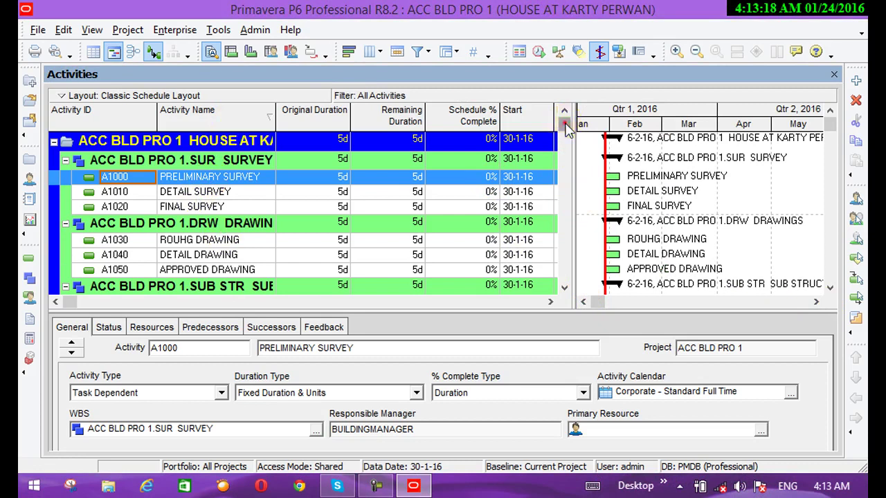
Set the original duration of activity A1000 PRELIMINARY SURVEY to 2 days
mouse_move(565, 123)
mouse_down()
mouse_move(565, 290)
mouse_move(567, 133)
mouse_up()
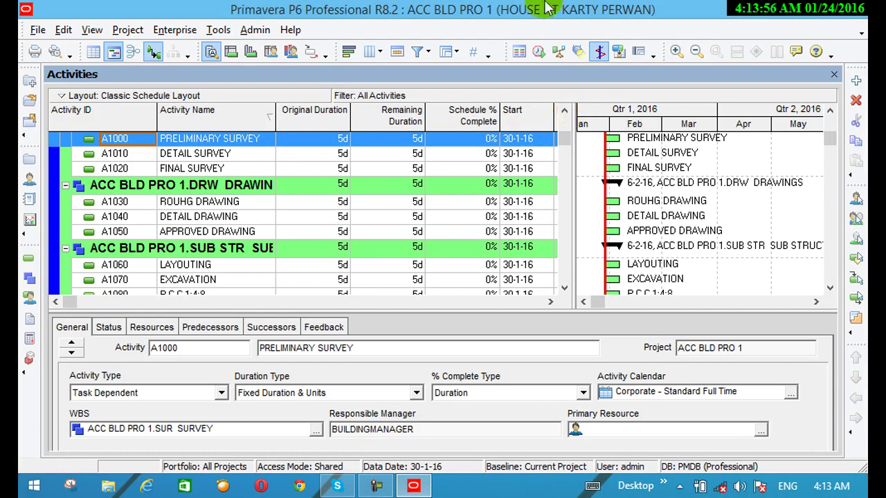
click(335, 141)
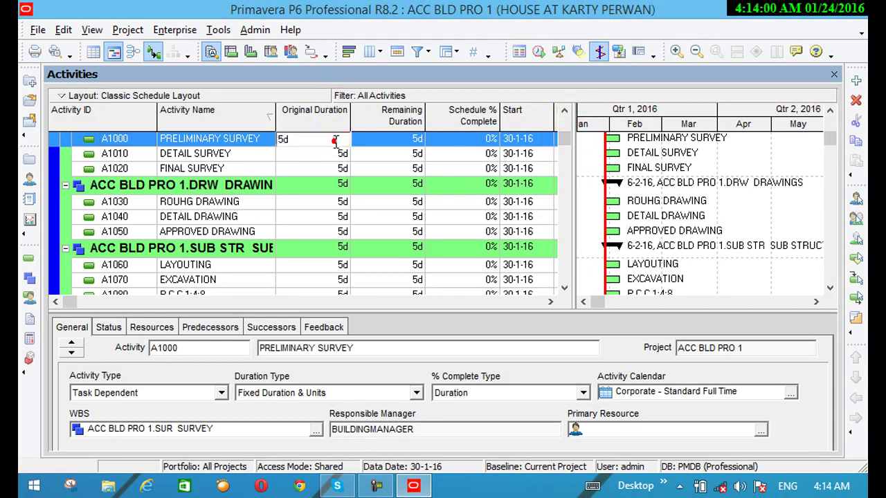
click(330, 139)
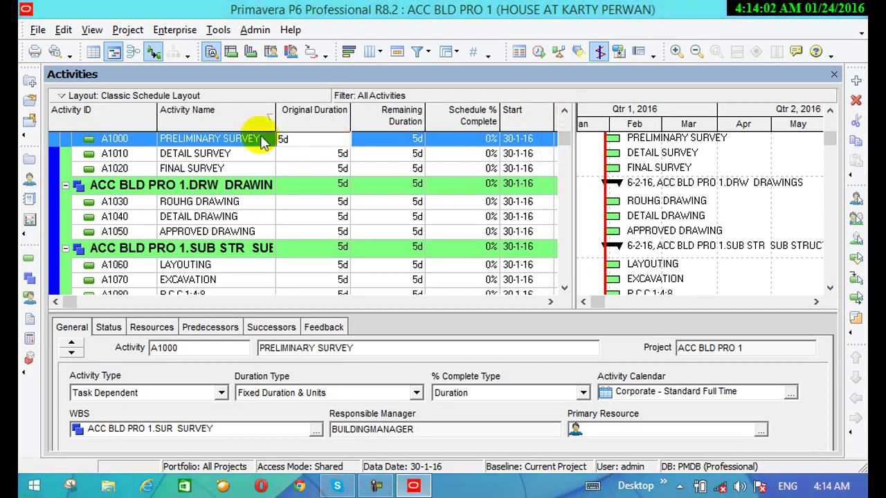
double_click(298, 139)
key(BackSpace)
text(5d)
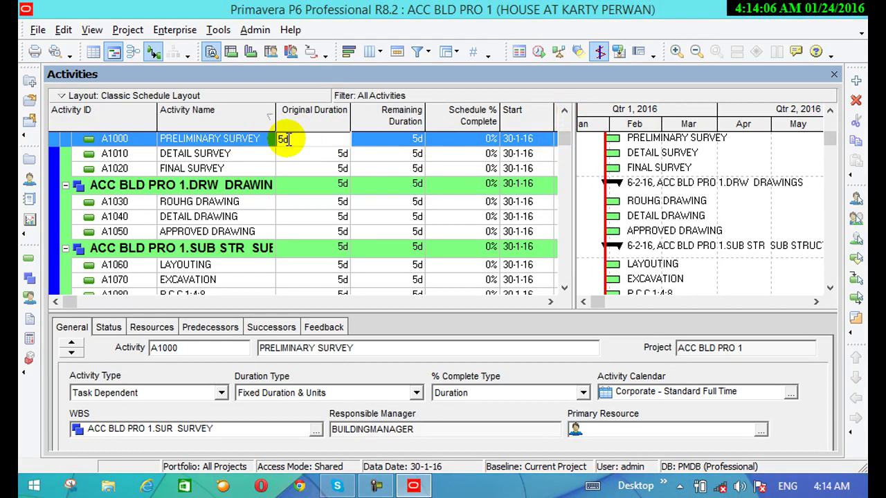
key(shift+Home)
text(2)
key(Return)
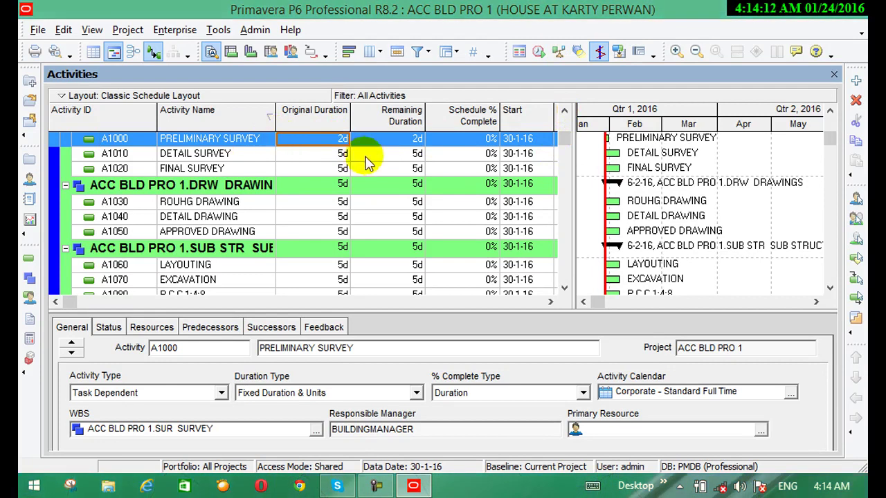
Set the original duration of activity A1010 DETAIL SURVEY to 4 days
click(341, 153)
click(342, 155)
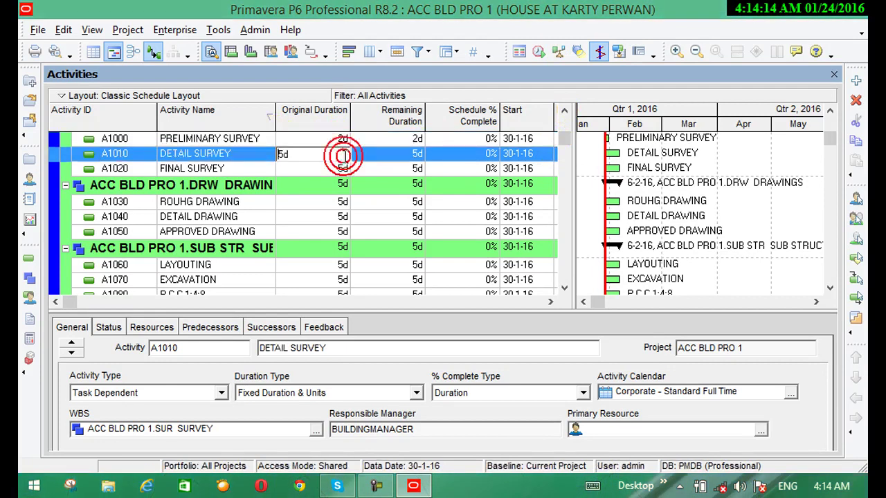
click(283, 152)
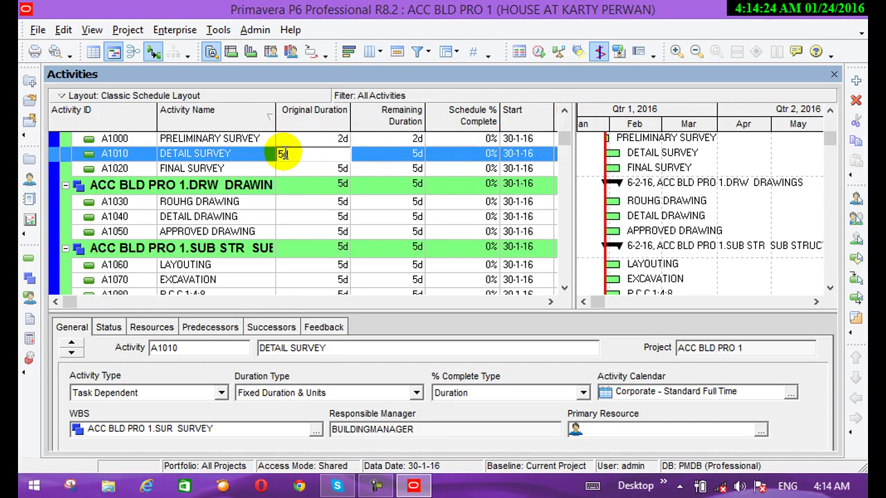
text(4)
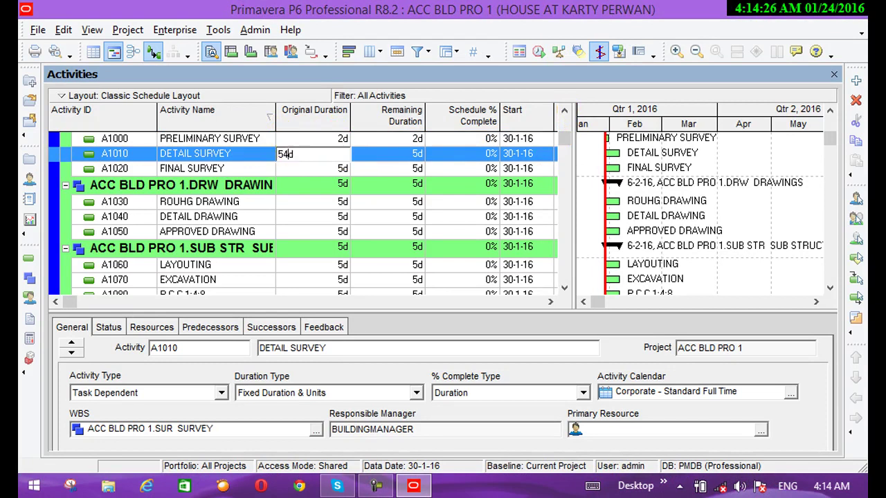
click(280, 152)
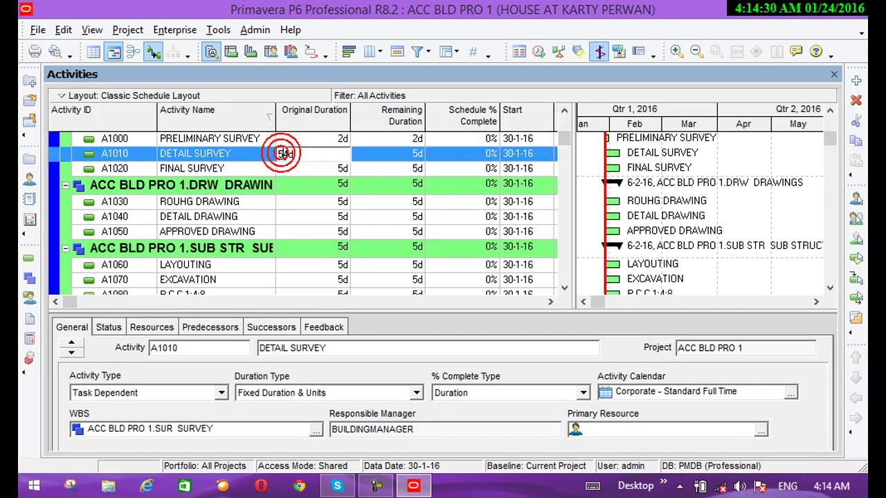
key(Return)
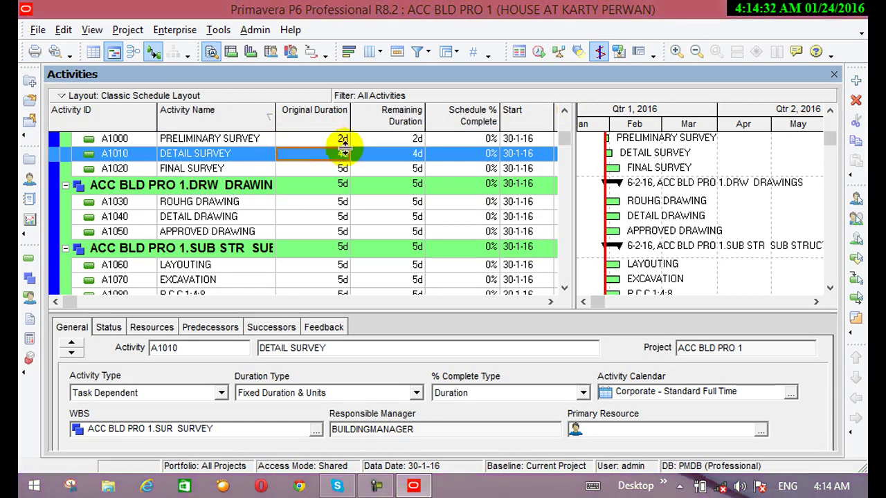
Set the original duration of activity A1020 FINAL SURVEY to 8 days
click(343, 170)
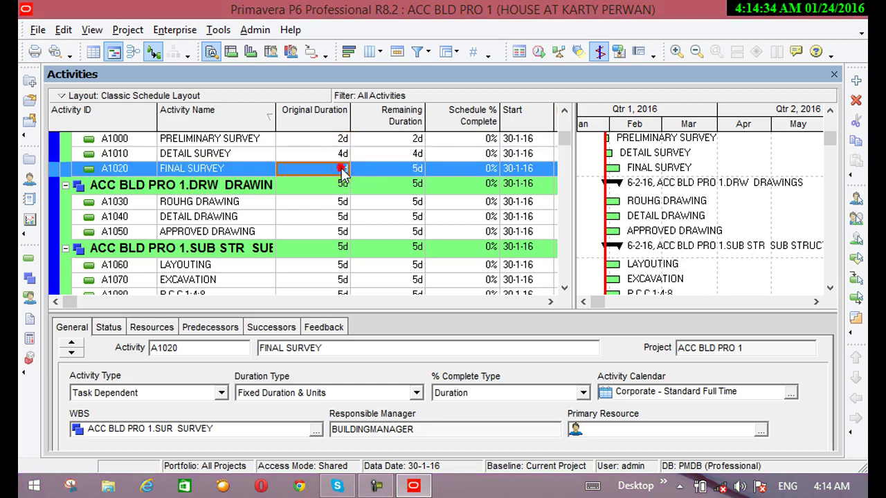
click(341, 168)
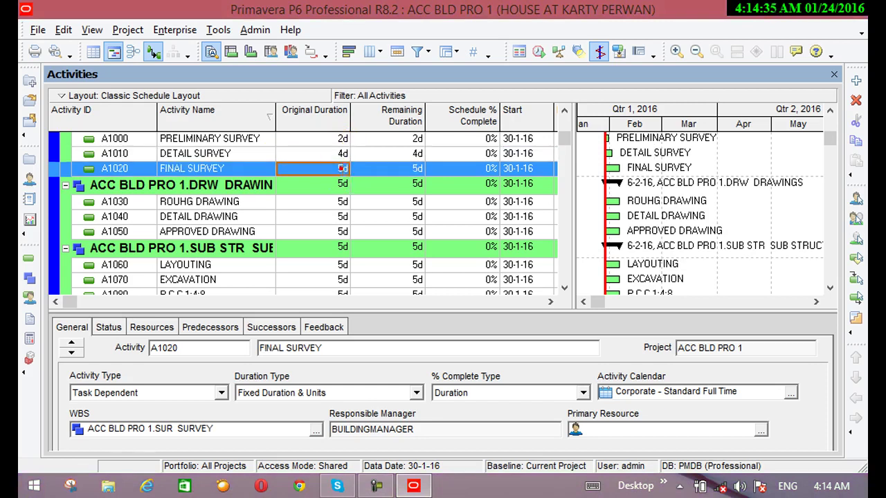
click(283, 171)
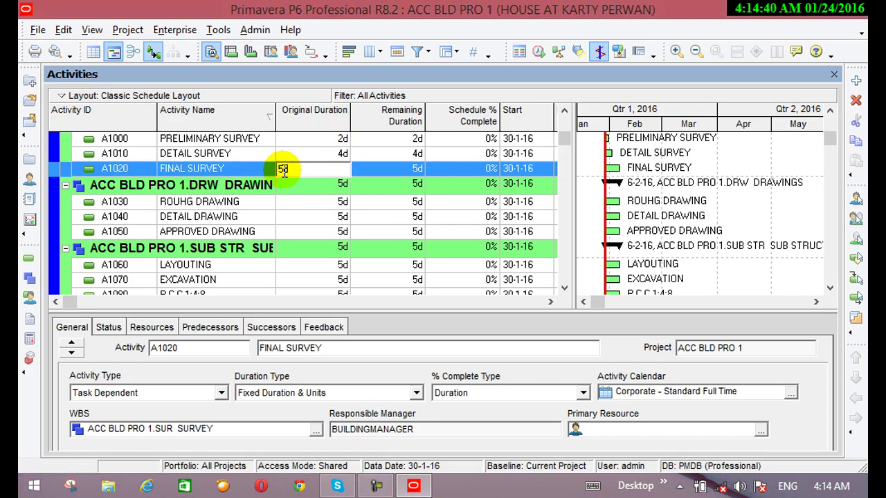
key(BackSpace)
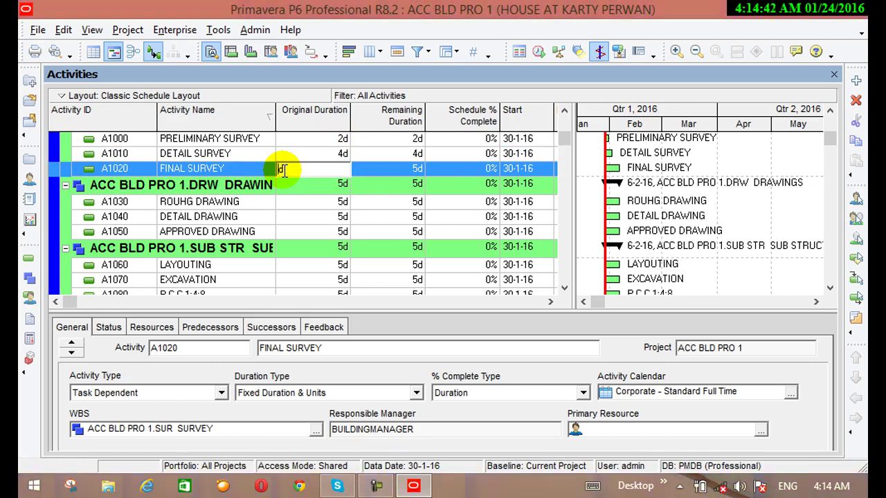
text(8)
key(Return)
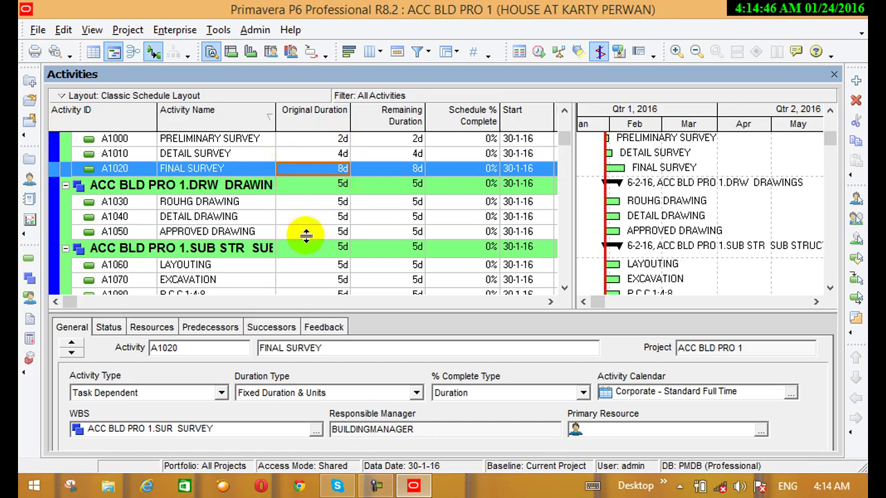
Set the original duration of activity A1030 ROUHG DRAWING to 3 days
click(341, 202)
click(341, 201)
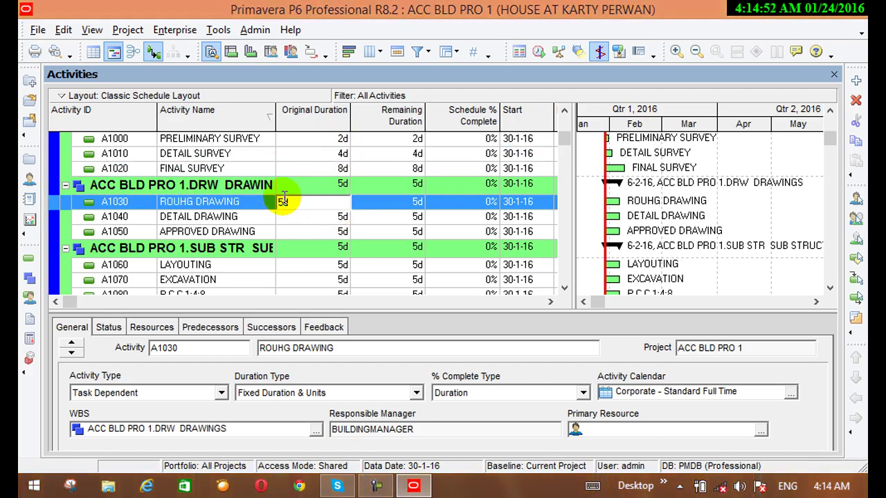
key(BackSpace)
key(BackSpace)
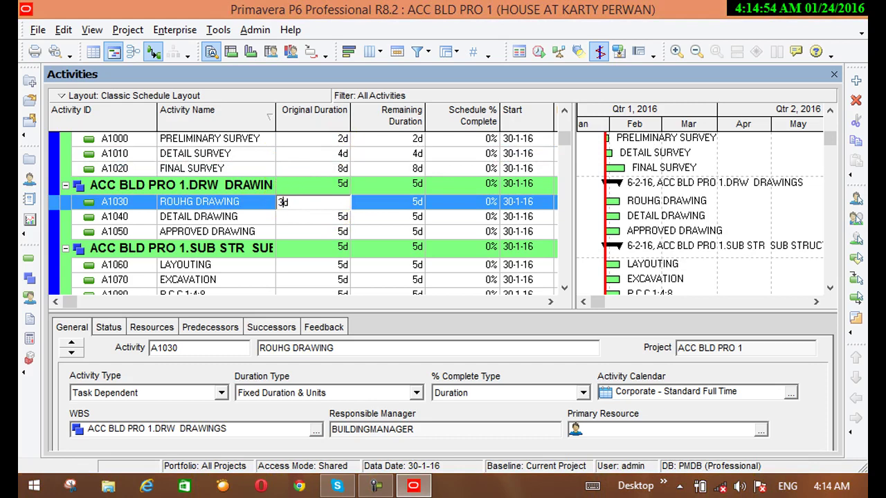
text(3)
key(Return)
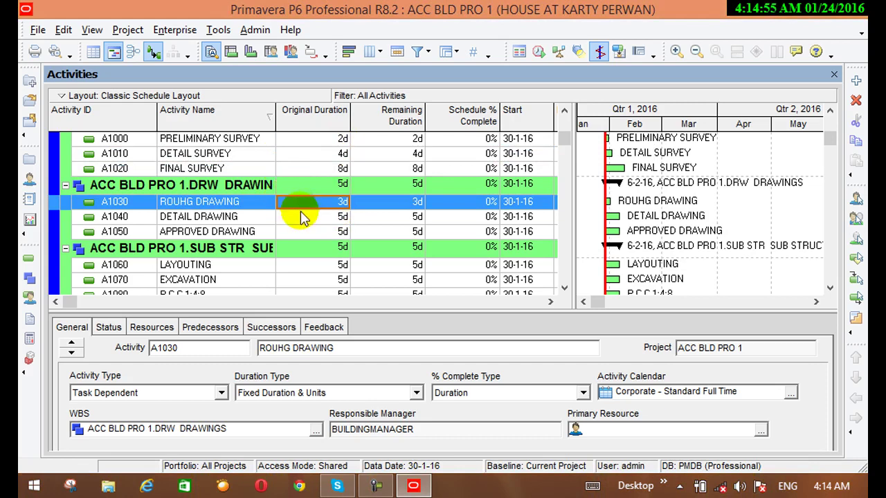
Set the original duration of activity A1040 DETAIL DRAWING to 7 days
click(340, 217)
click(282, 217)
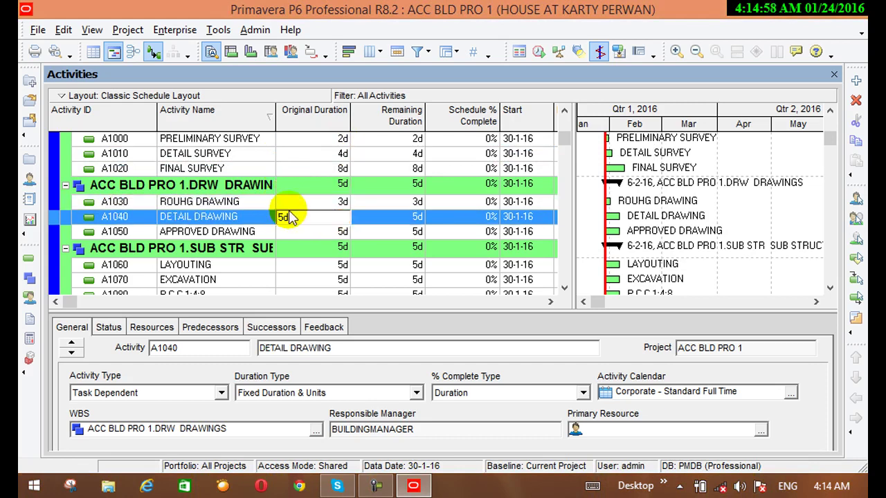
key(BackSpace)
key(BackSpace)
text(5)
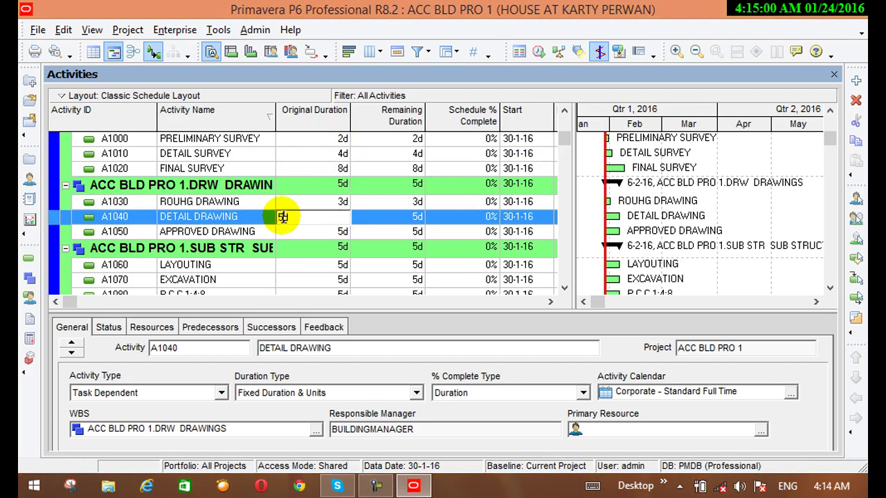
text(d)
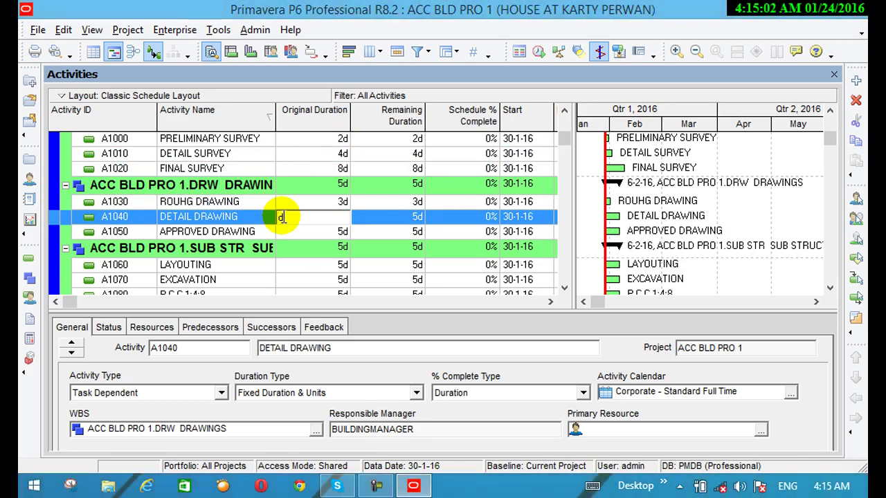
text(7)
key(Return)
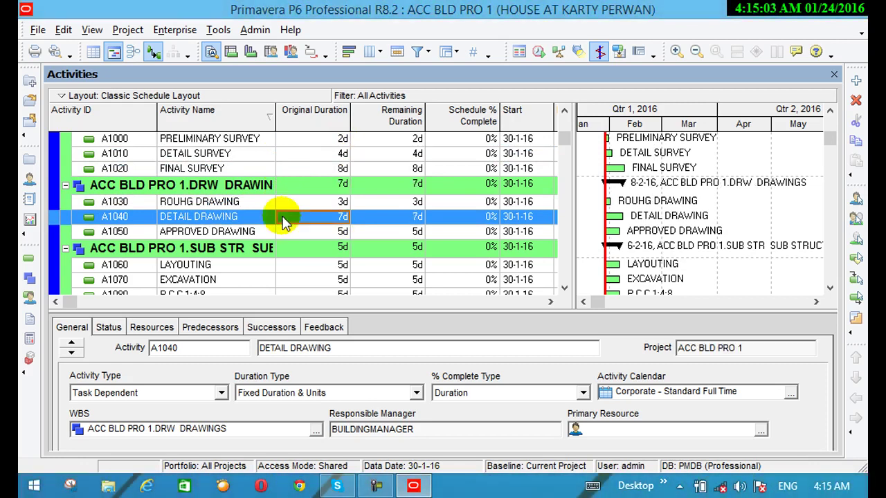
Set the original duration of activity A1050 APPROVED DRAWING to 10 days
click(341, 234)
click(342, 233)
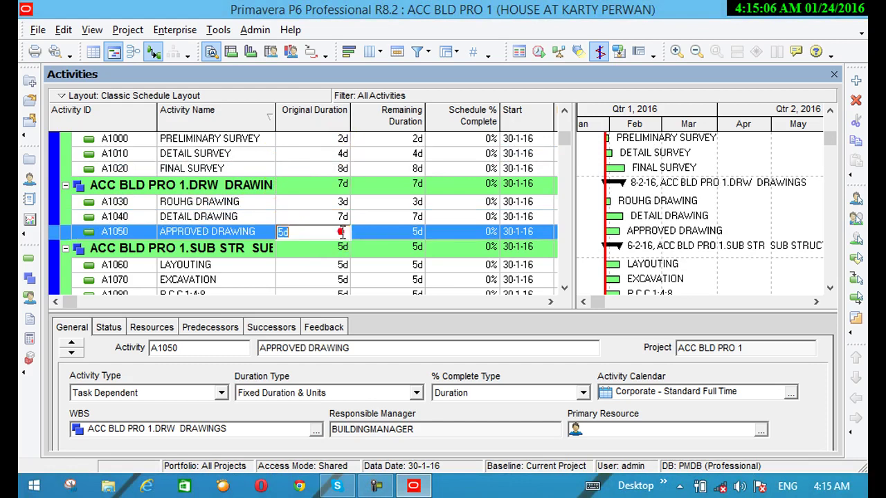
click(286, 229)
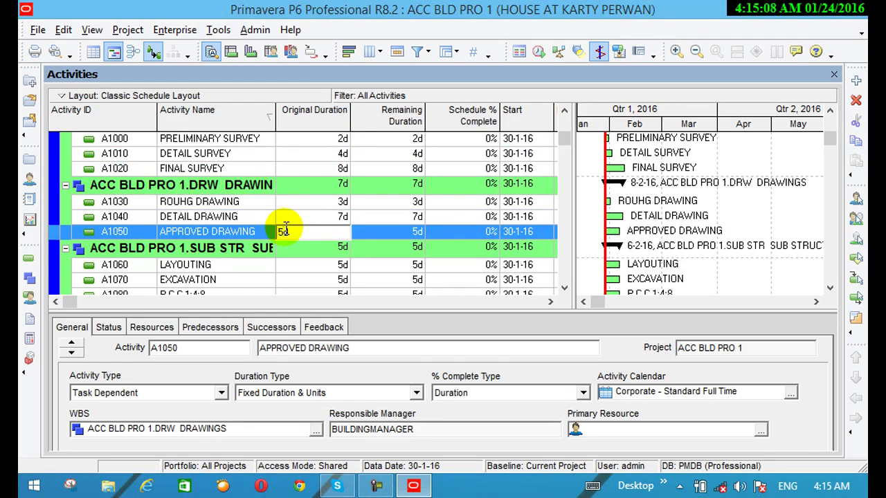
key(BackSpace)
text(10)
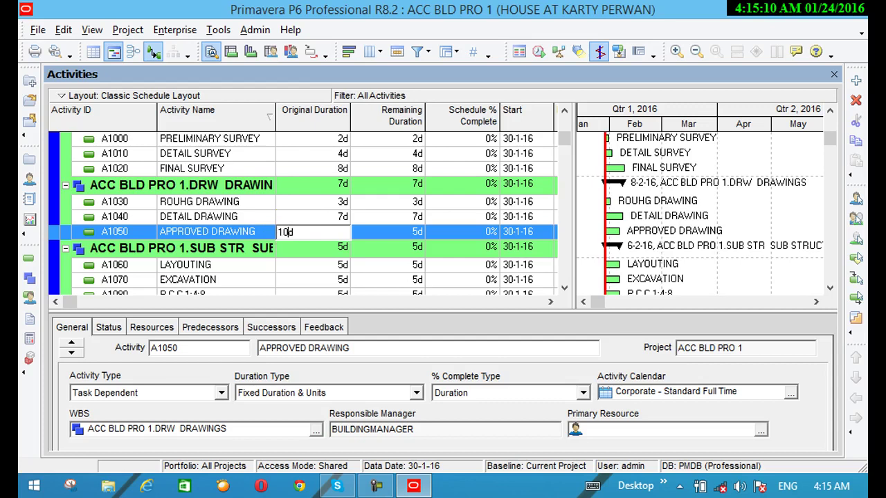
key(Return)
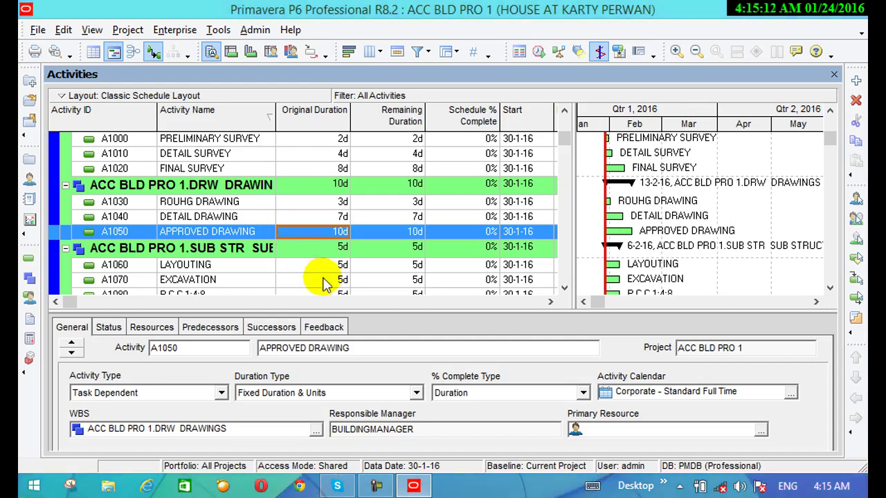
Set the original duration of activity A1060 LAYOUTING in the sub structure group to 1 day
click(828, 288)
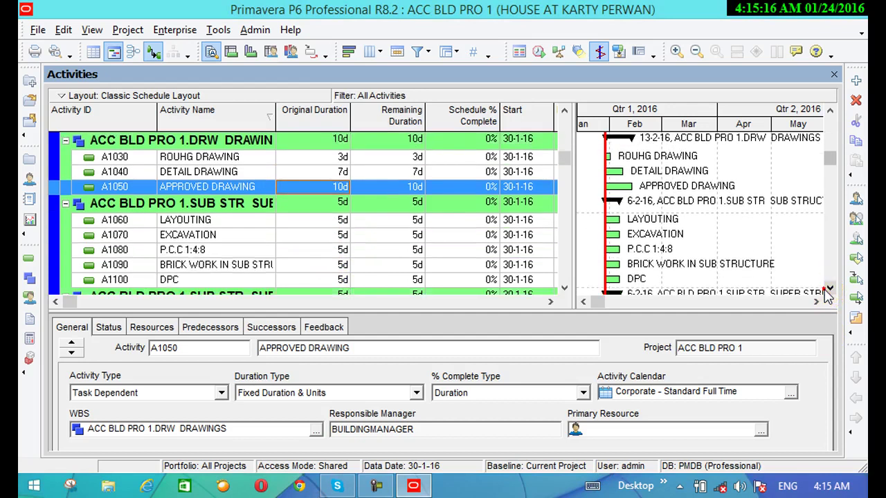
click(829, 290)
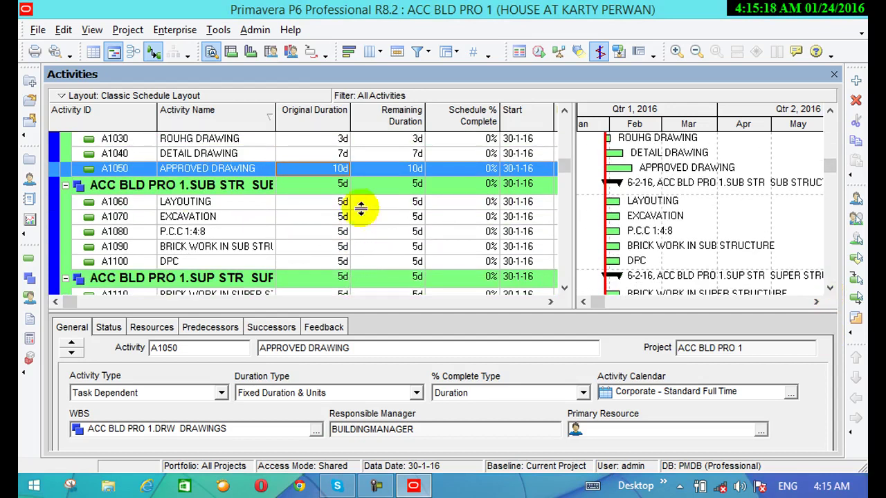
click(341, 202)
click(341, 202)
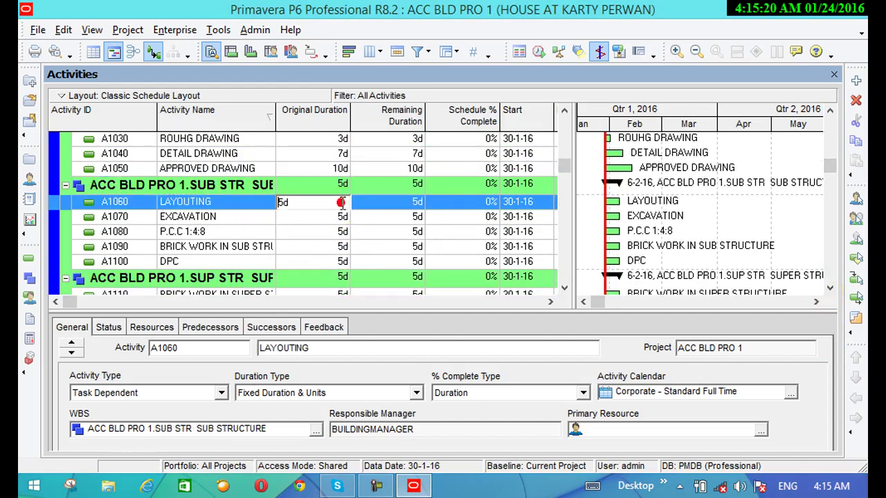
click(282, 203)
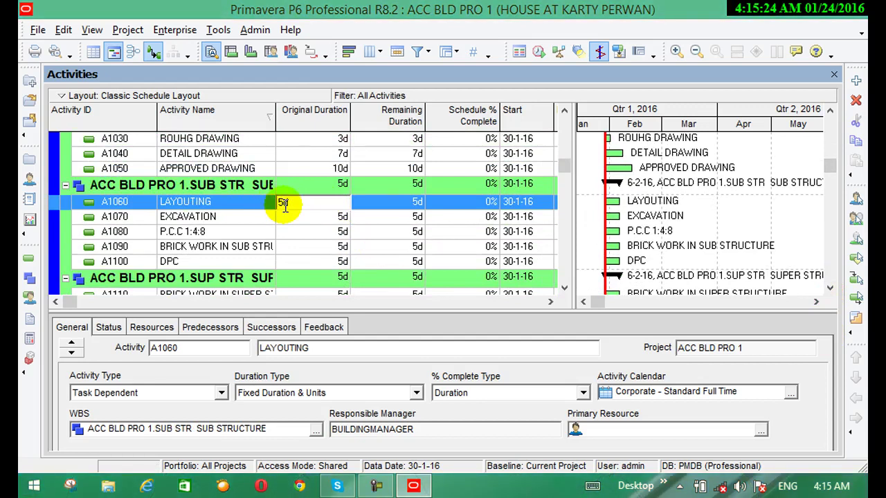
key(BackSpace)
text(1)
key(Return)
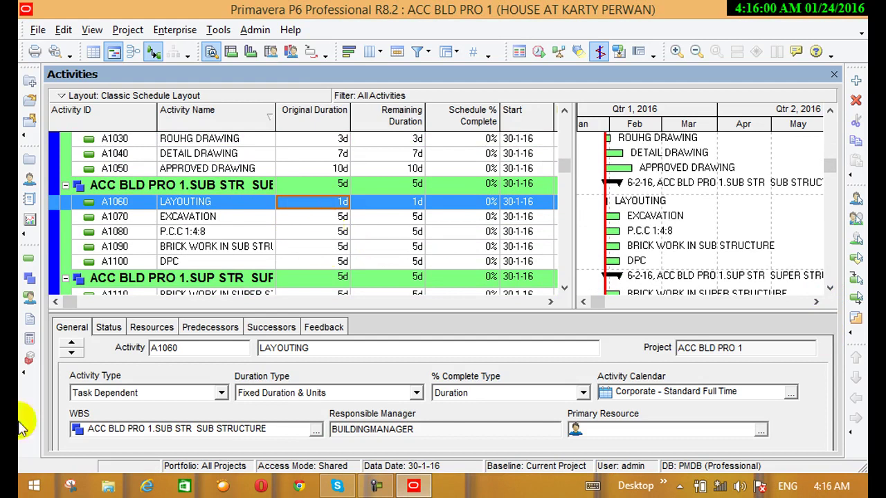
Search the computer for Excel and switch to a blank workbook in Microsoft Office Excel 2007
click(28, 492)
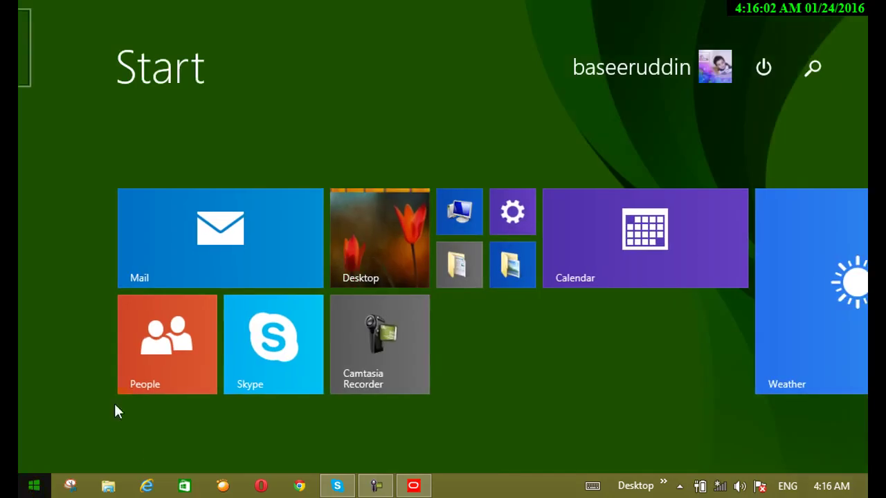
mouse_move(822, 59)
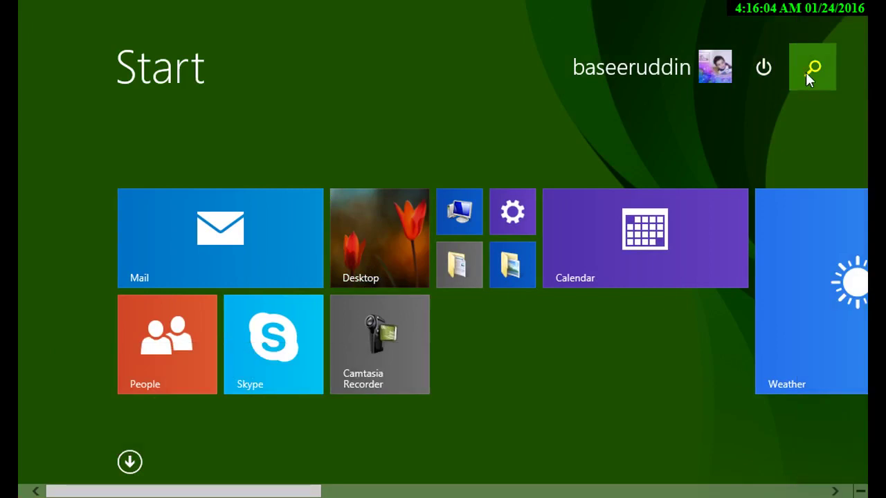
click(805, 72)
click(717, 108)
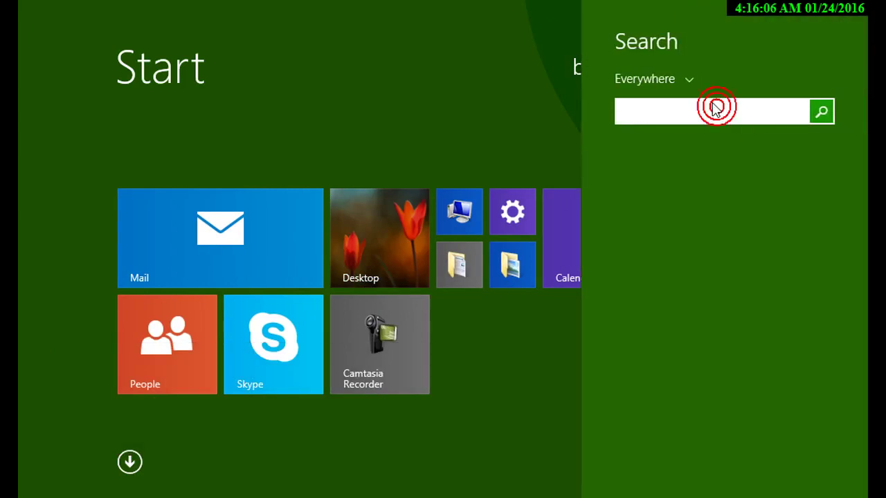
text(ex)
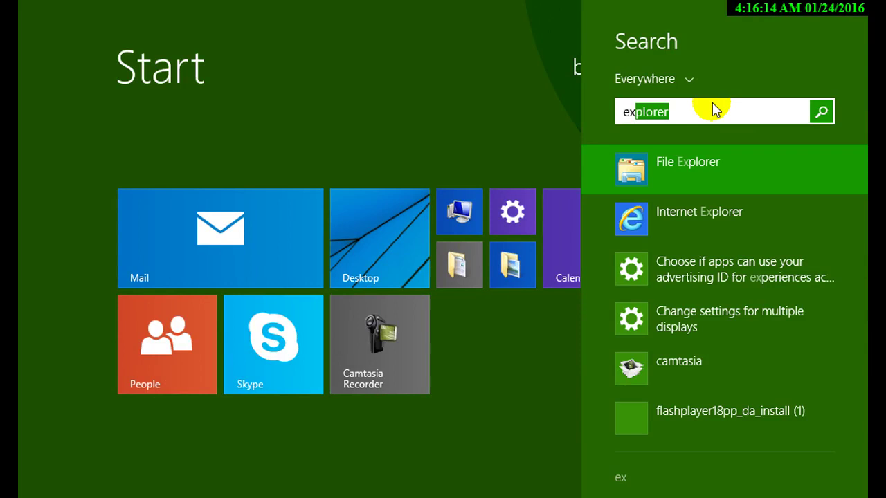
text(ce)
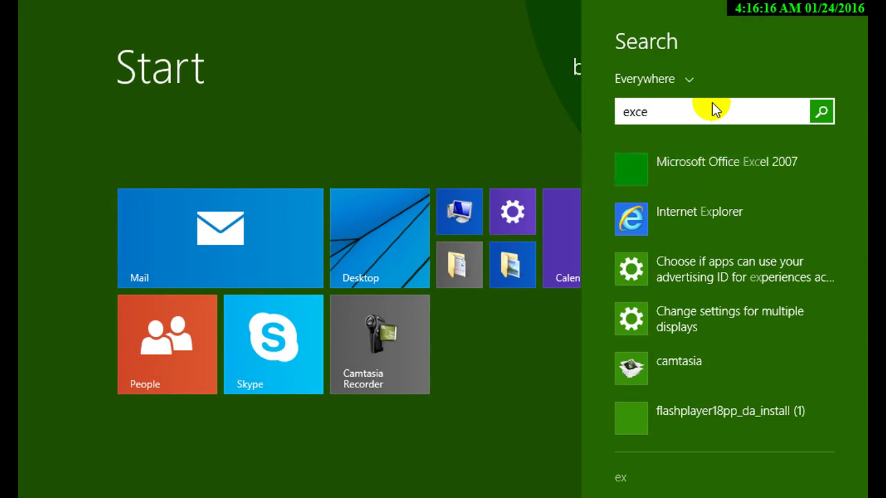
click(702, 165)
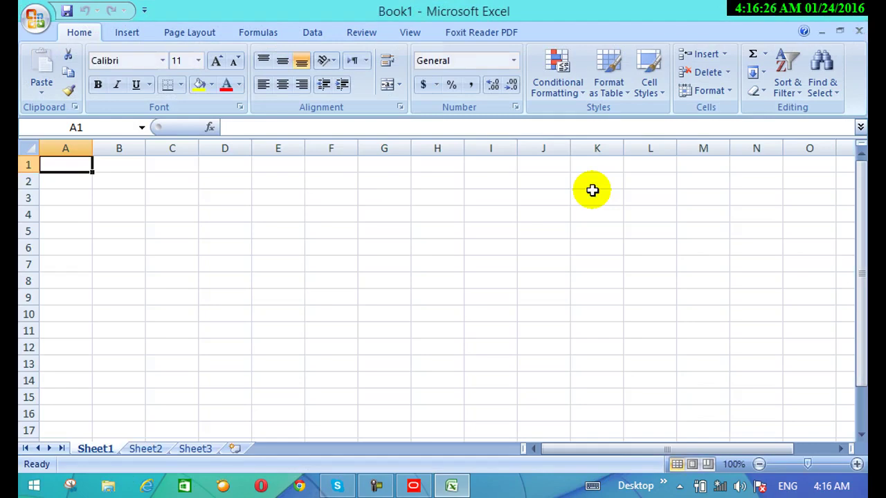
Enter the label "excavation" in cell A1 and its quantity "54 cu m" in cell C1
drag(73, 177, 76, 172)
click(78, 170)
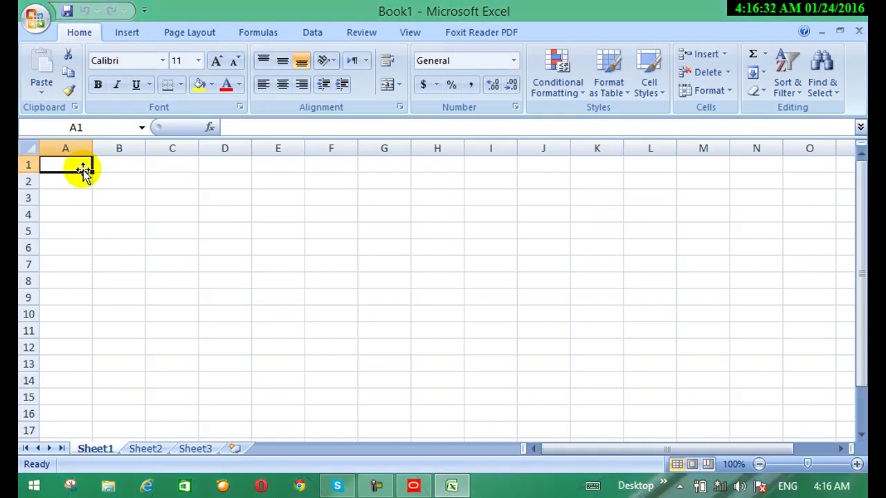
text(excava)
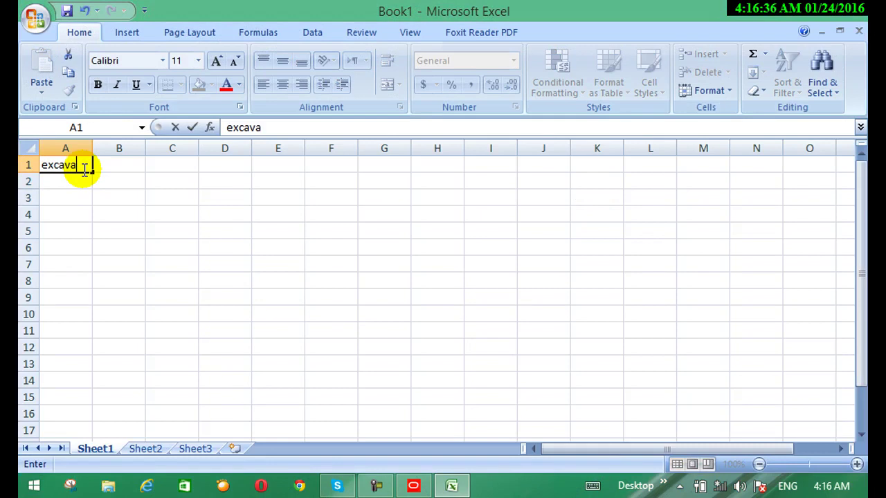
text(tion)
click(173, 170)
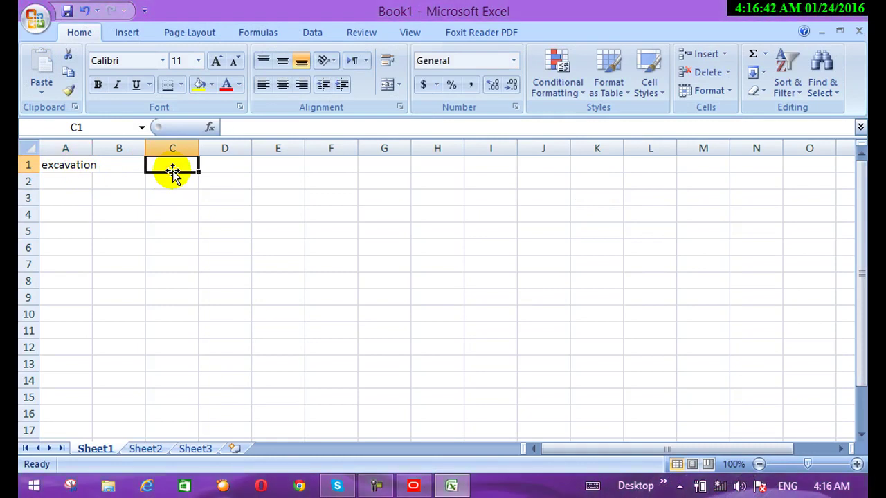
text(54 cu m)
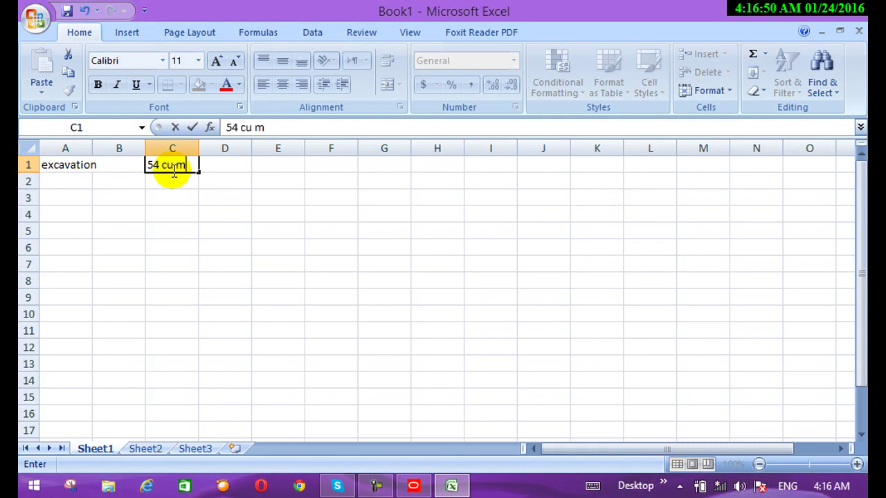
key(Return)
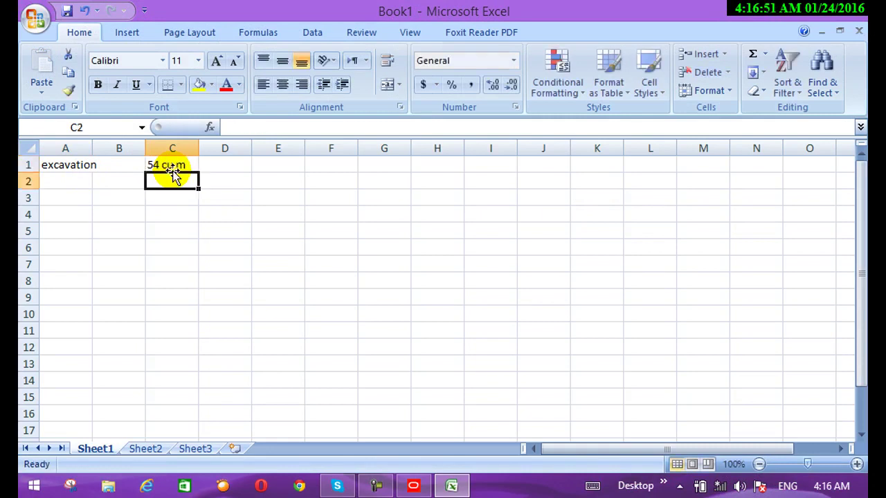
Enter the label "1laber" in cell A2 and the labourer's output "0,54 cu m" in cell C2
click(65, 185)
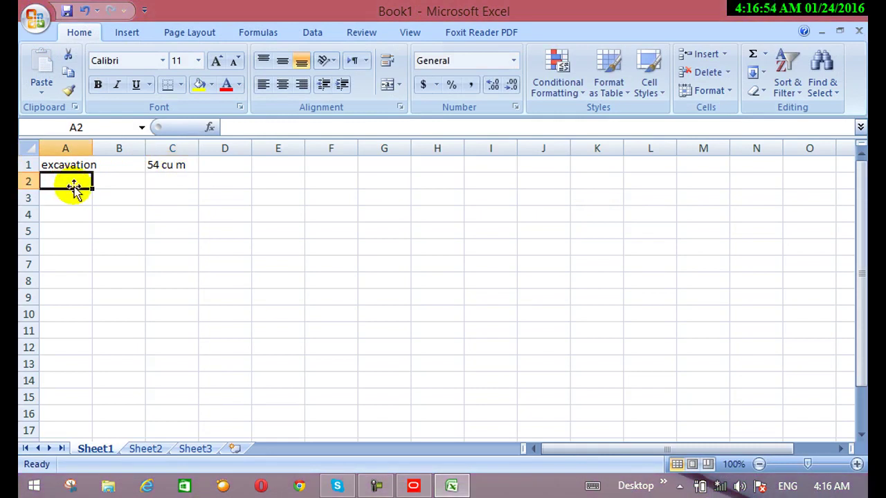
text(1l)
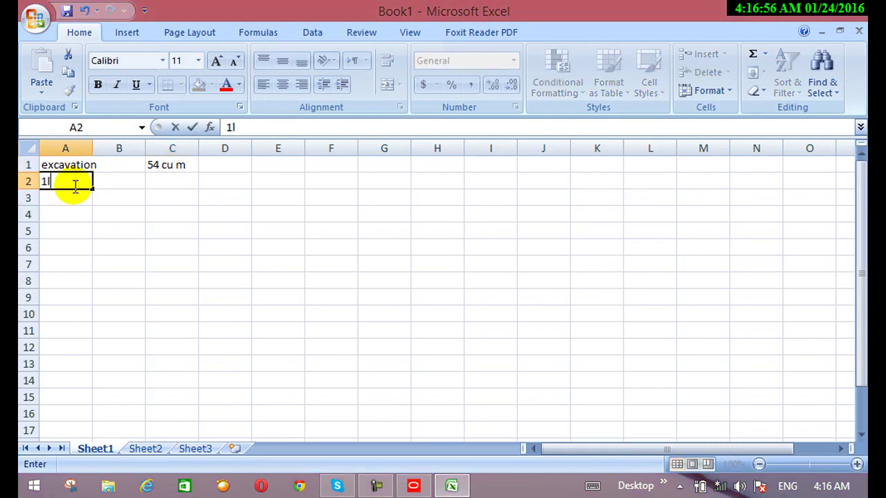
text(aber)
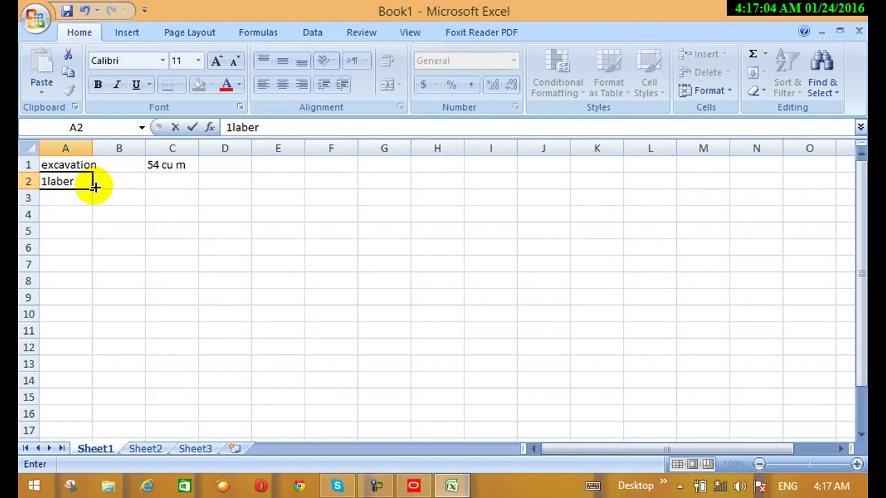
click(161, 183)
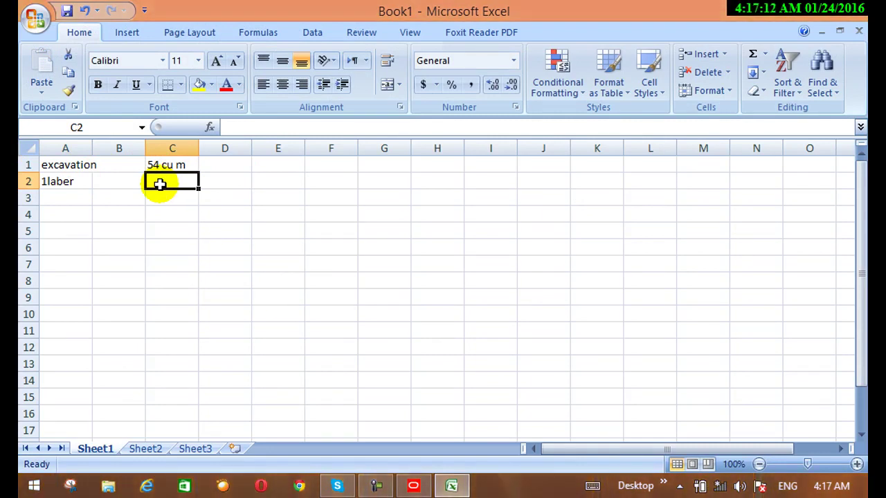
text(0,54)
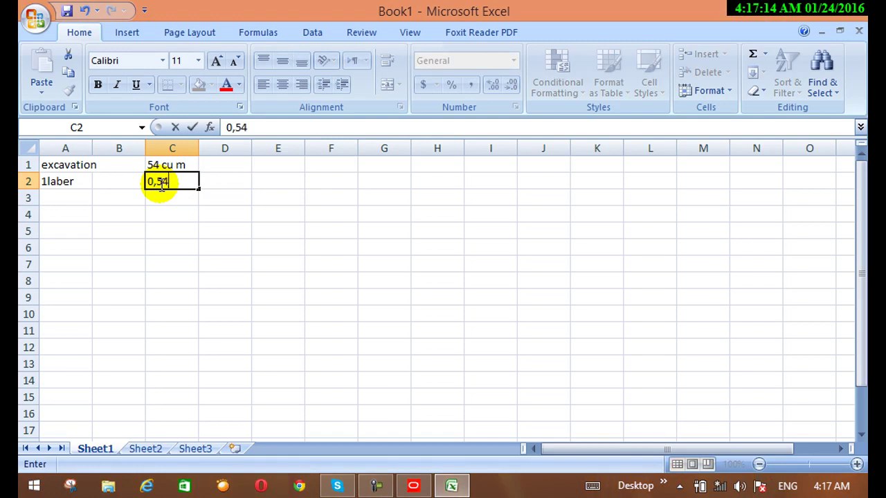
text( cu m)
key(Return)
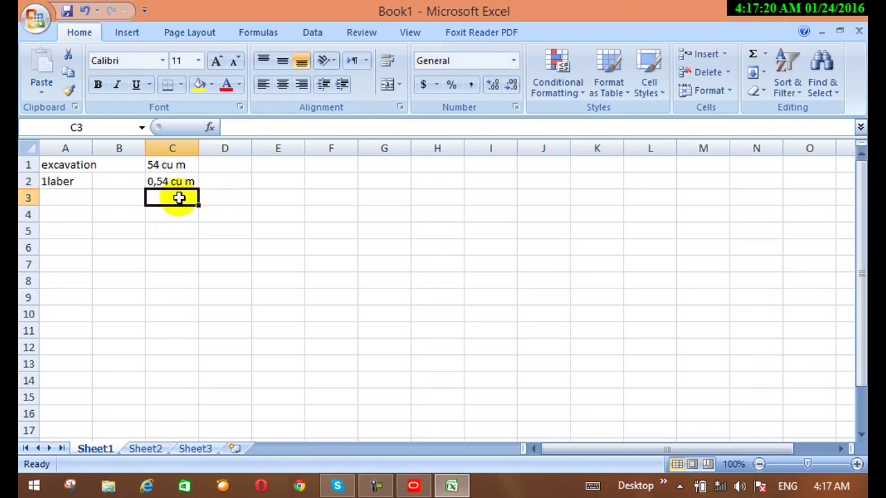
click(154, 183)
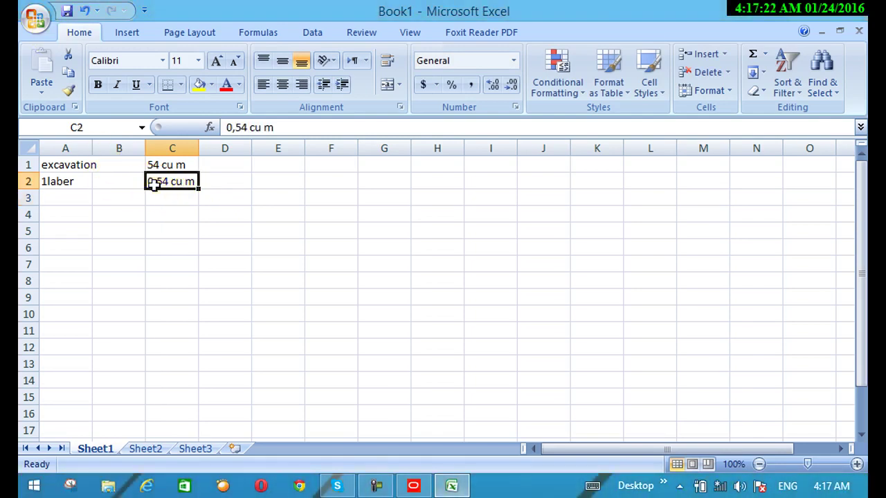
click(154, 183)
click(154, 184)
click(150, 204)
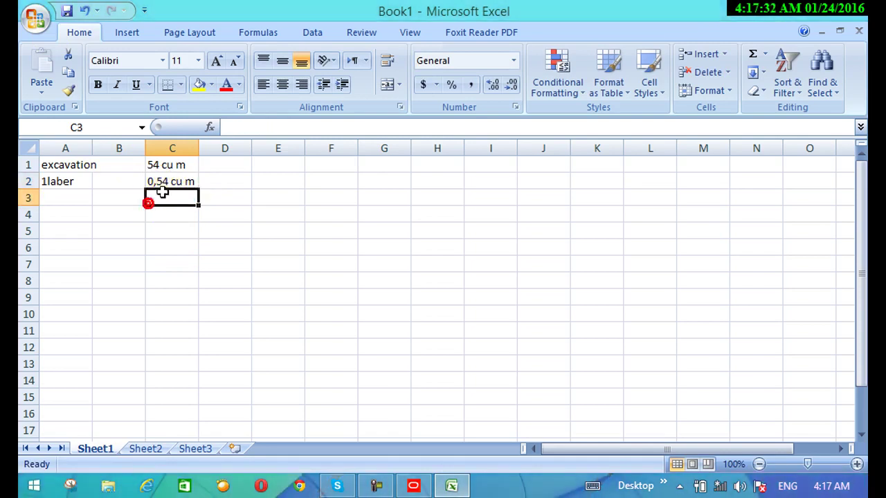
click(170, 177)
click(145, 252)
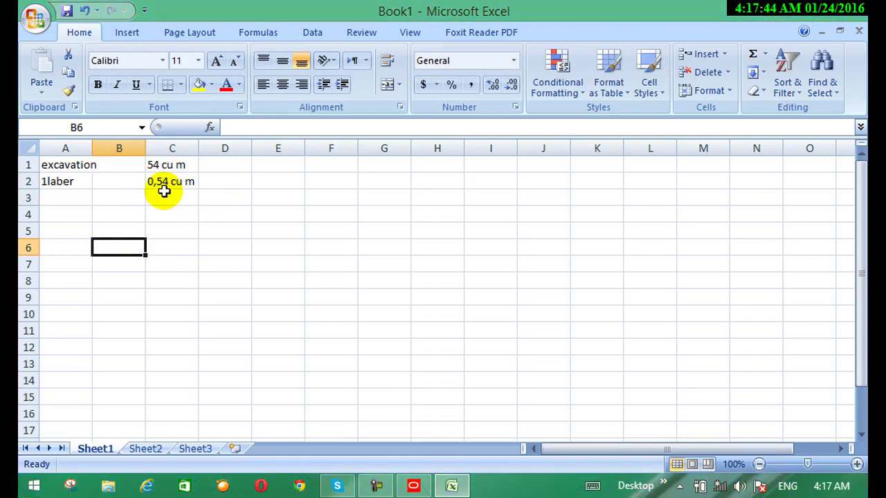
click(163, 166)
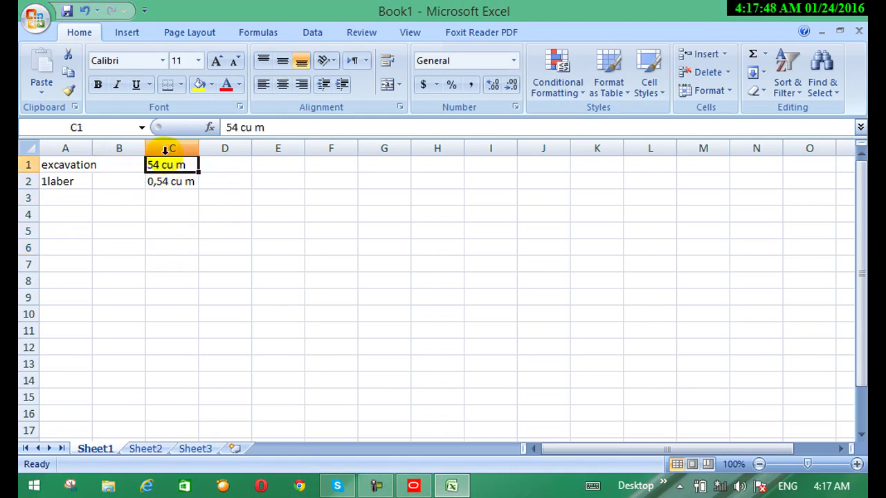
key(alt)
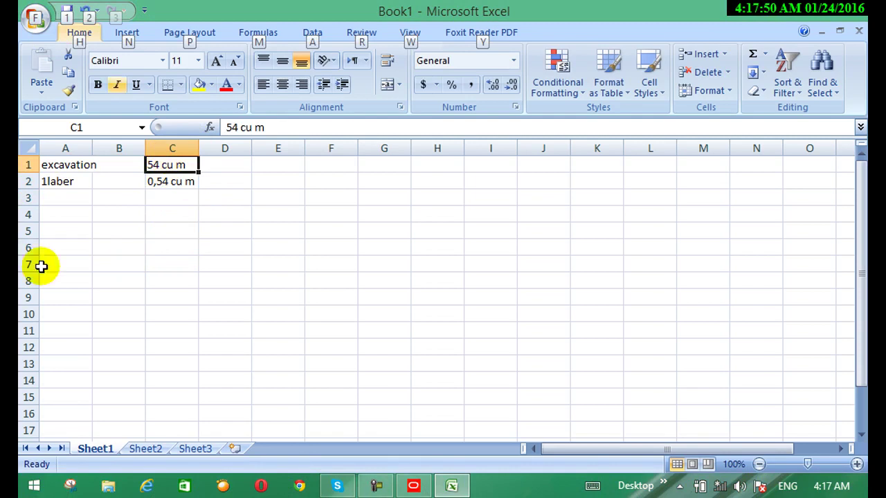
click(114, 247)
click(159, 165)
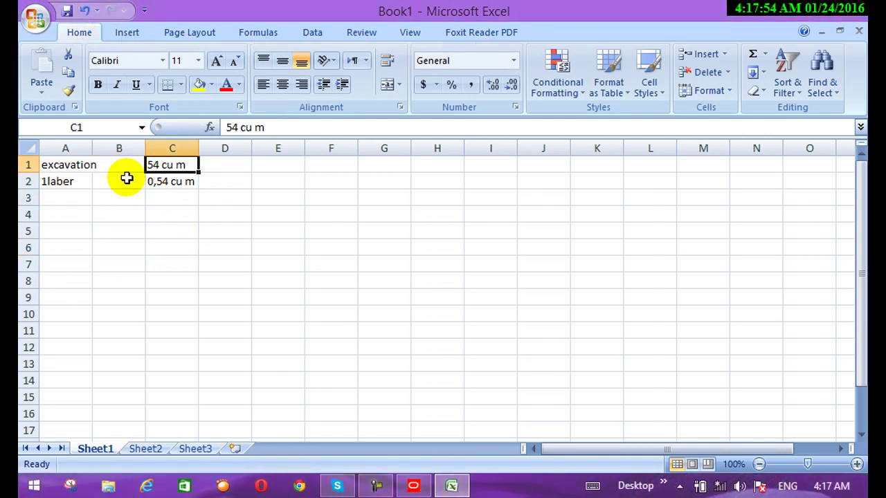
Enter the formula =C1/C2 in cell C4 to divide the excavation quantity by the output of one labourer
click(170, 213)
text(=)
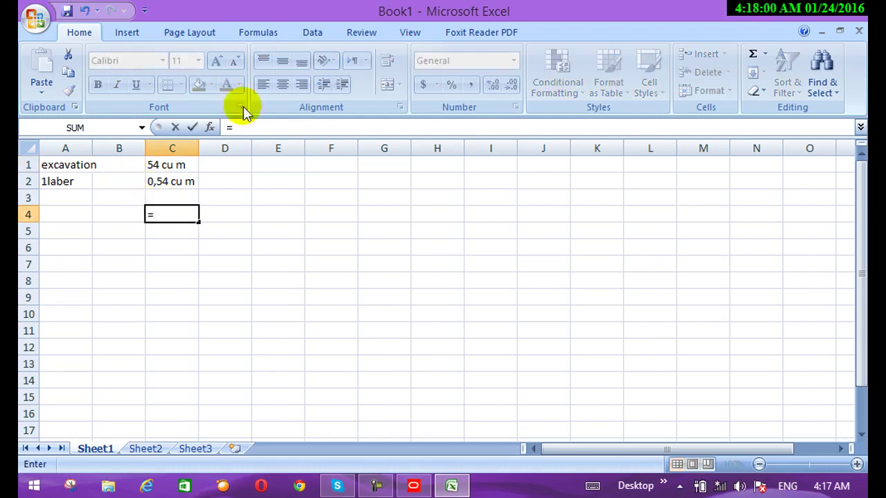
click(164, 170)
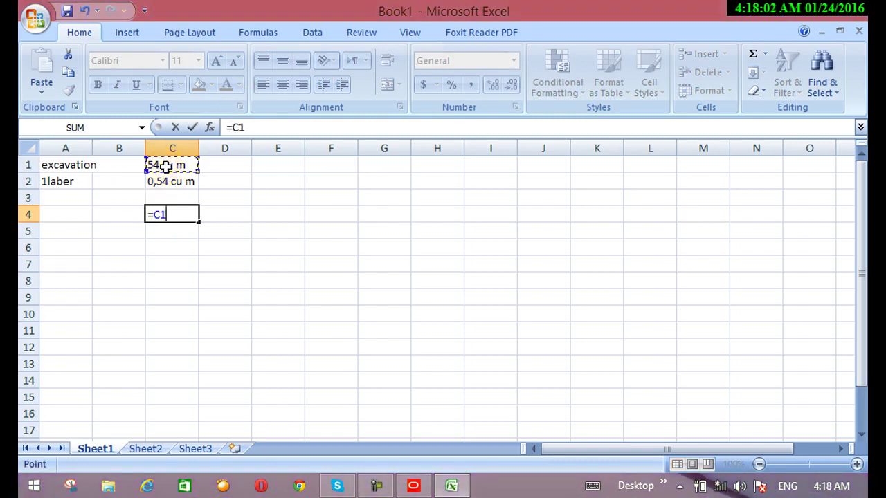
text(/)
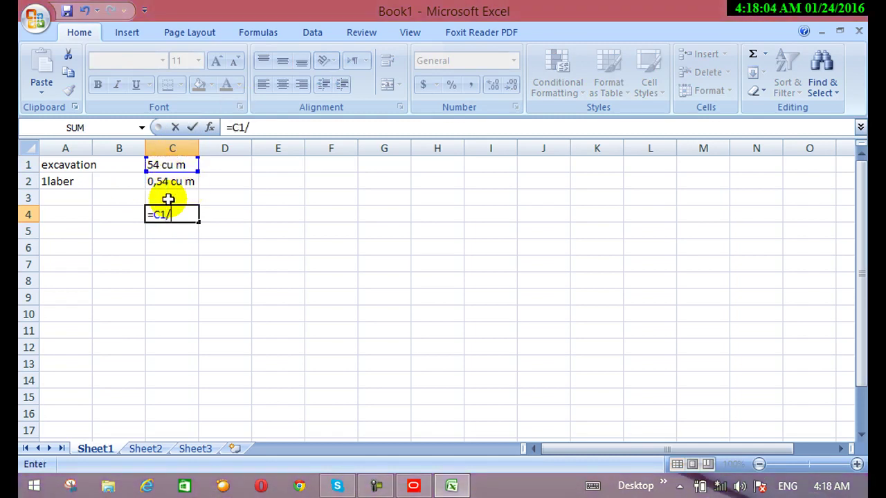
click(160, 182)
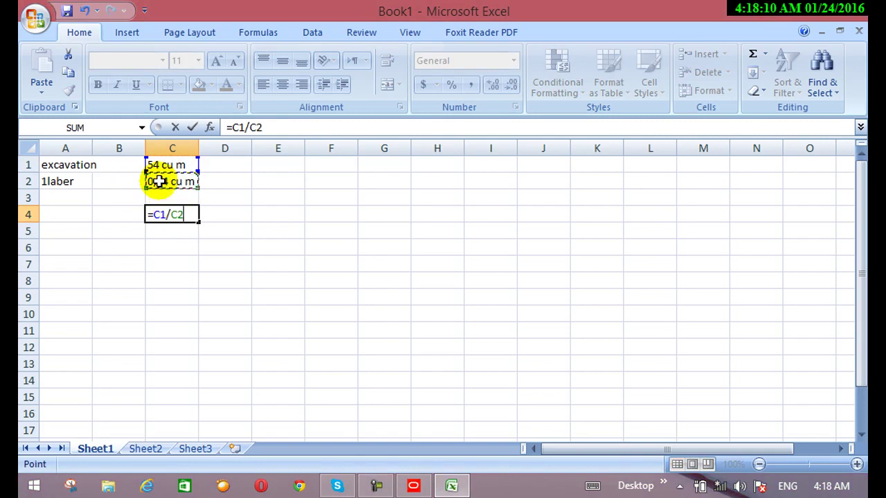
key(Return)
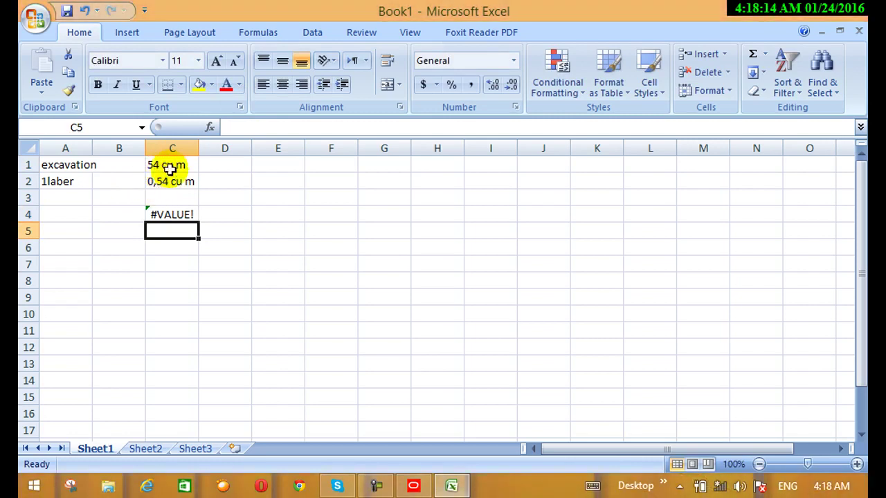
Remove the unit text from the excavation quantity in cell C1, leaving only 54
click(169, 171)
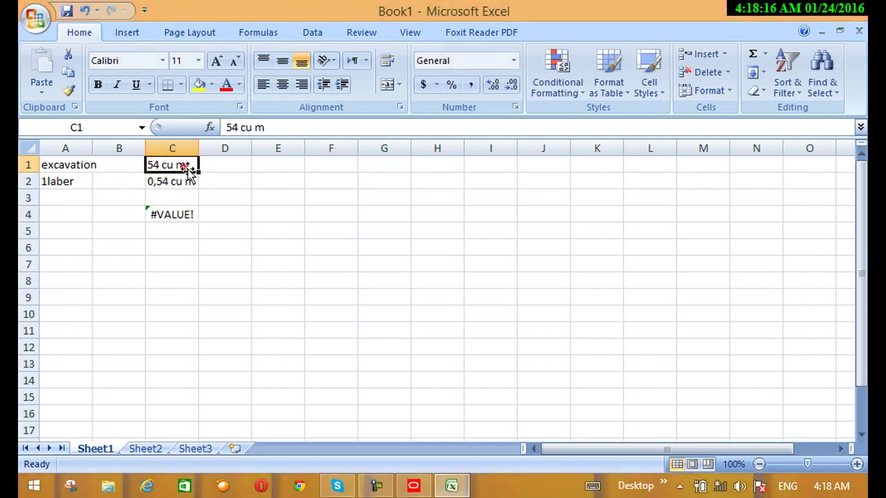
double_click(191, 166)
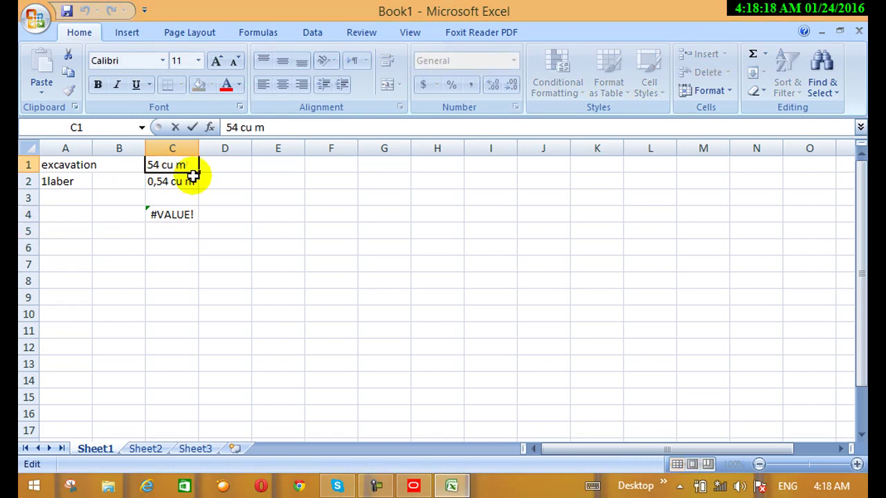
key(BackSpace)
key(BackSpace)
key(BackSpace)
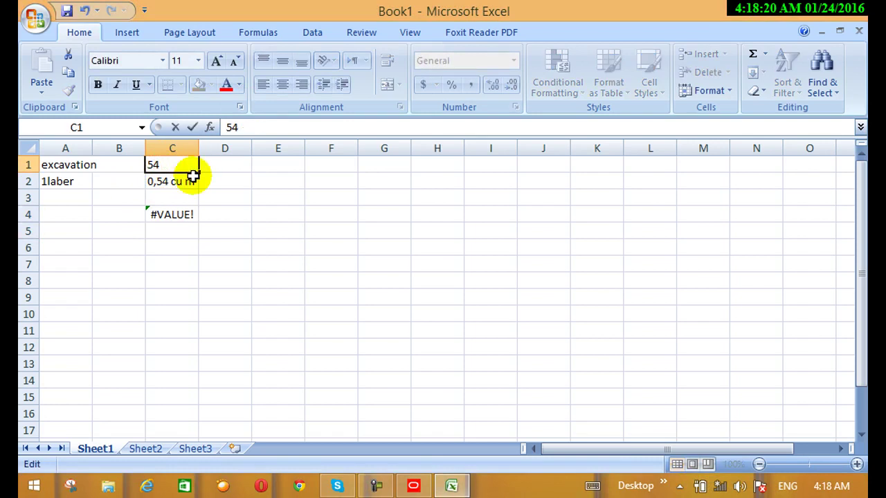
key(Return)
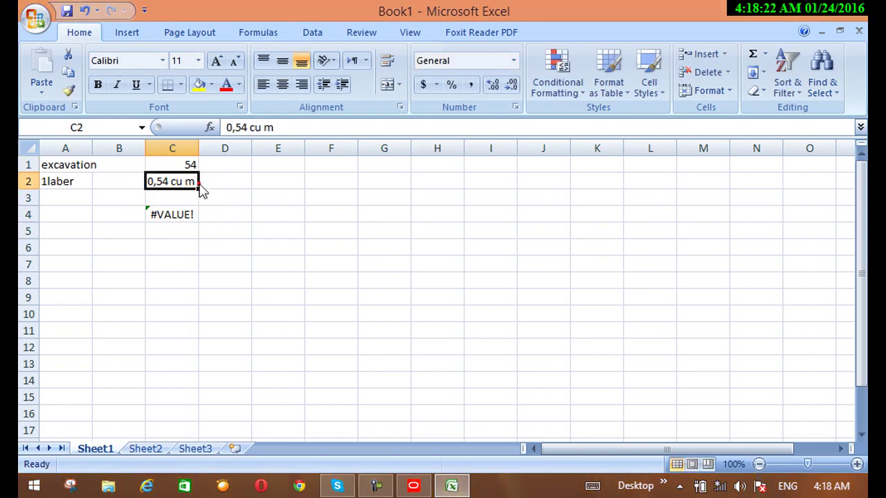
Remove the unit text from the labourer's output in cell C2, leaving only 0,54
click(194, 182)
click(193, 181)
double_click(187, 181)
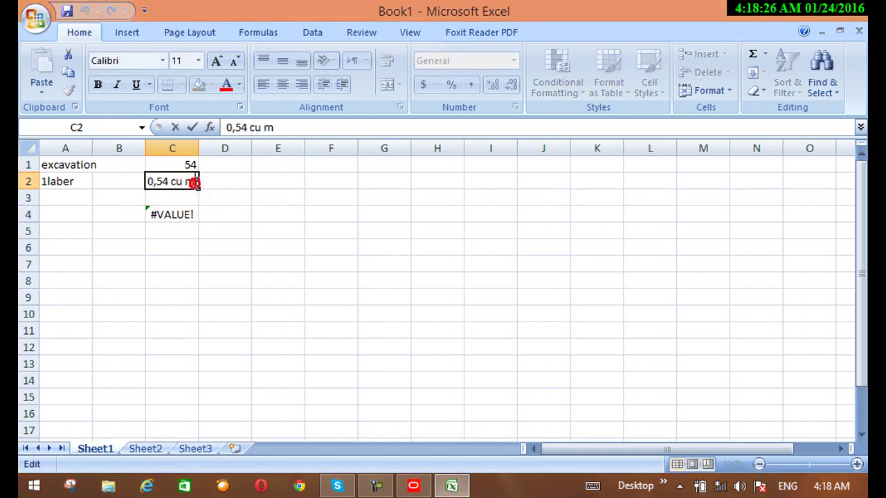
key(BackSpace)
key(BackSpace)
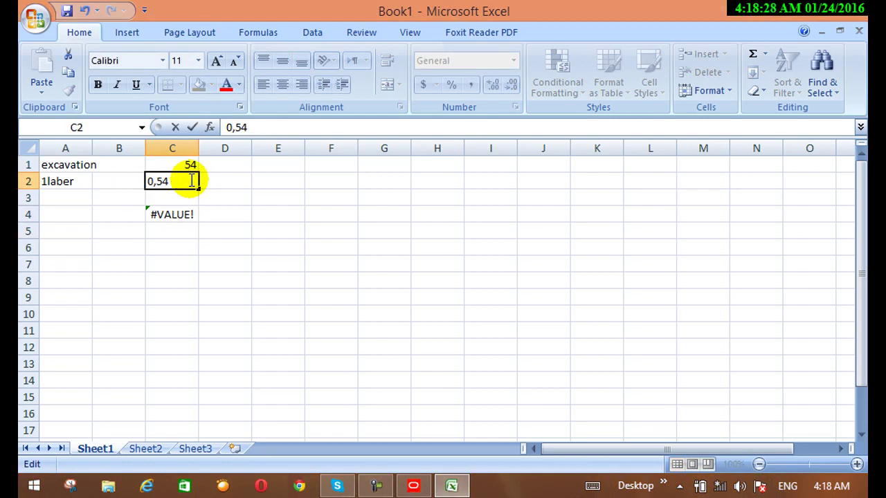
click(297, 221)
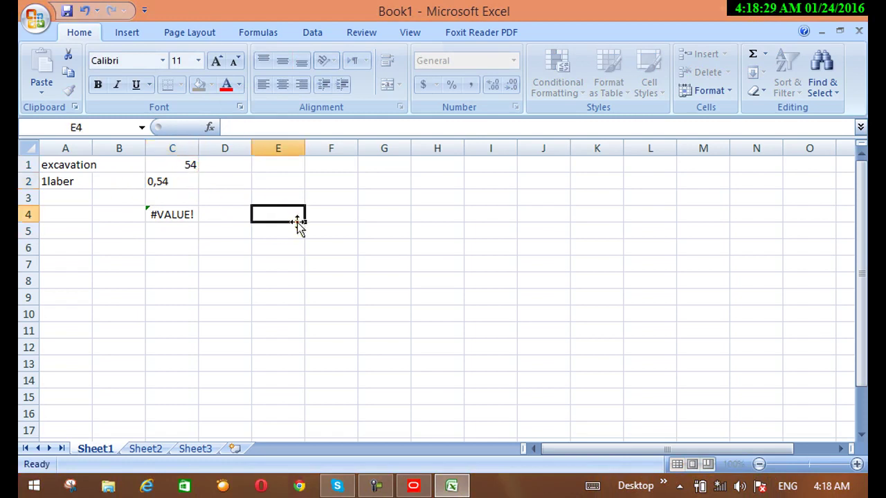
Correct the labourer's output in cell C2 to 0.54, using a decimal point instead of the comma
click(158, 182)
key(Return)
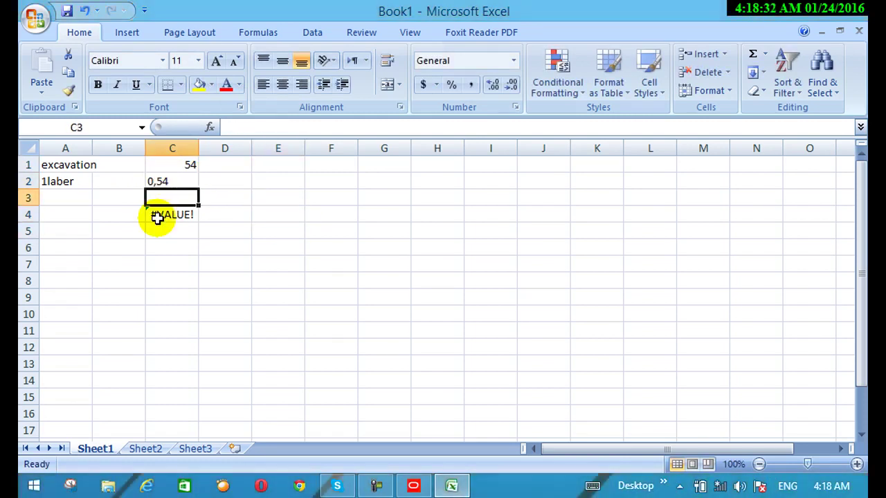
click(159, 182)
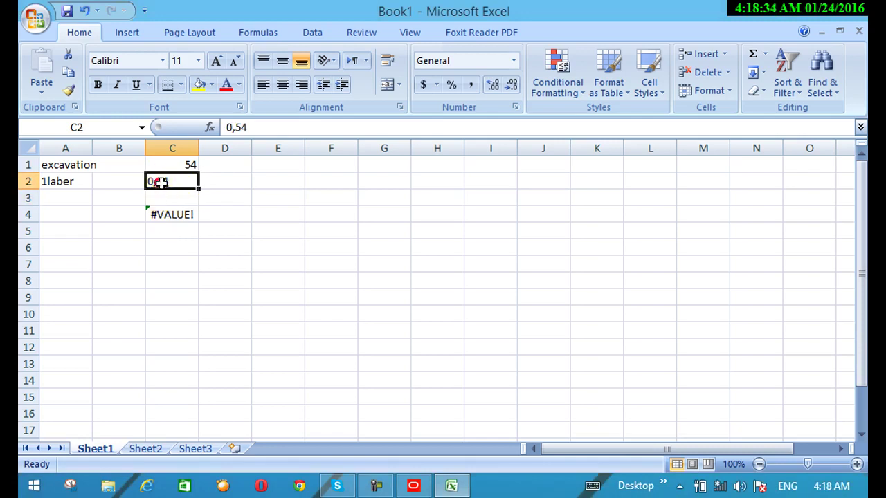
double_click(175, 183)
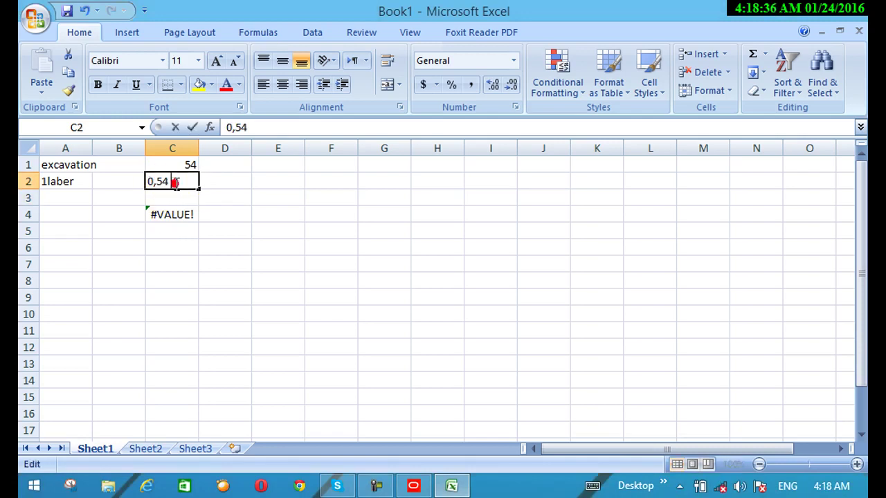
key(BackSpace)
key(BackSpace)
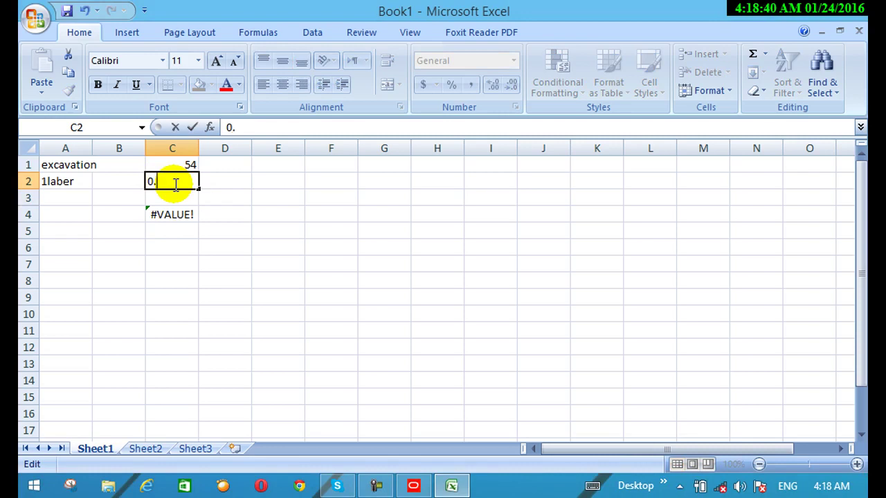
text(54)
key(Return)
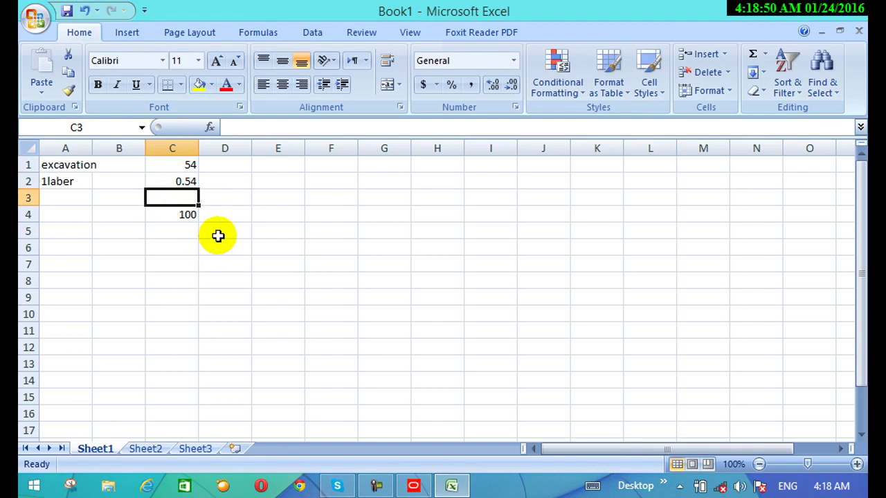
Enter the value 8 in cell C5, directly below the division result
click(81, 232)
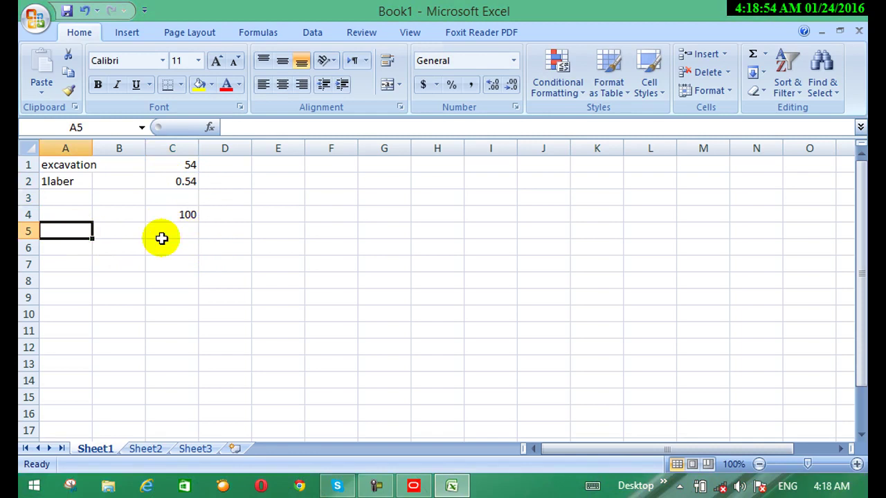
click(182, 229)
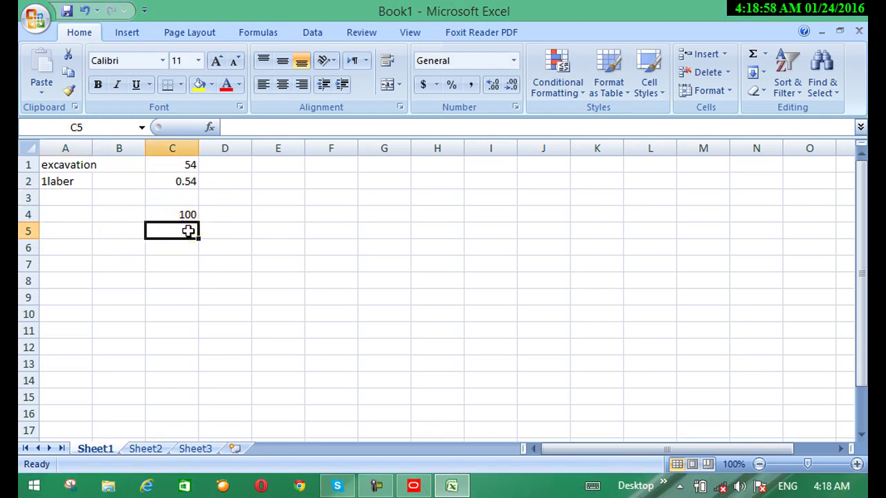
click(188, 231)
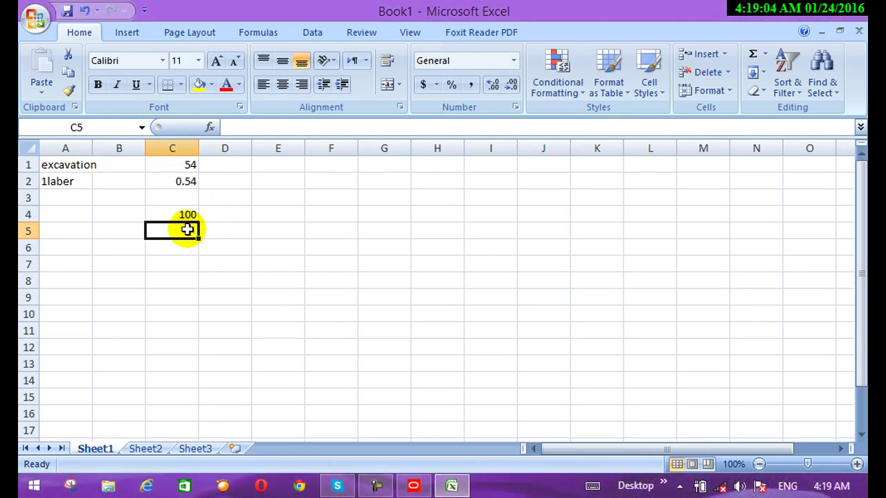
text(8)
key(Return)
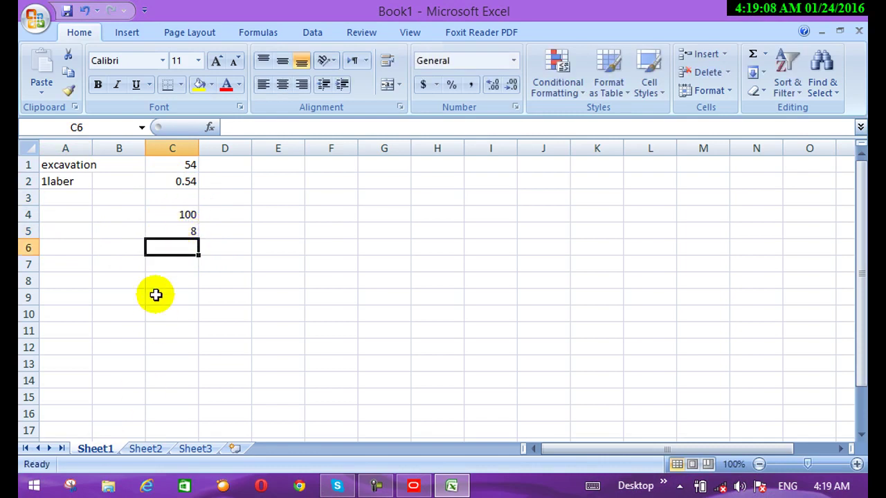
Enter the formula =C4/C5 in cell C6 to work out the excavation duration
text(=)
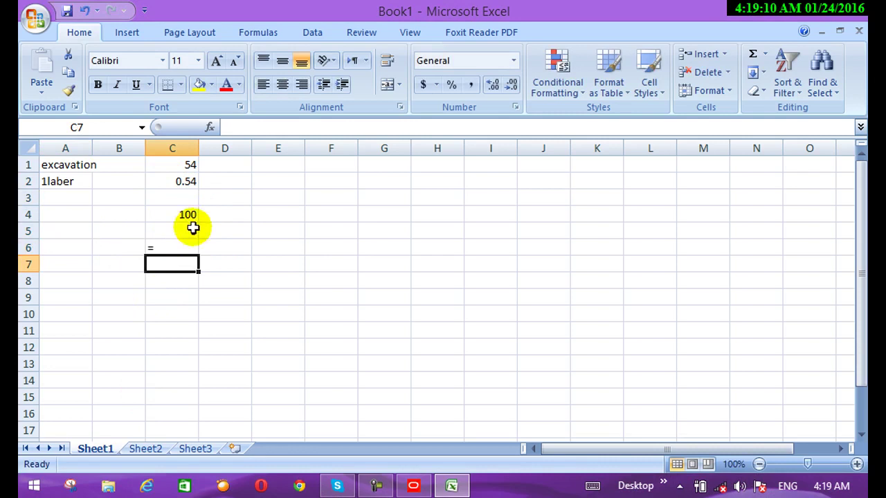
click(180, 248)
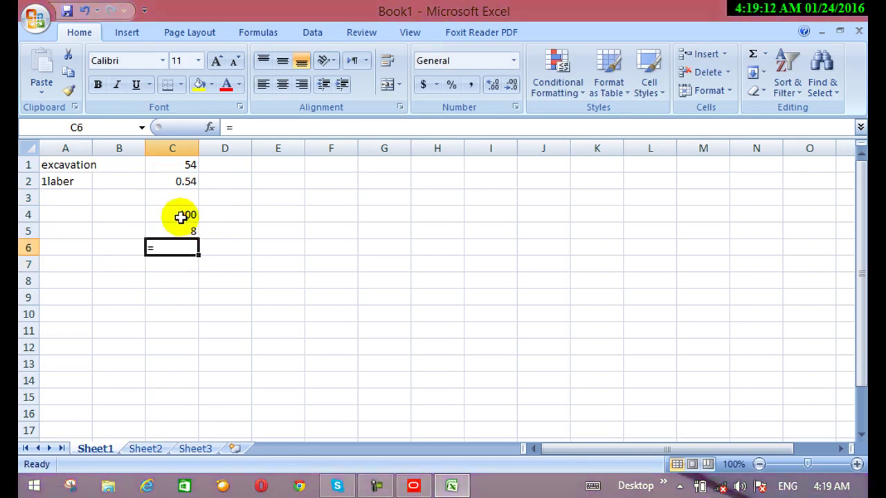
click(182, 216)
click(177, 248)
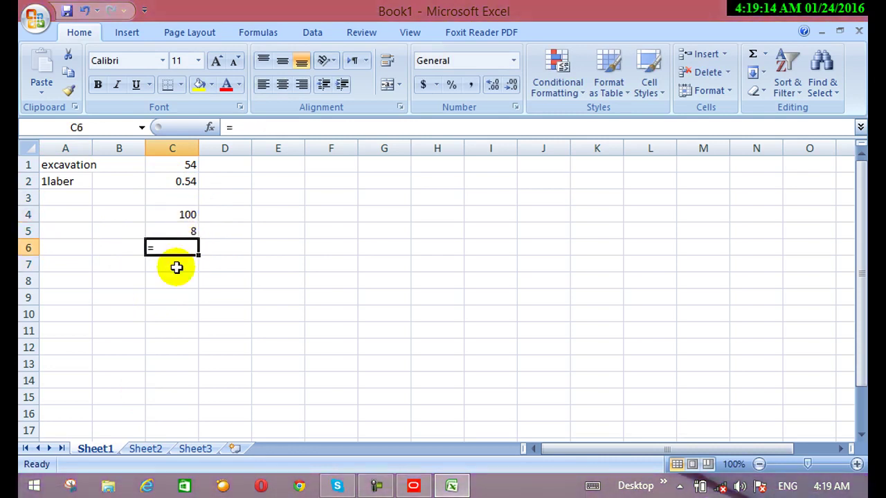
click(173, 248)
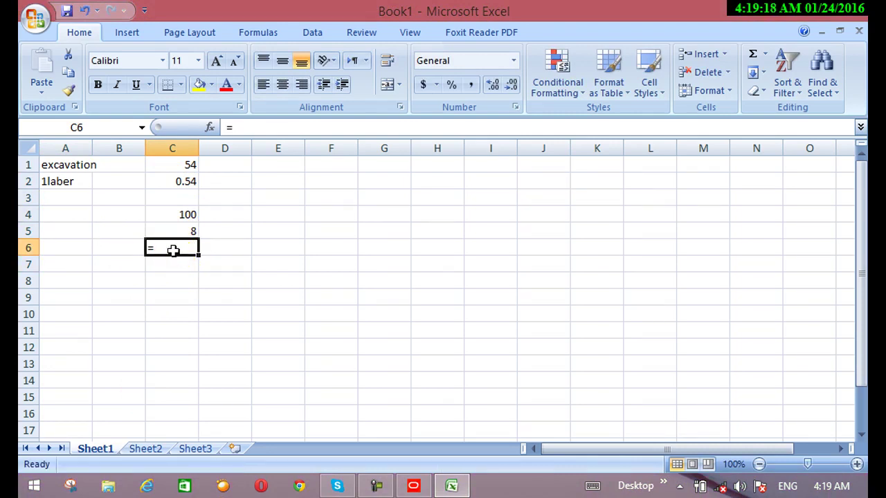
click(184, 217)
click(170, 247)
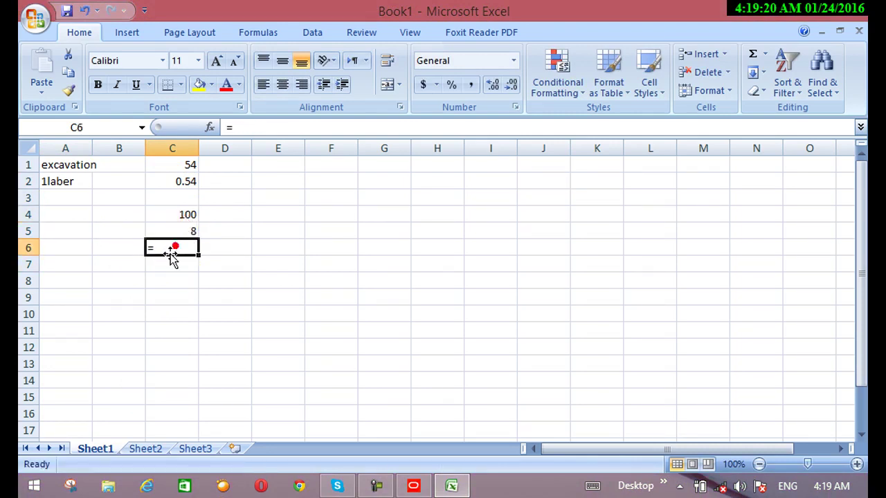
click(171, 248)
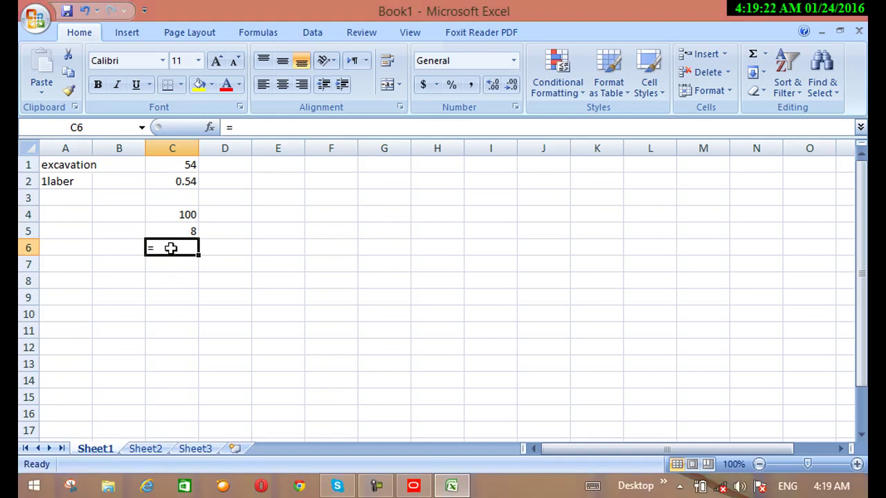
click(170, 248)
click(170, 257)
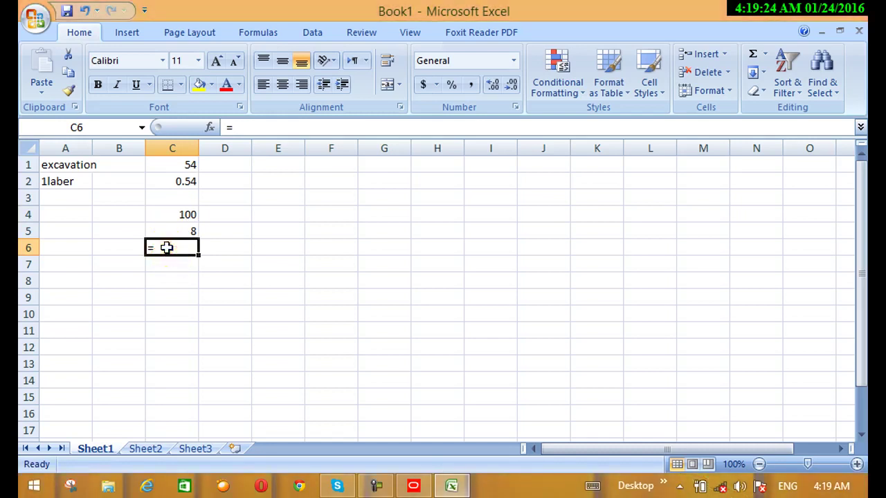
double_click(168, 247)
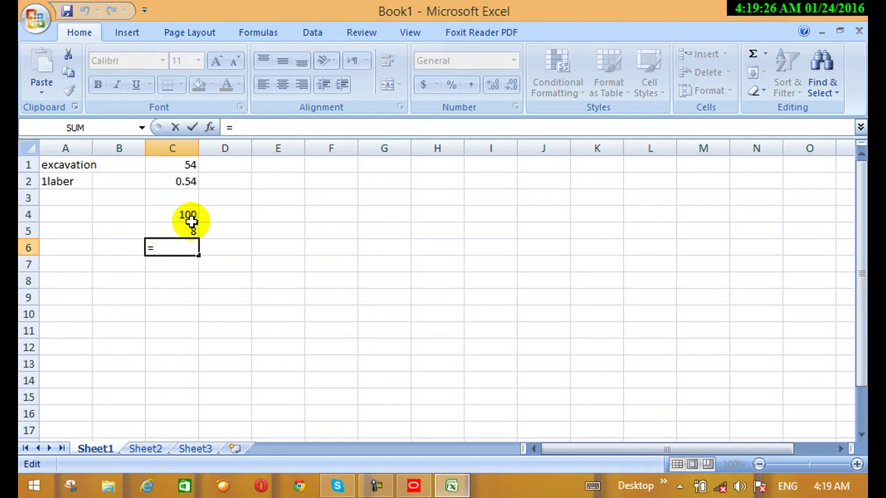
click(191, 223)
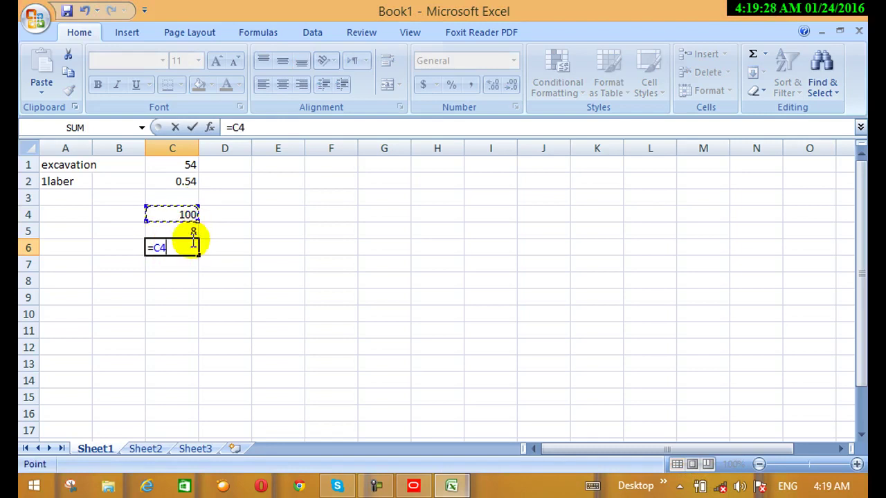
text(/)
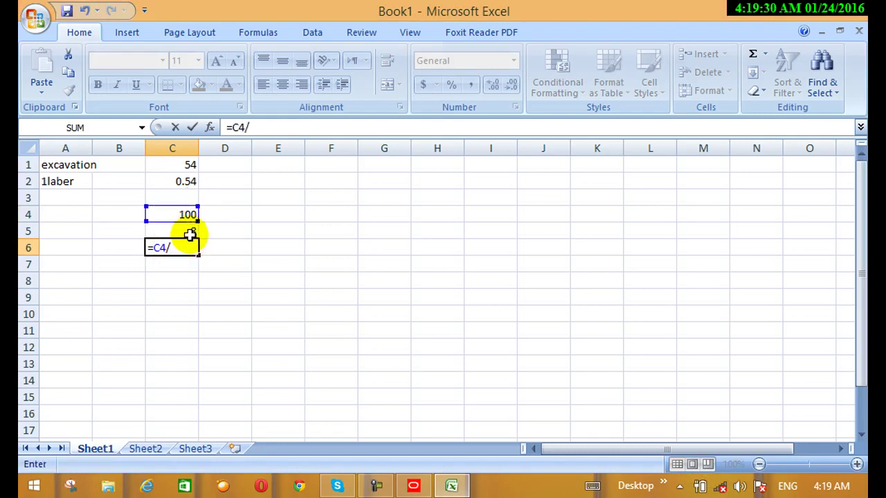
click(190, 232)
key(Return)
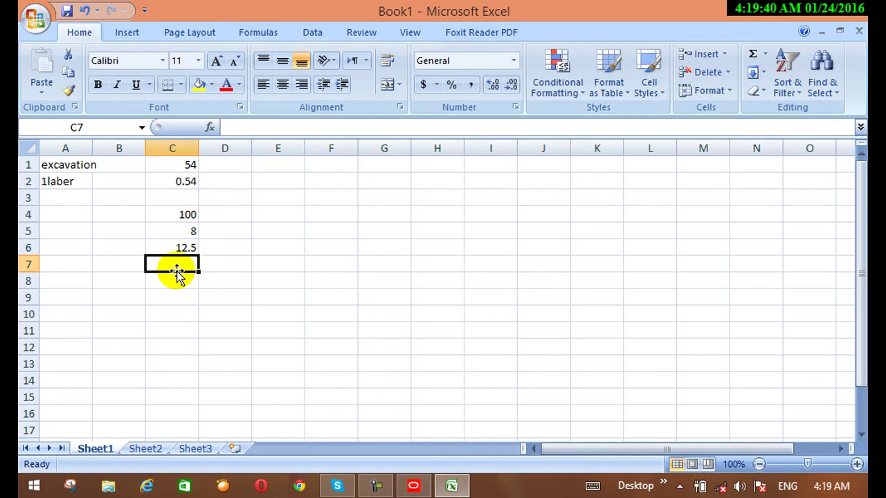
Switch to Primavera P6 and set the original duration of activity A1070 EXCAVATION to 13d
click(413, 485)
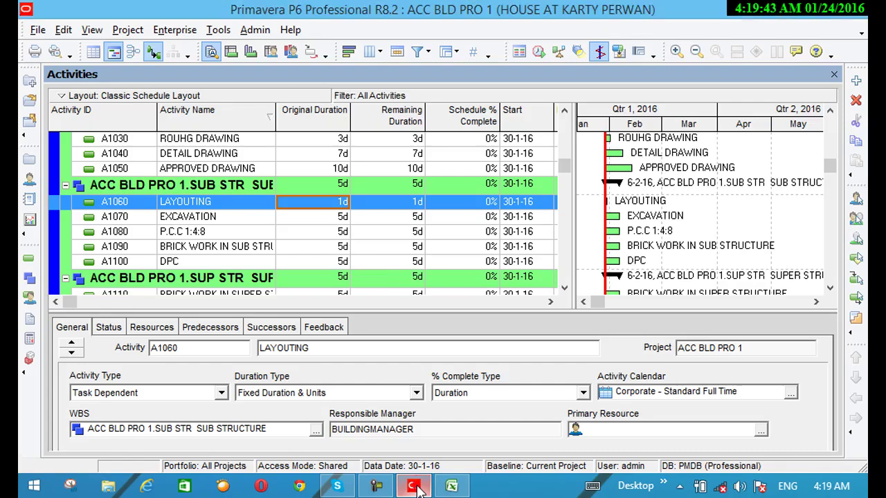
click(340, 217)
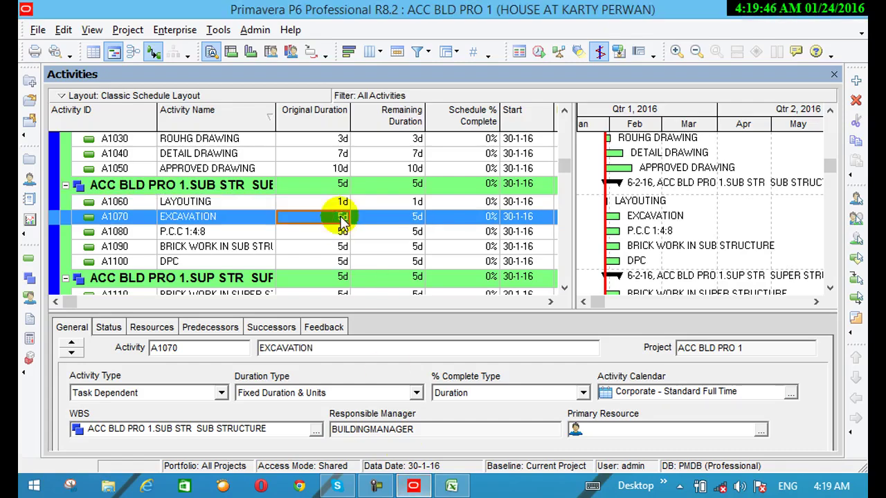
right_click(342, 221)
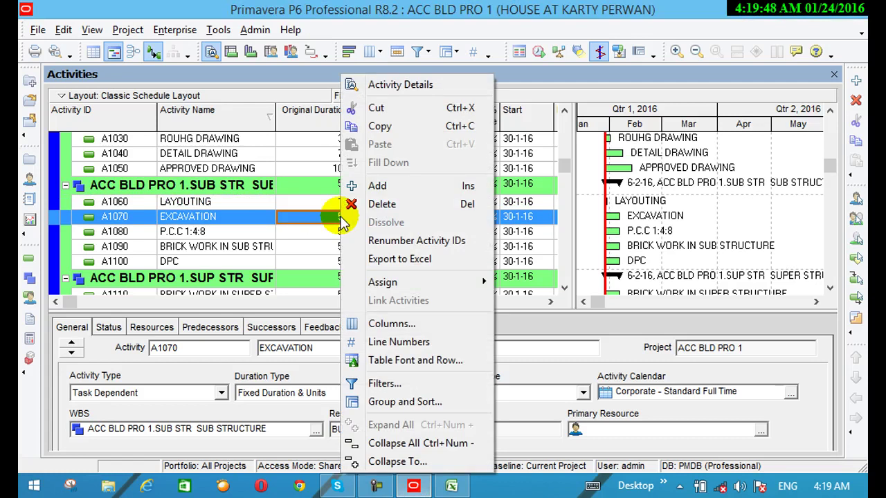
click(340, 219)
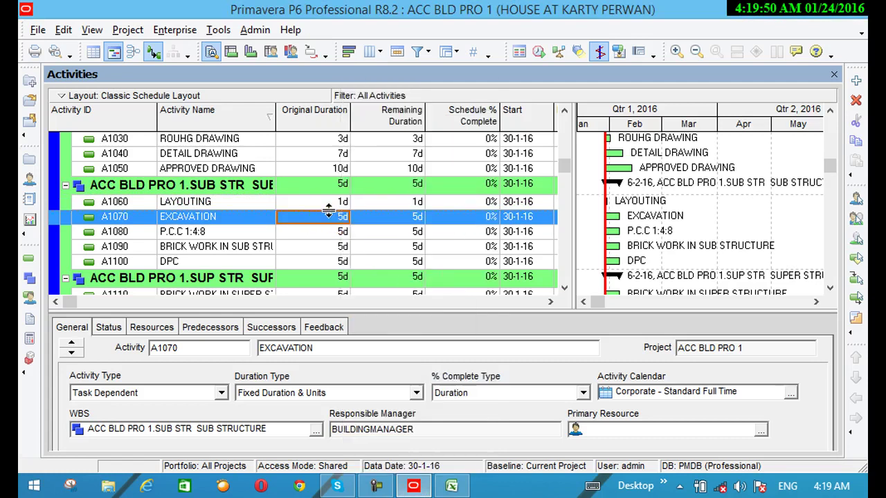
click(338, 216)
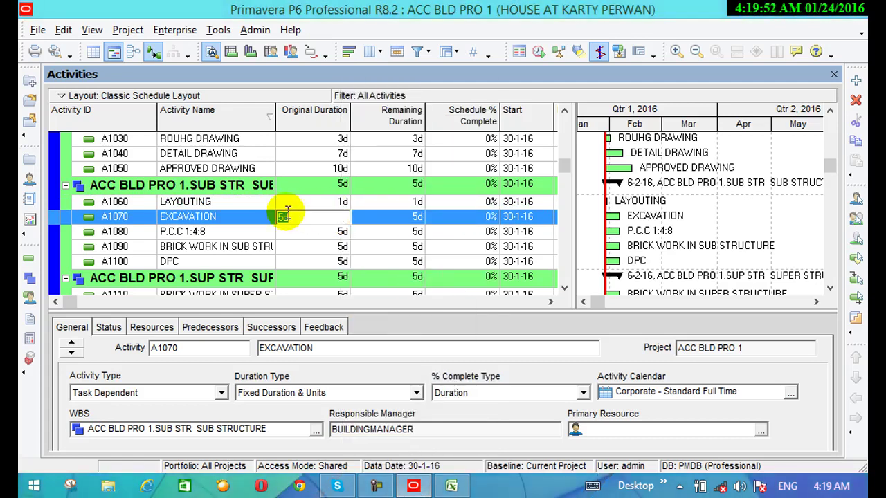
click(282, 214)
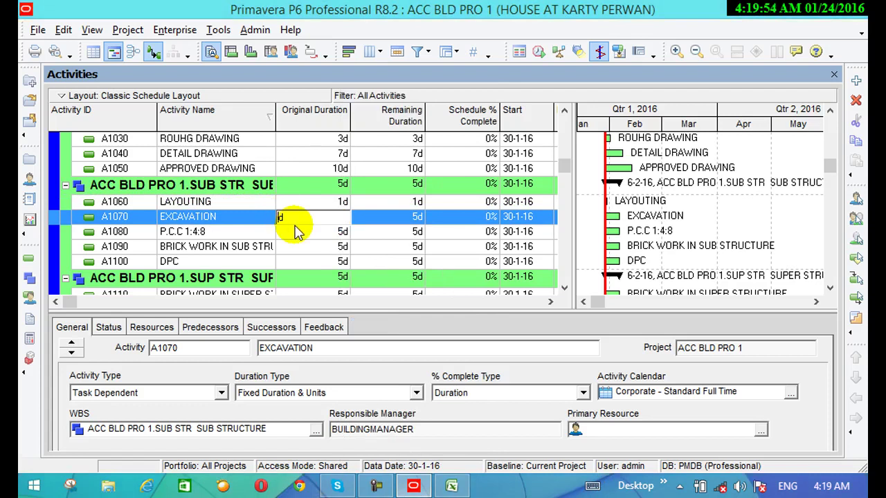
text(13)
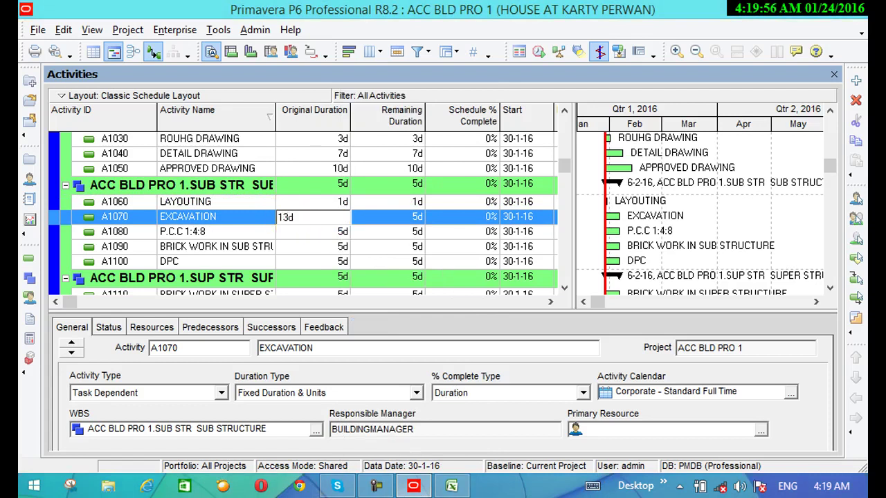
key(Return)
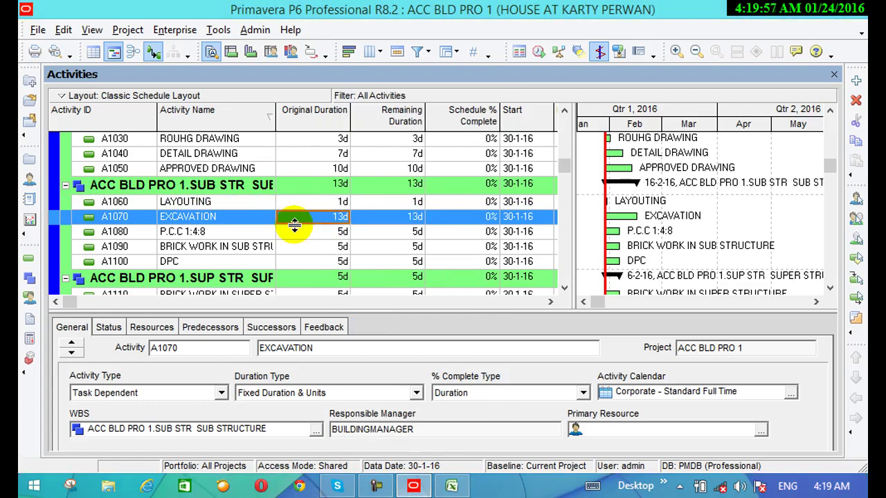
Set the original duration of activity A1080 P.C.C 1:4:8 to 8d
drag(331, 229, 337, 231)
click(342, 232)
click(339, 233)
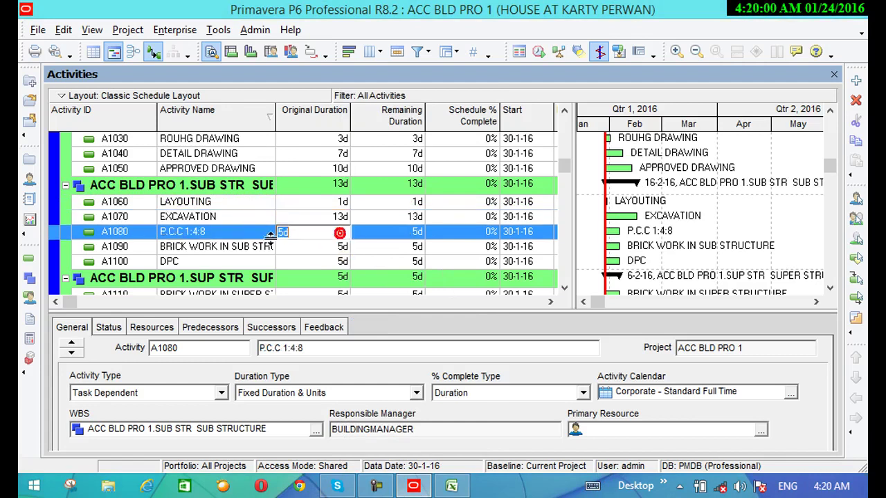
key(BackSpace)
key(BackSpace)
text(5d)
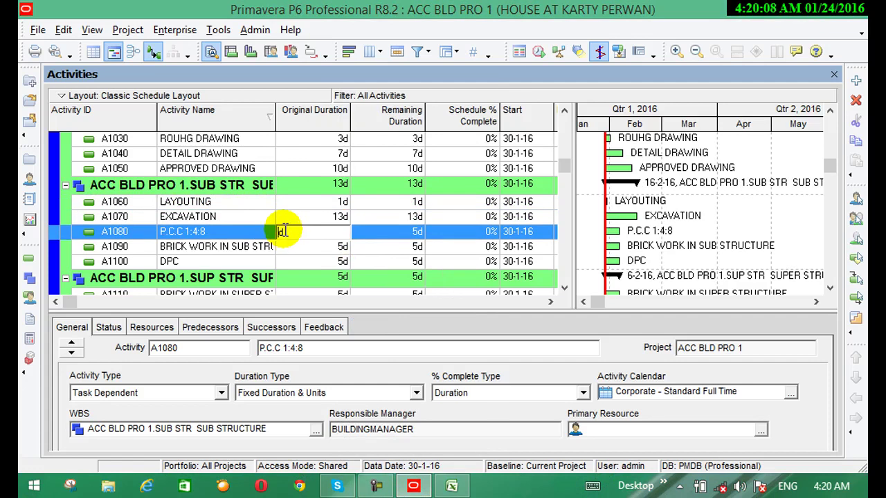
text(8)
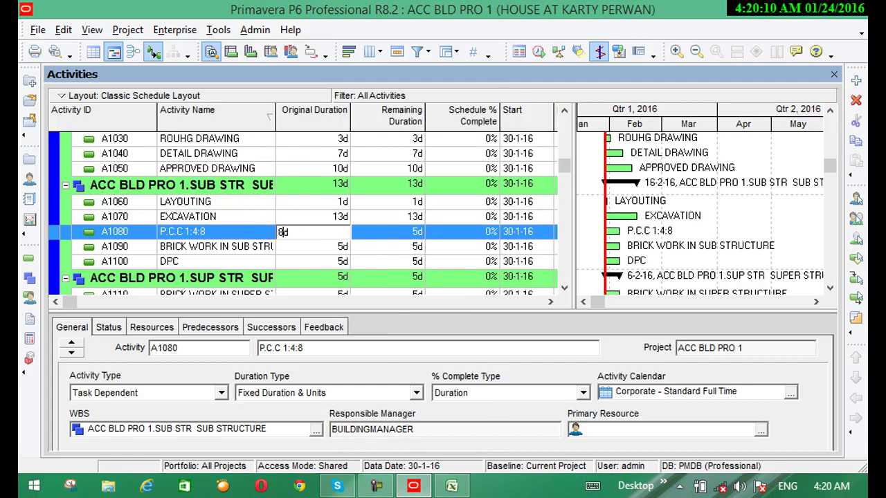
Set the original duration of activity A1090 BRICK WORK IN SUB STRUCTURE to 20d
click(341, 247)
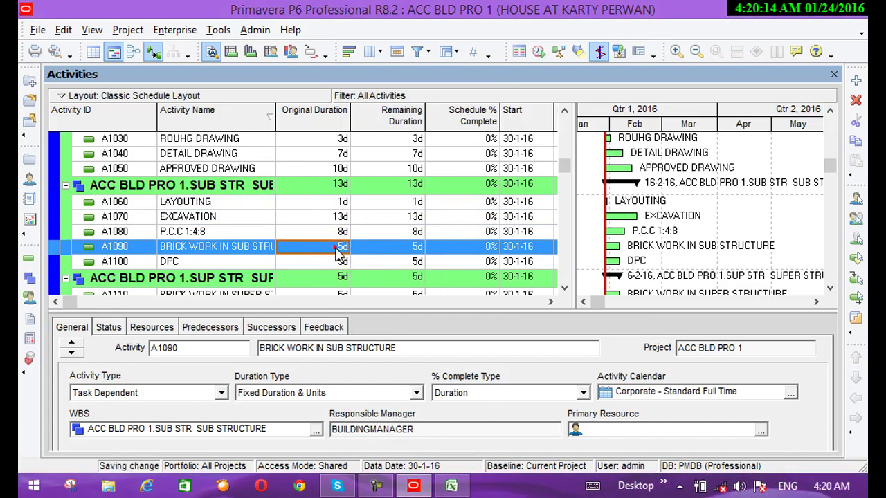
click(333, 247)
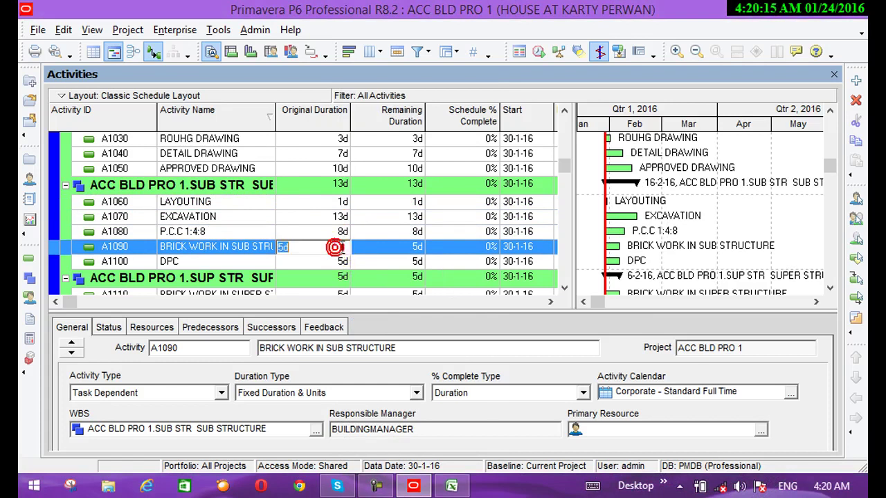
click(282, 246)
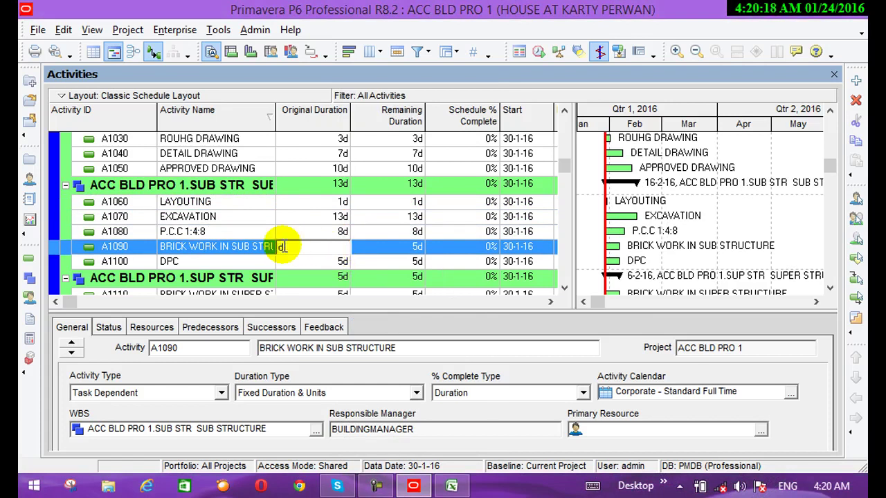
text(20)
key(Return)
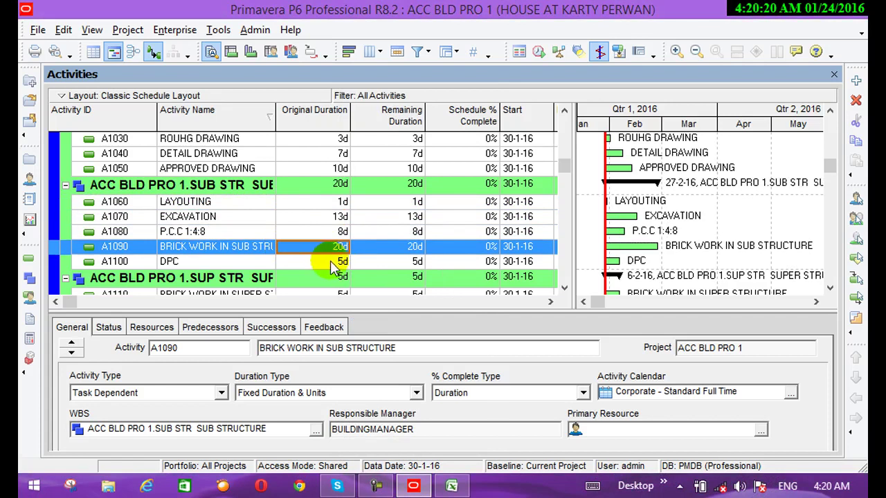
Set the original duration of activity A1100 DPC to 4d
click(336, 262)
click(338, 261)
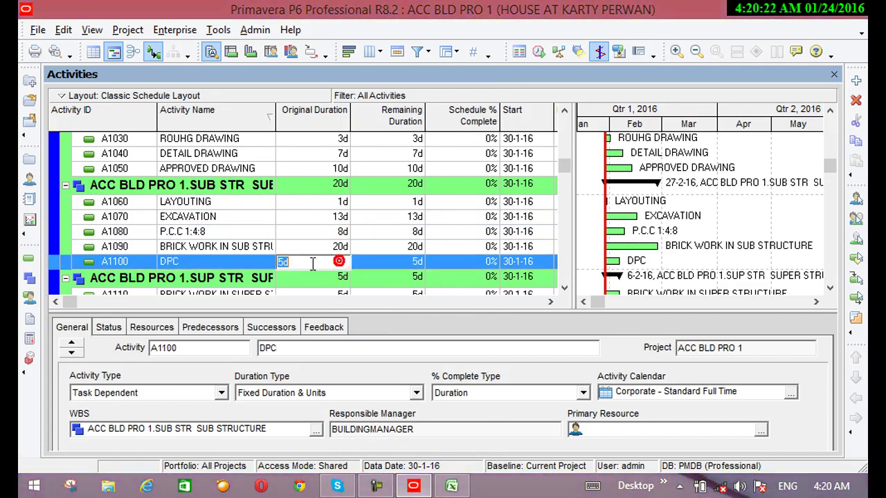
click(283, 260)
key(Return)
Set the original duration of activity A1110 BRICK WORK IN SUPER STRUCTURE to 25d
click(564, 288)
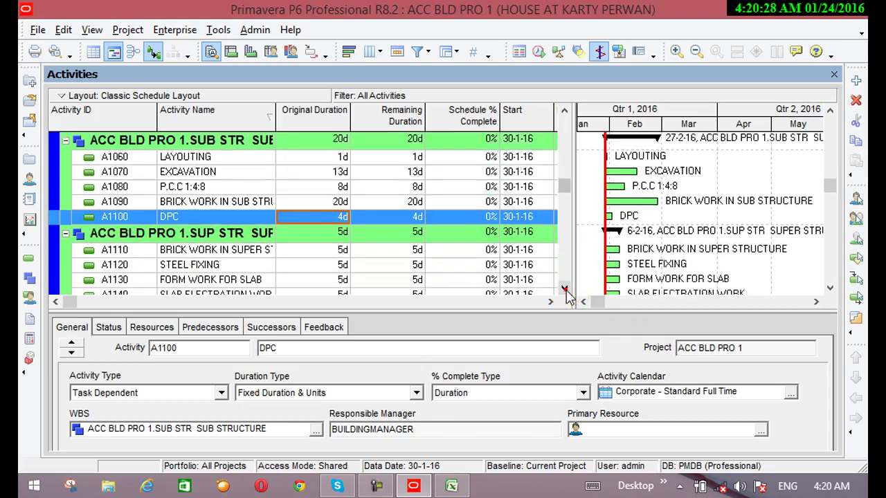
click(564, 288)
click(564, 288)
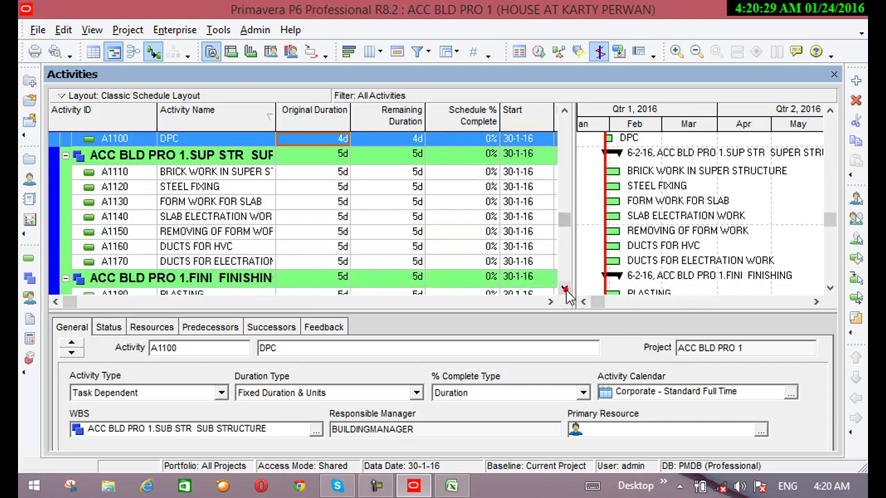
click(343, 175)
click(343, 174)
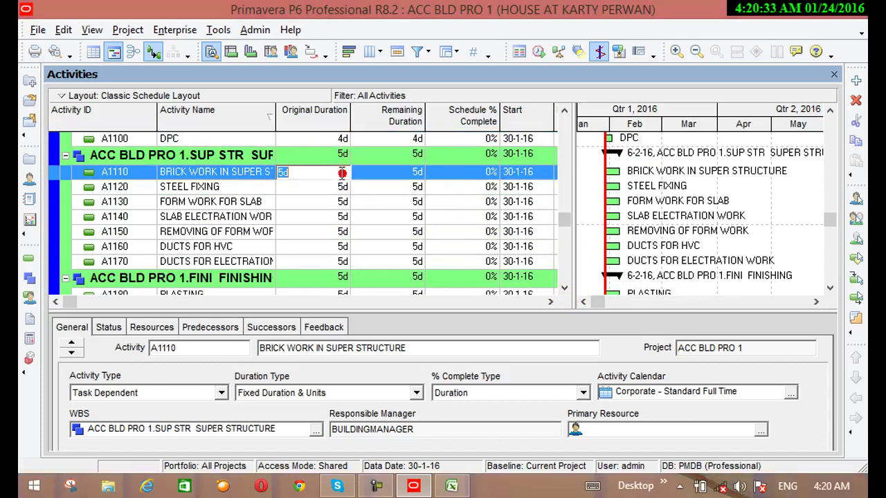
click(282, 172)
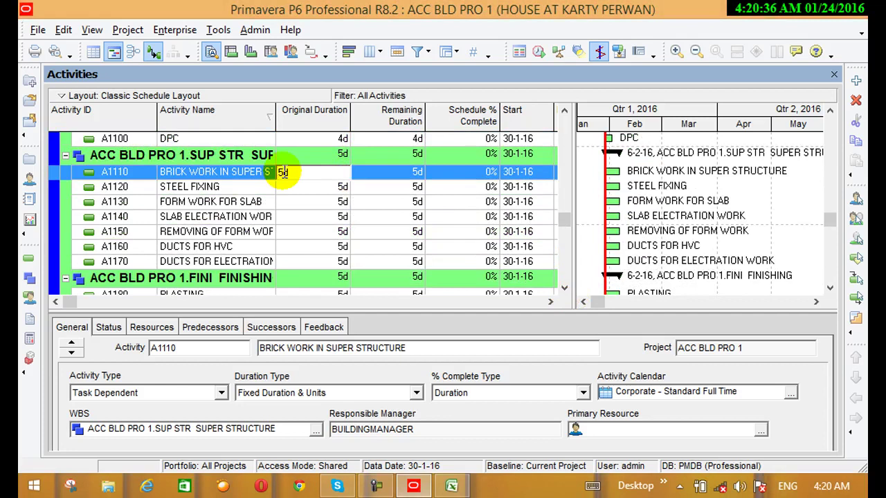
text(2)
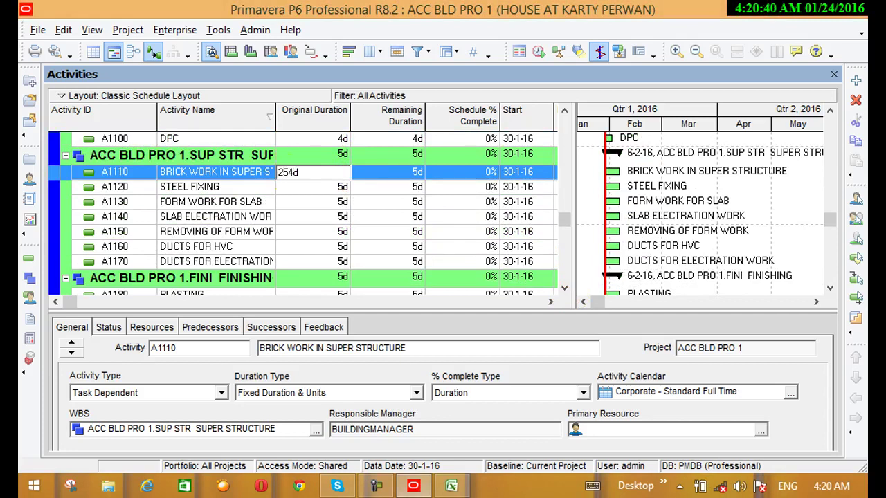
text(54)
key(BackSpace)
key(Return)
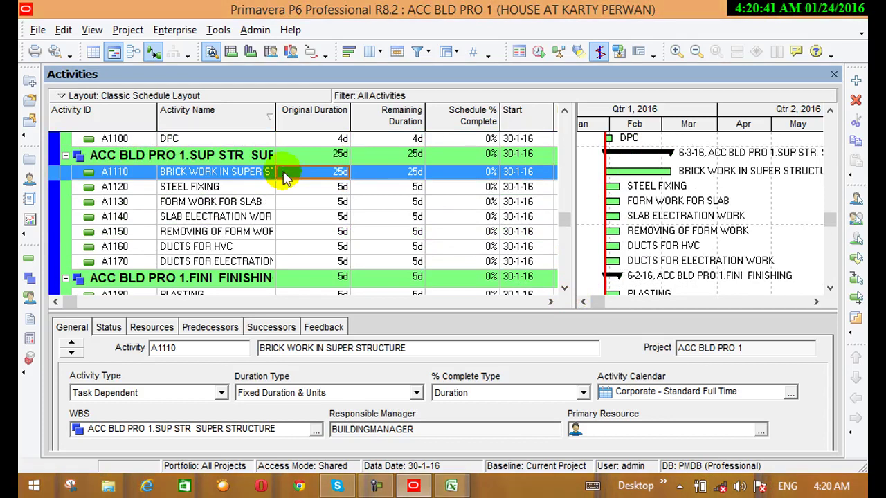
Set the original durations of activity A1120 STEEL FIXING to 5d and activity A1130 FORM WORK FOR SLAB to 3d
click(338, 190)
click(283, 190)
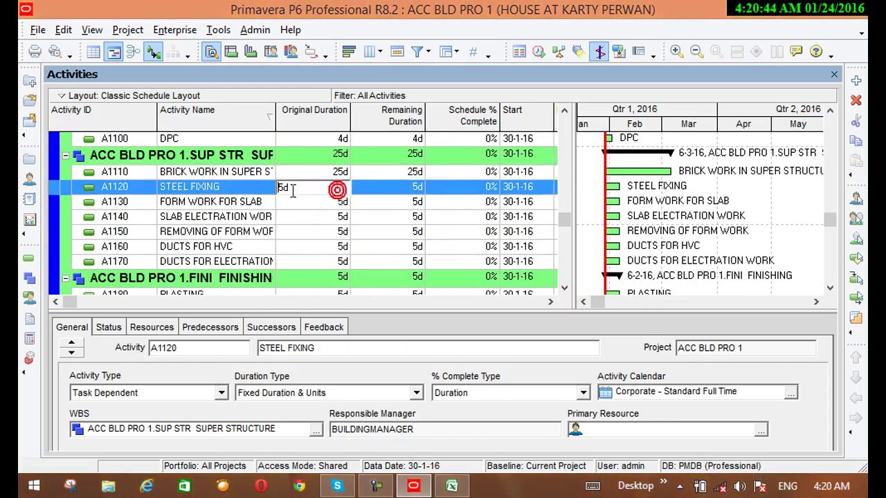
click(283, 190)
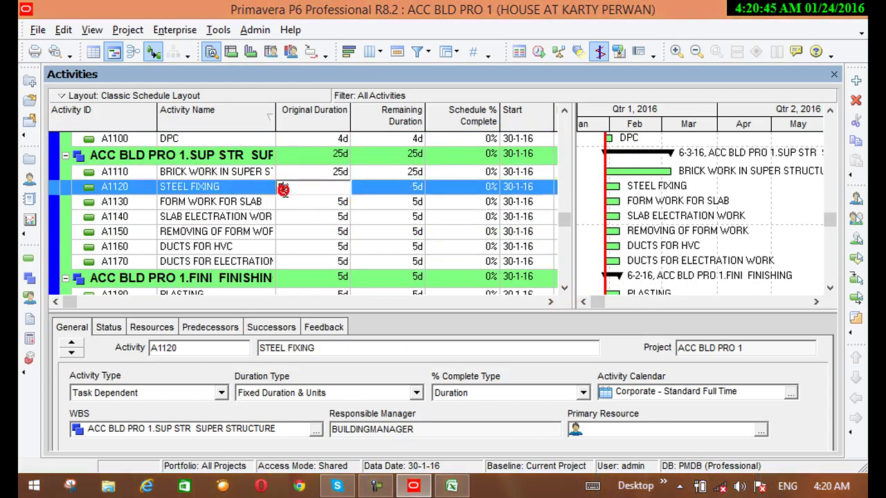
click(342, 201)
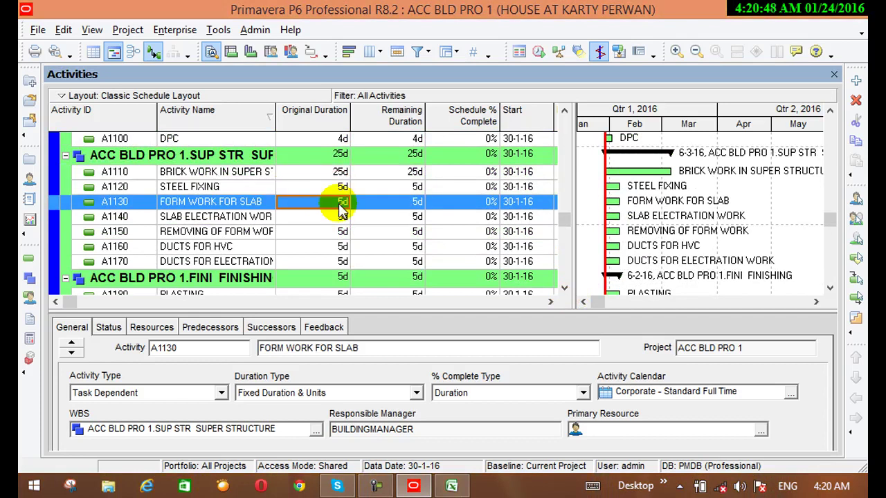
click(342, 201)
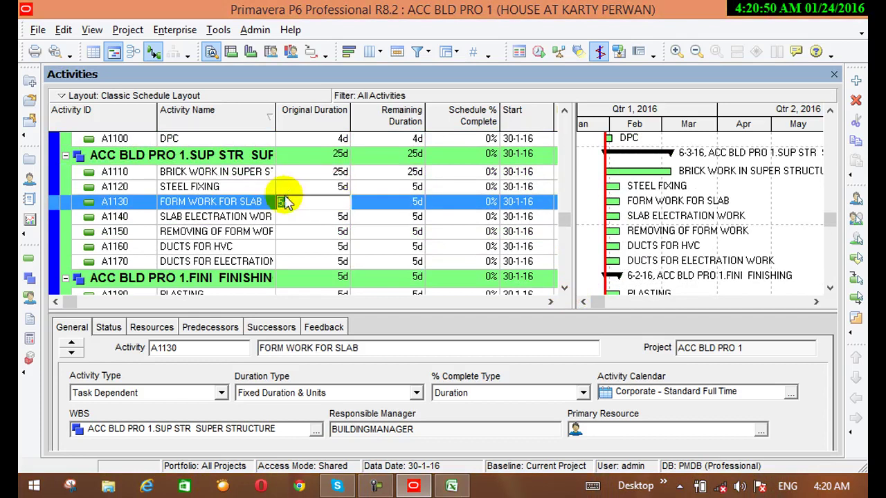
click(284, 202)
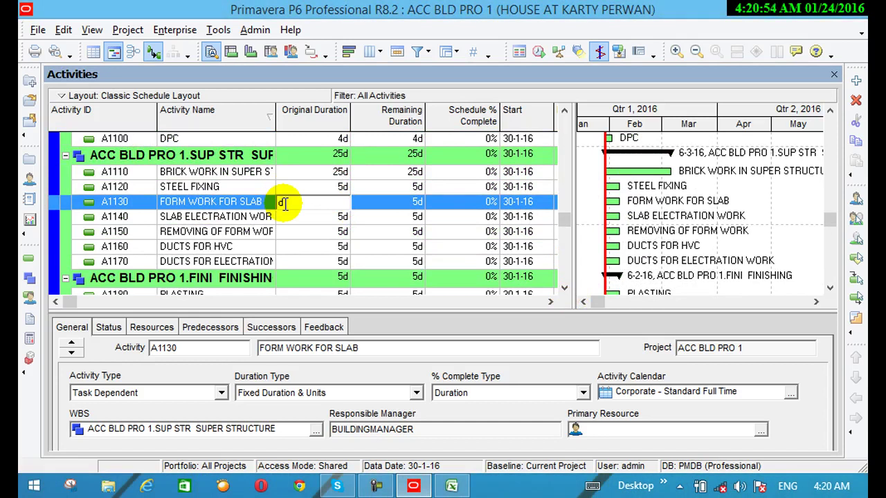
text(3)
key(Return)
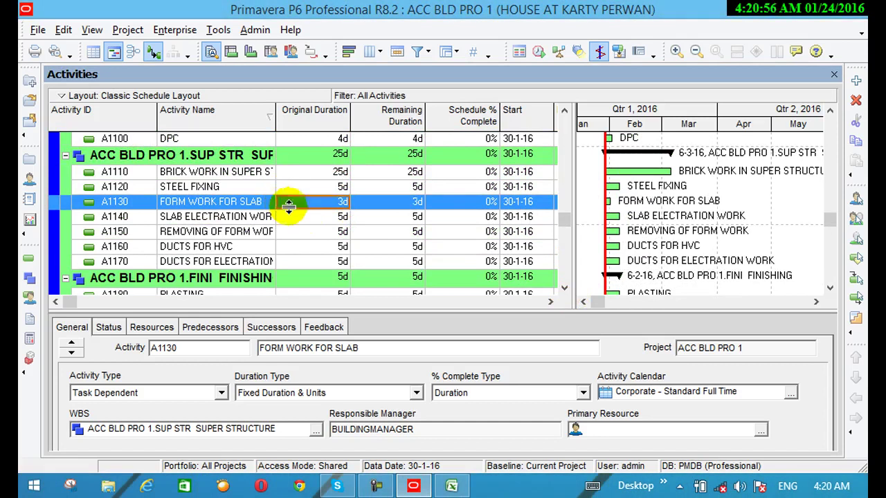
Set the original duration of activity A1140 SLAB ELECTRATION WORK to 4d
click(331, 215)
click(333, 218)
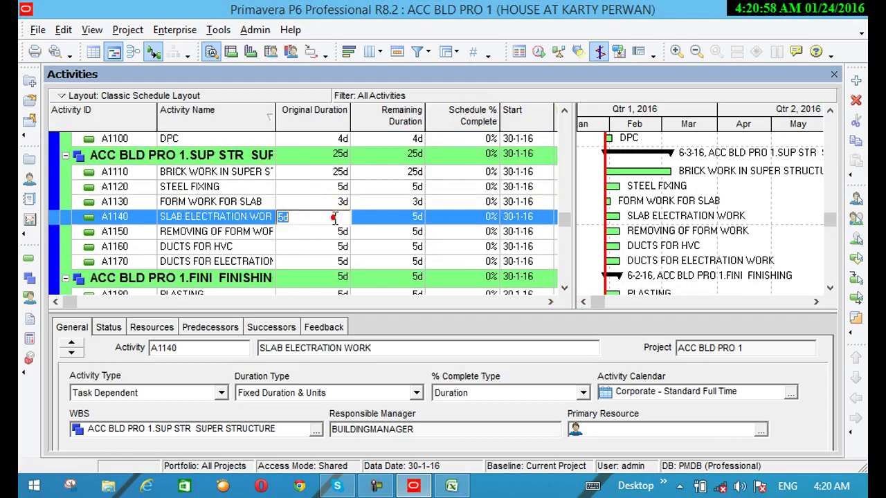
click(283, 216)
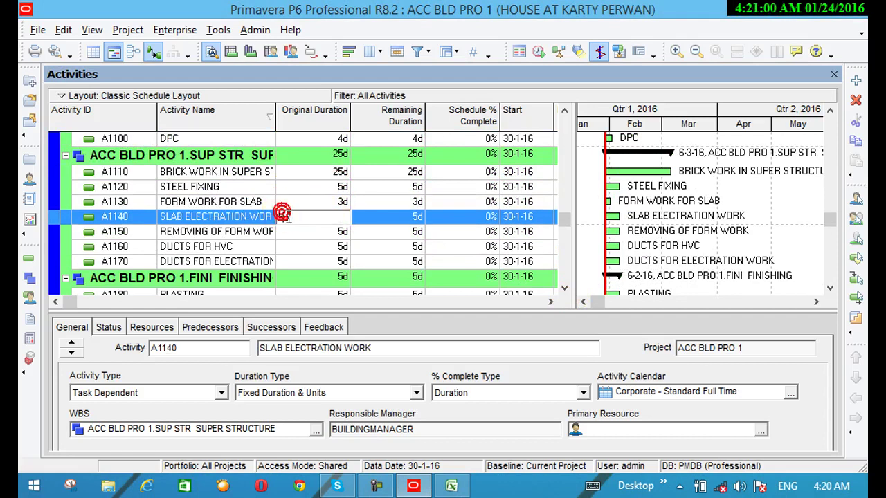
key(BackSpace)
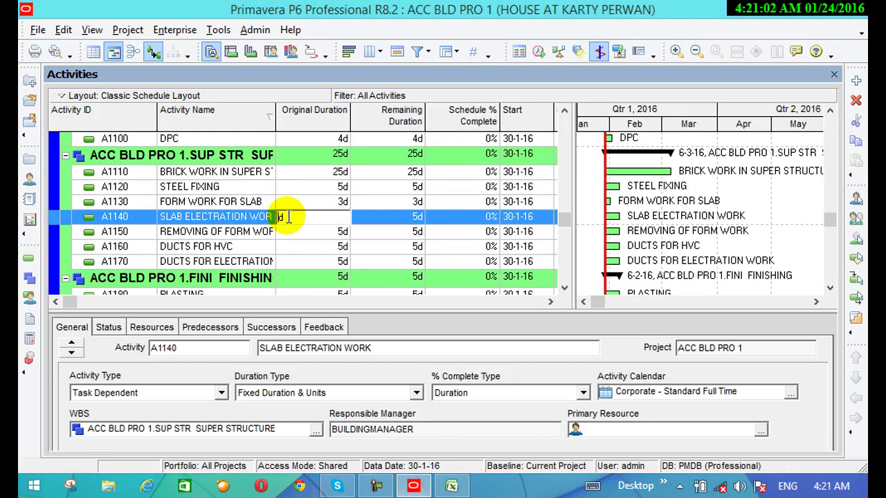
text(4)
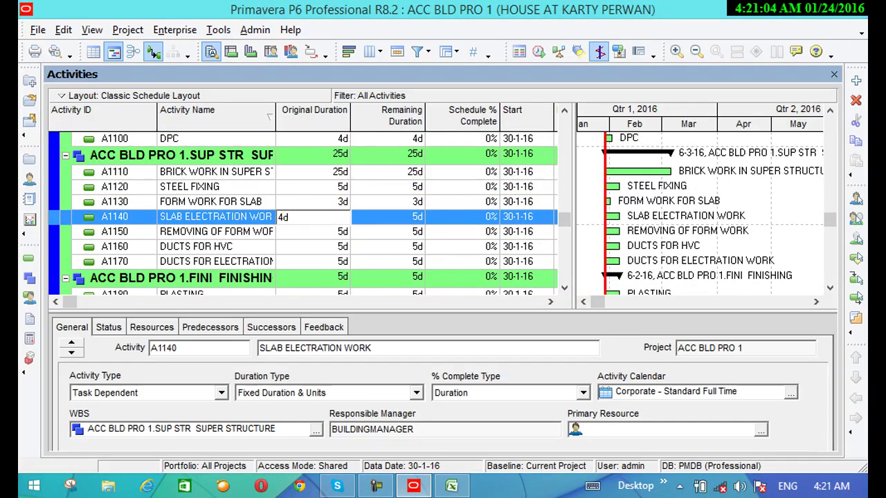
Set the original duration of activity A1150 REMOVING OF FORM WORK to 2d
click(329, 232)
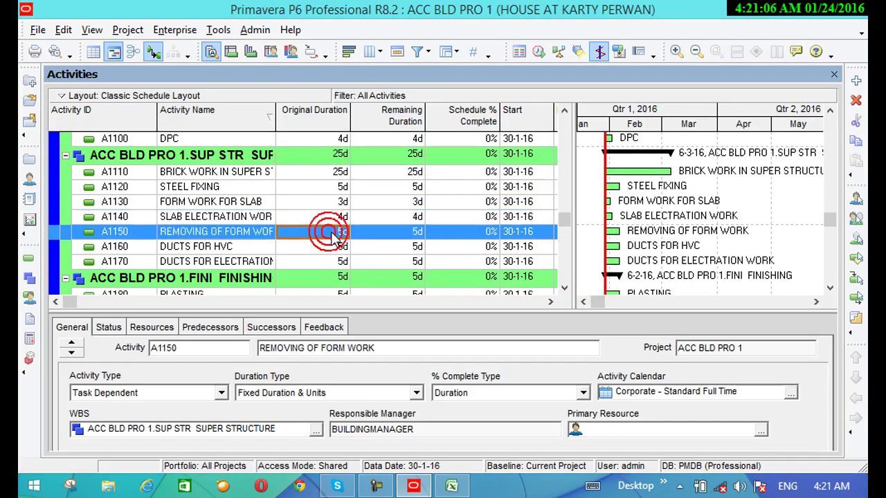
click(282, 229)
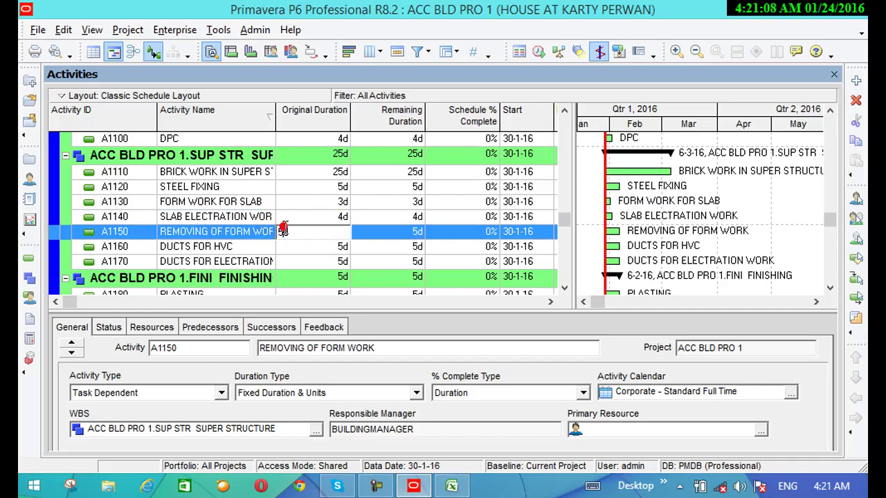
key(Delete)
key(Return)
Set the original duration of activity A1160 DUCTS FOR HVC to 3d
click(339, 249)
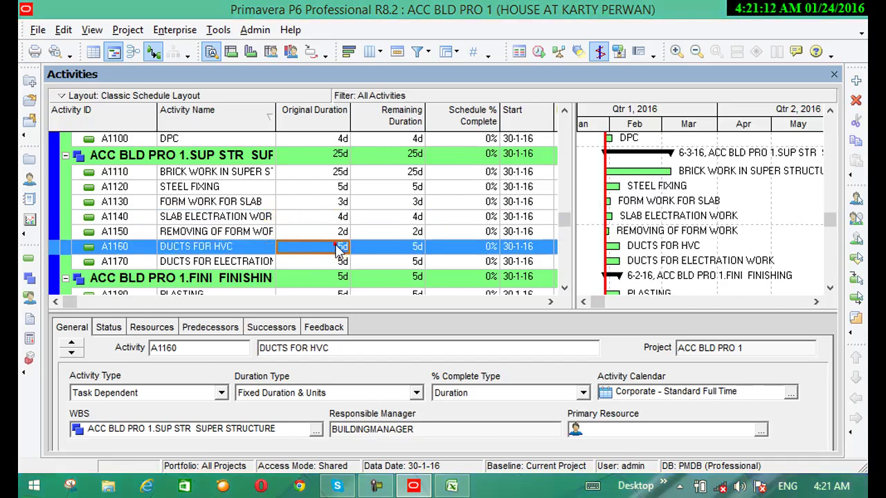
click(339, 248)
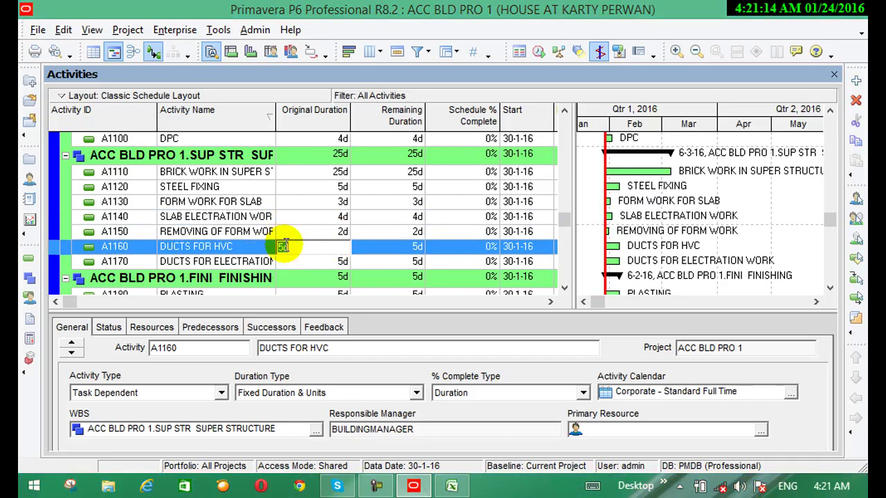
click(282, 247)
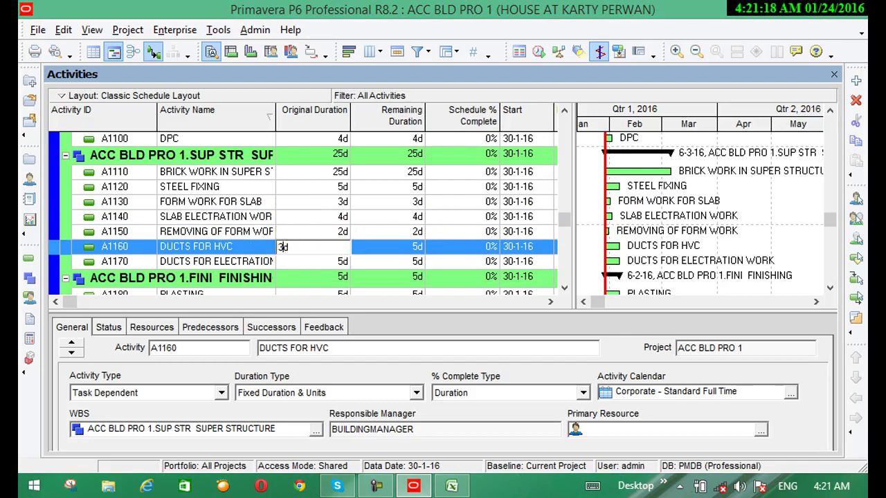
text(3)
Set the original duration of activity A1170 DUCTS FOR ELECTRATION WORK to 4d
click(333, 263)
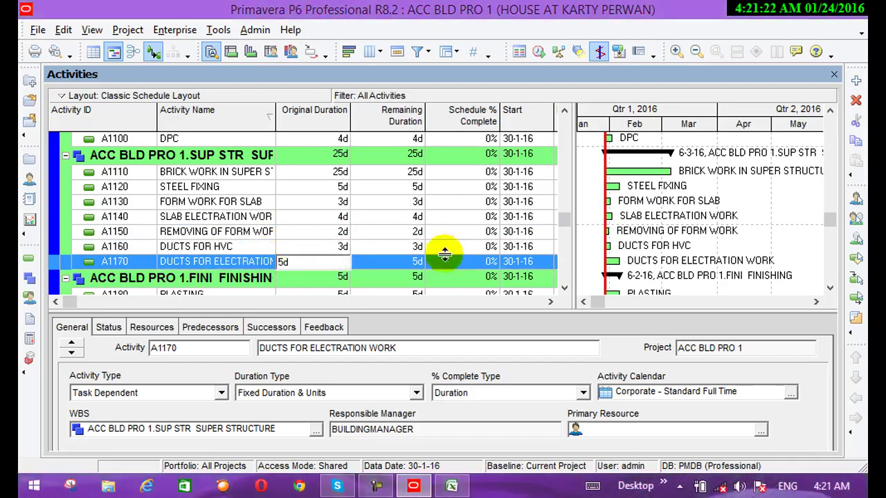
click(284, 260)
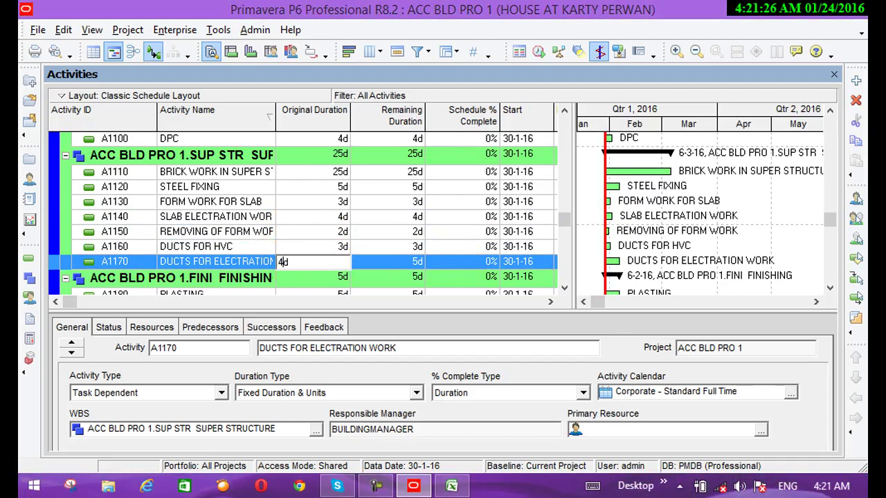
text(4)
key(Return)
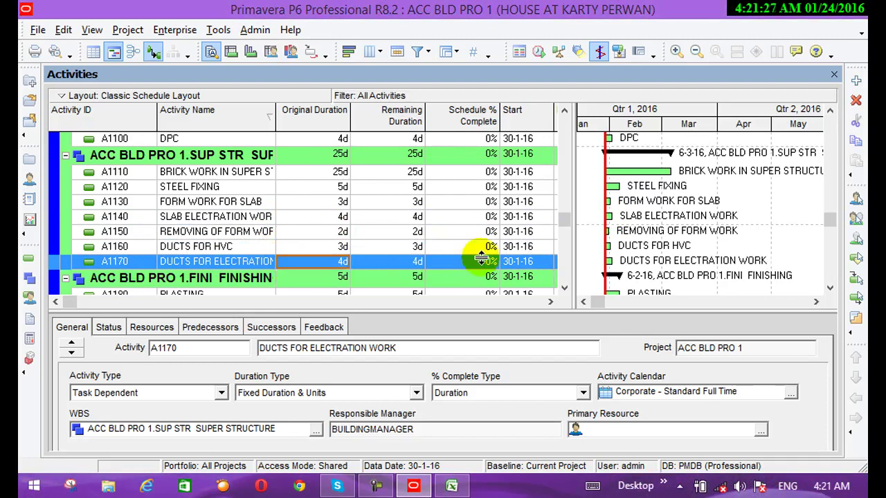
Set the original duration of activity A1180 PLASTING in the finishing group to 10d
click(564, 289)
click(563, 289)
click(561, 288)
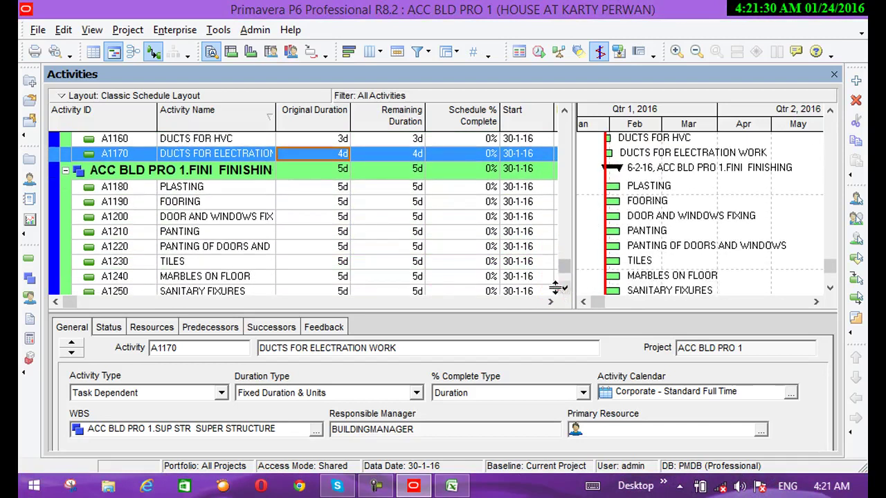
click(562, 289)
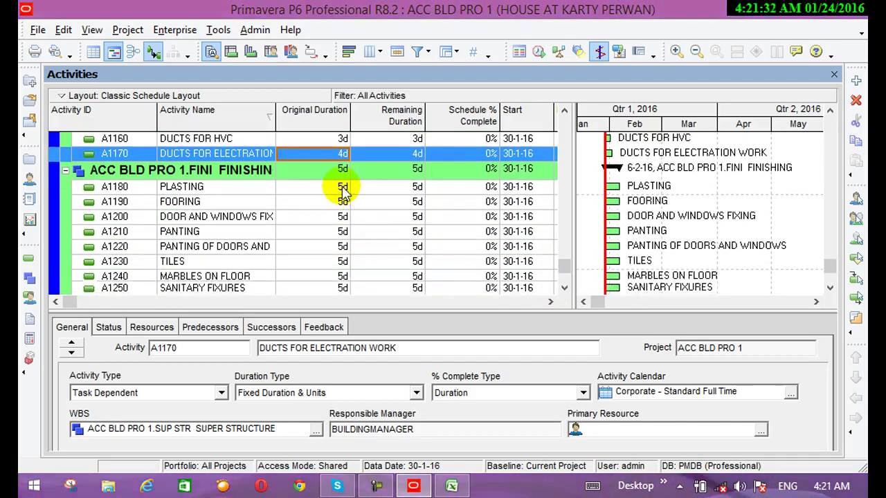
click(339, 188)
click(339, 189)
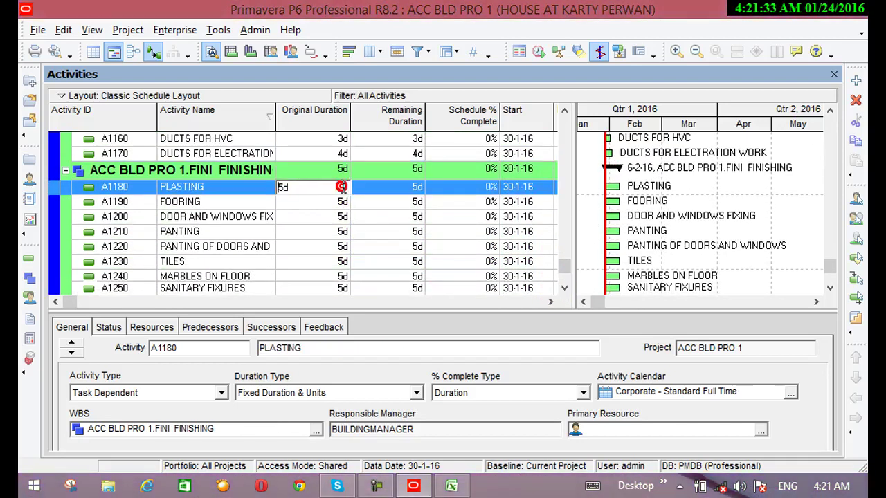
double_click(282, 185)
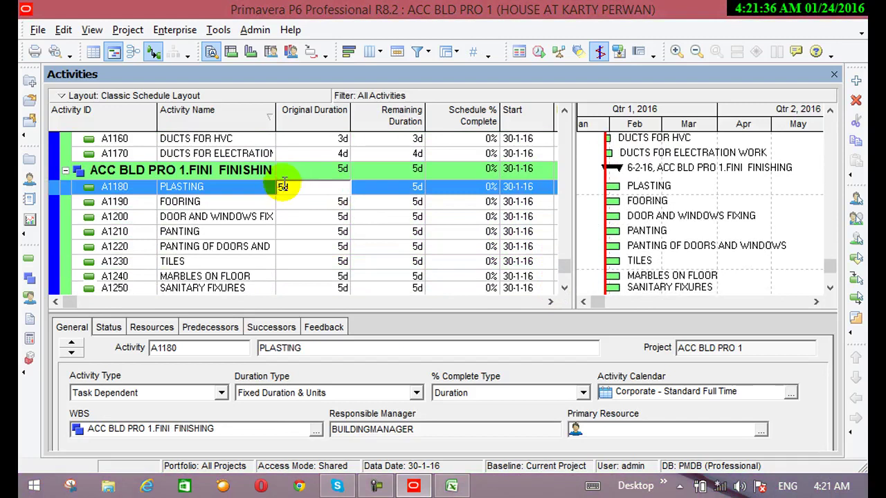
text(1)
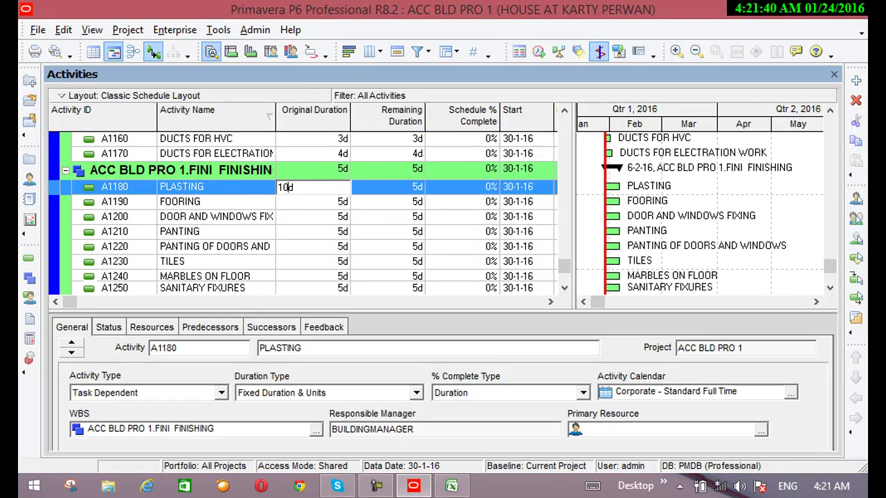
text(0)
key(Return)
Set the original duration of activity A1190 FOORING to 5d
click(337, 207)
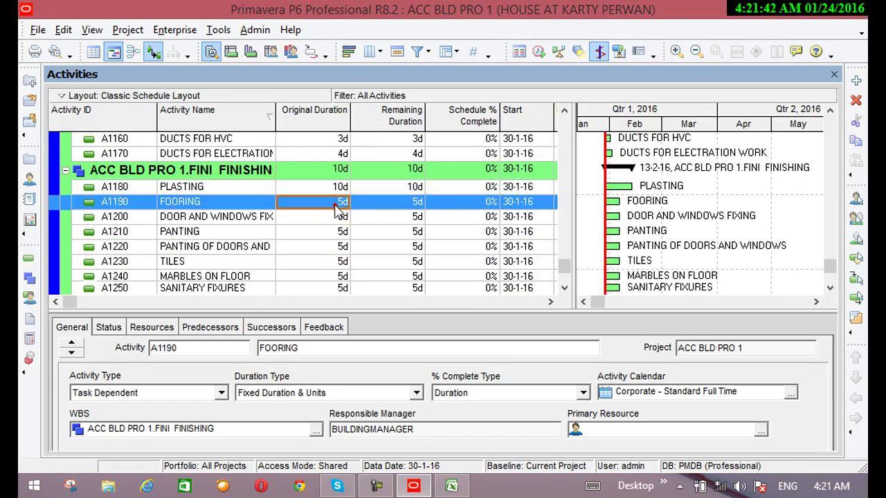
click(337, 207)
double_click(337, 203)
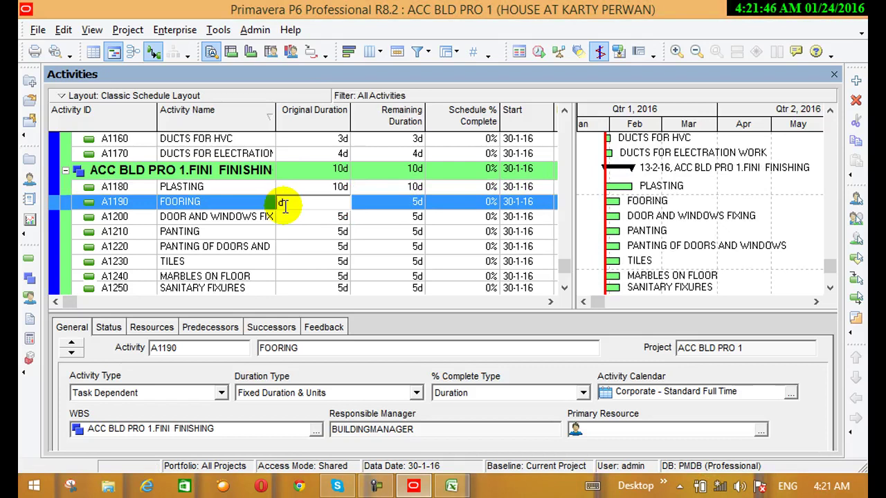
key(Return)
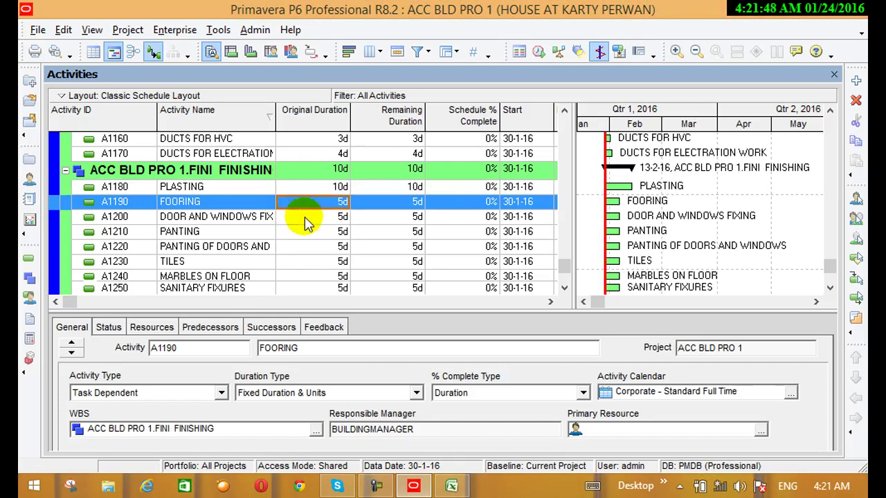
Set the original duration of activity A1200 DOOR AND WINDOWS FIXING to 12d
click(337, 223)
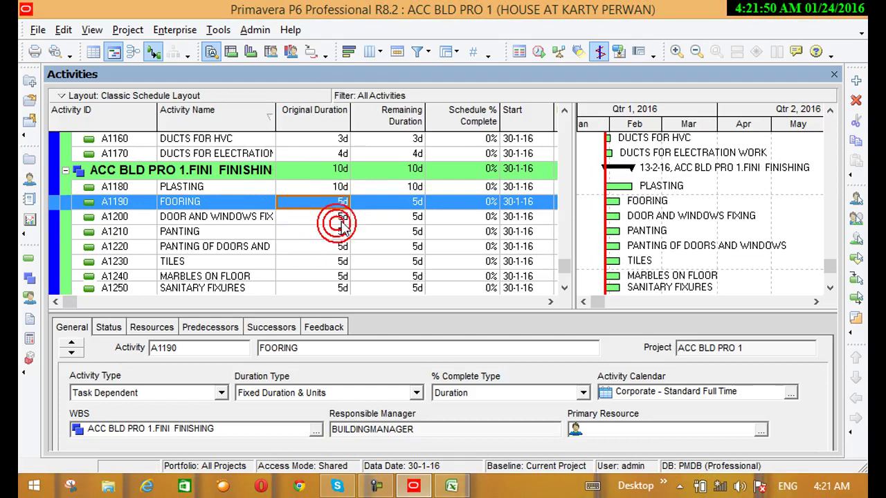
click(338, 219)
click(338, 219)
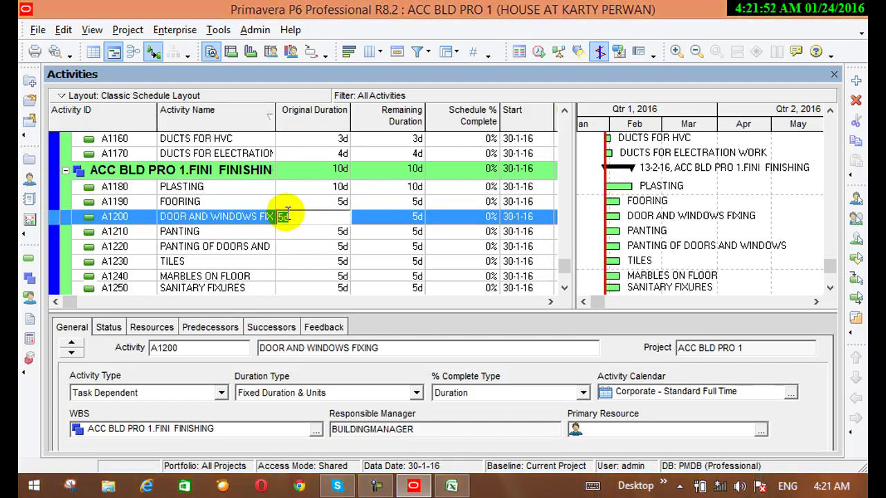
text(5)
text(12)
key(Return)
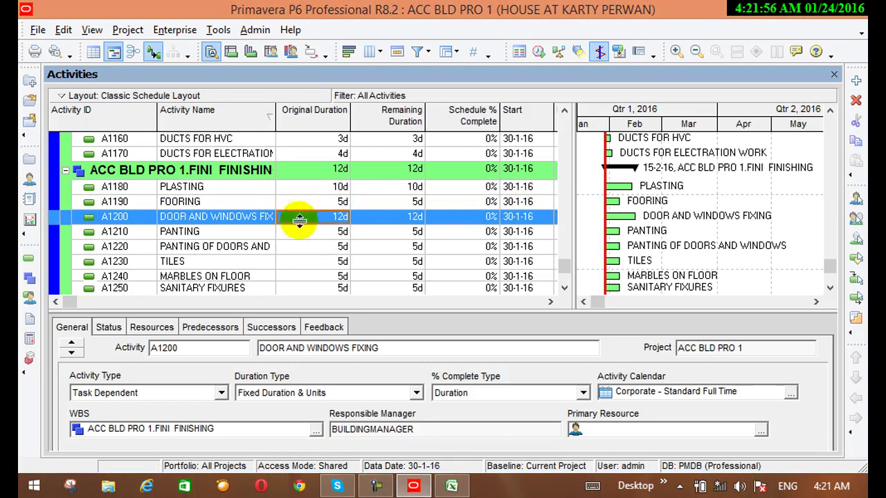
Set the original duration of activity A1210 PANTING to 8d
click(342, 233)
click(342, 232)
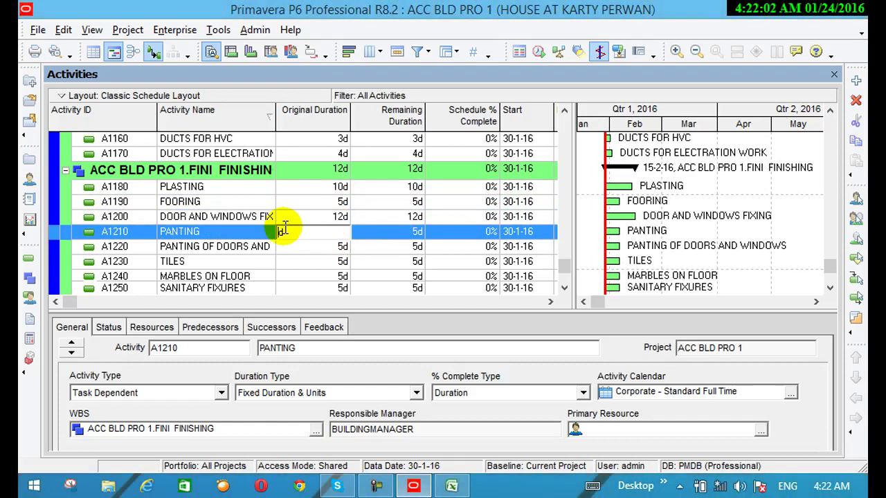
click(322, 248)
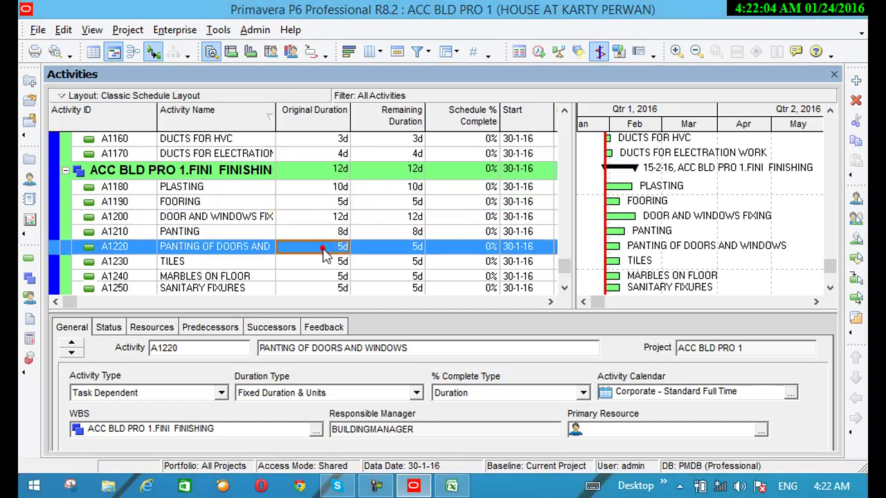
Set the original duration of activity A1220 PANTING OF DOORS AND WINDOWS to 6d
click(323, 247)
click(336, 247)
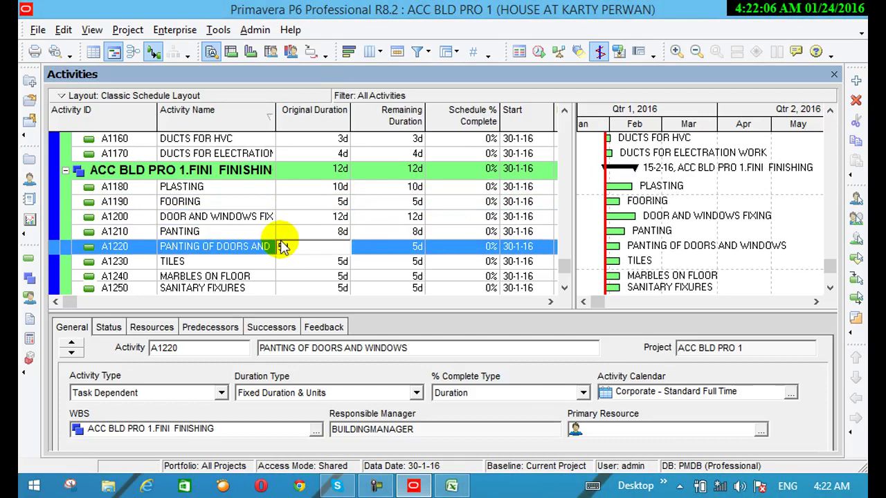
click(283, 242)
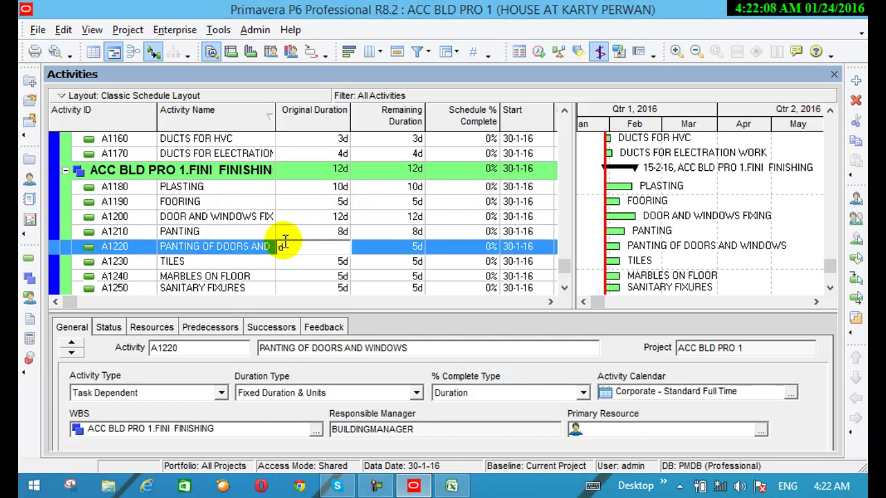
text(6d)
Set the original duration of activity A1230 TILES to 2d
click(336, 262)
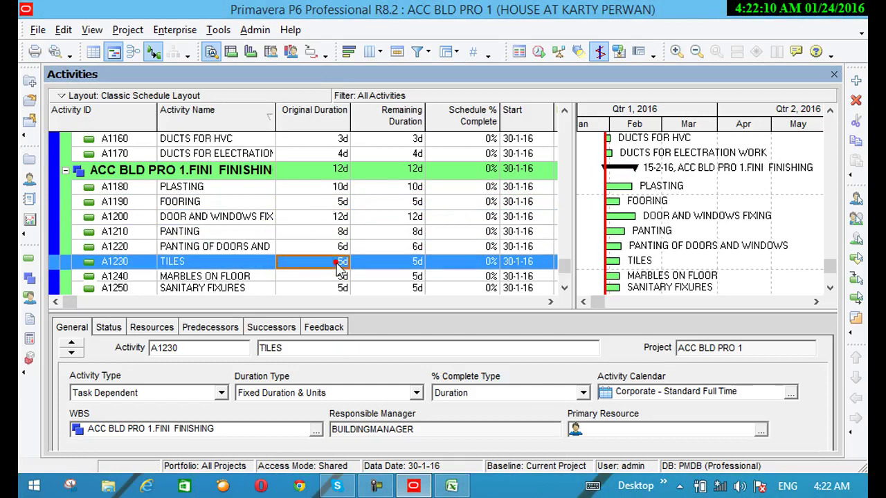
click(338, 263)
double_click(281, 259)
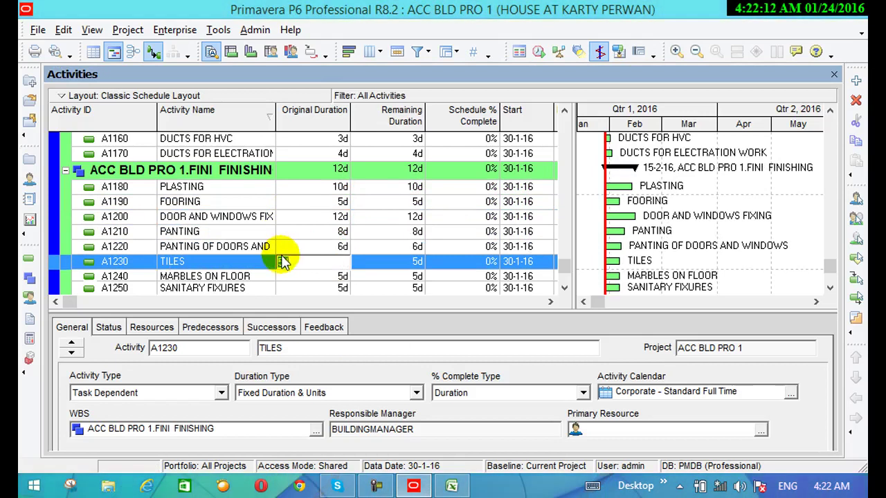
click(281, 258)
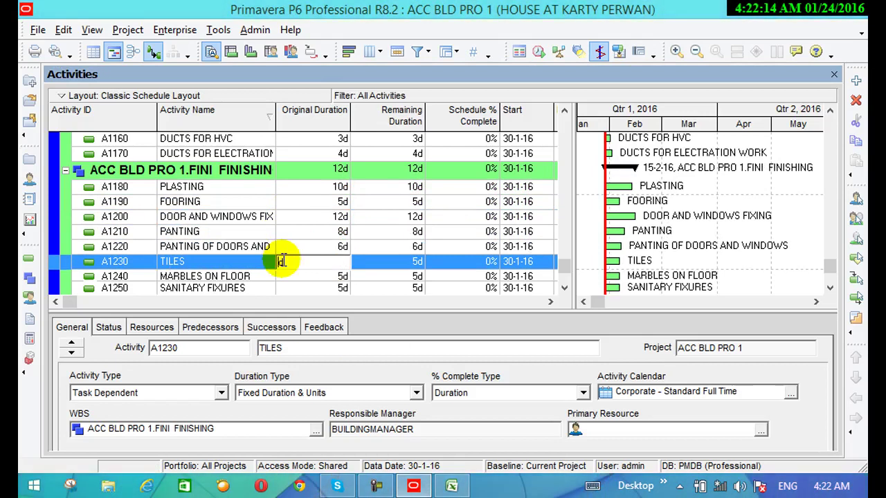
text(2)
key(Return)
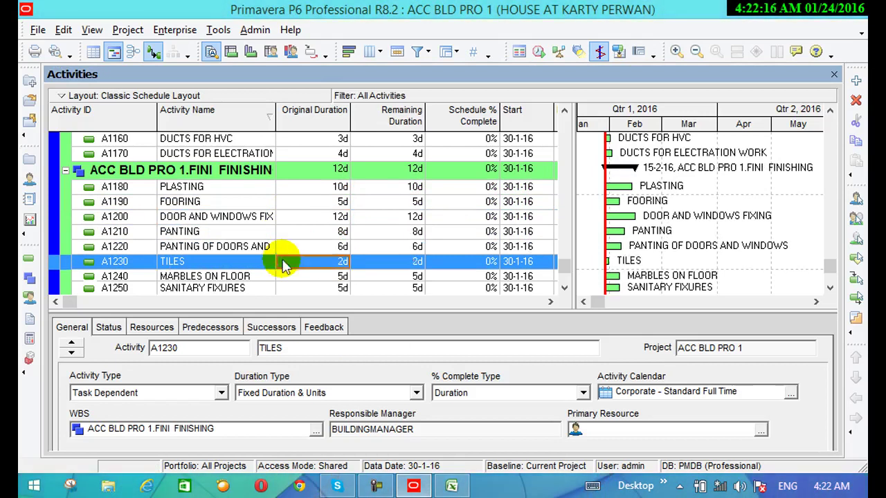
Confirm 5d as the original duration of activity A1240 MARBLES ON FLOOR
click(337, 276)
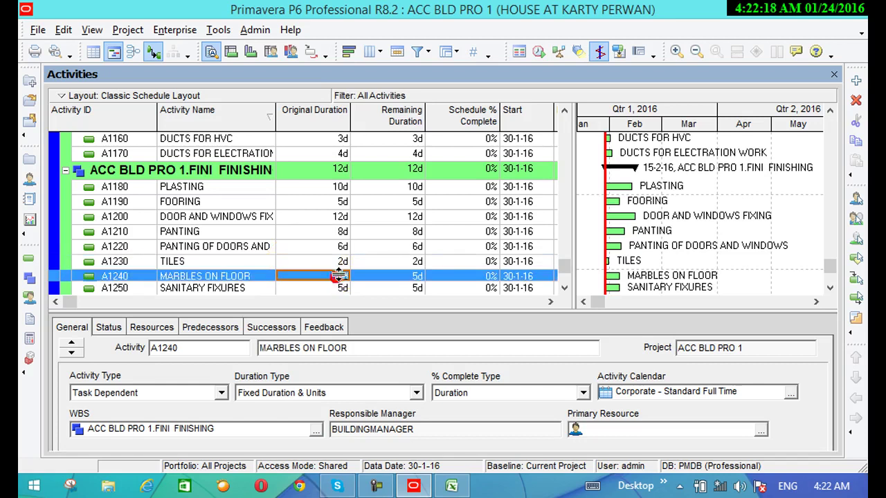
click(341, 276)
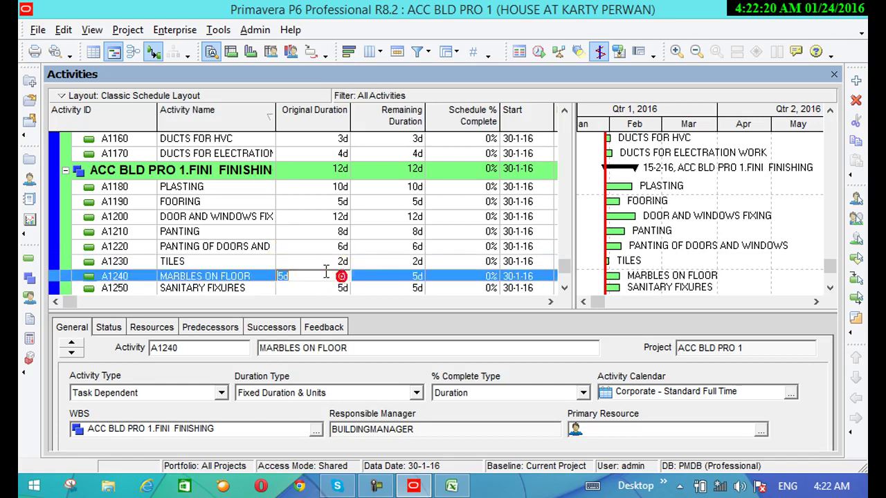
click(283, 274)
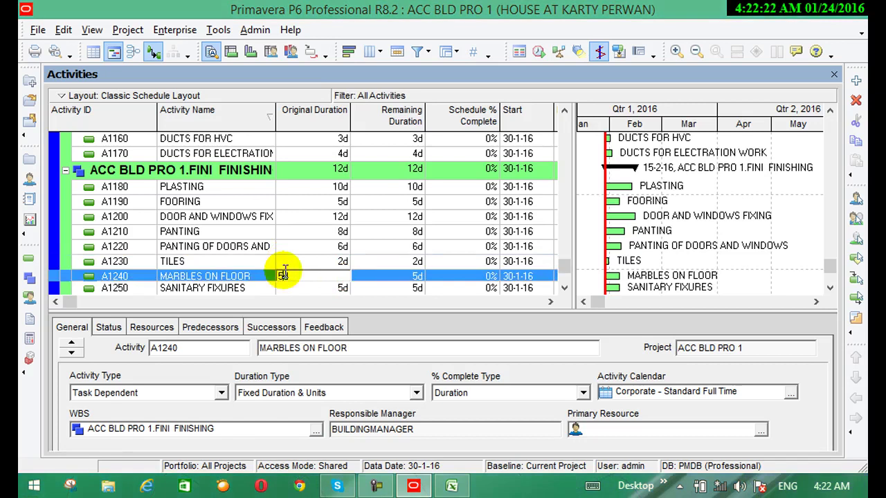
key(Return)
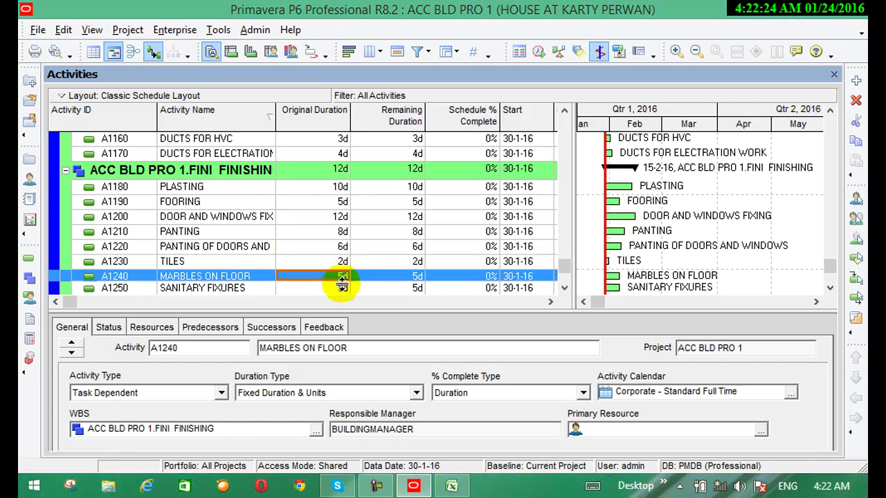
Set the original duration of activity A1250 SANITARY FIXURES to 14d
click(342, 289)
click(317, 273)
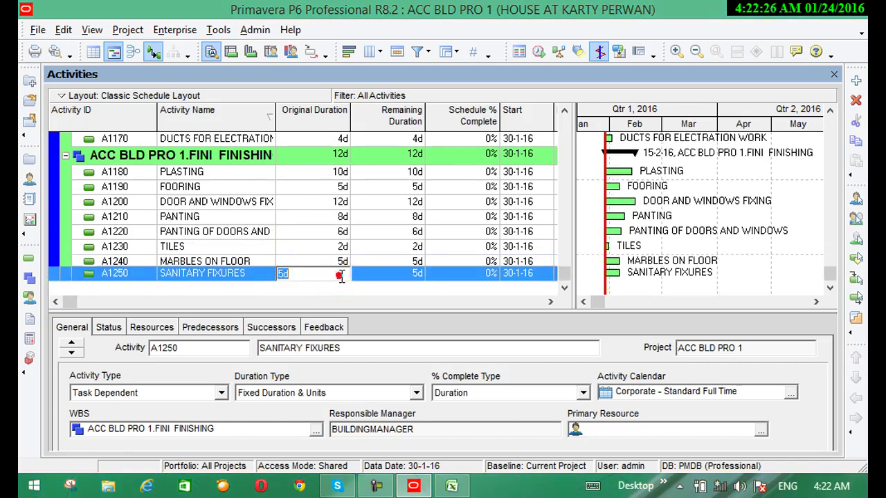
click(281, 273)
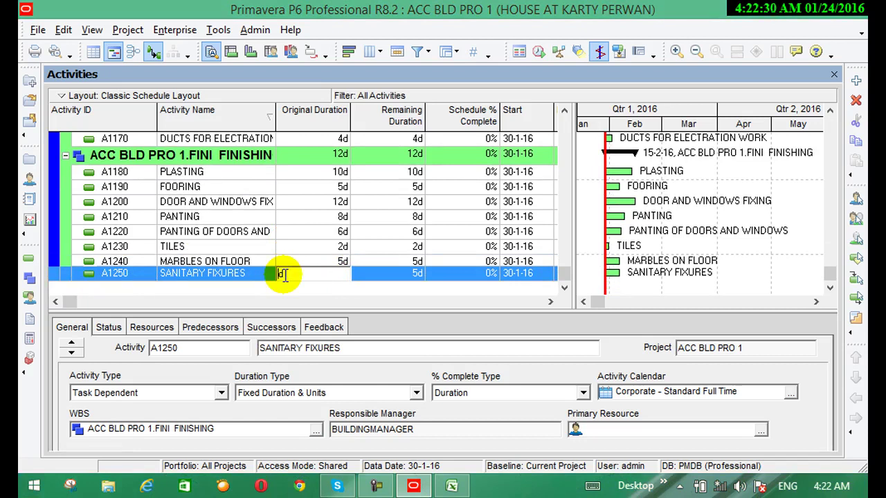
text(14)
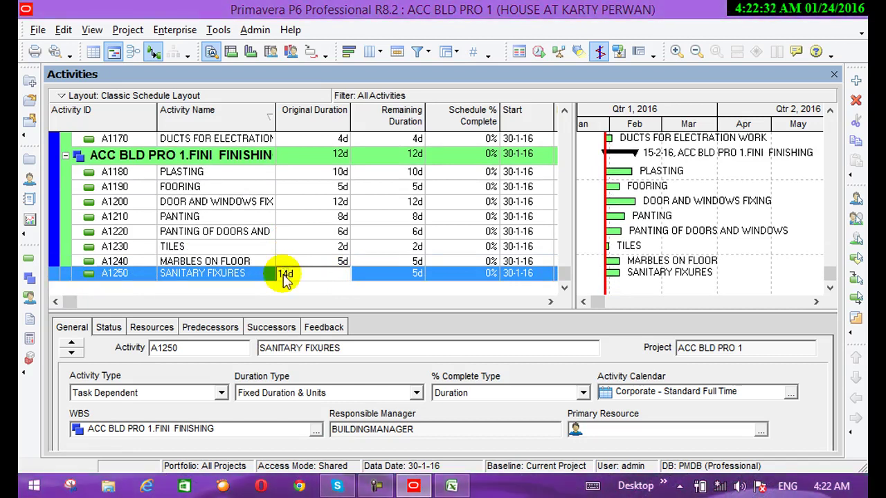
key(Return)
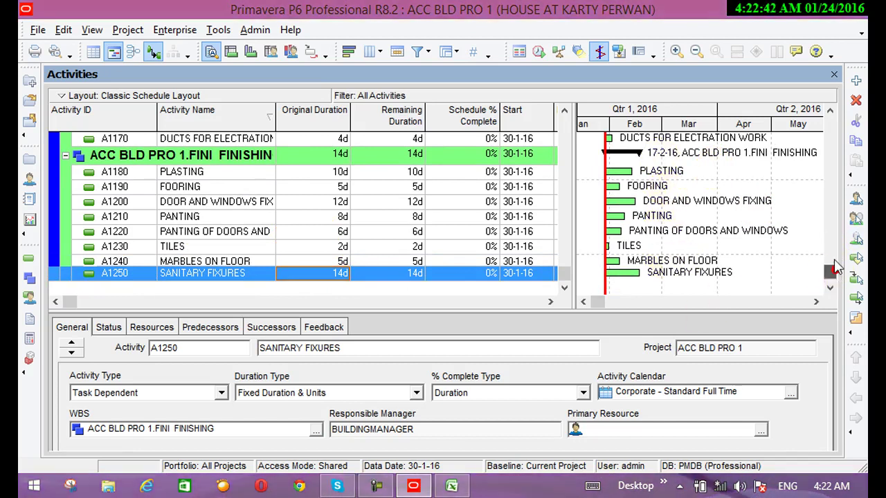
Review the activity durations and bars in the Gantt chart, back up to the survey group at the project's start
drag(835, 269, 830, 173)
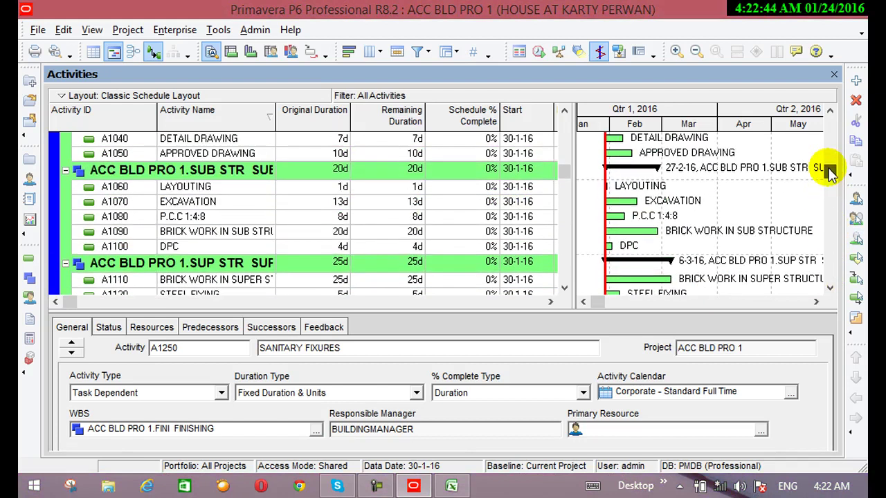
click(115, 54)
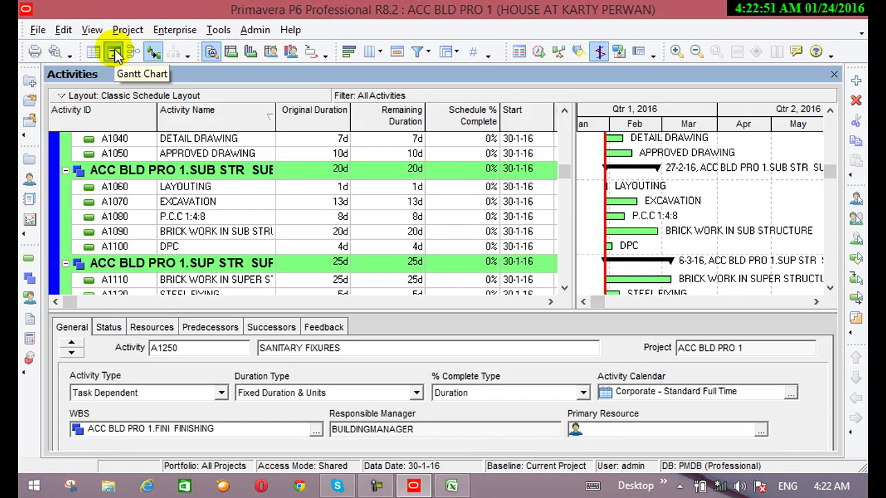
click(834, 161)
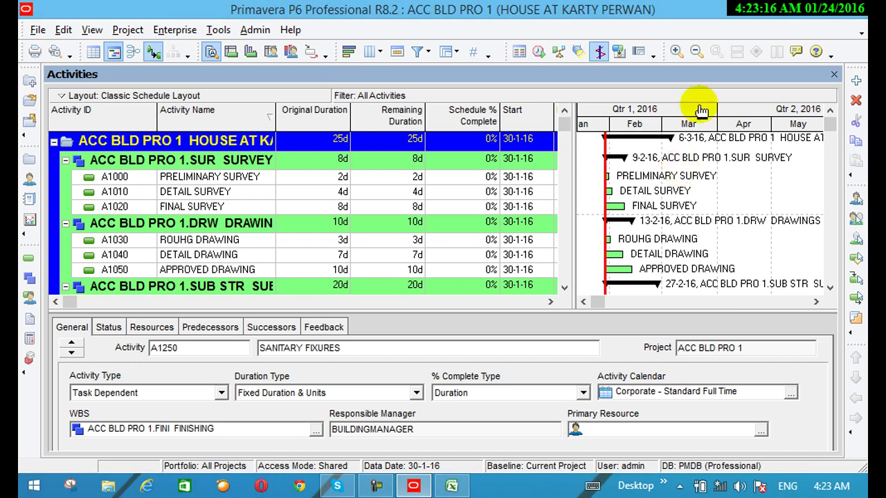
Switch to the activity network view of the whole ACC BLD PRO 1 project and examine the survey activity boxes
click(133, 50)
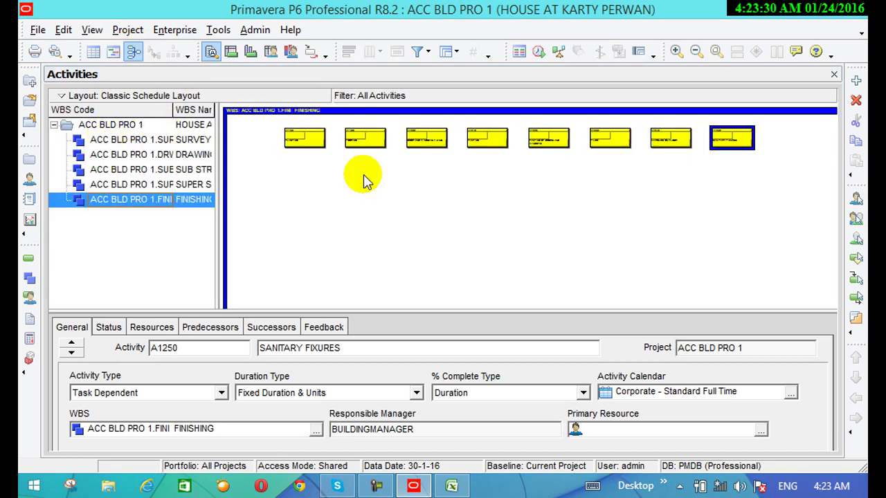
click(102, 128)
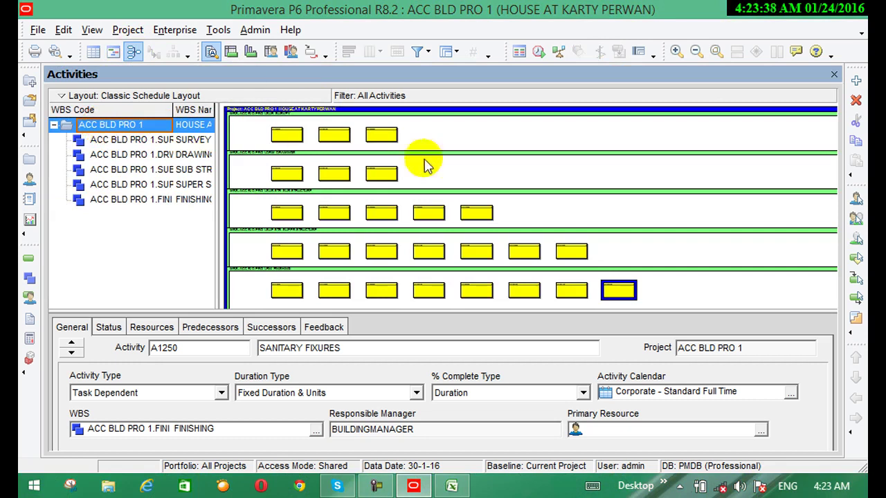
click(676, 52)
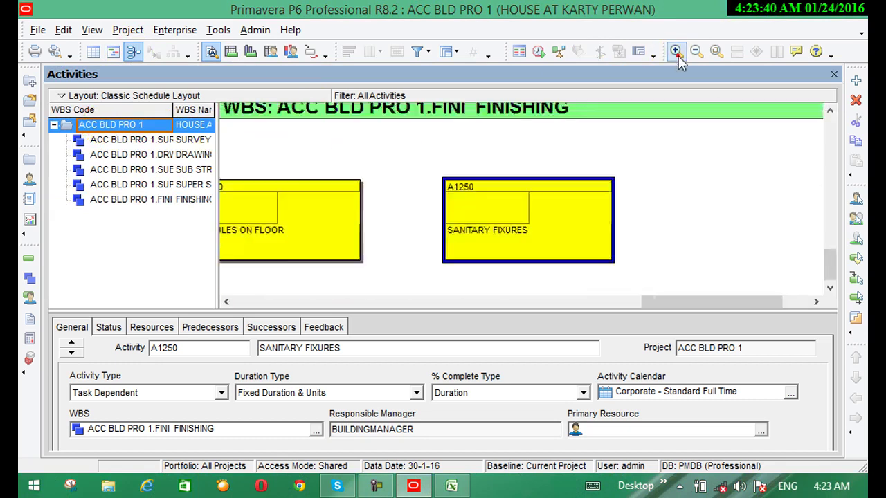
click(695, 52)
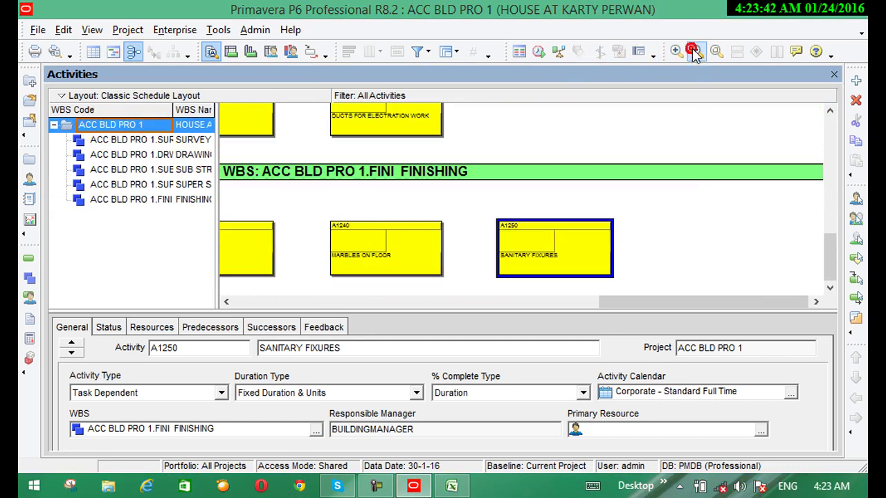
drag(832, 246, 833, 114)
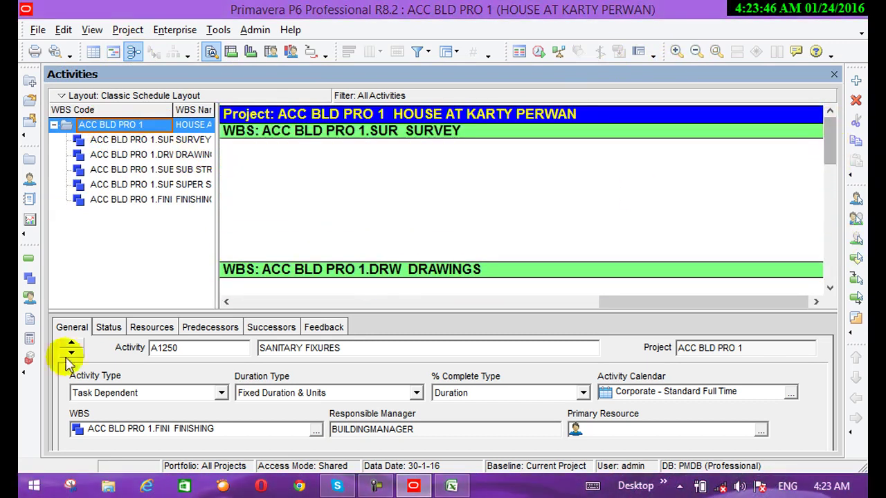
click(226, 302)
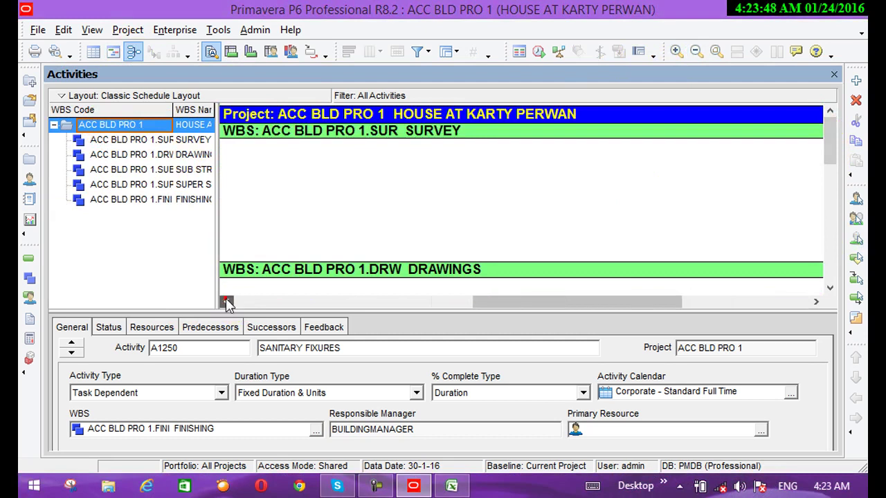
click(226, 301)
click(226, 302)
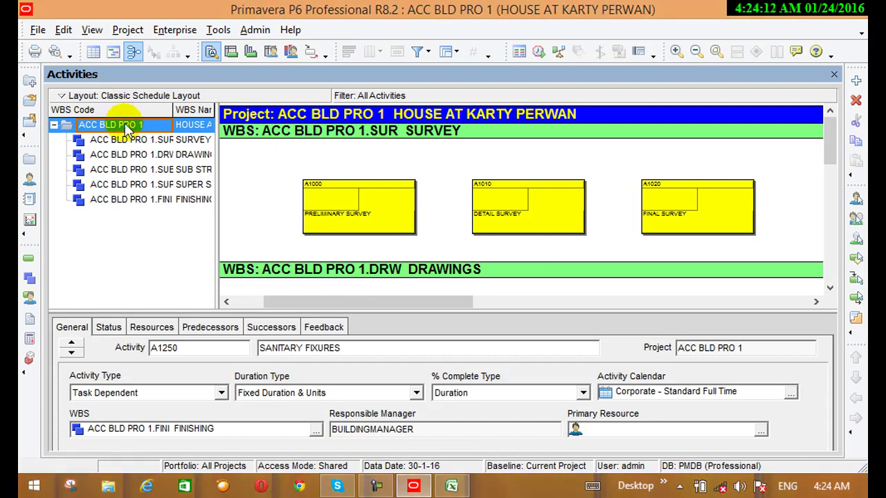
Customize the network view's grouping and sorting by adding a sort row and selecting Activity ID as the first sort field
click(451, 53)
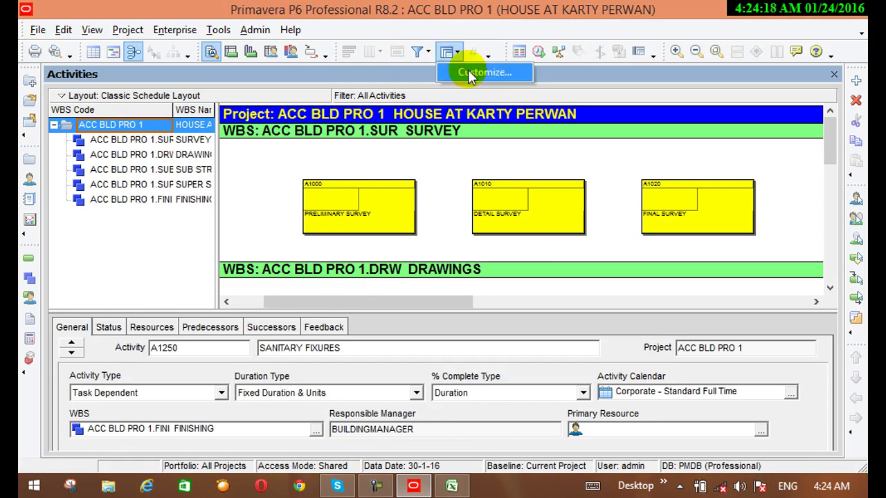
click(468, 71)
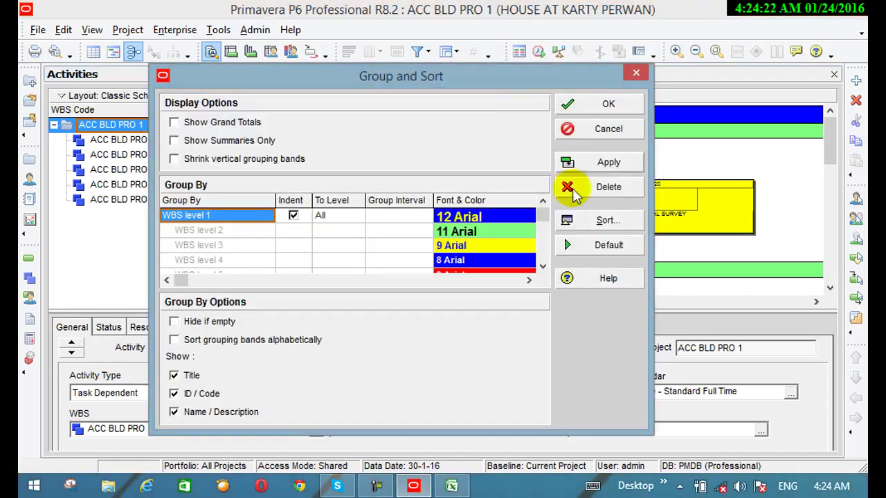
click(599, 220)
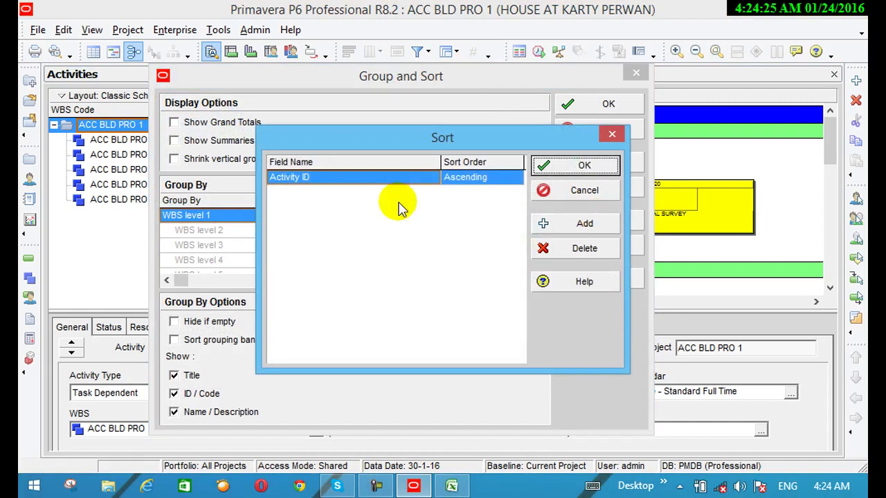
click(583, 222)
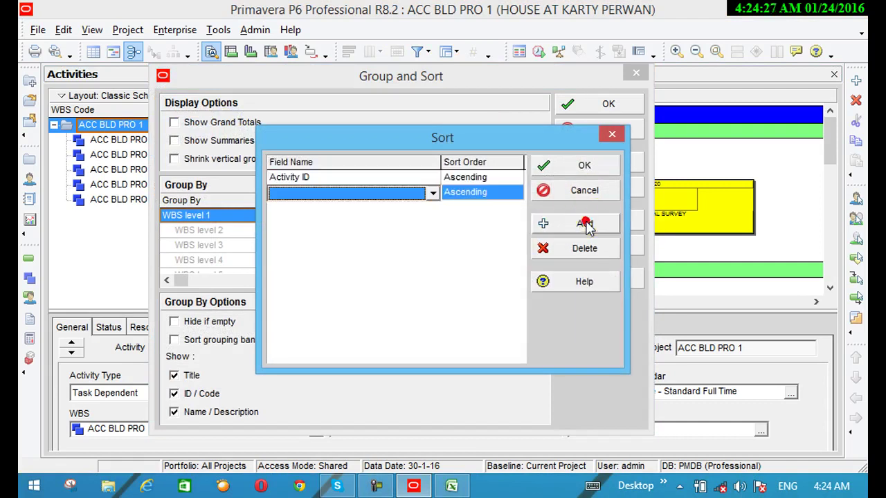
click(433, 177)
click(433, 179)
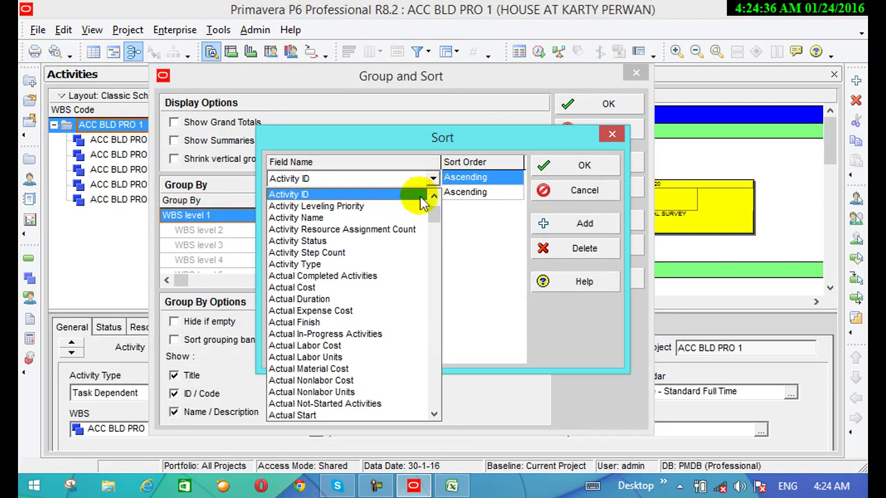
click(287, 195)
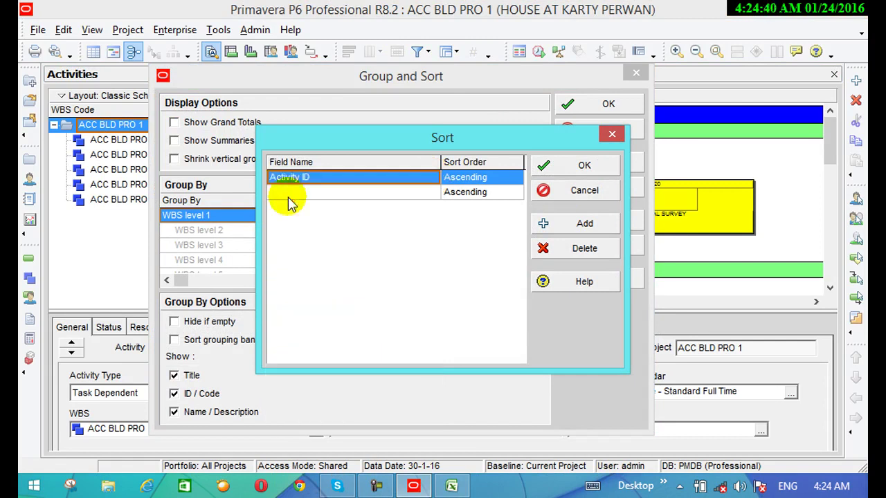
Keep the Activity ID sort order as Ascending and apply the Group and Sort settings to the network
click(469, 181)
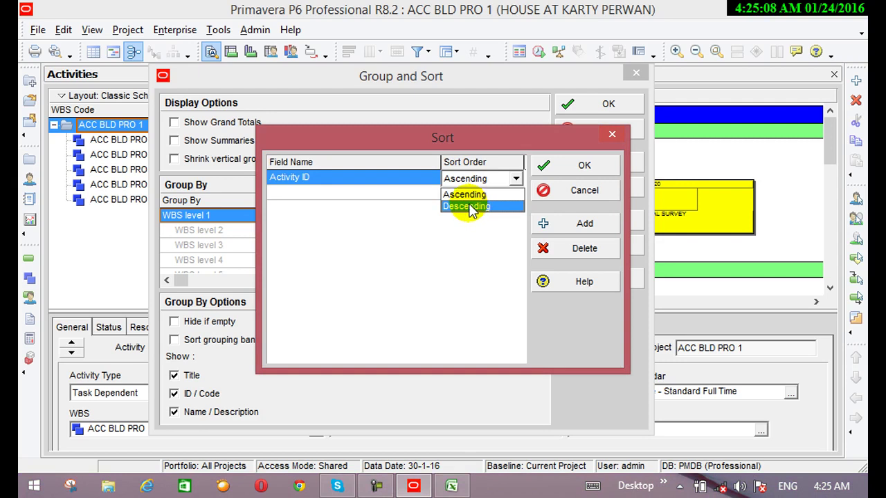
click(467, 195)
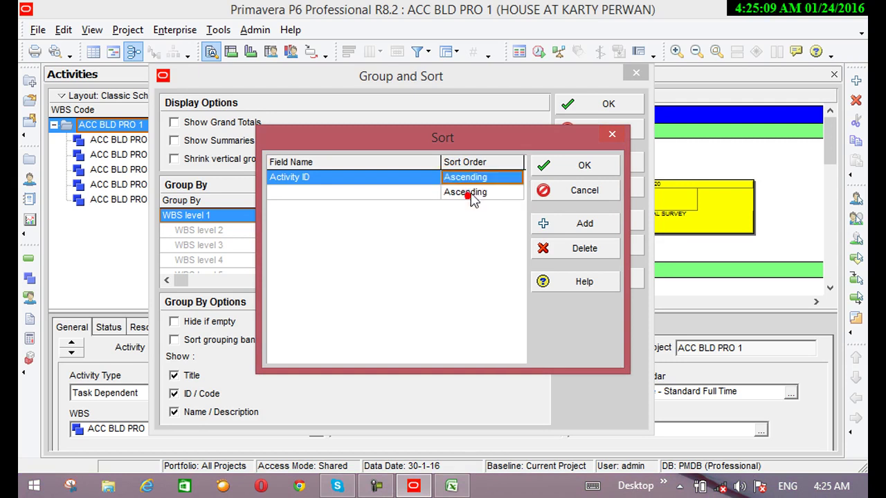
click(594, 169)
click(611, 160)
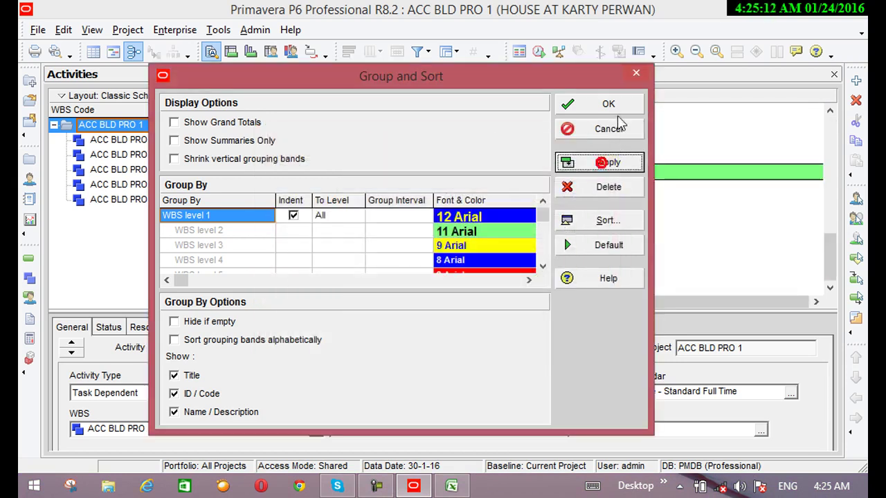
click(608, 105)
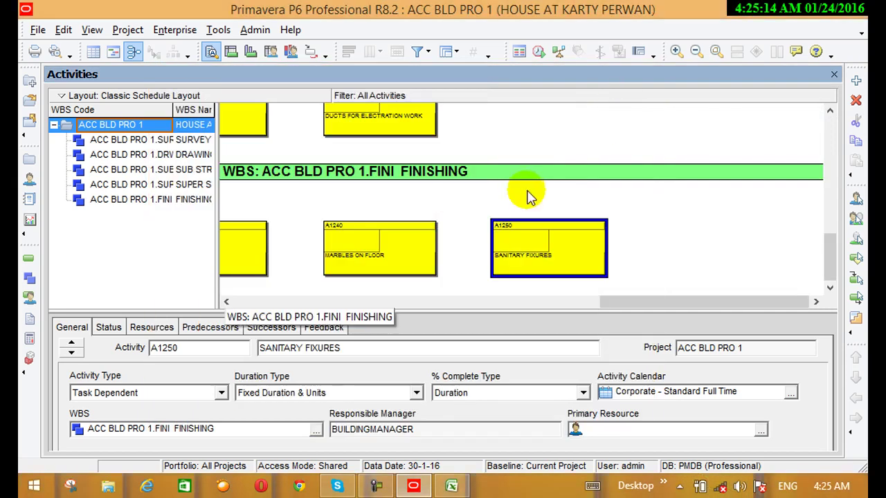
Examine the activity boxes in the network from the survey group at overview and close range, and compare them with the Gantt chart
drag(834, 249, 832, 111)
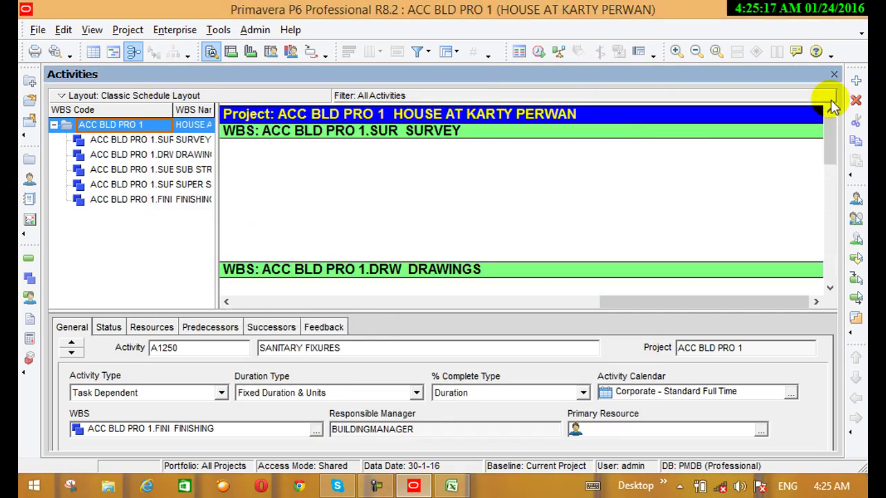
click(696, 53)
click(696, 53)
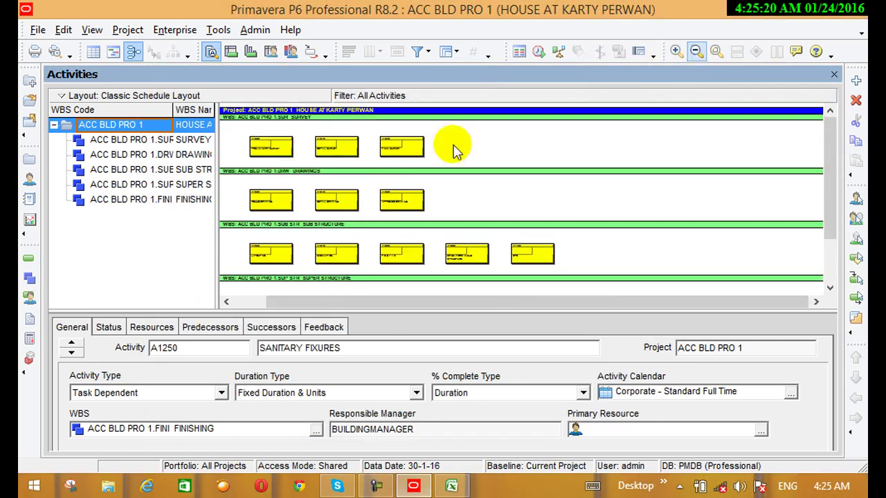
click(226, 301)
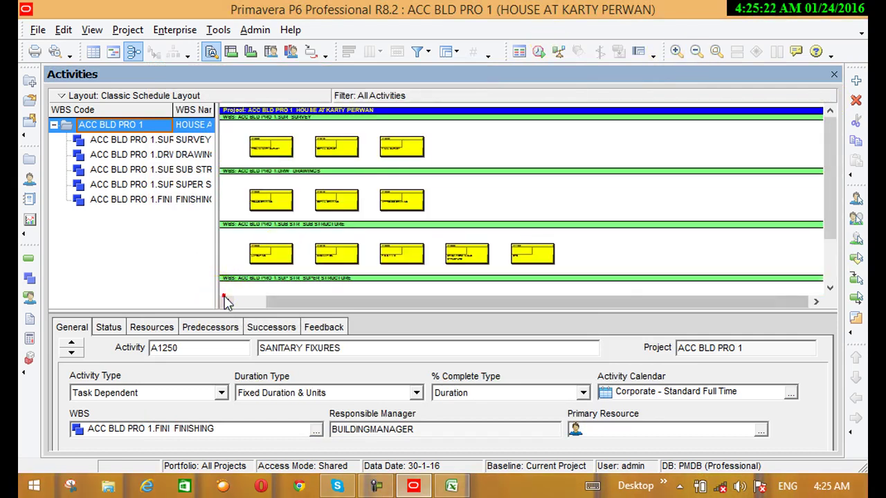
click(676, 51)
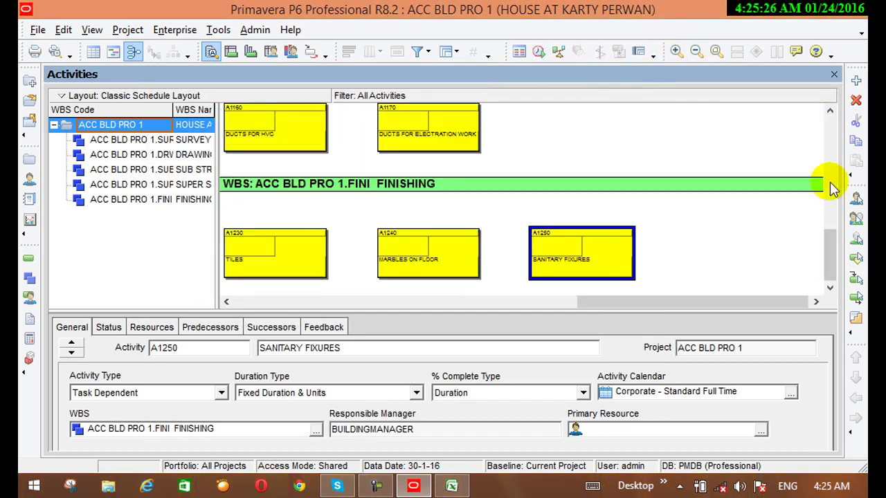
click(830, 184)
click(828, 173)
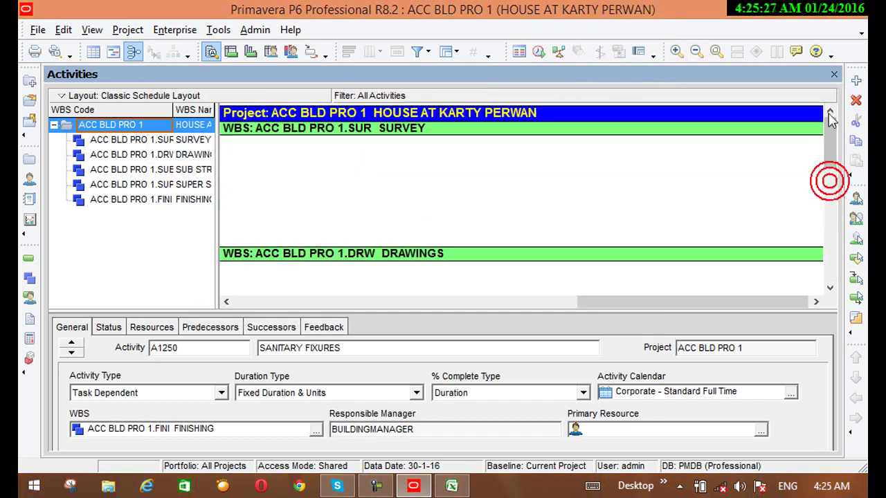
click(227, 301)
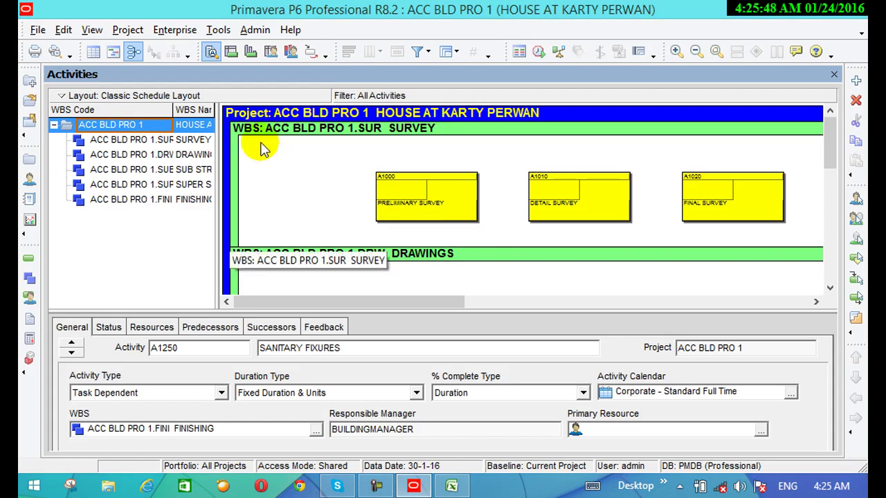
click(114, 59)
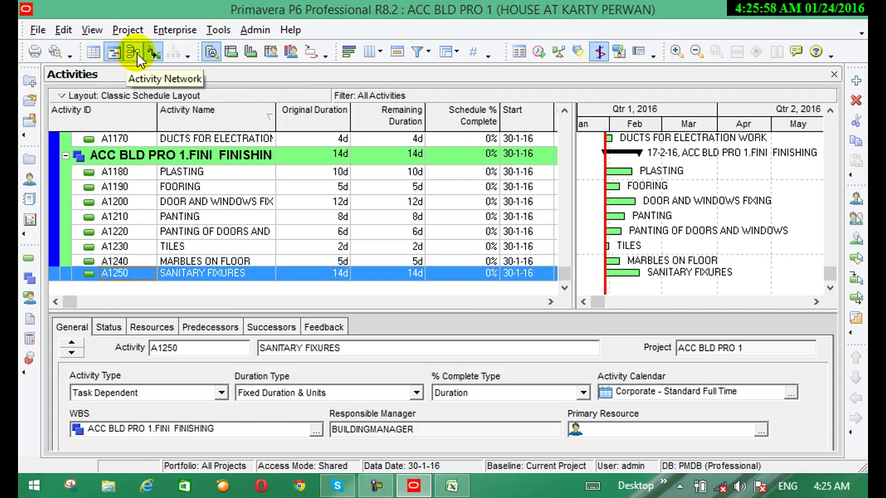
click(138, 58)
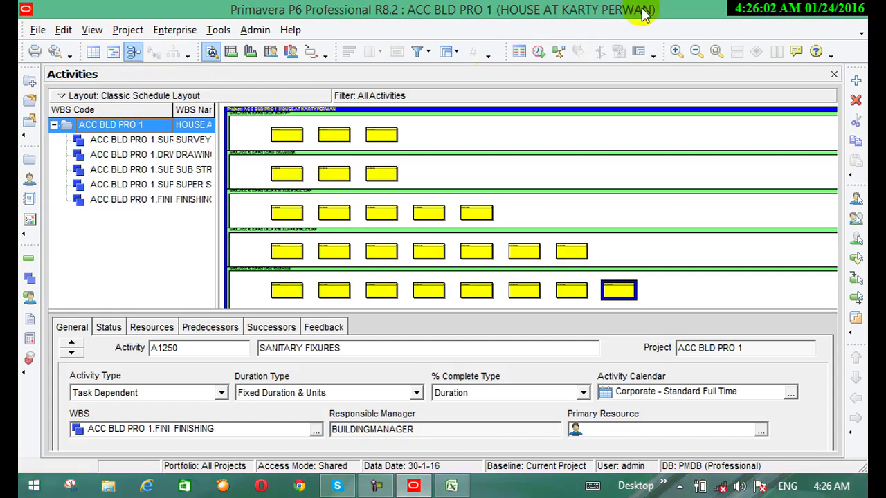
Link the finish of PRELIMINARY SURVEY to the start of DETAIL SURVEY in the activity network
click(696, 51)
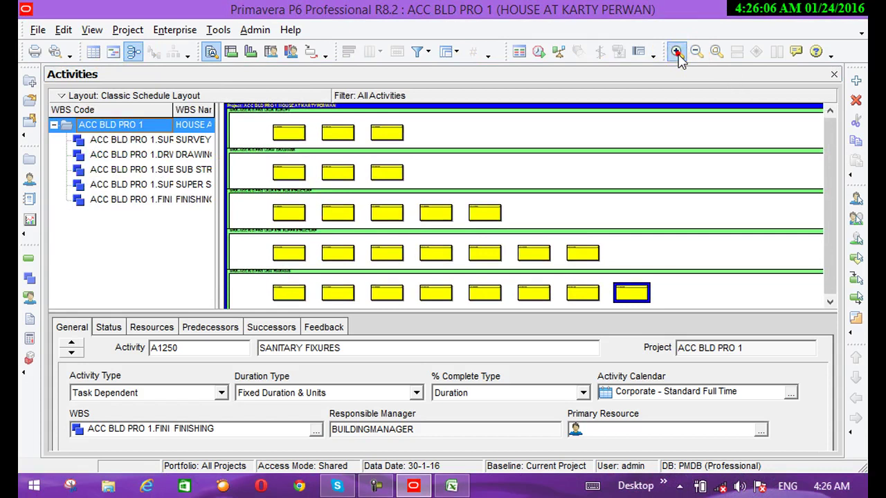
click(677, 51)
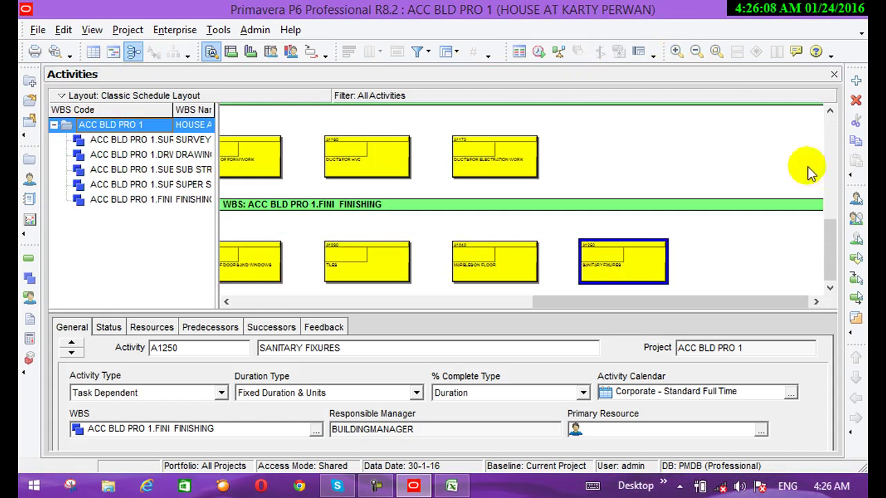
click(828, 173)
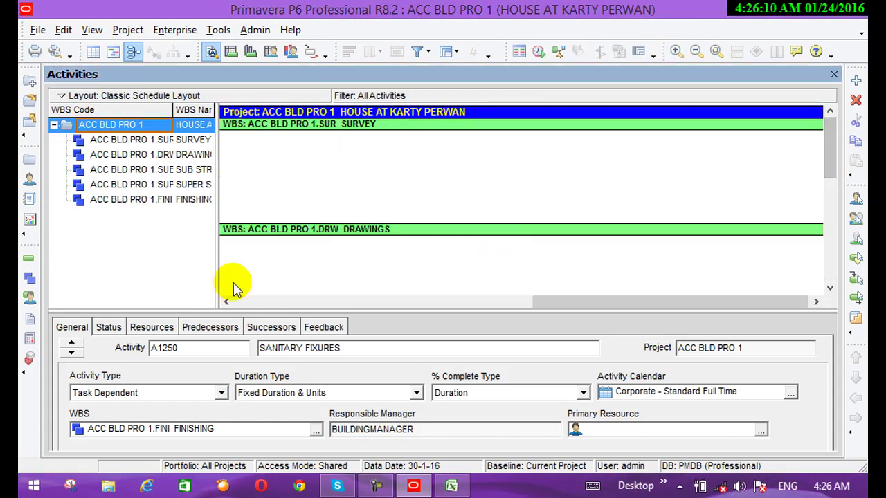
click(226, 302)
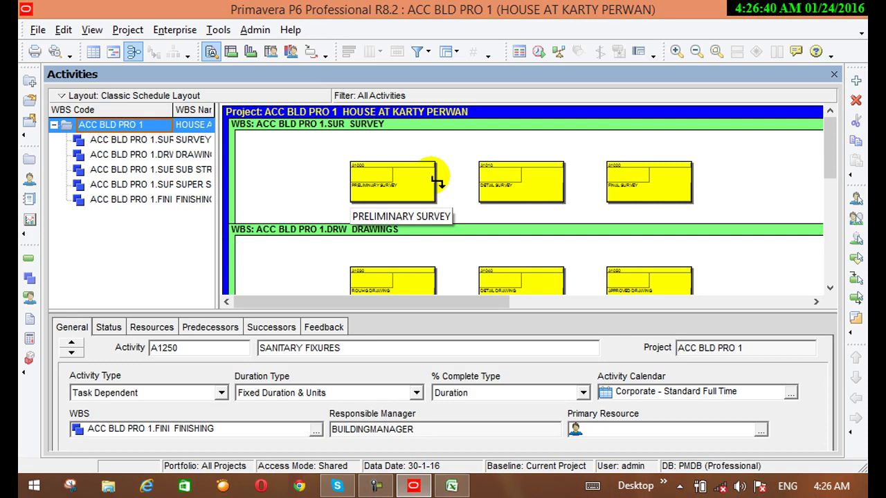
drag(438, 183, 488, 183)
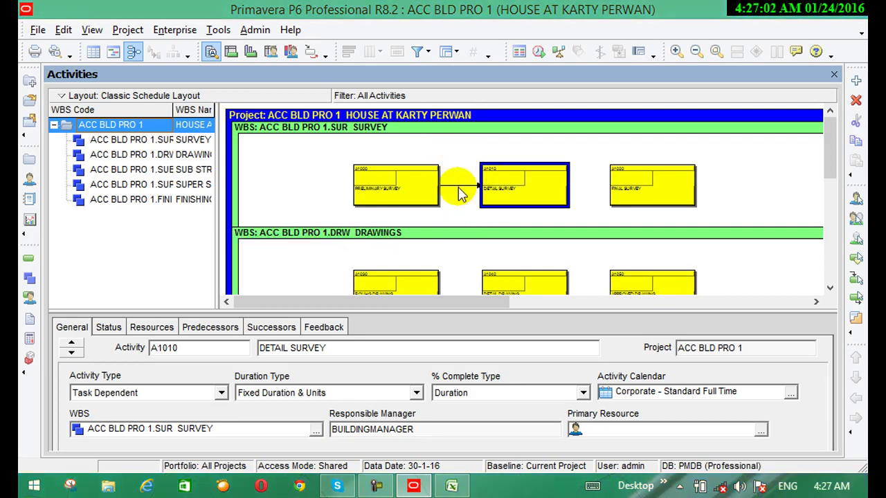
Inspect the relationship type and lag of the link between PRELIMINARY SURVEY and DETAIL SURVEY
click(456, 186)
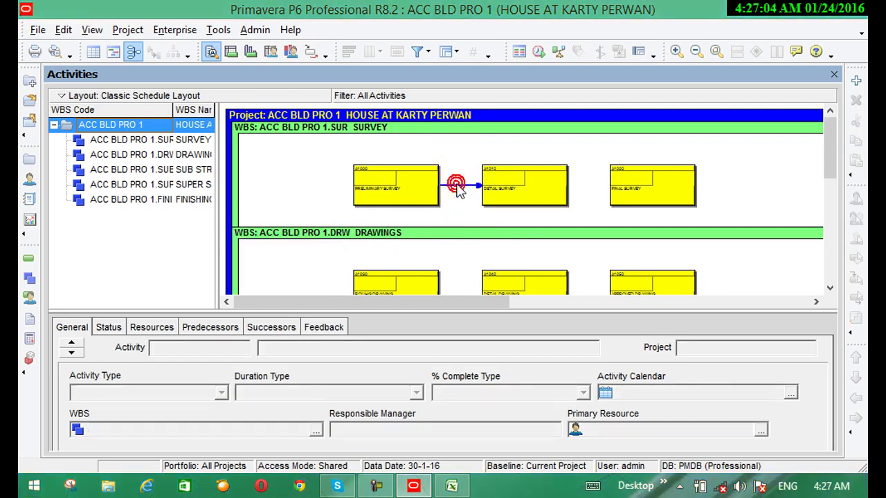
double_click(456, 185)
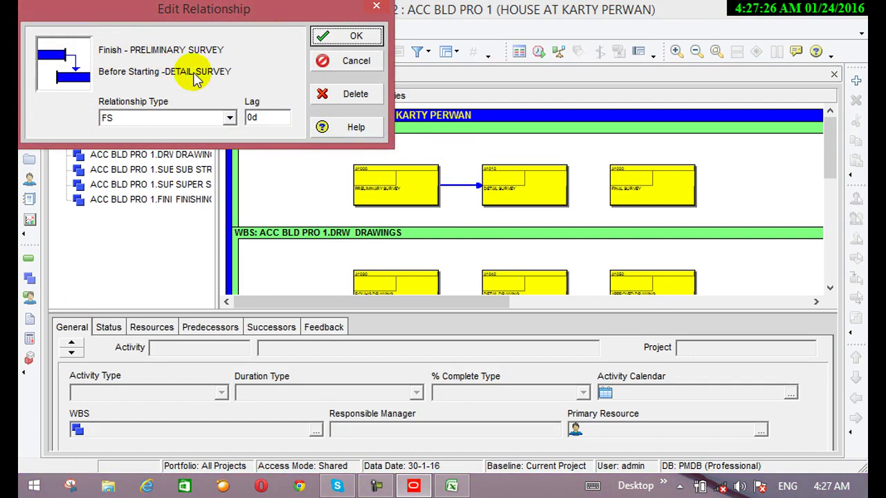
click(344, 35)
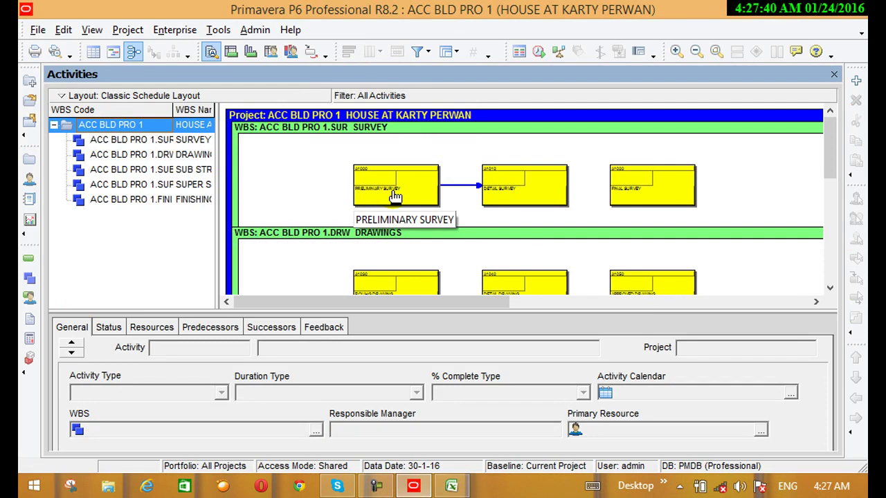
Change the relationship type between PRELIMINARY SURVEY and DETAIL SURVEY to FF
double_click(465, 186)
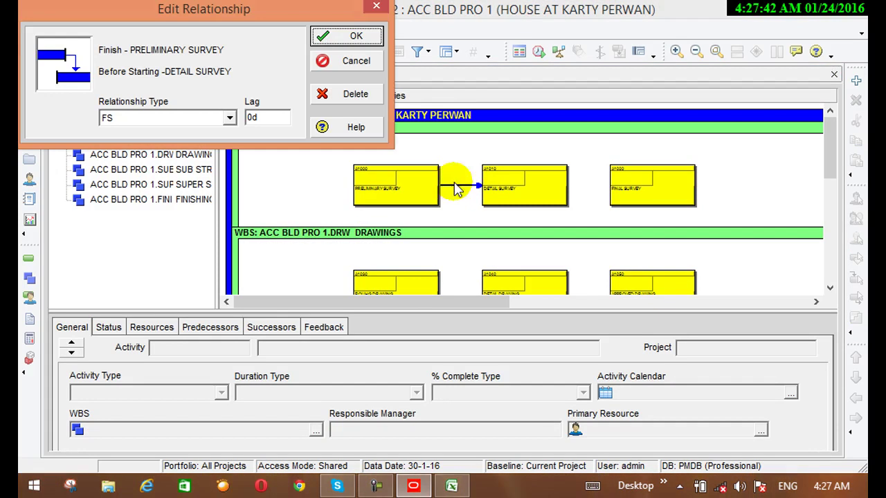
click(230, 117)
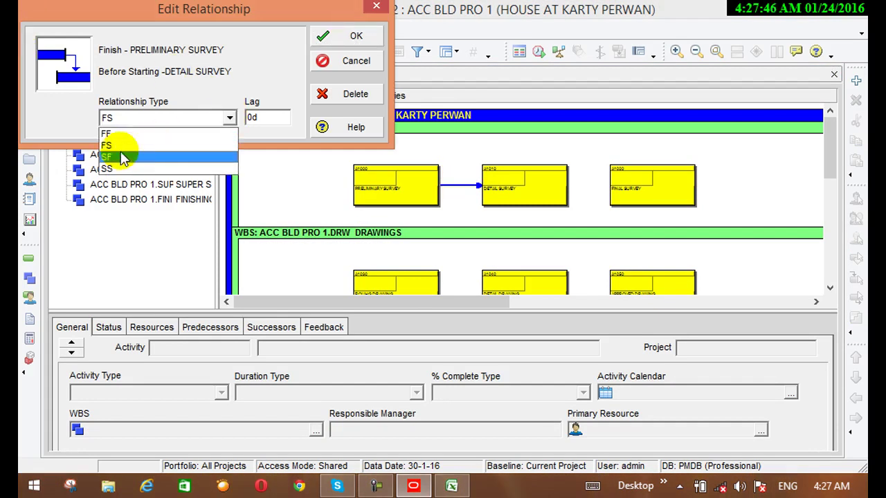
click(106, 135)
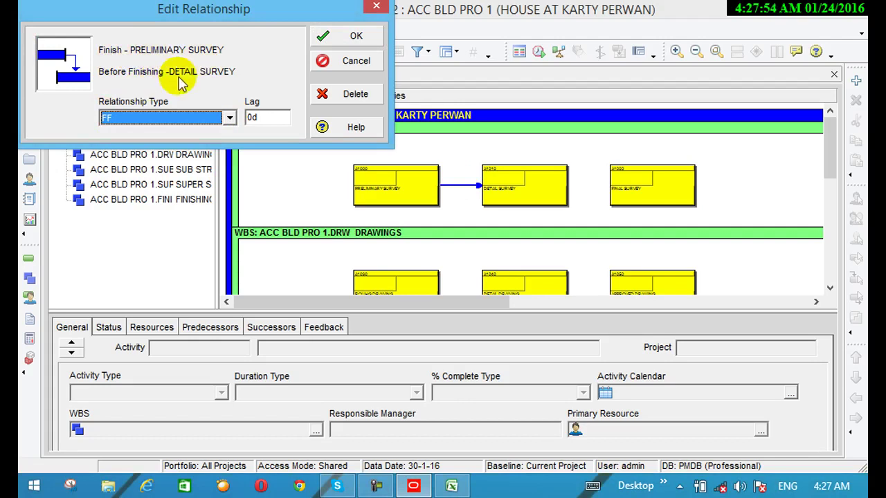
click(341, 39)
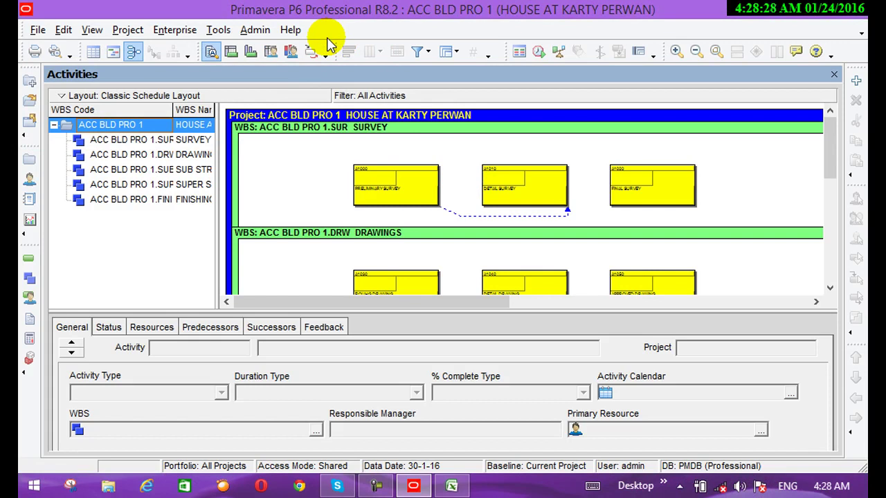
Change the relationship type between PRELIMINARY SURVEY and DETAIL SURVEY to SF
double_click(475, 216)
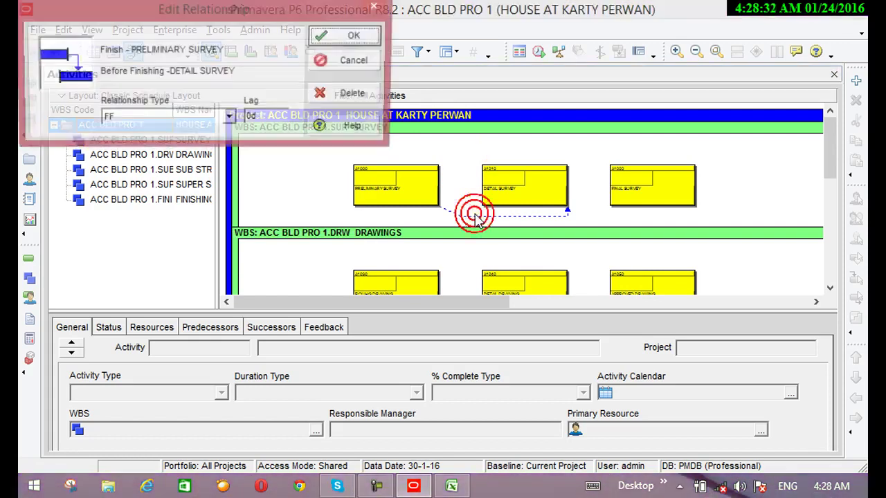
click(229, 118)
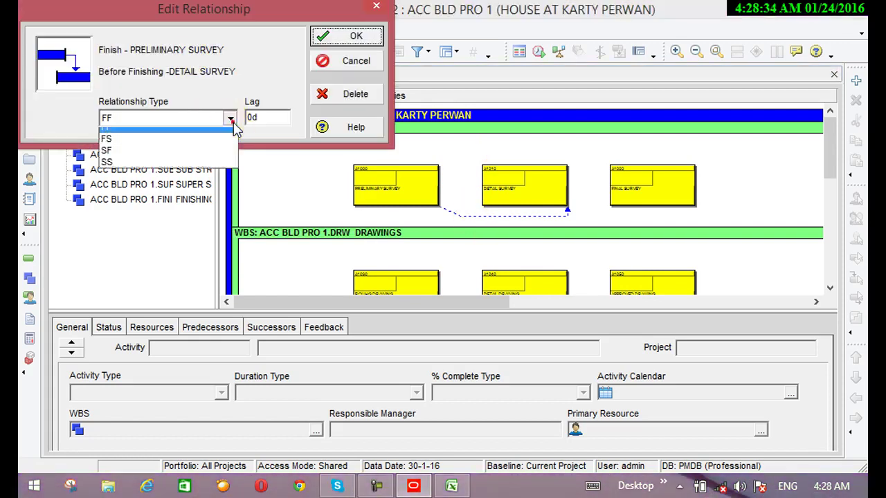
click(127, 153)
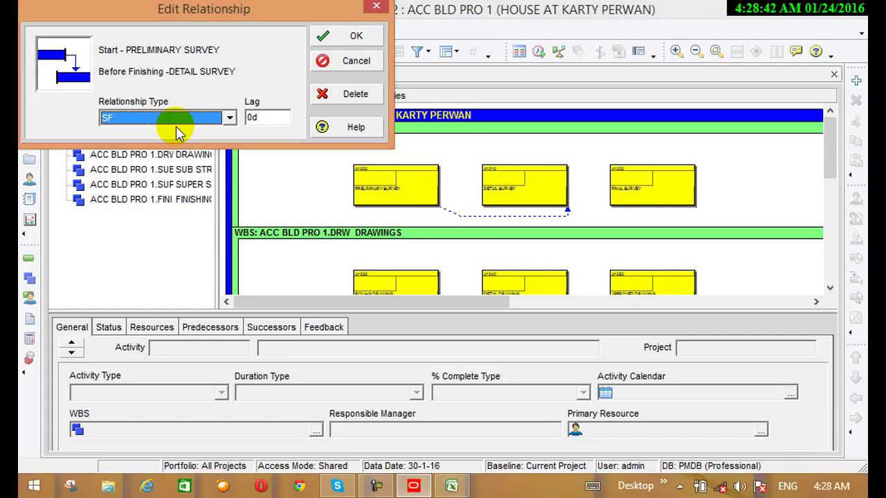
click(332, 36)
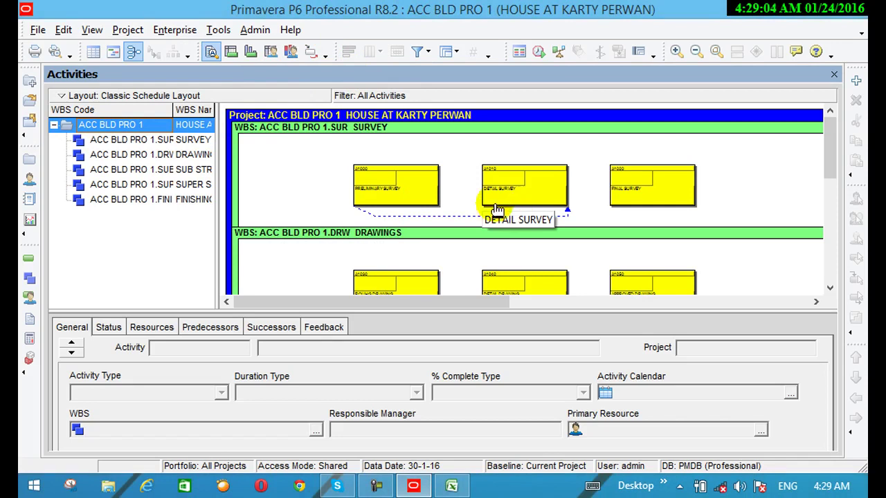
Change the relationship type between PRELIMINARY SURVEY and DETAIL SURVEY to SS
double_click(443, 215)
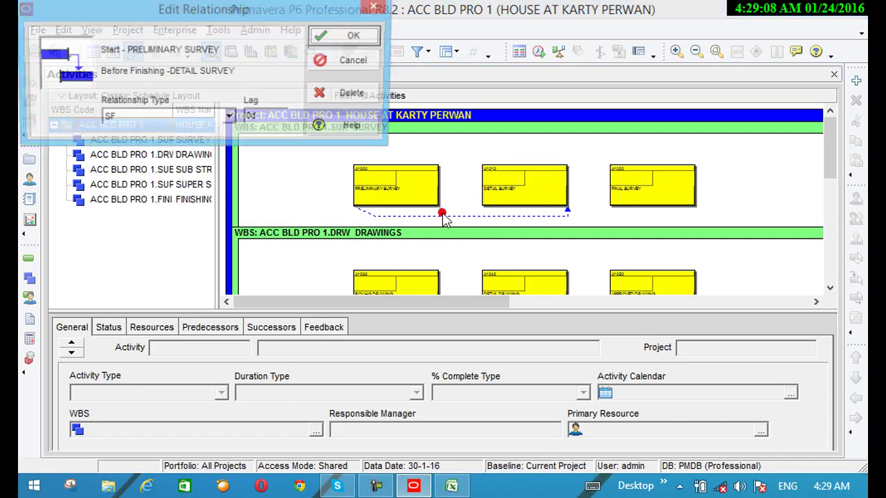
click(229, 118)
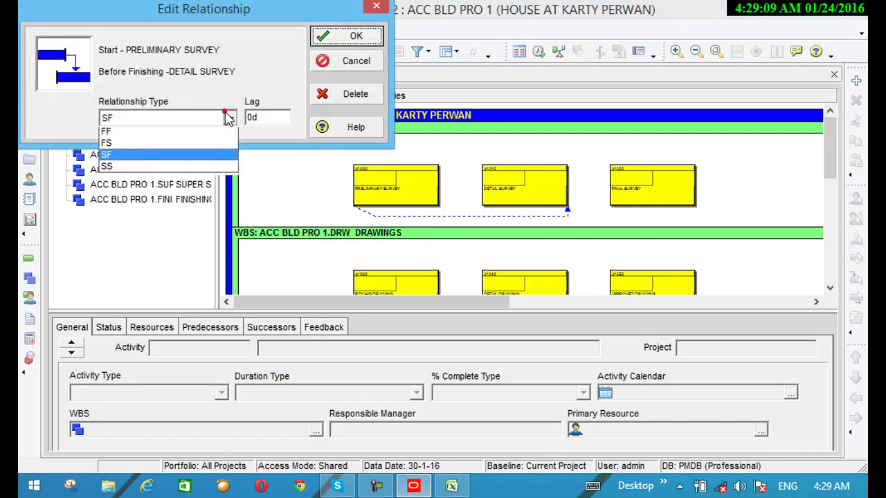
click(119, 166)
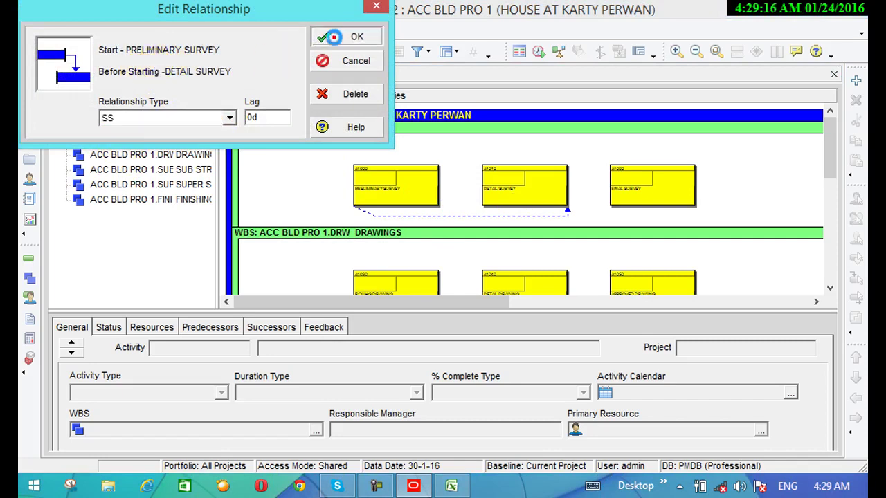
click(325, 35)
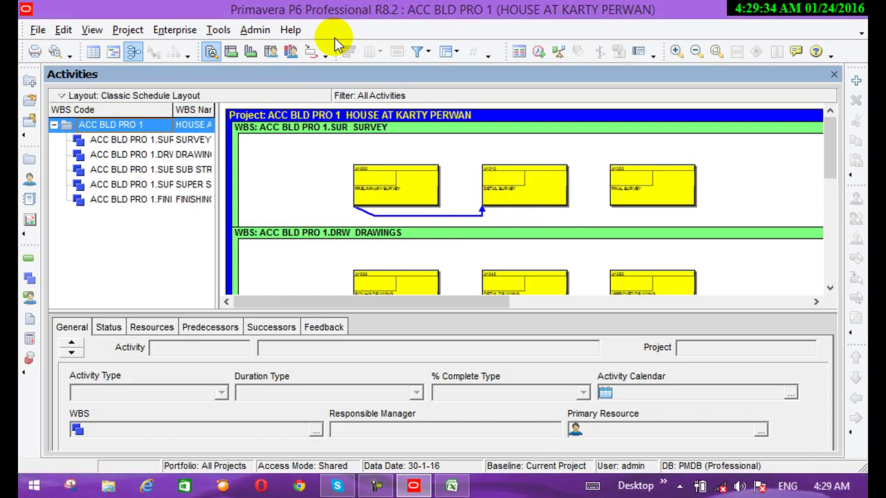
Switch the relationship between PRELIMINARY SURVEY and DETAIL SURVEY back to the SF type
click(455, 217)
double_click(456, 218)
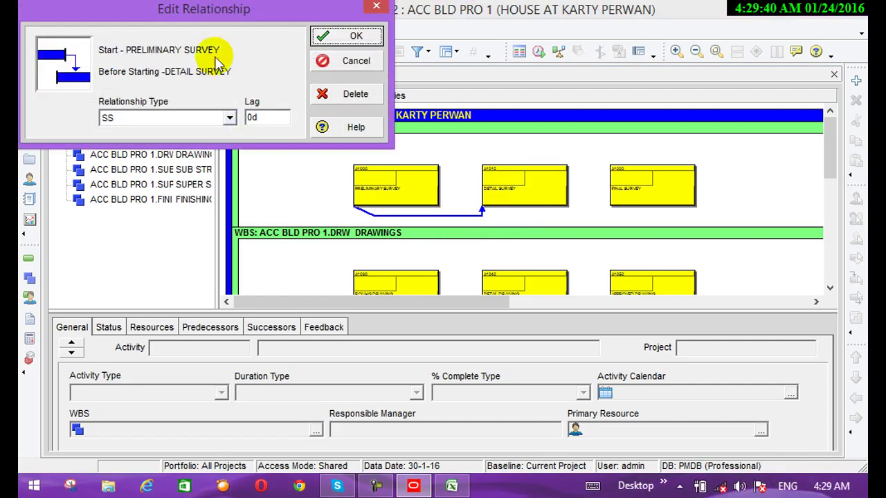
click(230, 118)
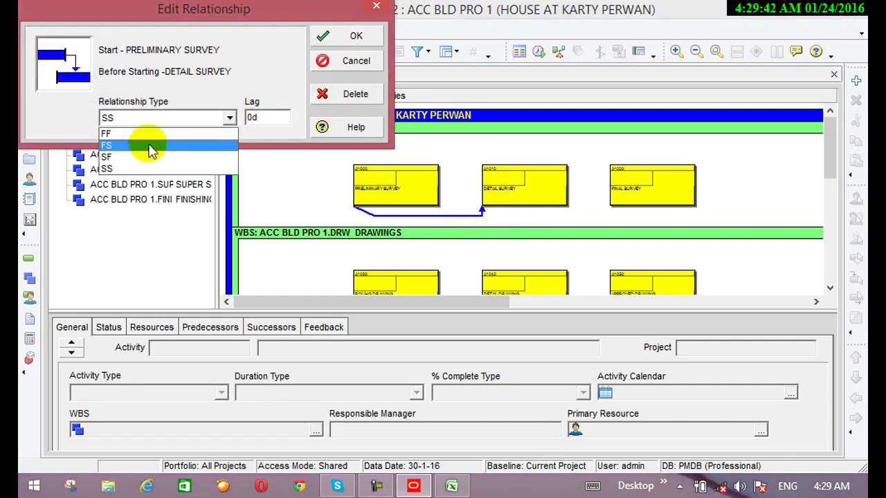
click(138, 162)
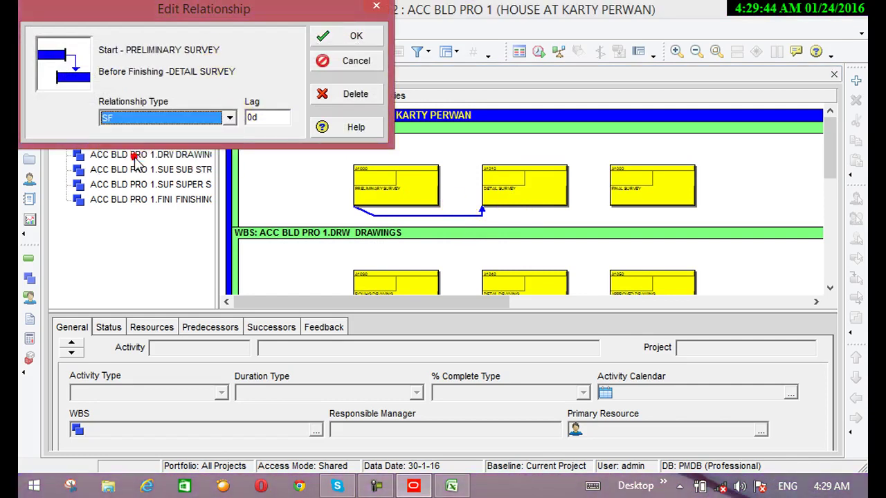
click(323, 35)
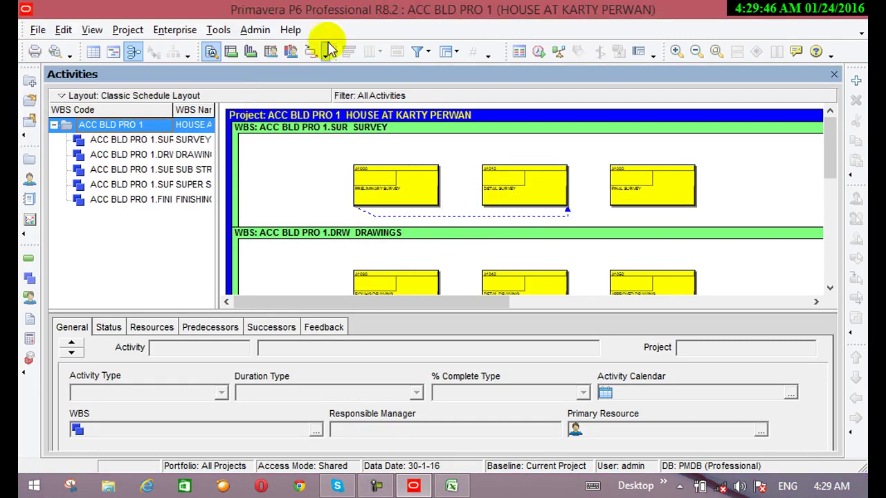
Change the relationship type between PRELIMINARY SURVEY and DETAIL SURVEY to FS
double_click(443, 217)
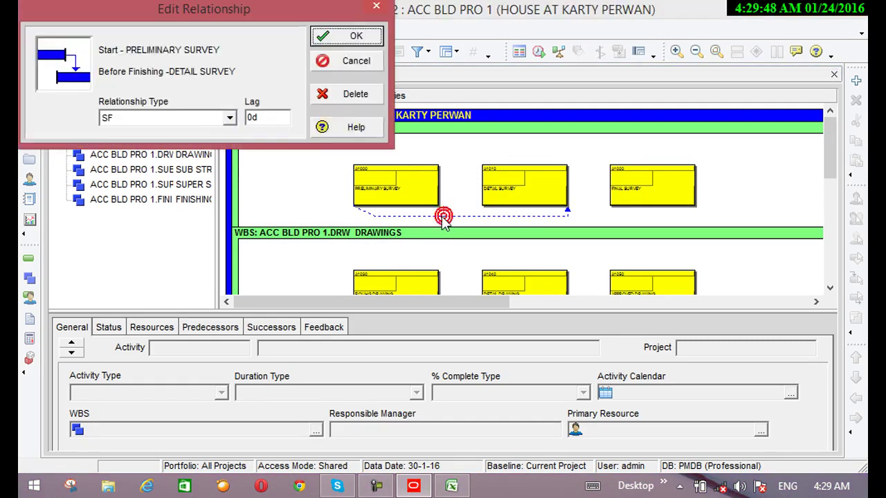
click(229, 119)
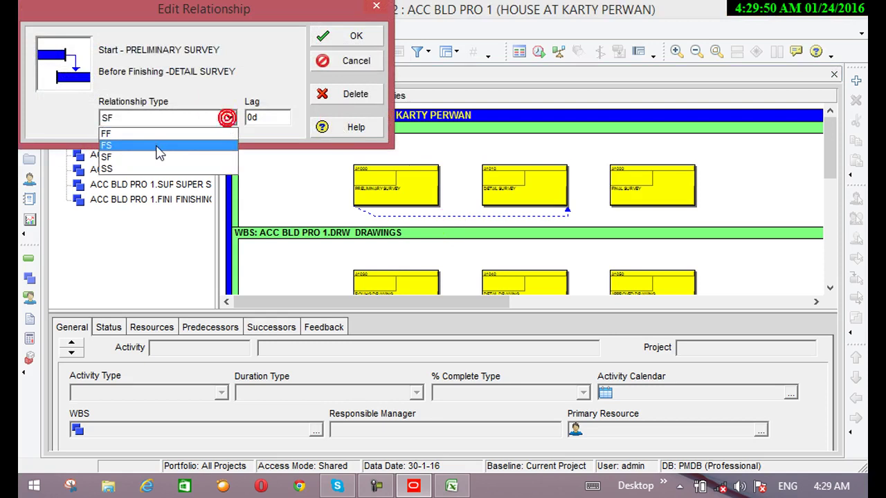
click(156, 145)
click(364, 47)
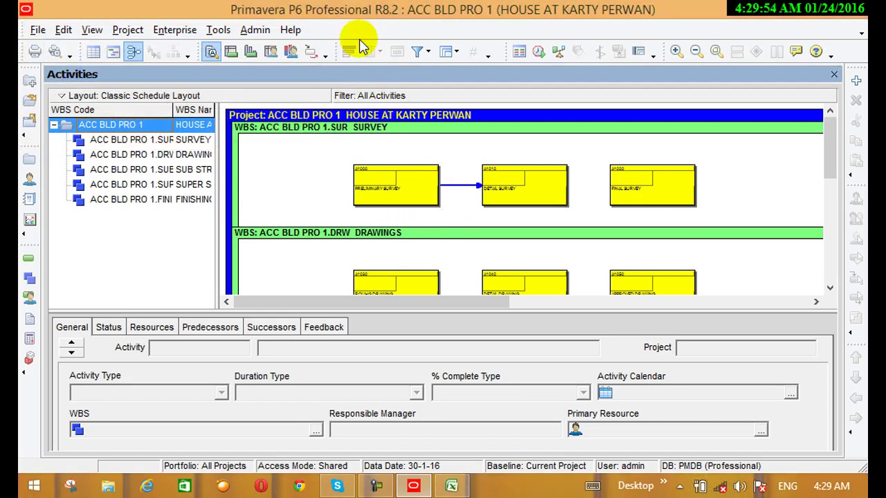
Inspect the lag of the FS relationship between PRELIMINARY SURVEY and DETAIL SURVEY
double_click(467, 186)
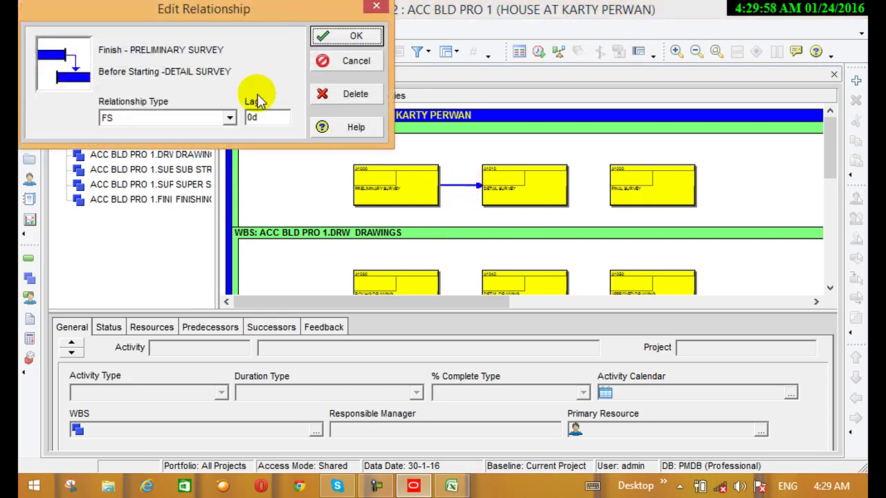
click(254, 117)
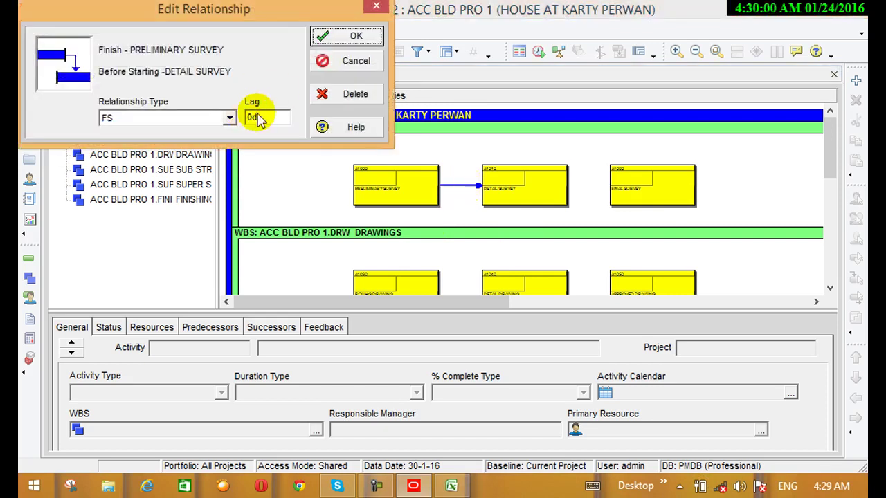
click(356, 34)
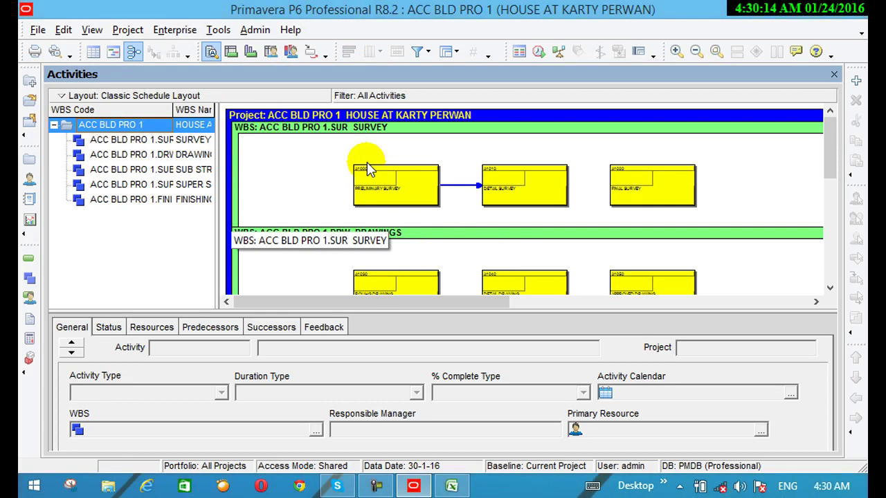
Set the lag between PRELIMINARY SURVEY and DETAIL SURVEY to 2d
click(461, 183)
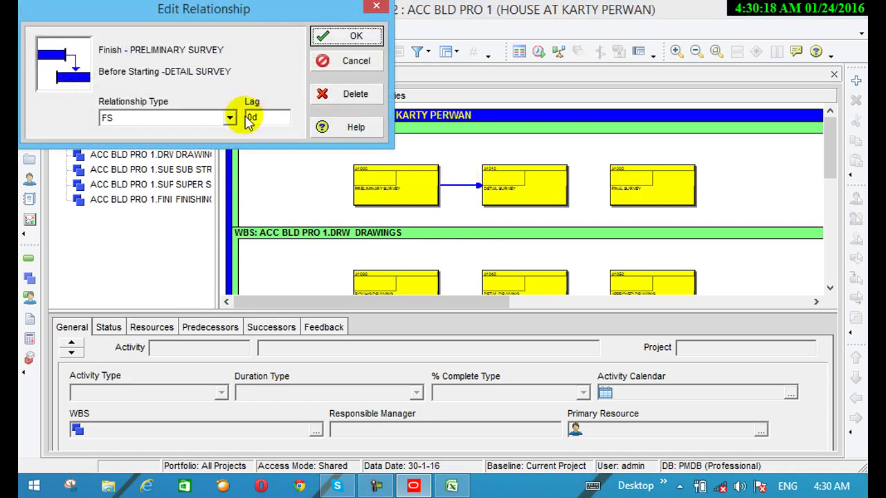
click(253, 117)
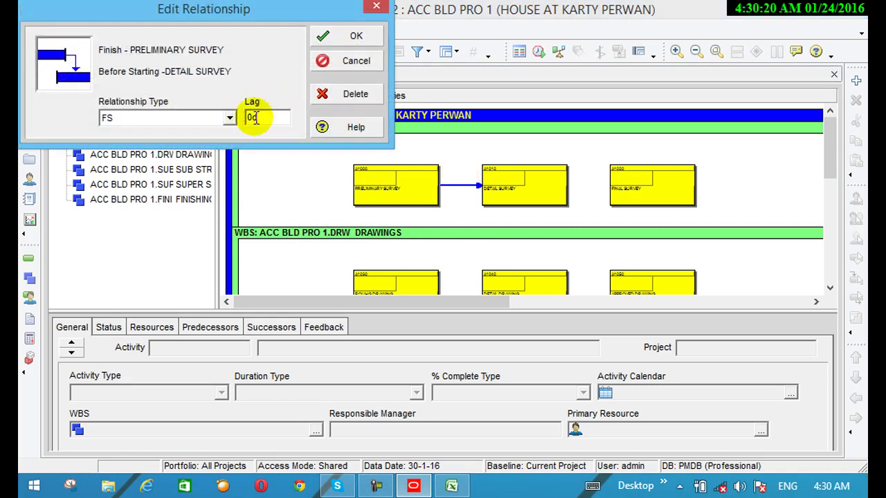
key(BackSpace)
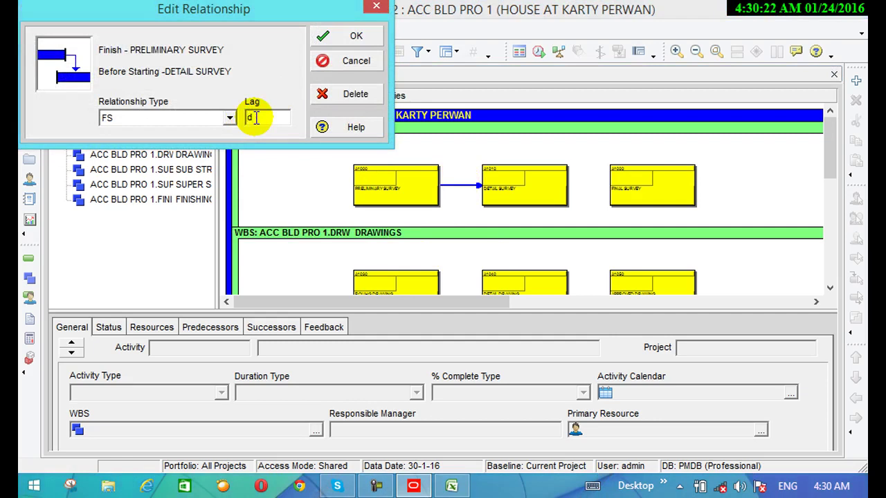
text(2)
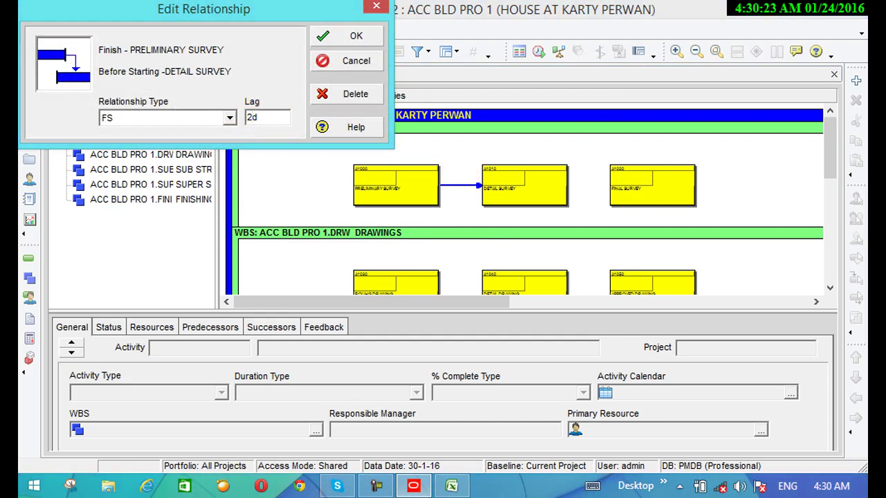
click(346, 36)
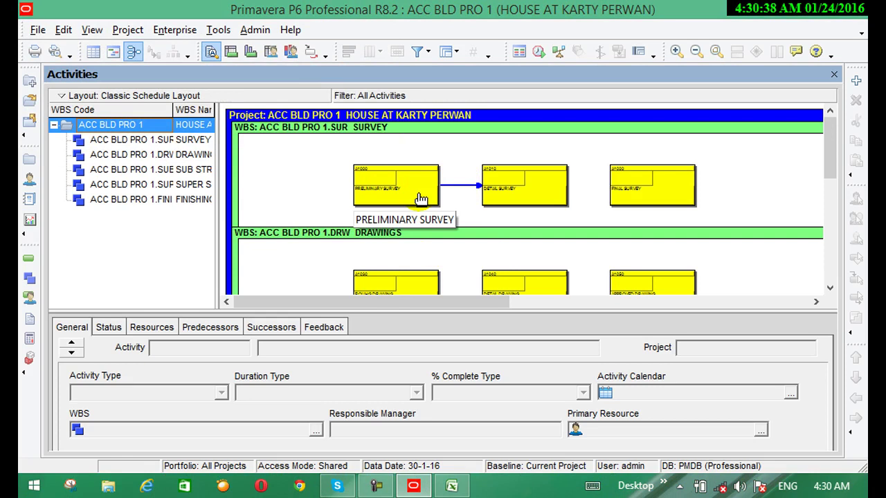
Set a negative lag of -2d on the relationship between PRELIMINARY SURVEY and DETAIL SURVEY
click(458, 186)
double_click(458, 186)
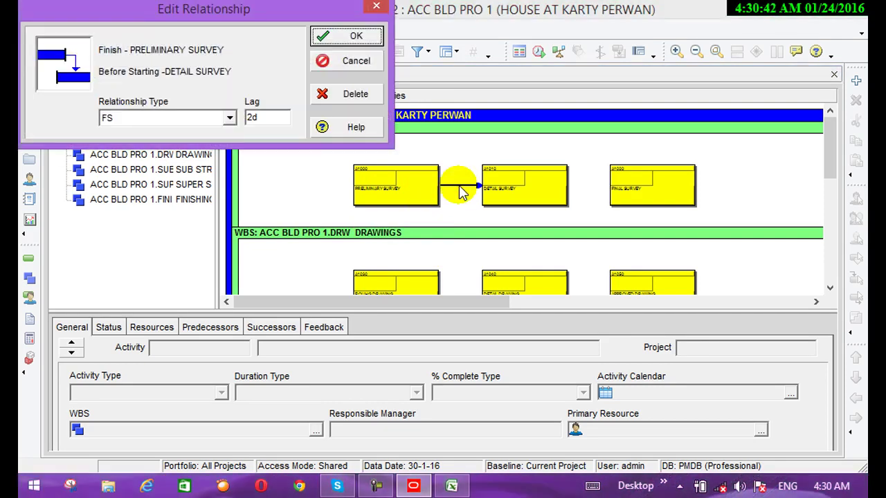
click(250, 119)
click(252, 122)
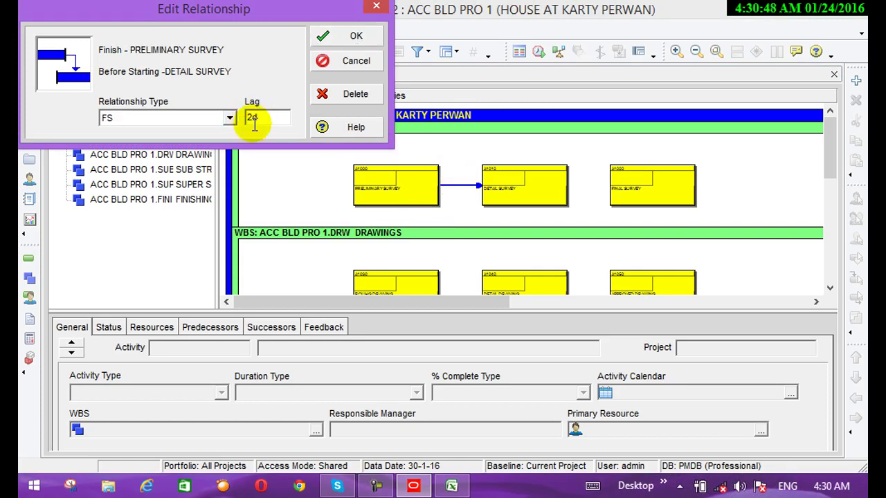
key(BackSpace)
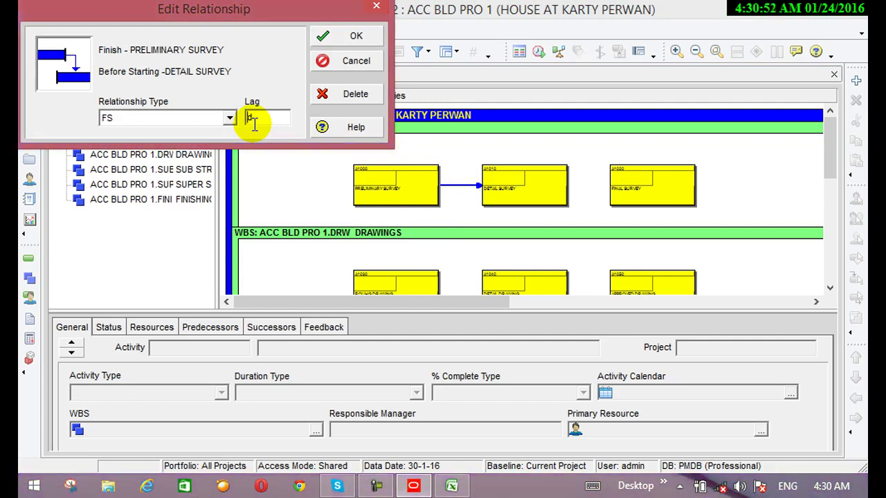
text(-)
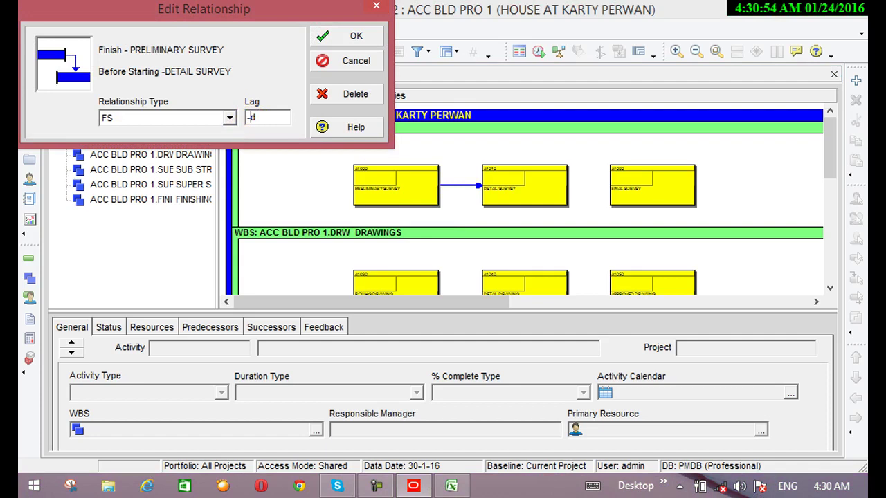
text(2)
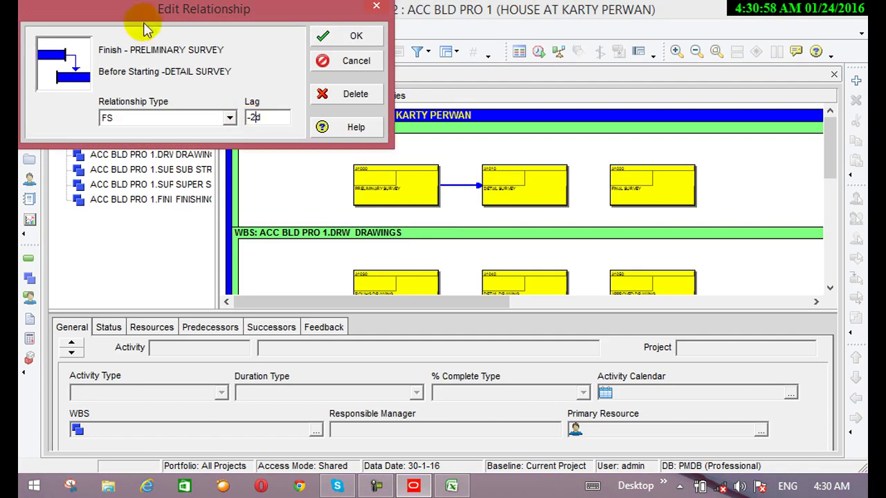
click(334, 40)
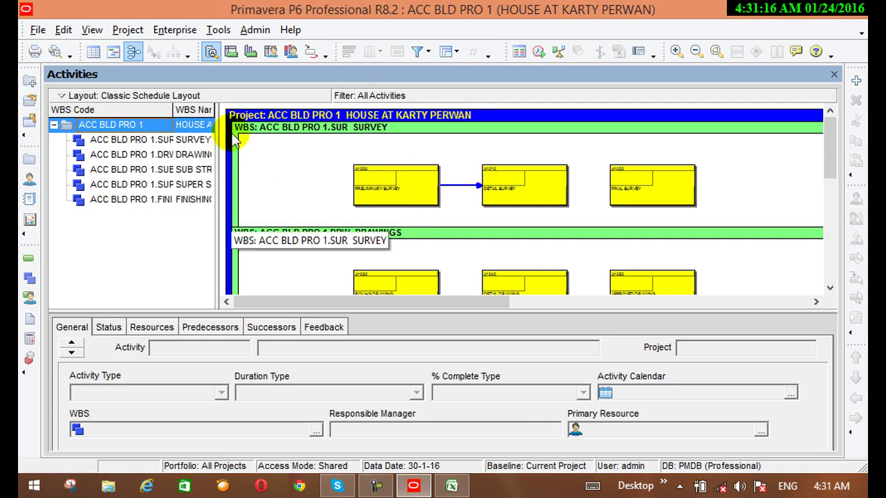
Reset the lag of the relationship between PRELIMINARY SURVEY and DETAIL SURVEY to 0d
double_click(461, 187)
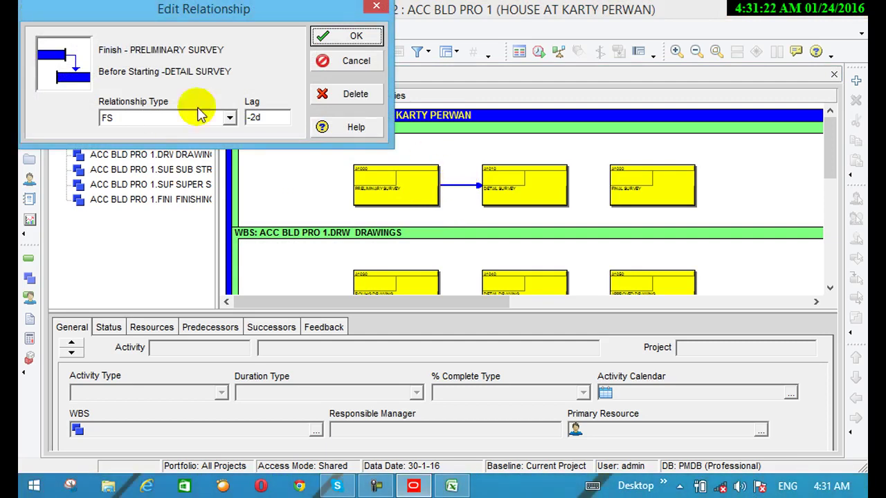
click(254, 118)
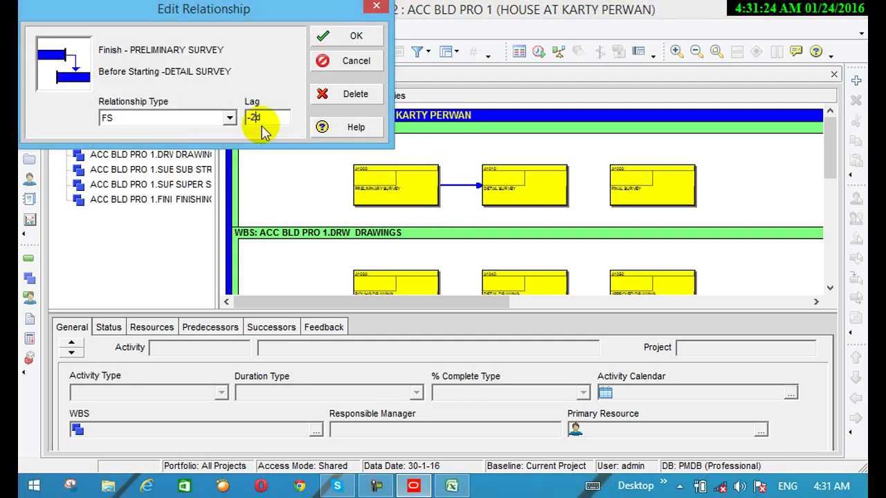
key(BackSpace)
key(BackSpace)
text(0d)
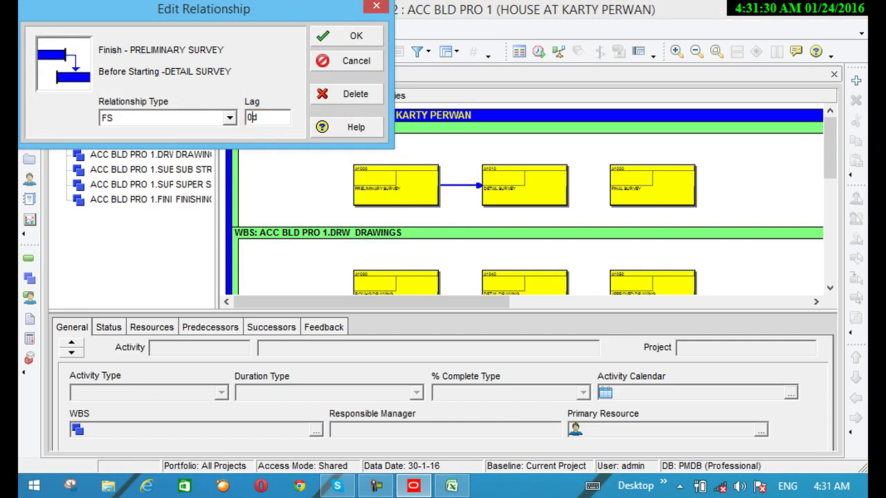
double_click(257, 121)
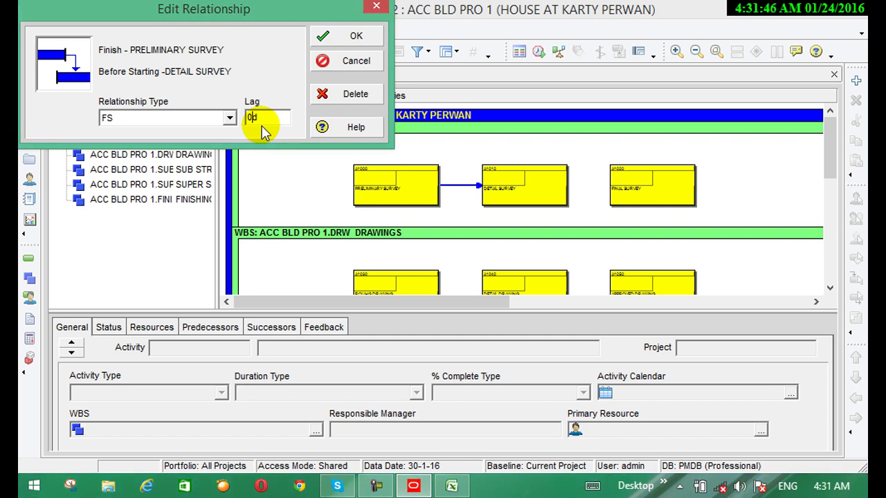
click(359, 37)
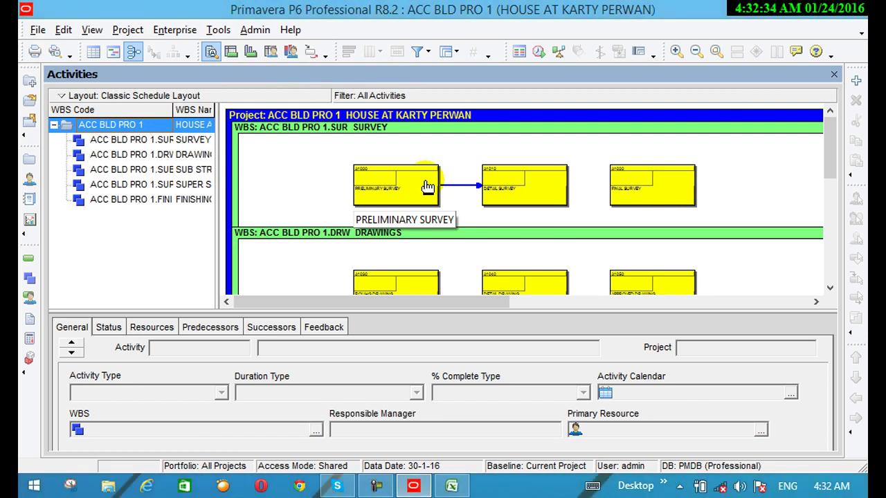
Check the survey activities in the Gantt chart and link the finish of DETAIL SURVEY to the start of FINAL SURVEY in the activity network
click(114, 53)
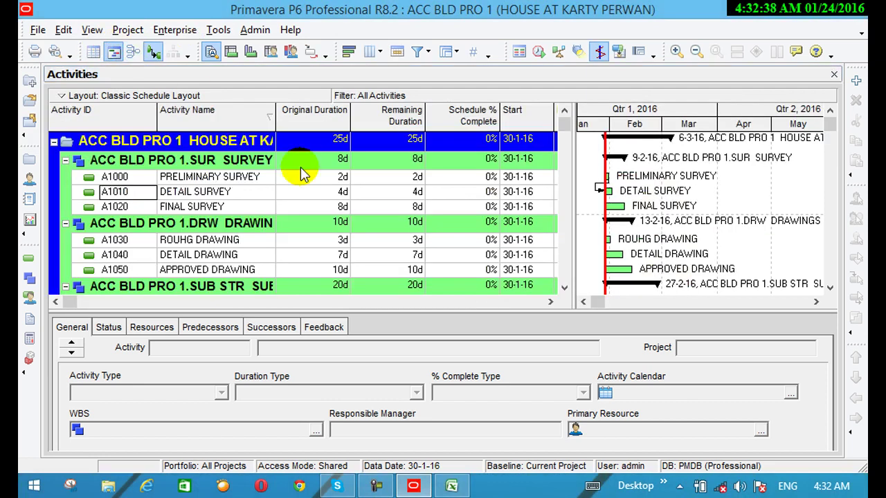
click(134, 53)
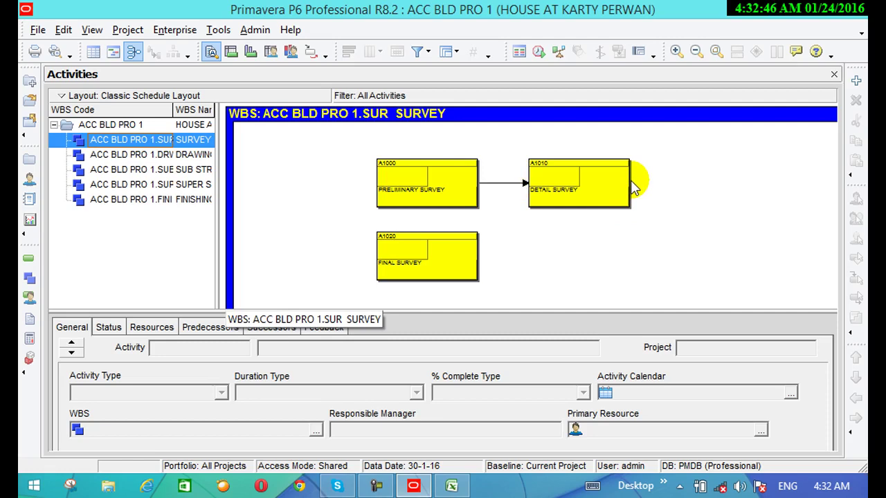
drag(628, 181, 379, 266)
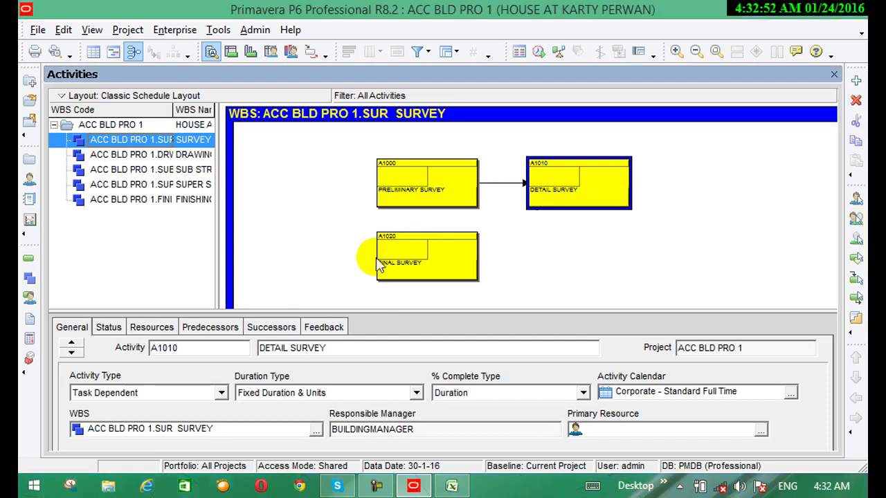
drag(627, 184, 380, 242)
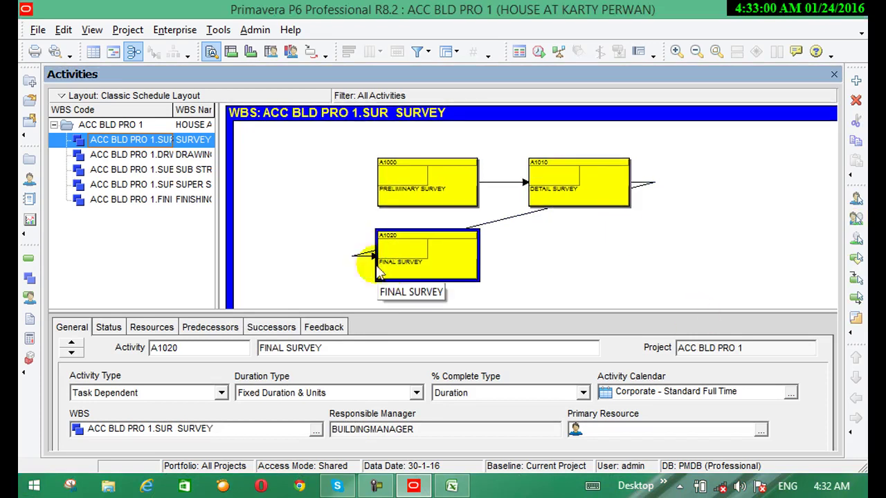
click(694, 52)
drag(823, 244, 823, 124)
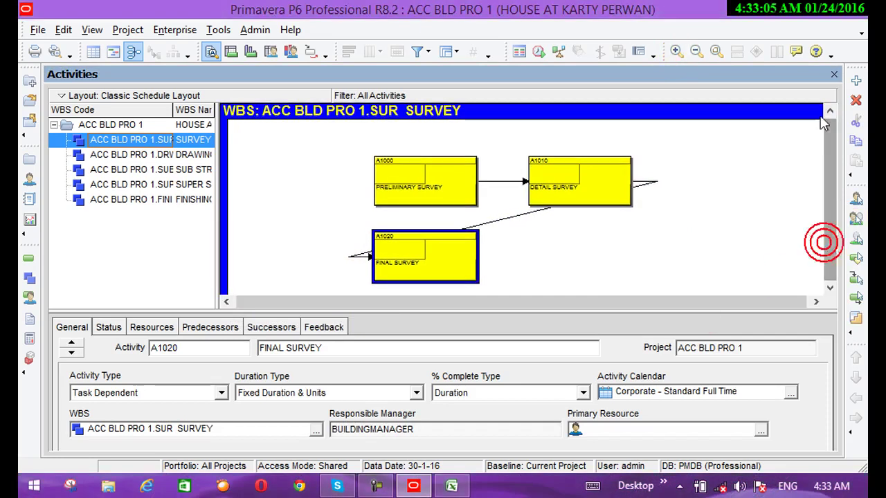
click(821, 172)
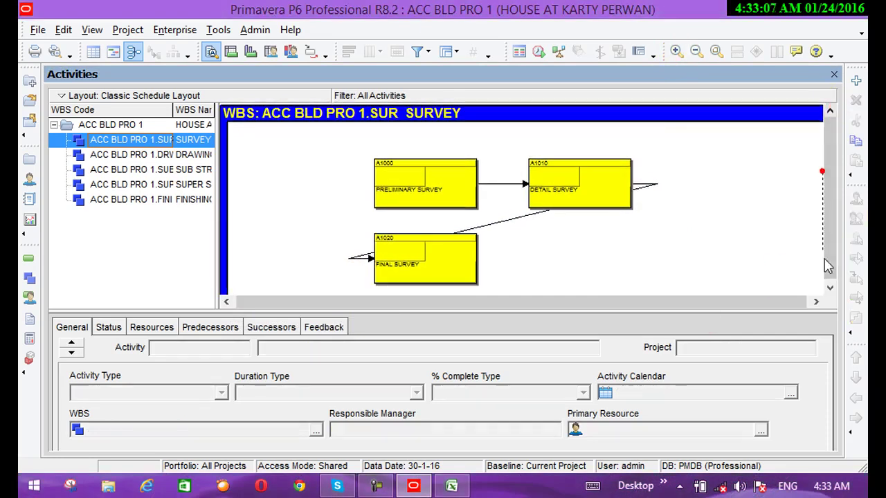
click(695, 55)
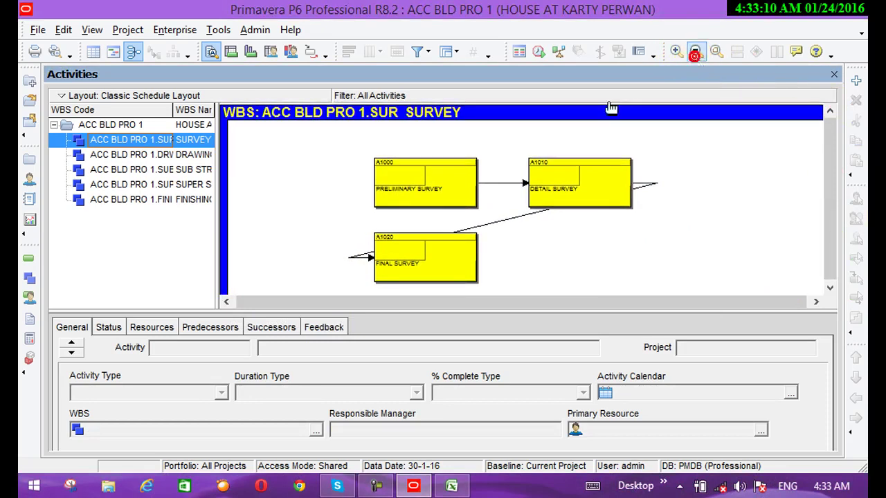
drag(272, 281, 224, 300)
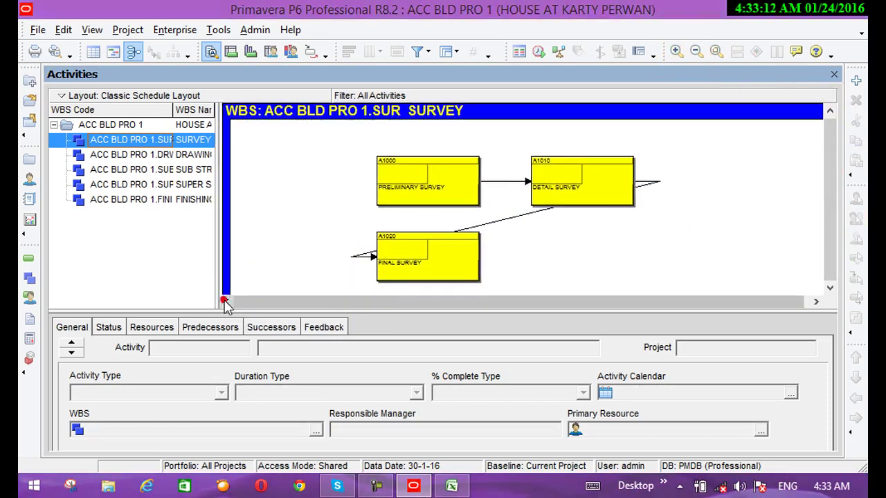
click(224, 301)
scroll(534, 256, down, 1)
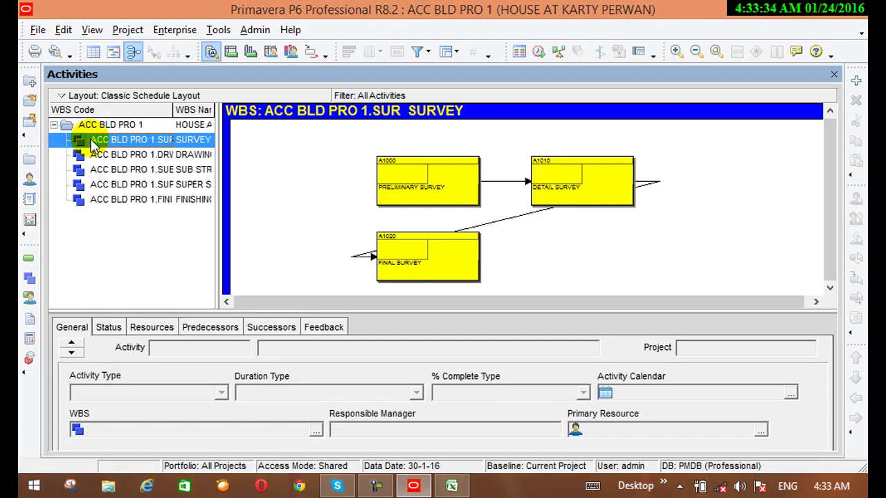
Display the whole project's activity network and link FINAL SURVEY to ROUHG DRAWING with a finish-to-start relationship
click(280, 239)
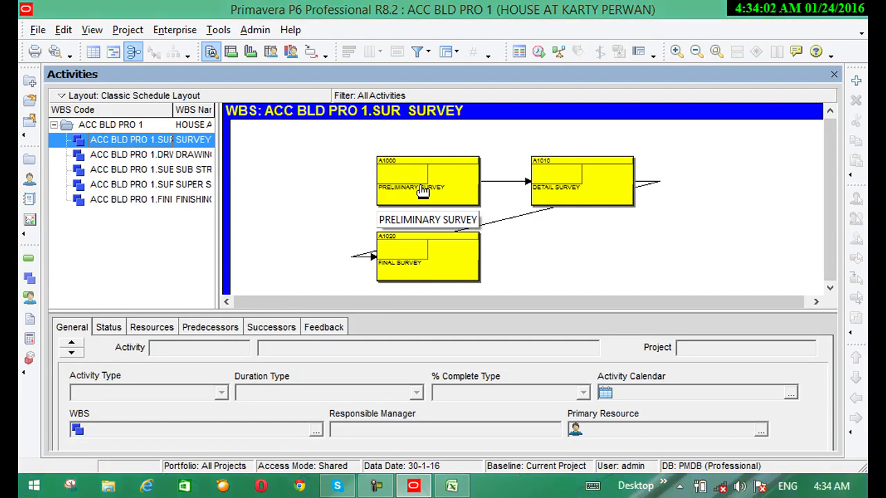
click(128, 130)
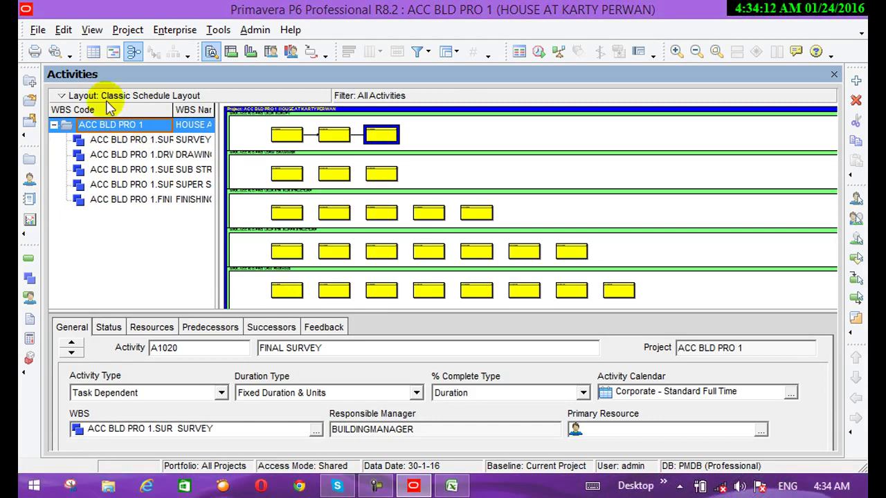
click(192, 141)
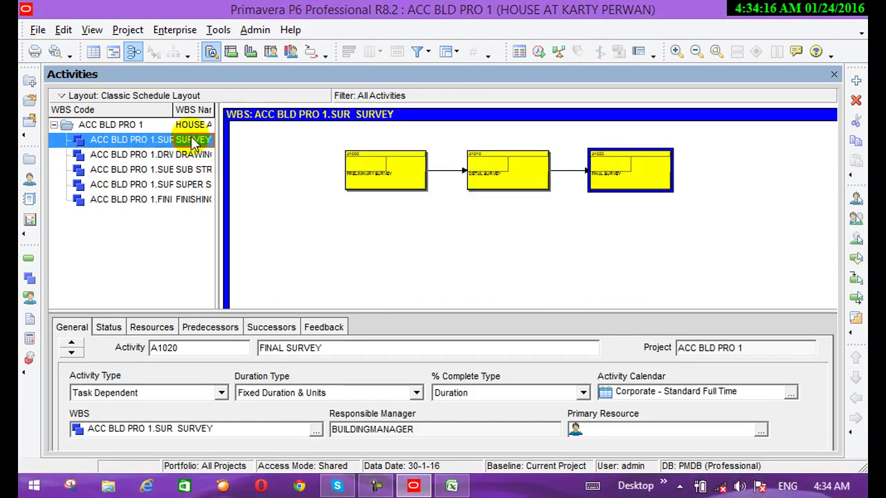
click(117, 129)
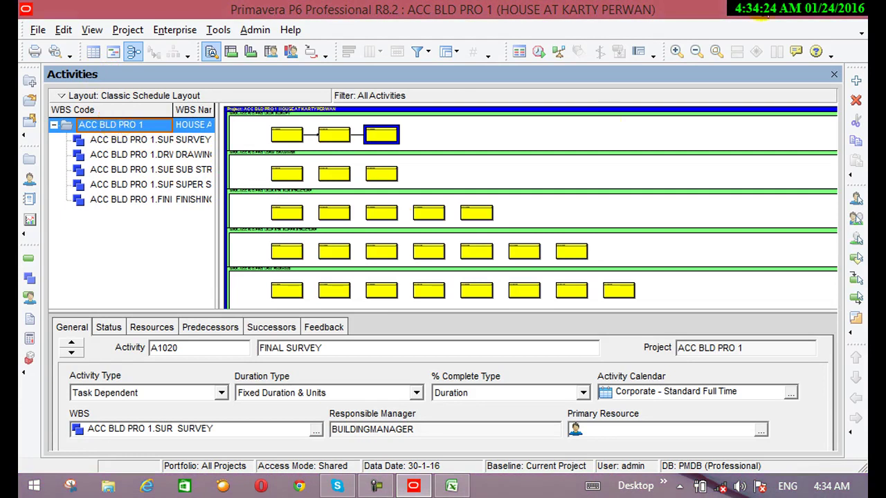
click(670, 52)
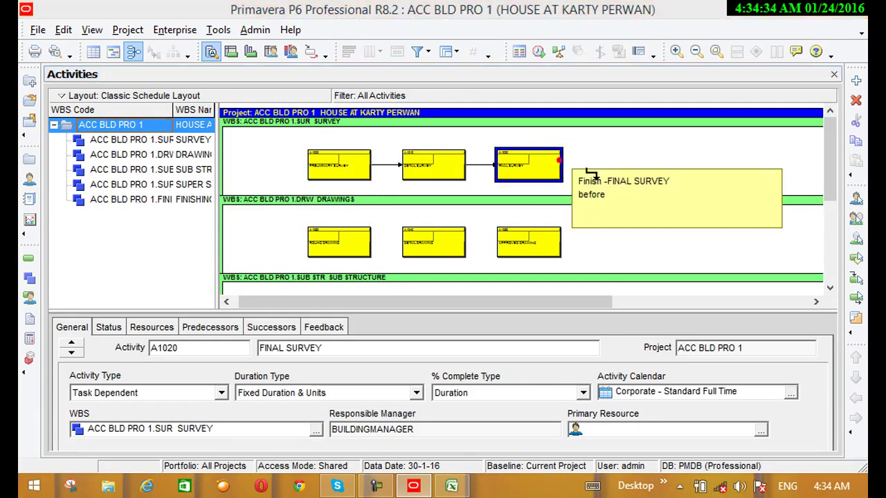
drag(557, 159, 307, 235)
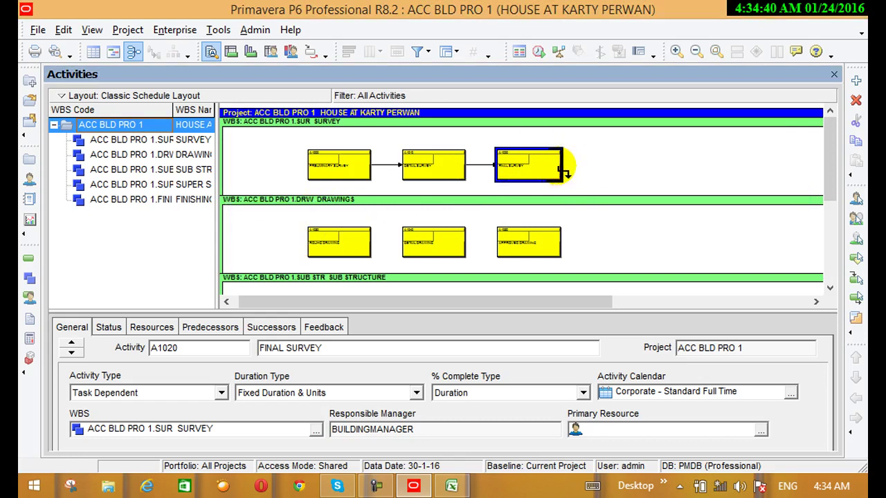
mouse_move(562, 167)
mouse_down()
mouse_move(539, 191)
mouse_move(545, 173)
mouse_move(561, 178)
mouse_move(559, 170)
mouse_move(308, 222)
mouse_move(315, 232)
mouse_move(294, 250)
mouse_move(310, 242)
mouse_up()
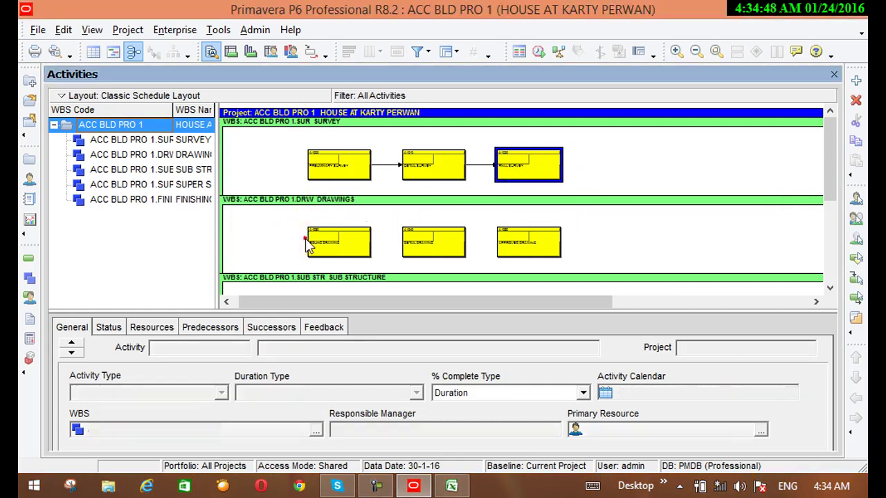
click(551, 178)
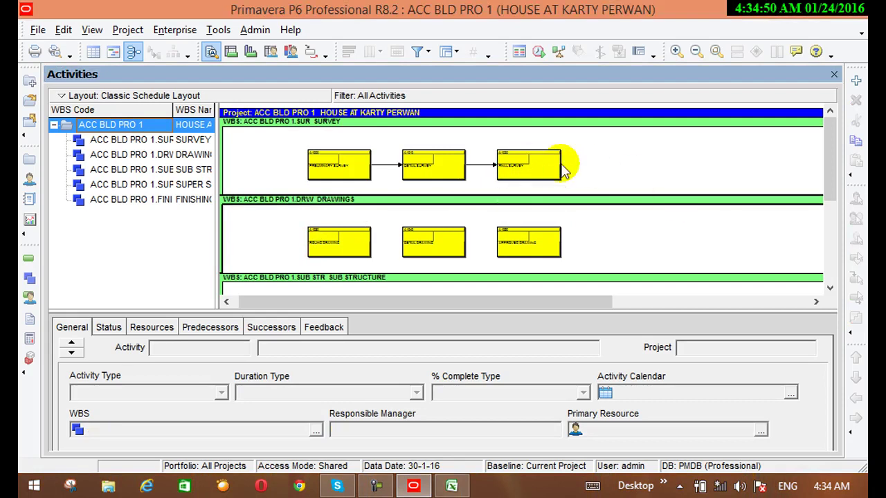
mouse_move(568, 170)
mouse_down()
mouse_move(301, 213)
mouse_move(313, 248)
mouse_up()
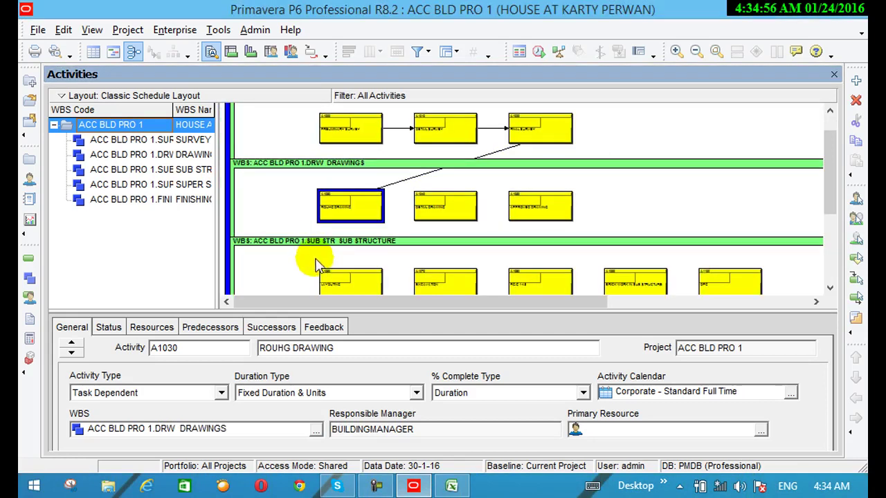
Link the DRAWINGS activities finish-to-start in sequence: ROUHG DRAWING, DETAIL DRAWING, APPROVED DRAWING
click(674, 52)
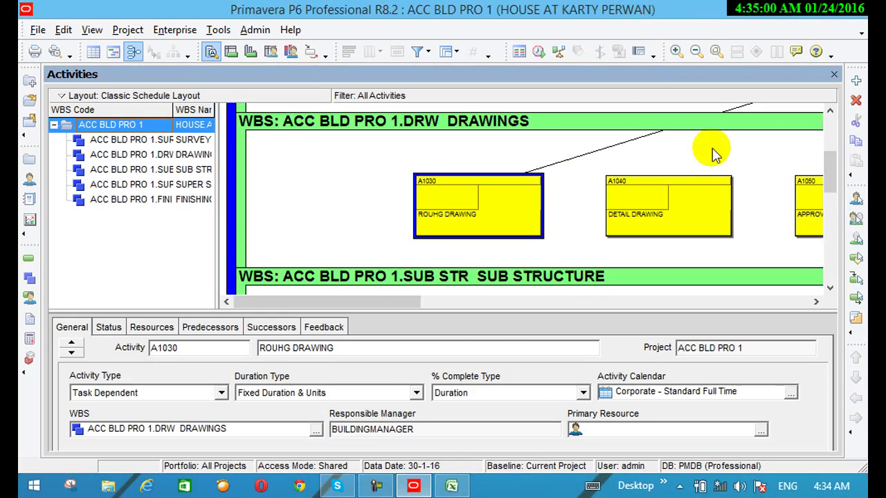
scroll(712, 153, down, 1)
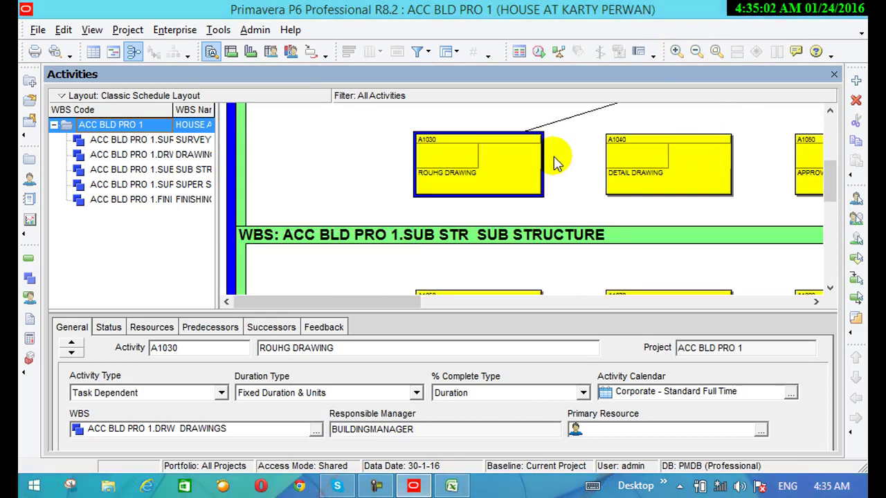
scroll(497, 173, up, 1)
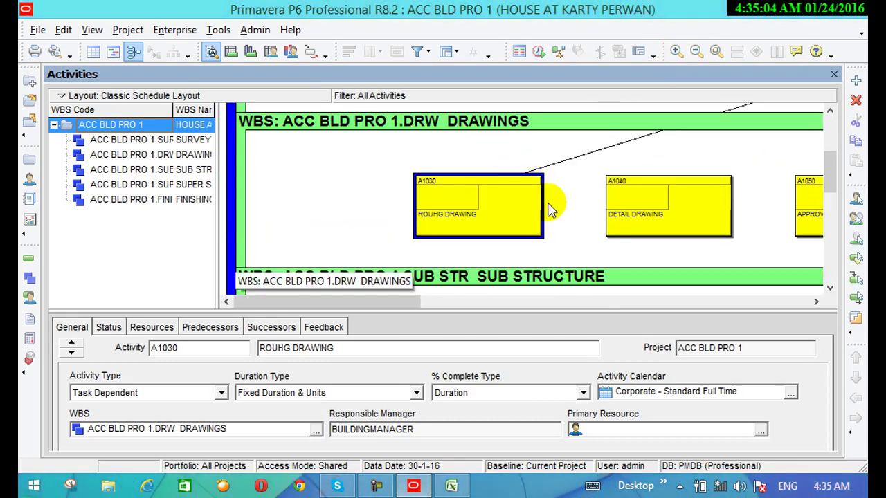
mouse_move(547, 204)
mouse_down()
mouse_move(635, 220)
mouse_move(628, 213)
mouse_up()
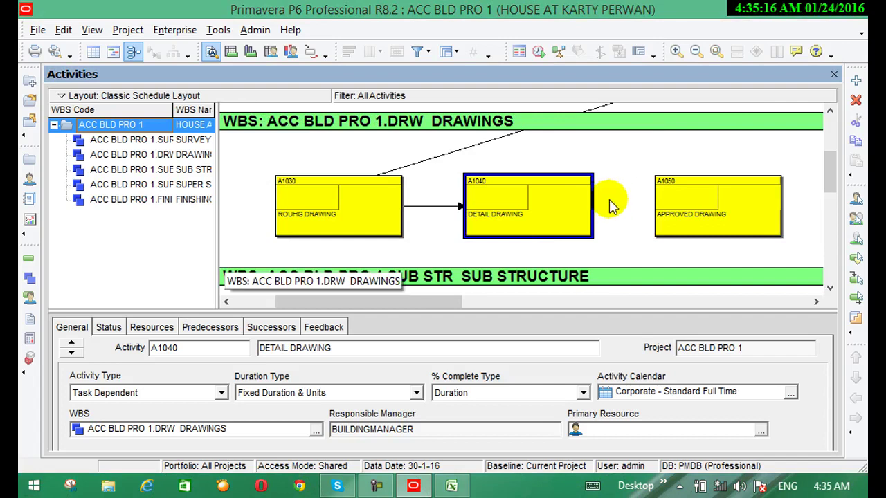
mouse_move(599, 207)
mouse_down()
mouse_move(626, 204)
mouse_move(653, 218)
mouse_move(657, 208)
mouse_up()
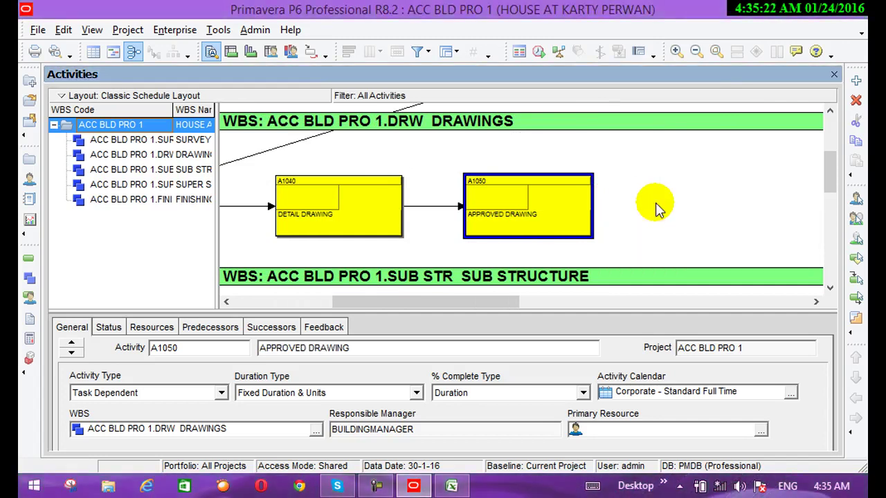
Link APPROVED DRAWING to the LAYOUTING activity in the SUB STRUCTURE WBS with a finish-to-start relationship
click(695, 52)
scroll(650, 142, down, 1)
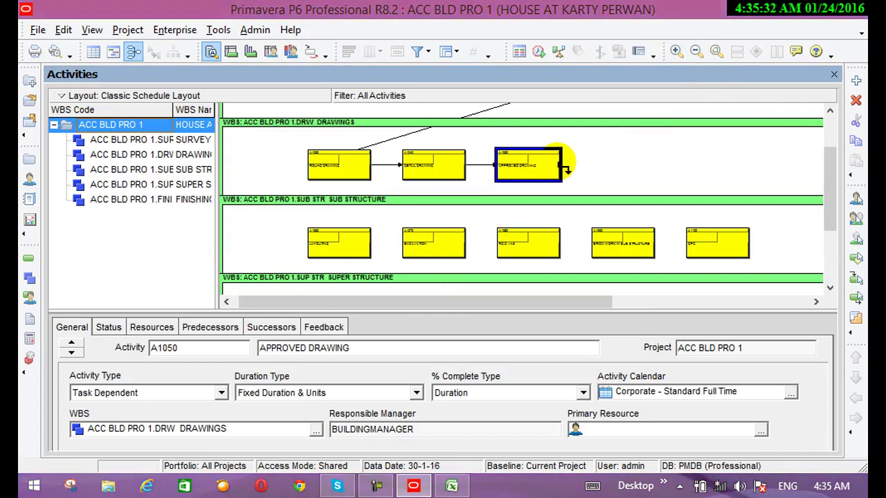
mouse_move(560, 165)
mouse_down()
mouse_move(357, 211)
mouse_move(311, 238)
mouse_move(310, 253)
mouse_up()
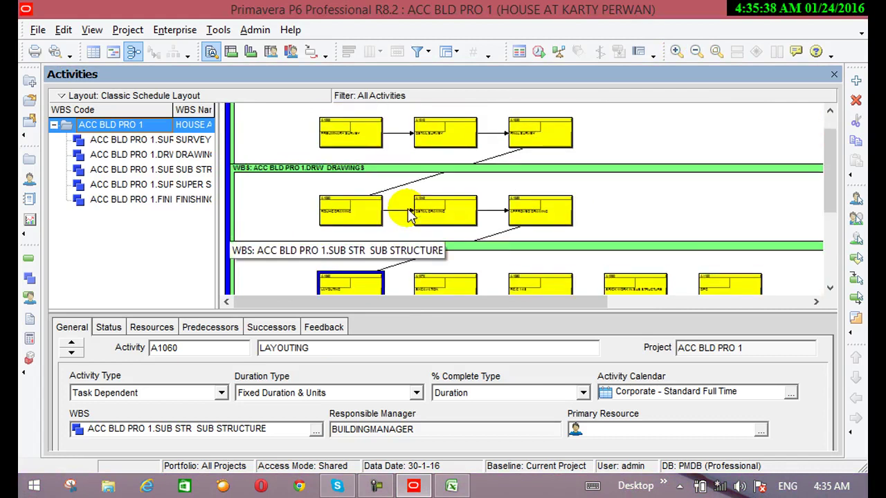
Link the SUB STRUCTURE activities finish-to-start in sequence: LAYOUTING, EXCAVATION, P.C.C 1:4:8, BRICK WORK IN SUB STRUCTURE, DPC
click(678, 52)
scroll(588, 152, down, 1)
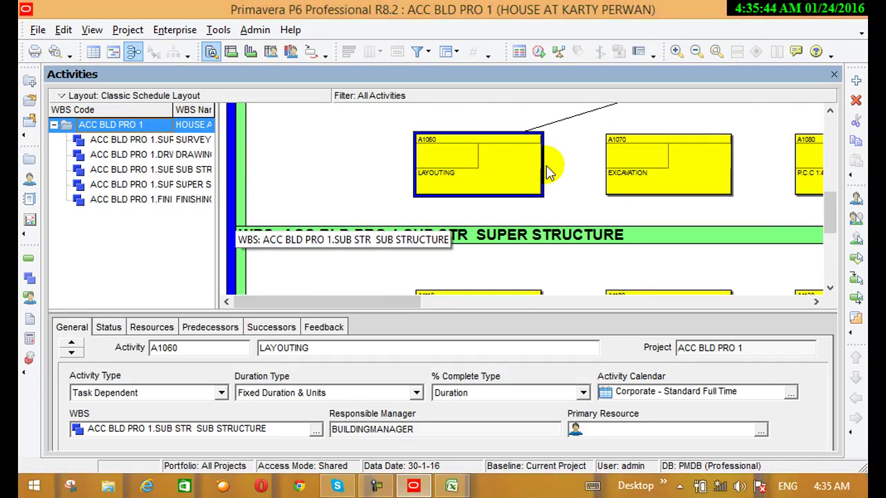
drag(546, 166, 609, 167)
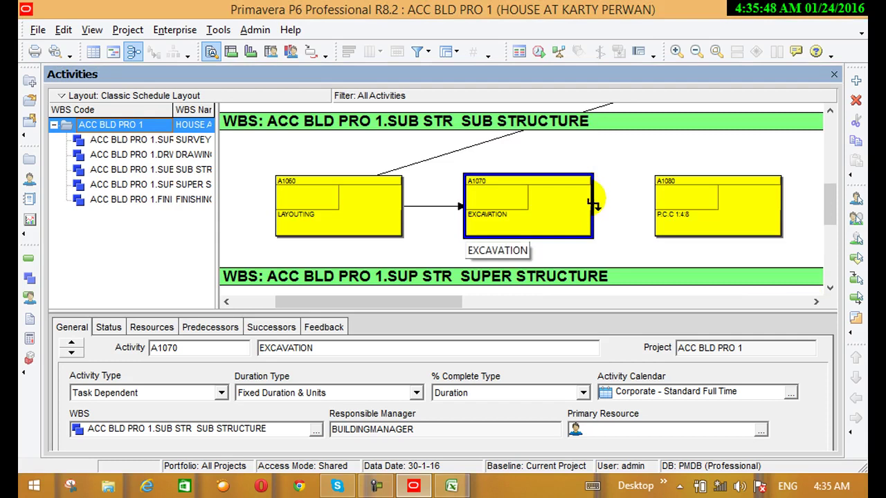
drag(596, 202, 640, 214)
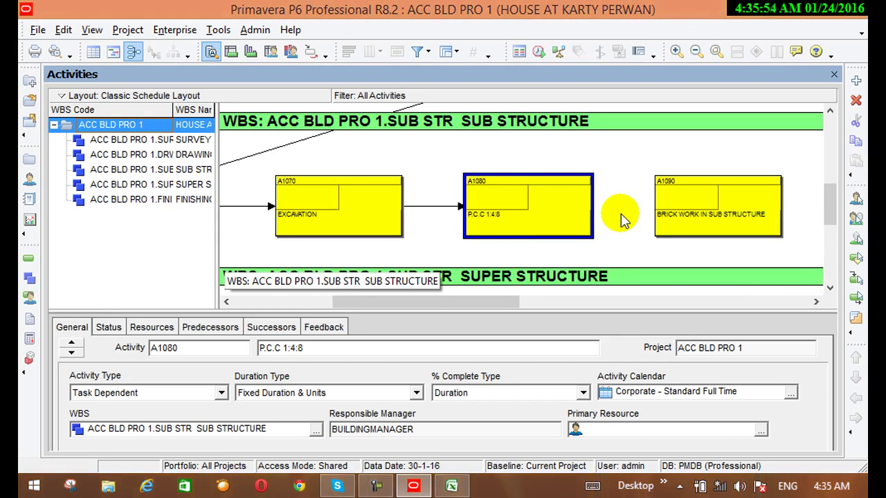
drag(602, 210, 654, 204)
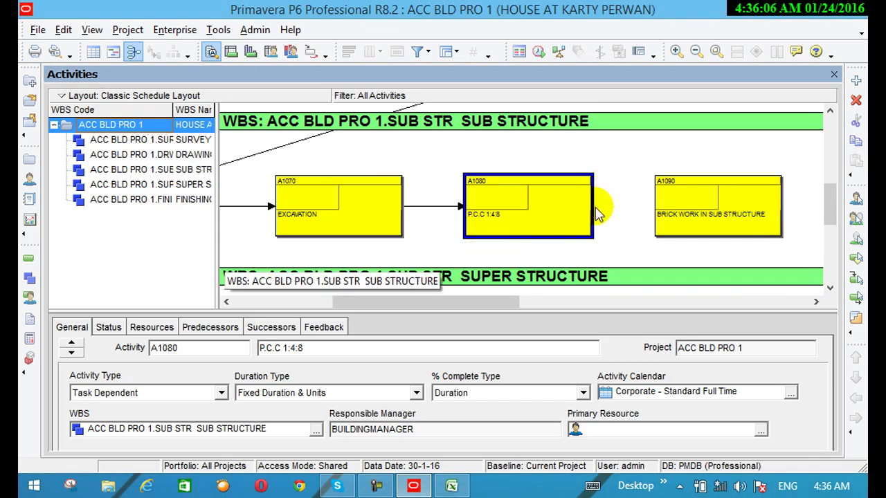
drag(595, 208, 660, 215)
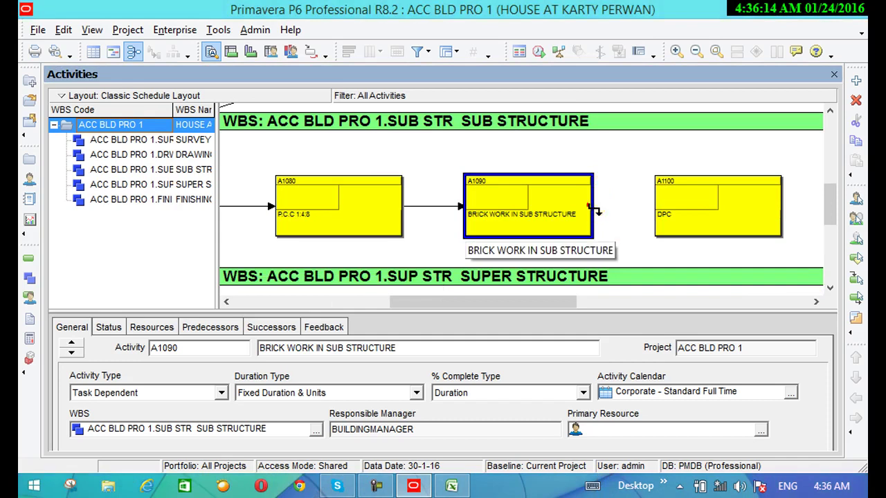
drag(594, 206, 662, 212)
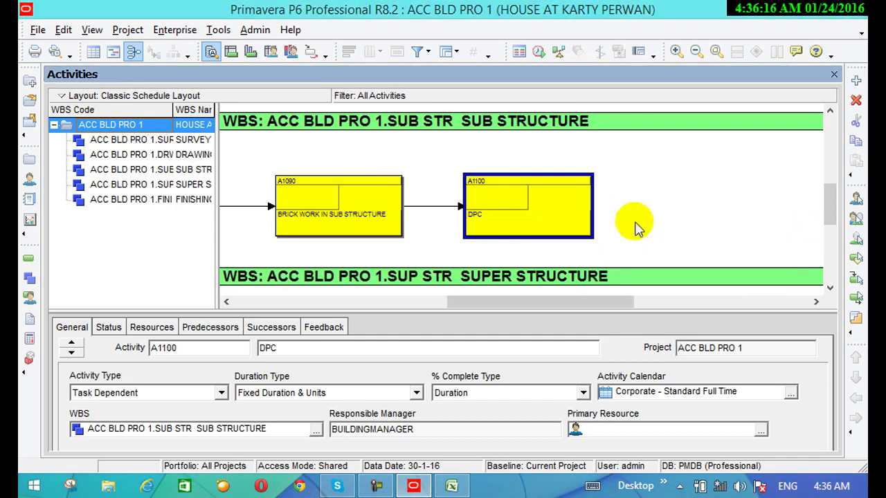
Link DPC to BRICK WORK IN SUPER STRUCTURE in the SUPER STRUCTURE WBS with a finish-to-start relationship
click(533, 232)
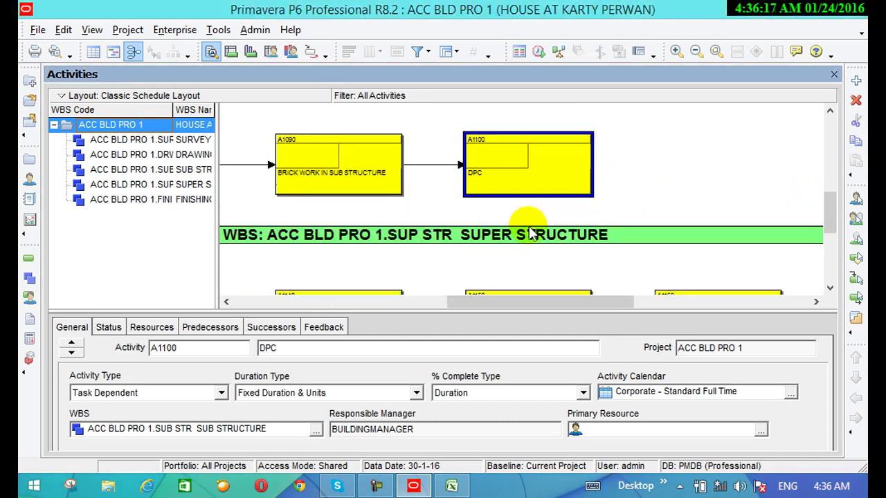
click(694, 51)
scroll(394, 193, down, 1)
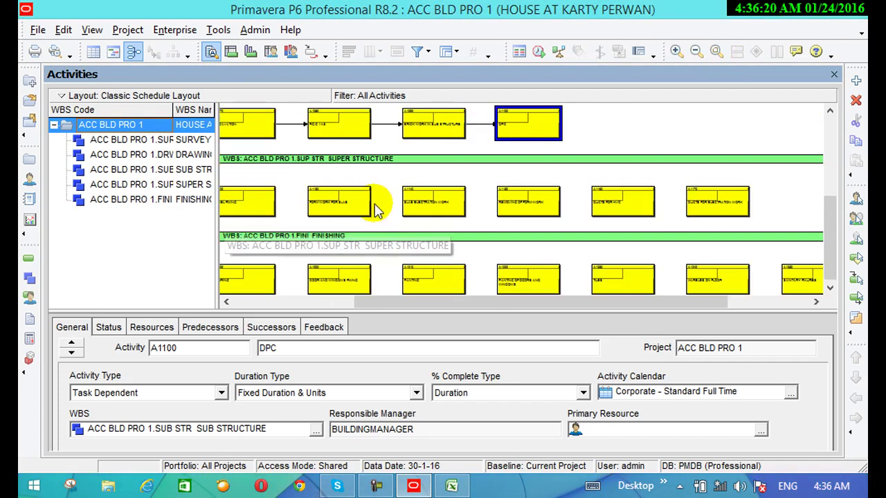
scroll(484, 166, up, 1)
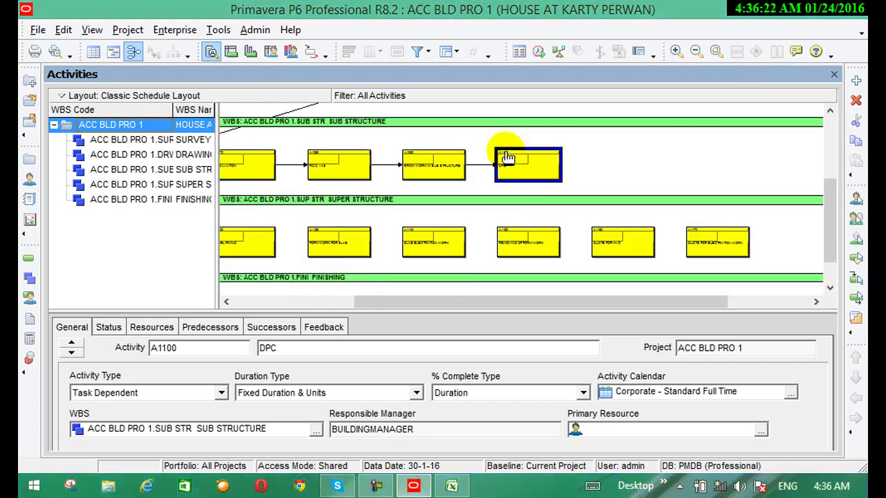
click(227, 303)
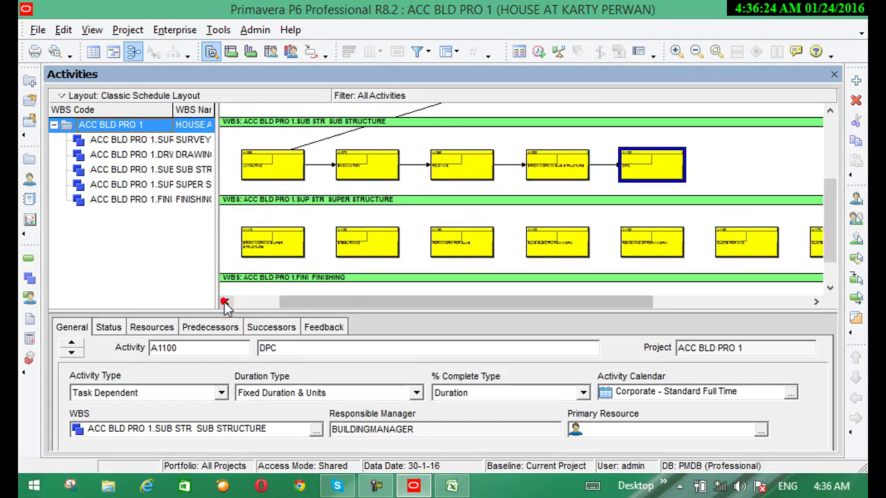
click(226, 303)
click(226, 303)
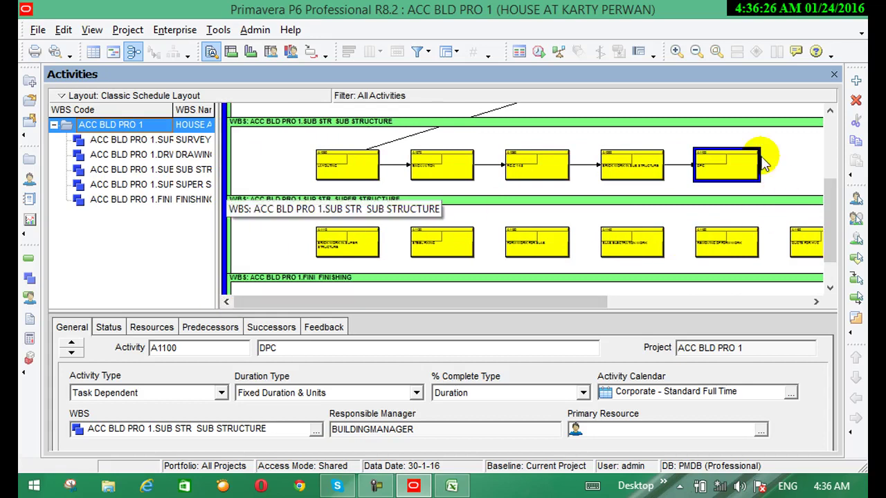
drag(761, 170, 322, 250)
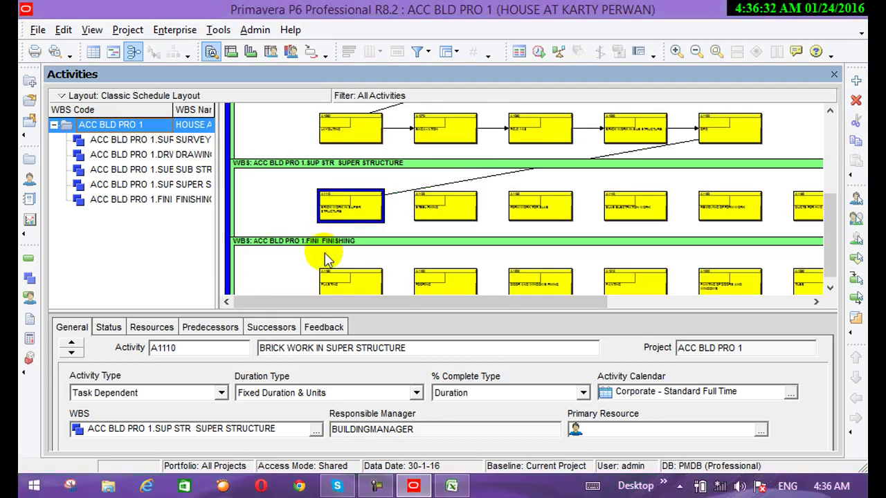
Link BRICK WORK IN SUPER STRUCTURE to STEEL FIXING, and STEEL FIXING to FORM WORK FOR SLAB, both finish-to-start
click(678, 53)
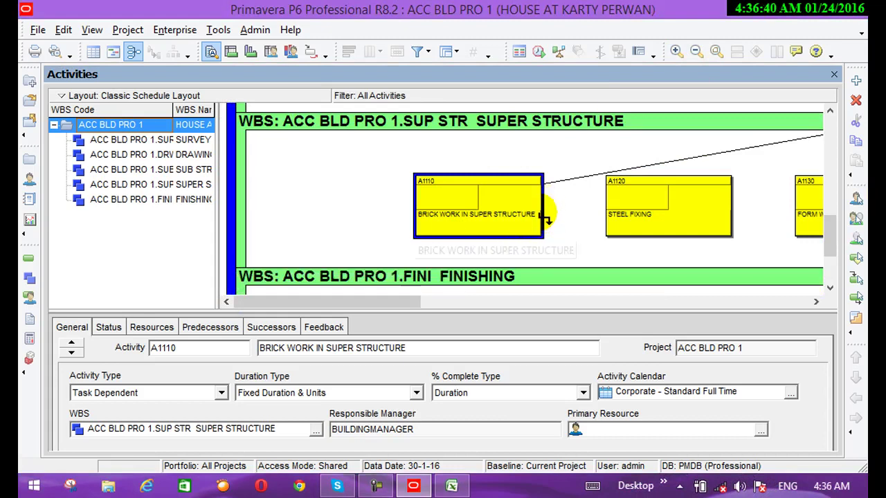
drag(547, 208, 608, 211)
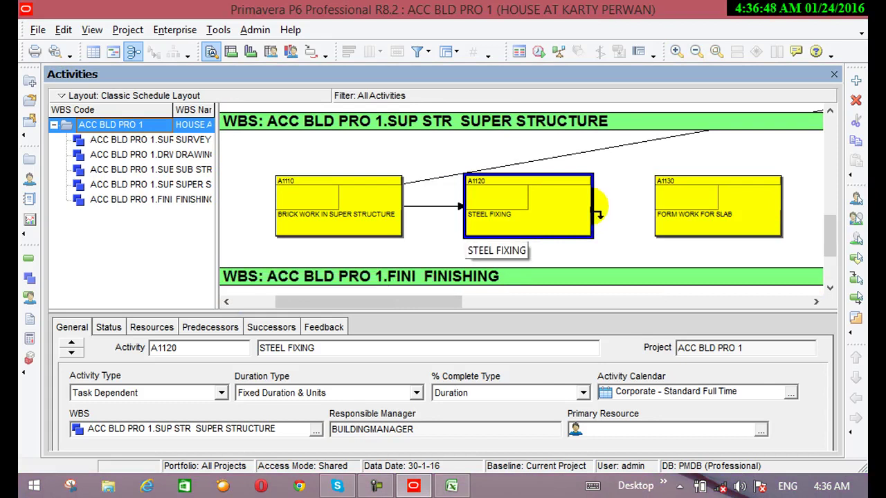
mouse_move(589, 206)
mouse_down()
mouse_move(630, 215)
mouse_move(654, 205)
mouse_up()
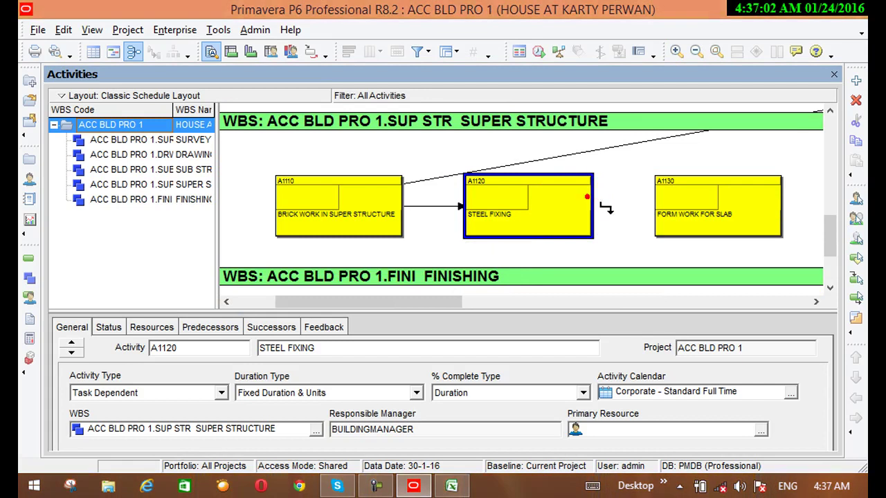
drag(596, 202, 654, 206)
drag(599, 200, 663, 216)
click(663, 216)
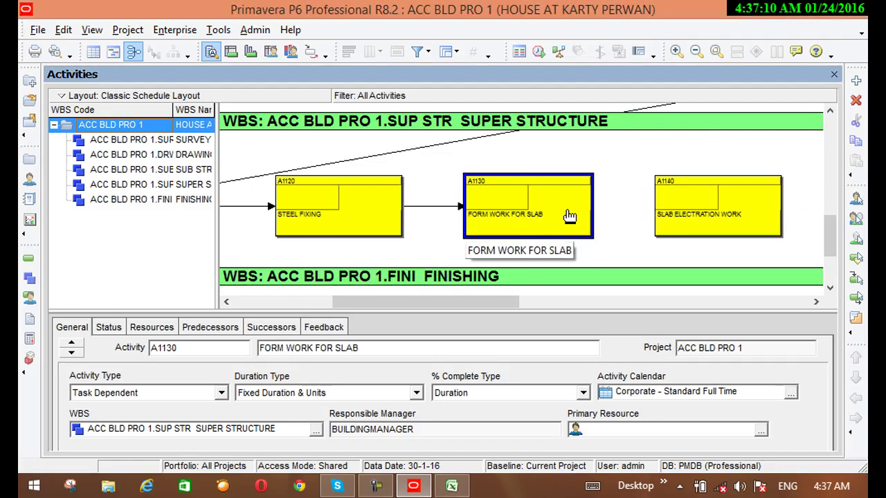
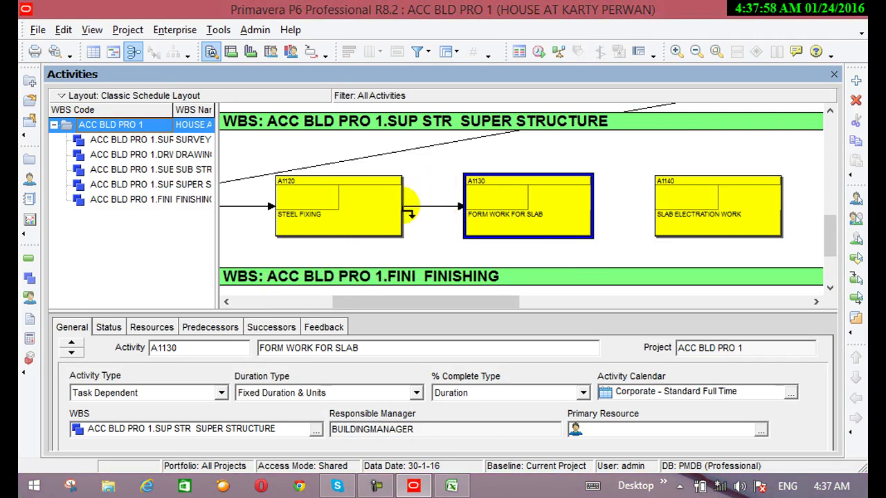
Link STEEL FIXING to SLAB ELECTRATION WORK in the SUPER STRUCTURE WBS with a finish-to-start relationship
scroll(585, 142, up, 1)
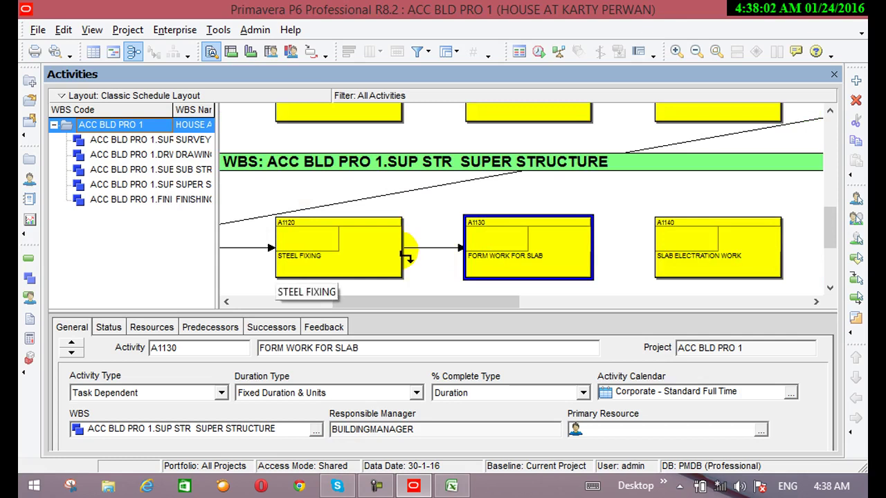
click(397, 252)
drag(412, 258, 661, 254)
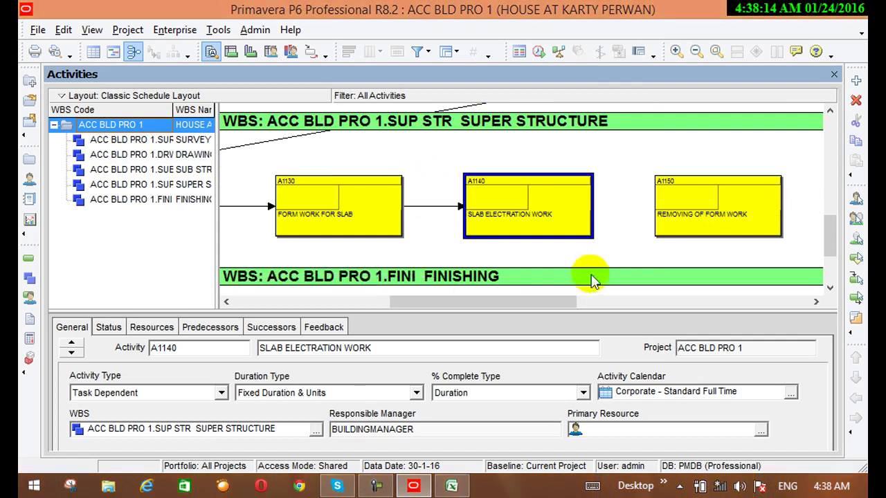
Link SLAB ELECTRATION WORK to REMOVING OF FORM WORK, and that activity to both DUCTS FOR HVC and DUCTS FOR ELECTRATION WORK, all finish-to-start
drag(598, 211, 663, 215)
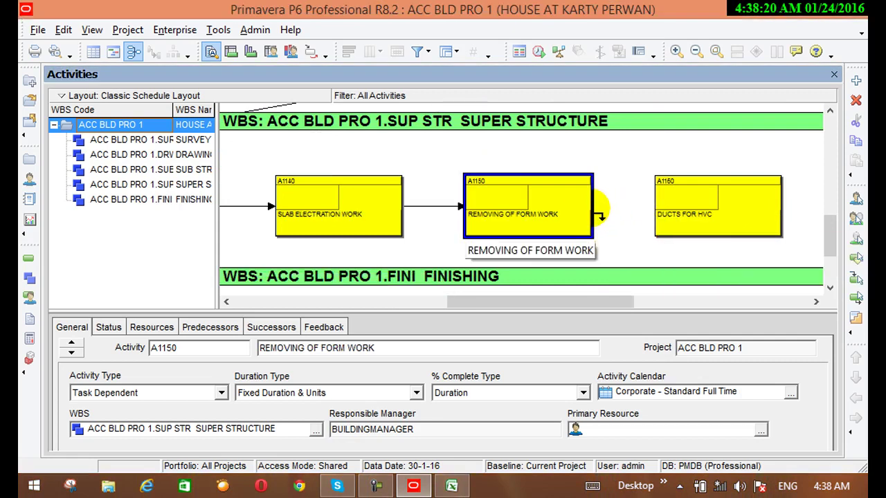
drag(600, 217, 664, 219)
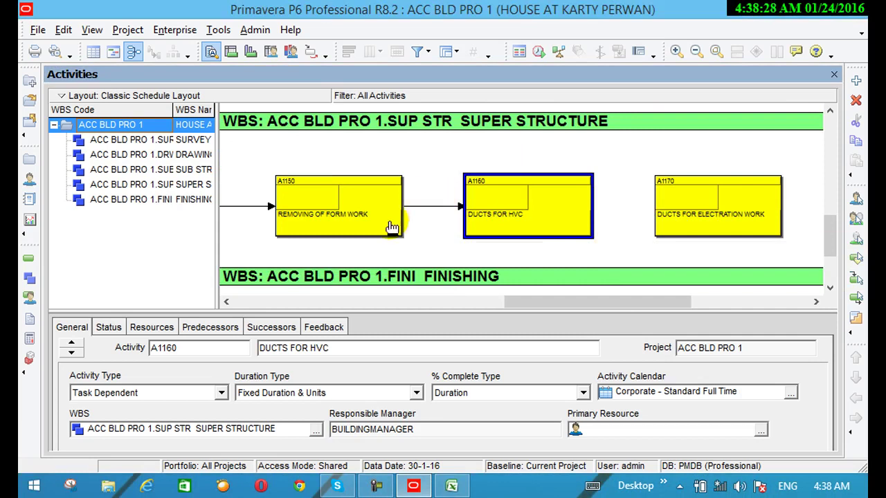
drag(410, 207, 653, 213)
scroll(651, 213, down, 2)
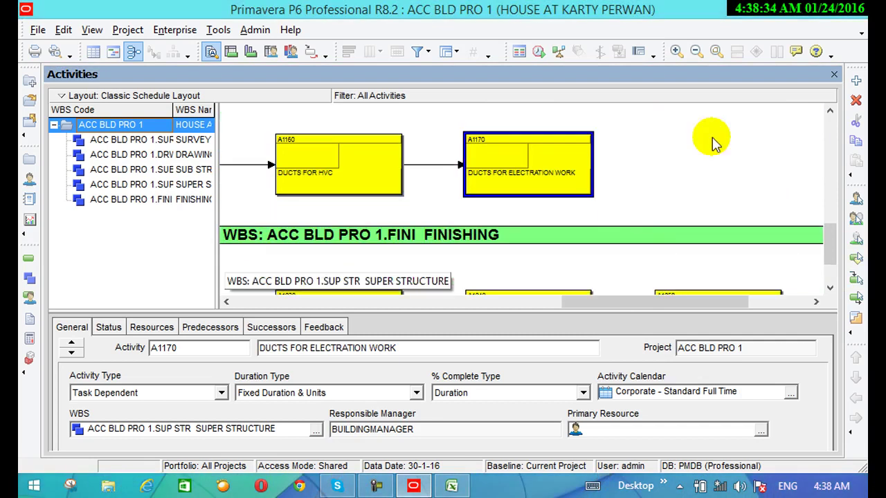
Link DUCTS FOR ELECTRATION WORK to PLASTING in the FINISHING WBS with a finish-to-start relationship
click(694, 52)
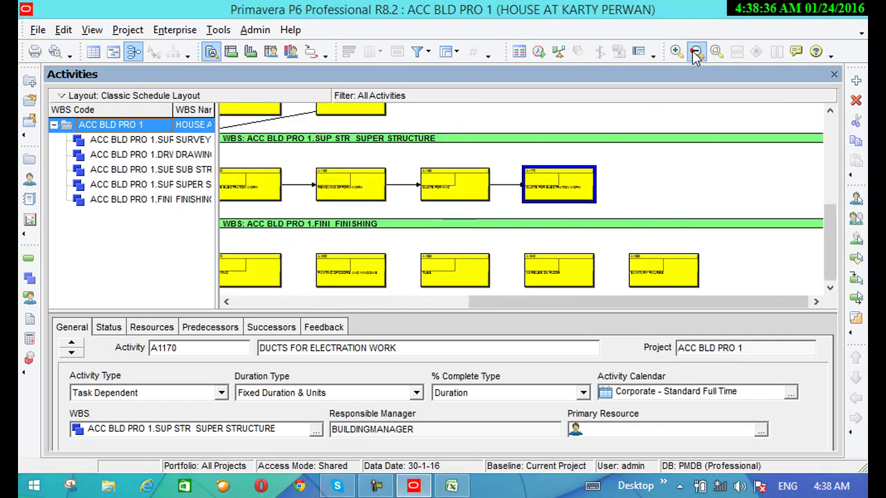
click(694, 52)
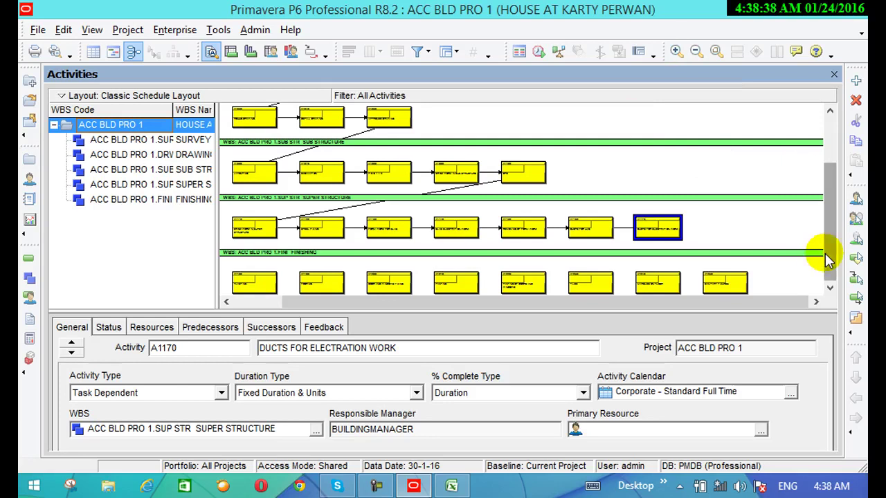
click(227, 303)
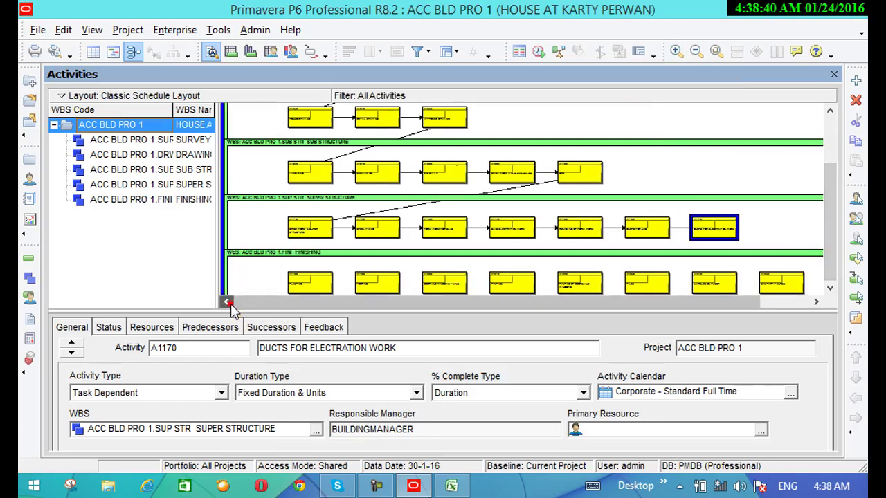
scroll(836, 259, up, 1)
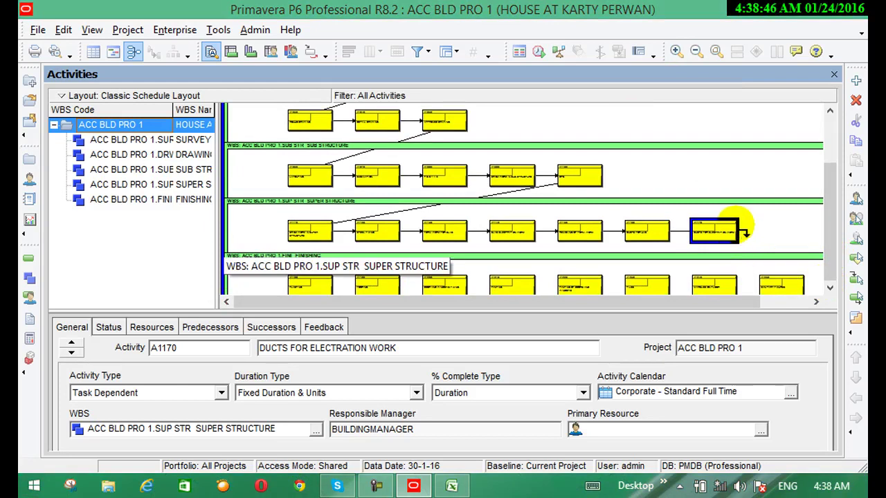
drag(745, 234, 295, 289)
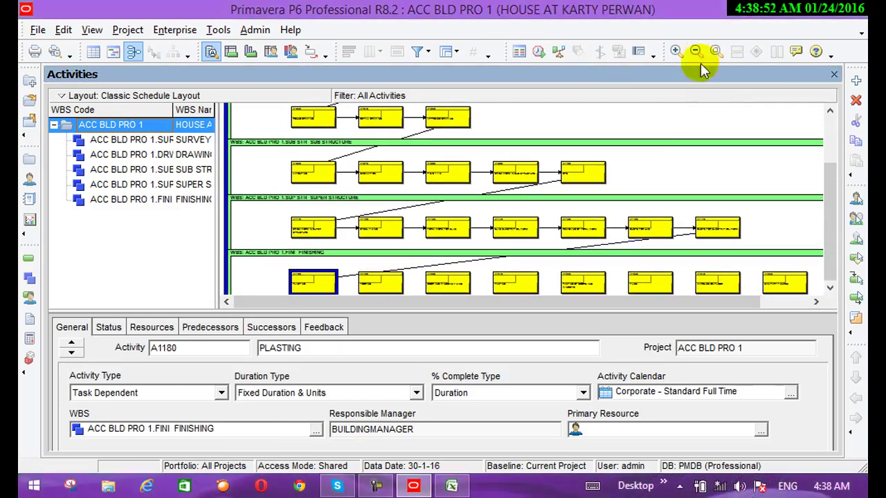
Link the FINISHING activities finish-to-start in sequence: PLASTING, FOORING, DOOR AND WINDOWS FIXING, PANTING, PANTING OF DOORS AND WINDOWS, TILES, MARBLES ON FLOOR, SANITARY FIXURES
click(676, 52)
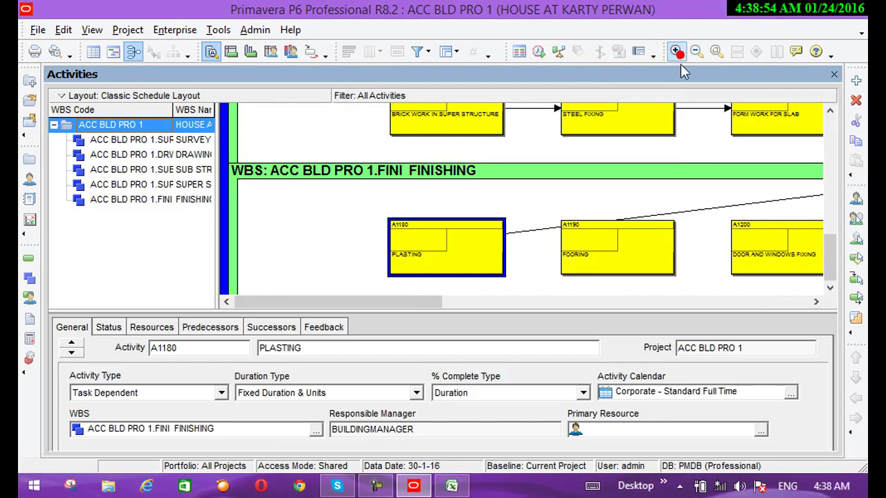
drag(501, 248, 645, 247)
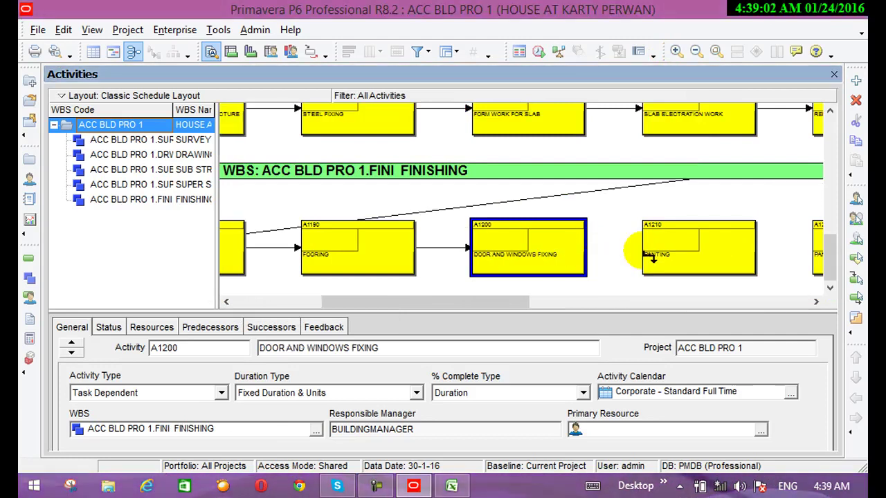
drag(592, 253, 647, 249)
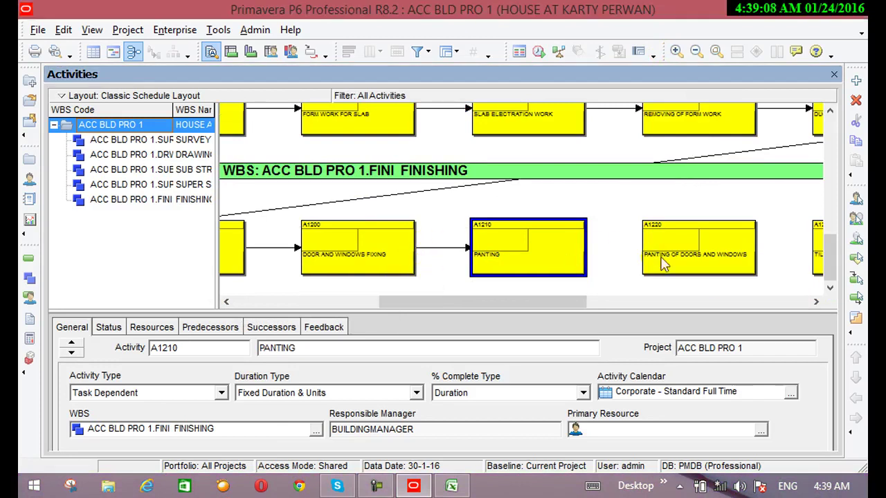
drag(593, 251, 647, 251)
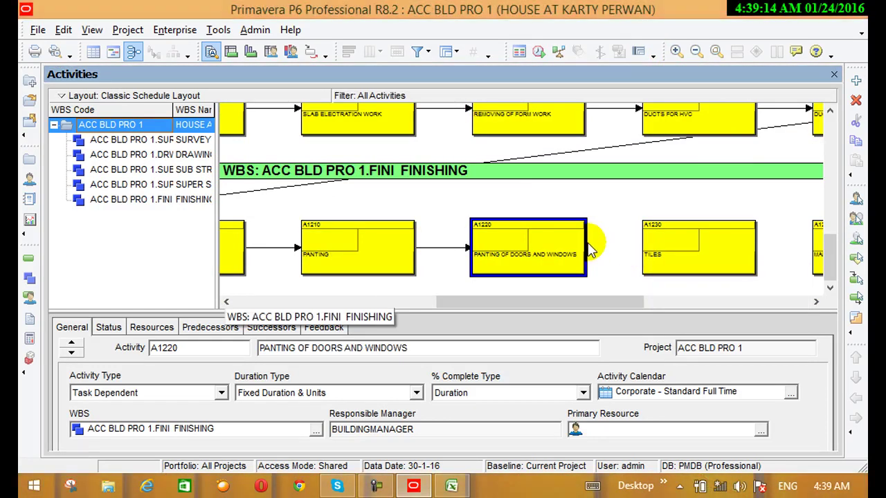
drag(590, 243, 692, 255)
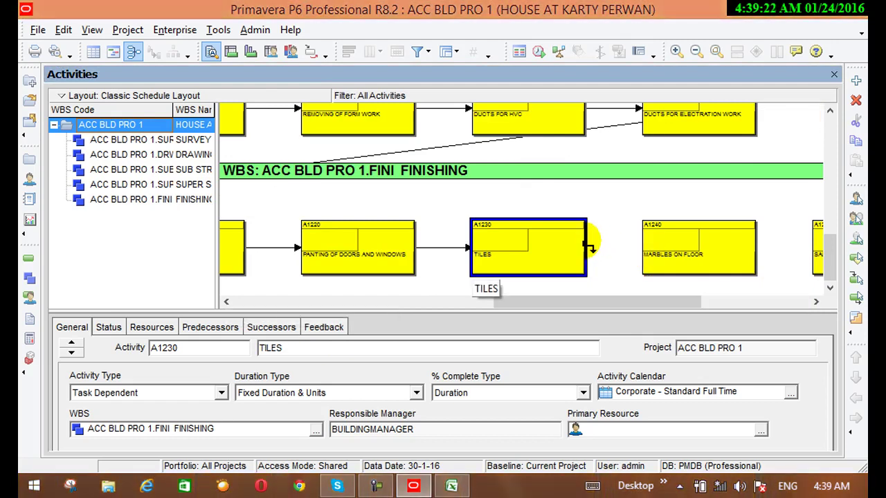
drag(593, 247, 660, 254)
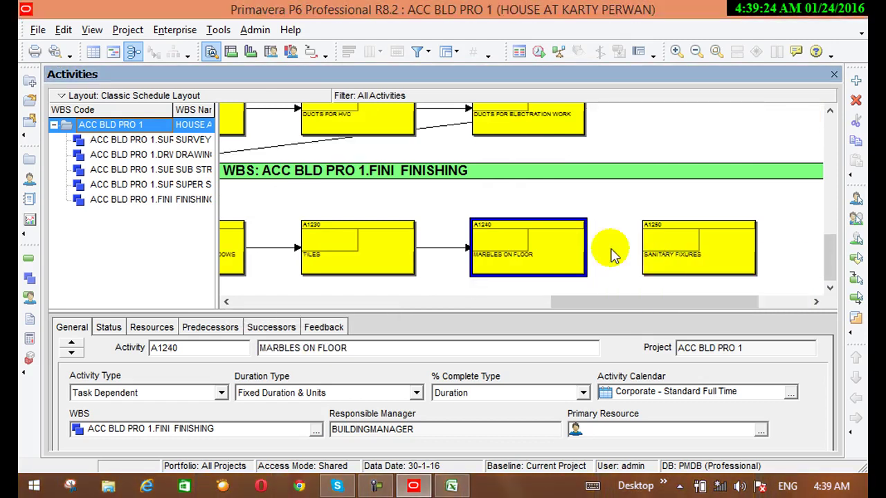
drag(587, 248, 643, 248)
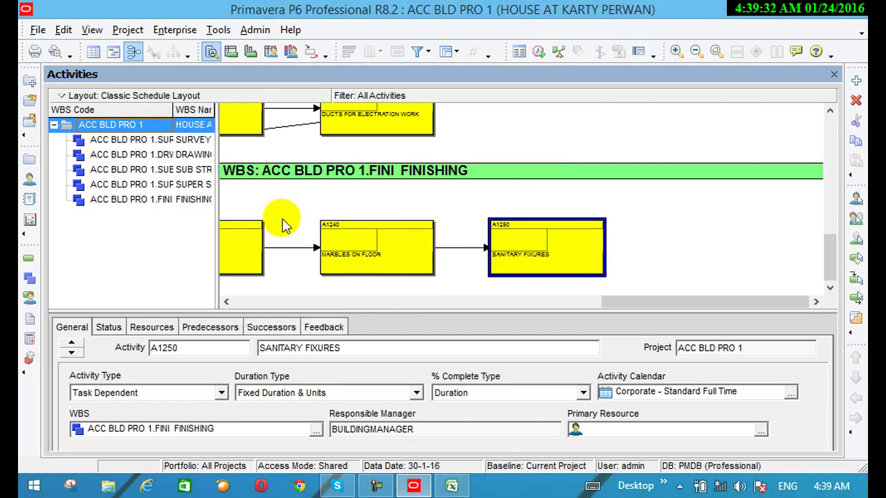
Show the activities in the Gantt chart and schedule the project with the current data date of 30-1-16
click(112, 53)
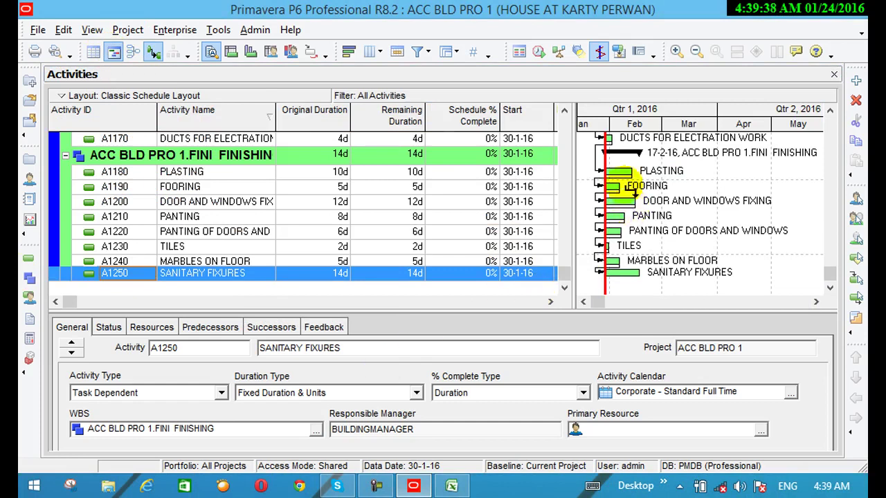
click(601, 303)
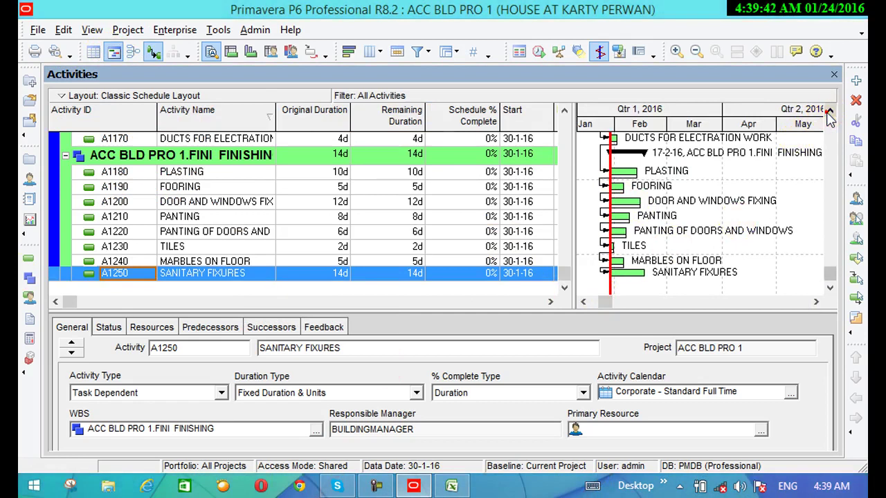
click(830, 110)
click(830, 114)
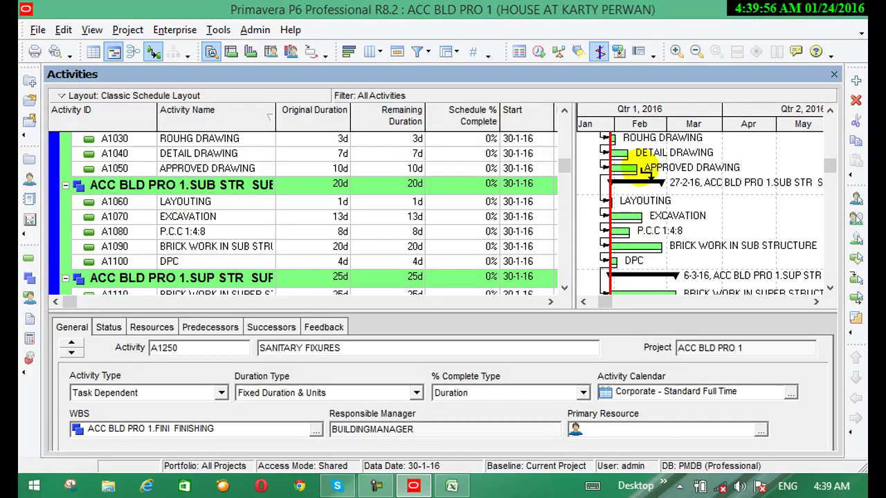
click(538, 52)
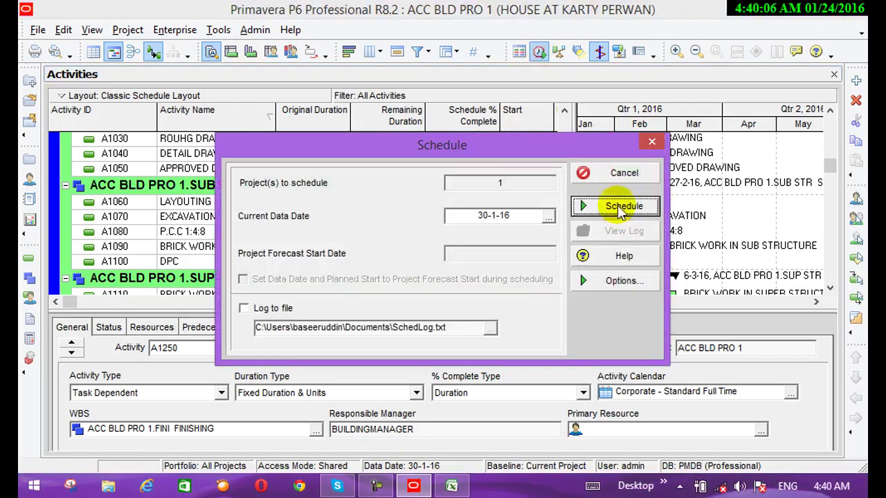
click(620, 209)
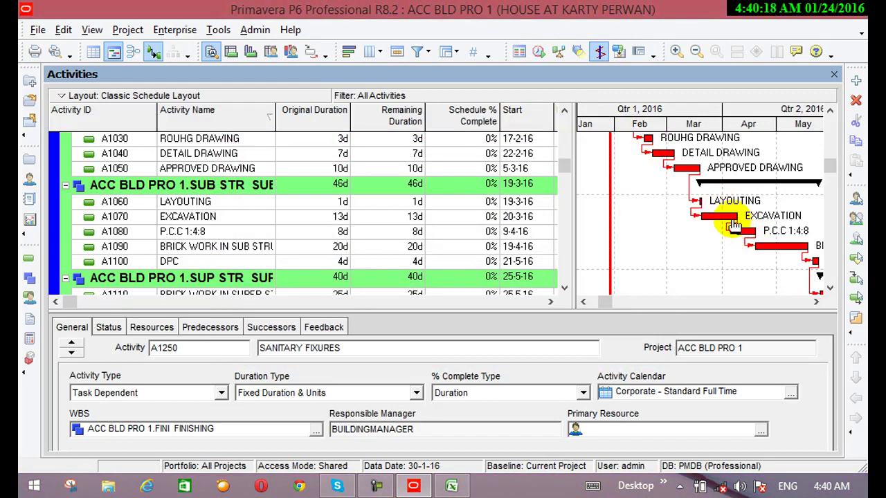
Examine the scheduled bars and relationship lines of the survey and drawing activities in the Gantt chart
click(830, 140)
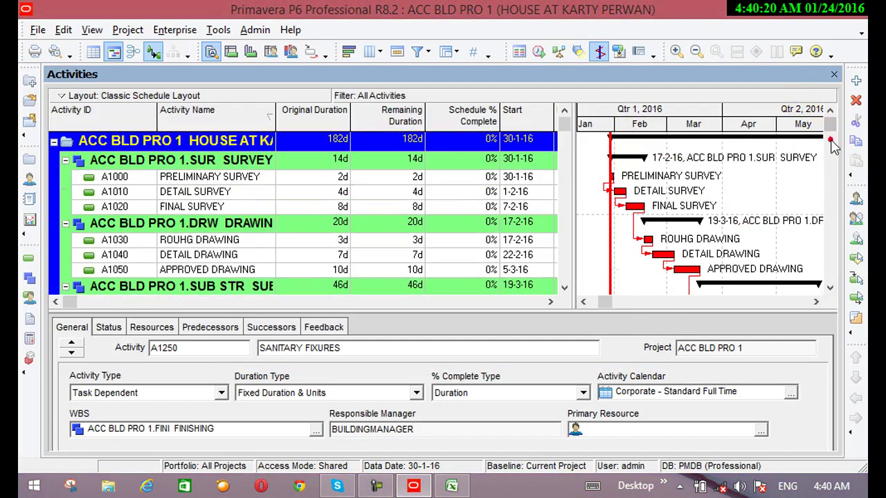
click(582, 301)
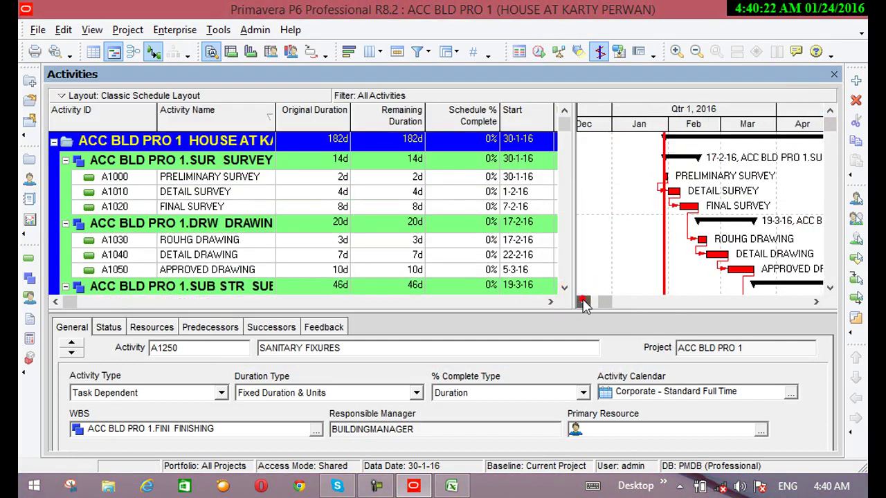
click(582, 301)
click(816, 301)
click(816, 301)
click(815, 301)
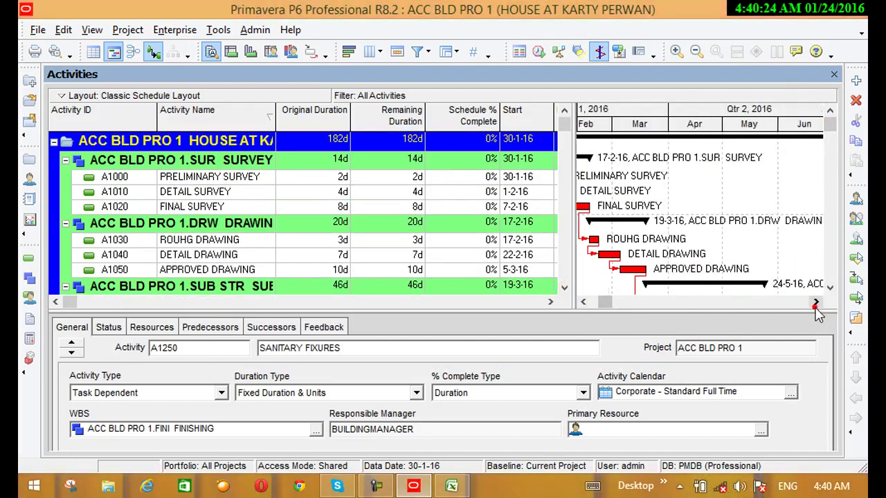
click(583, 302)
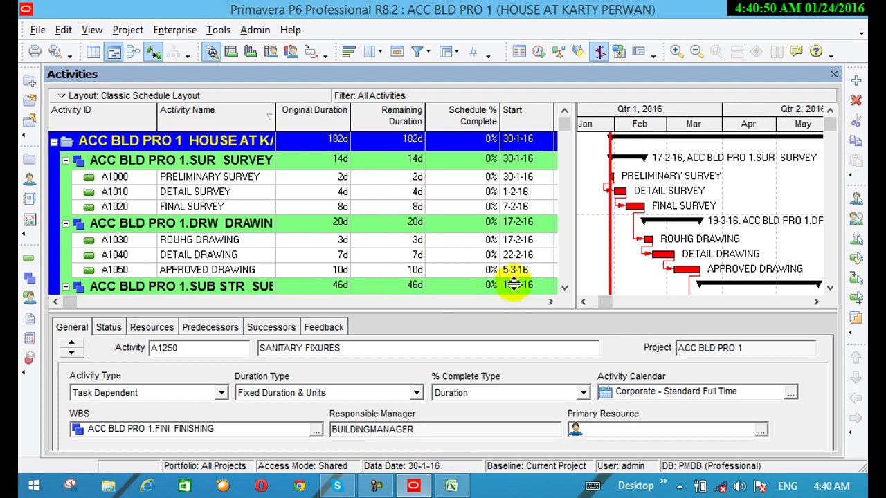
Review the calculated start dates of all activities in the table, from the survey down to the FINISHING WBS
click(564, 288)
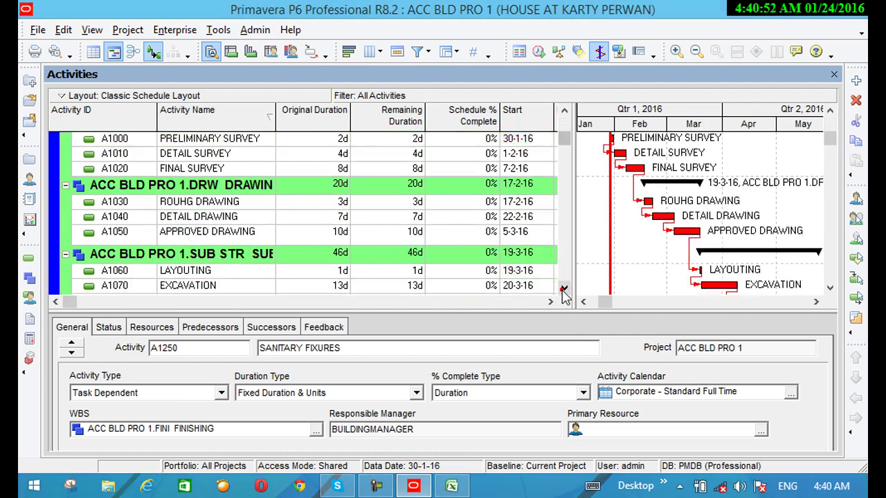
click(564, 288)
click(564, 288)
click(564, 288)
click(564, 288)
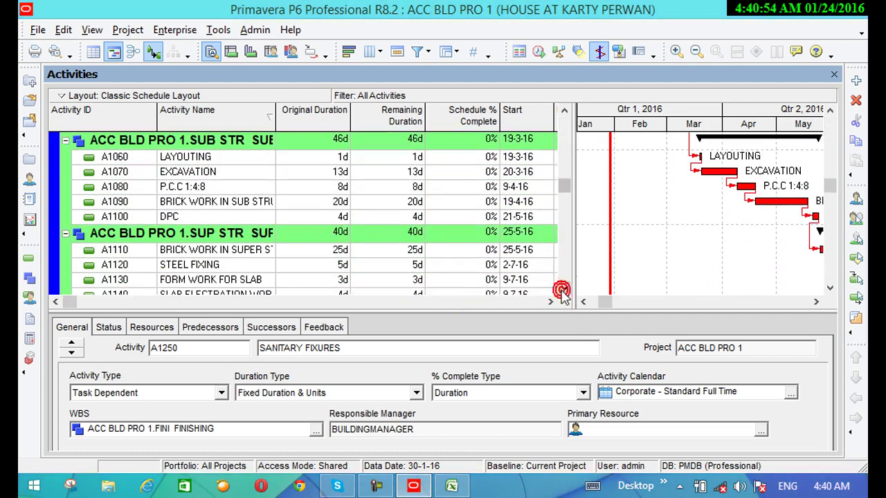
click(564, 287)
click(564, 287)
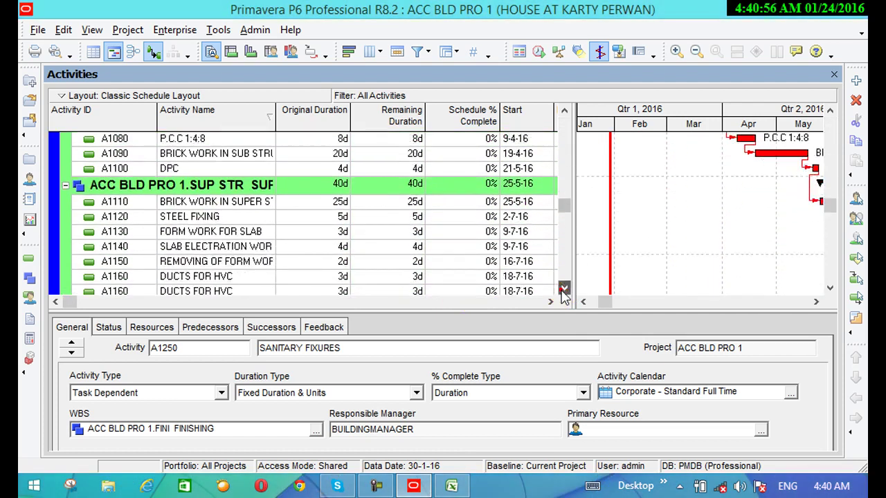
click(564, 287)
click(564, 288)
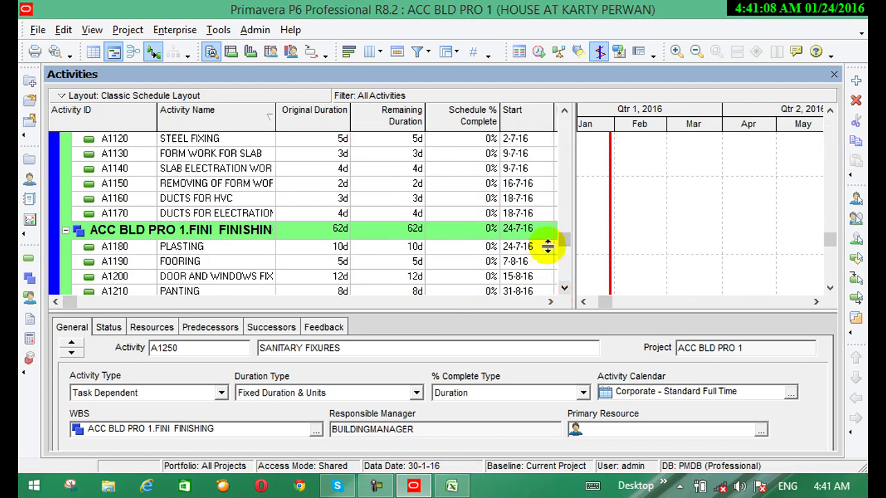
click(559, 131)
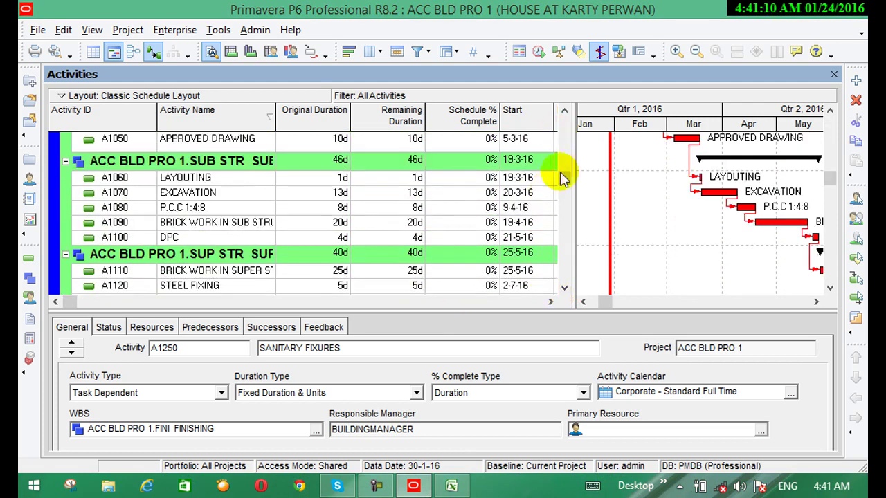
click(567, 134)
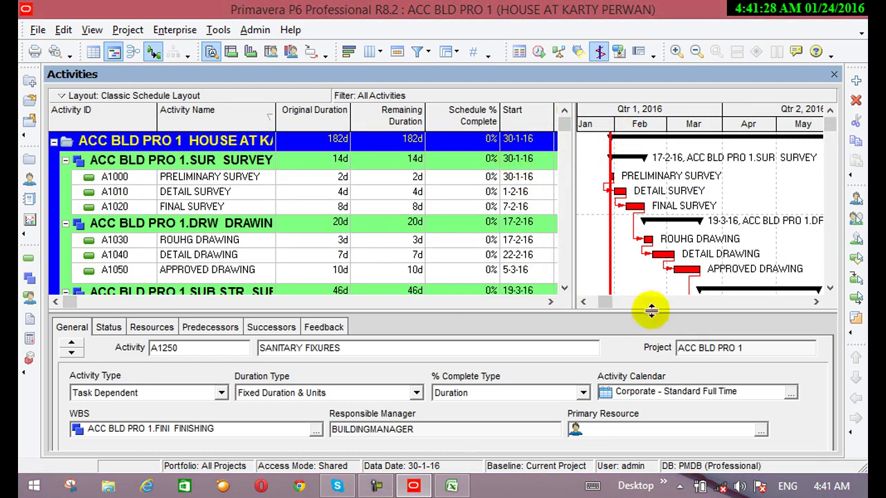
Follow the project summary bar along the Gantt timescale to check the project's finish date
click(816, 301)
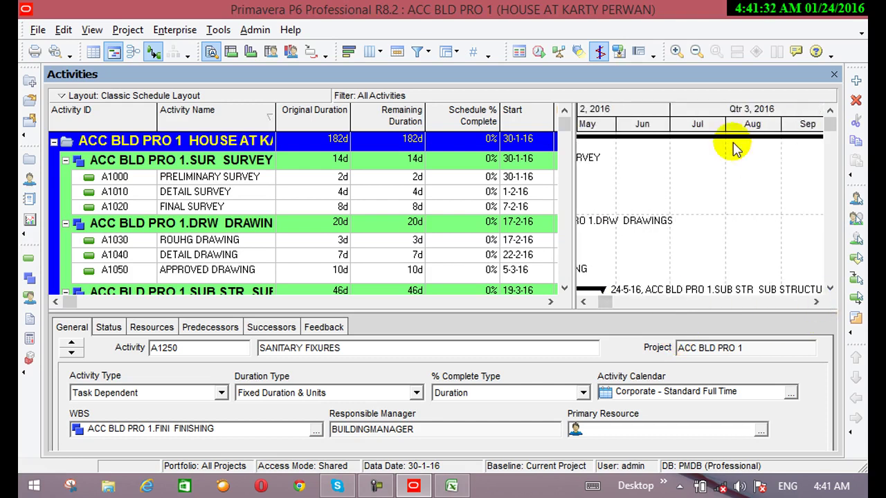
click(817, 302)
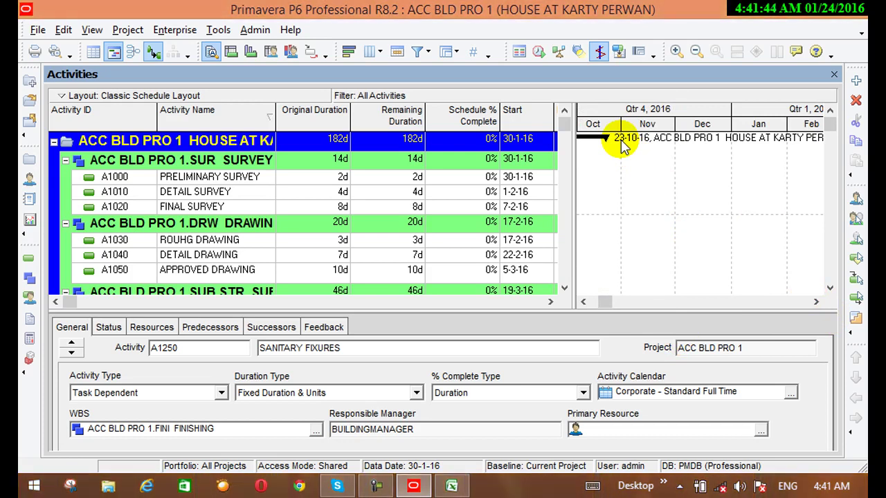
click(583, 302)
drag(583, 302, 583, 302)
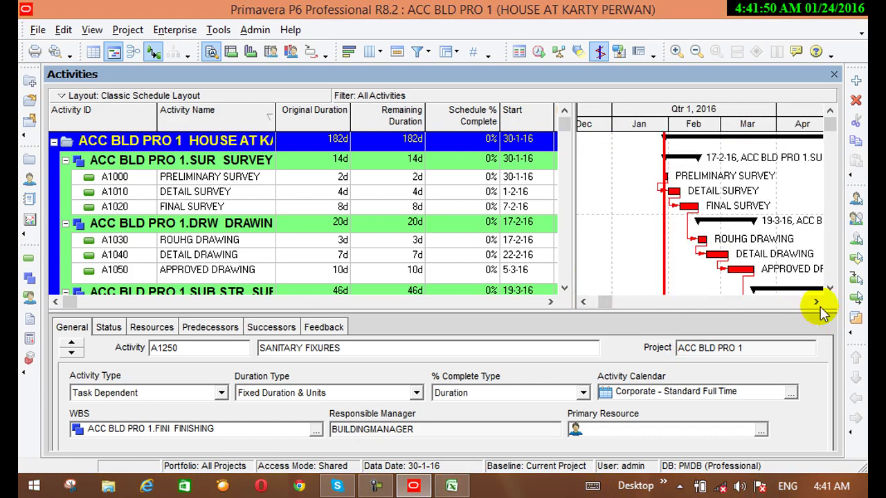
click(815, 301)
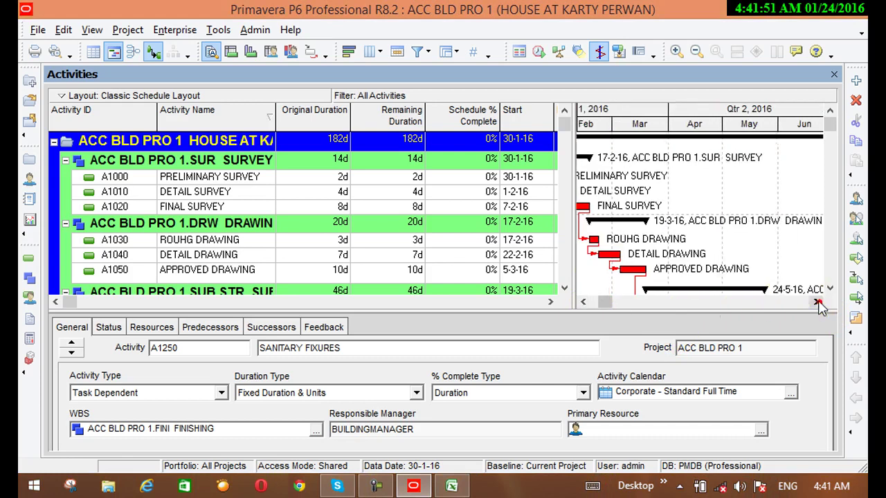
click(583, 302)
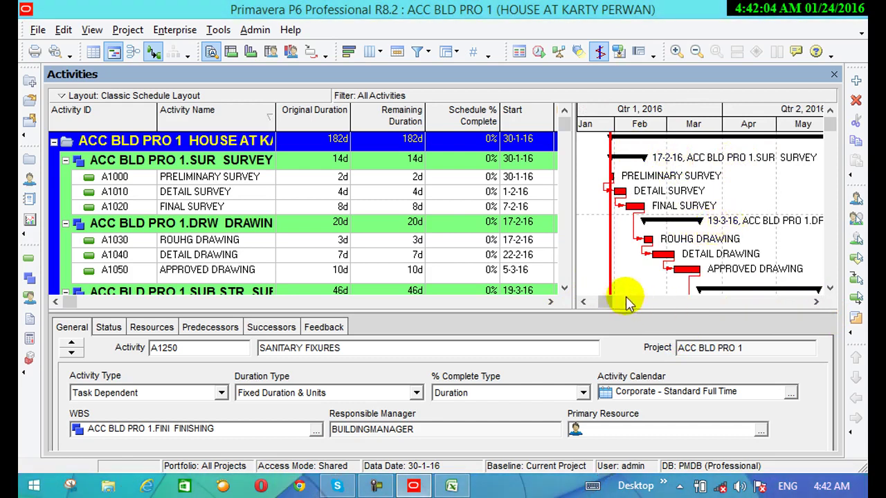
Follow the activity bars and relationship lines from the survey through the sub structure to the super structure in the Gantt chart
click(829, 288)
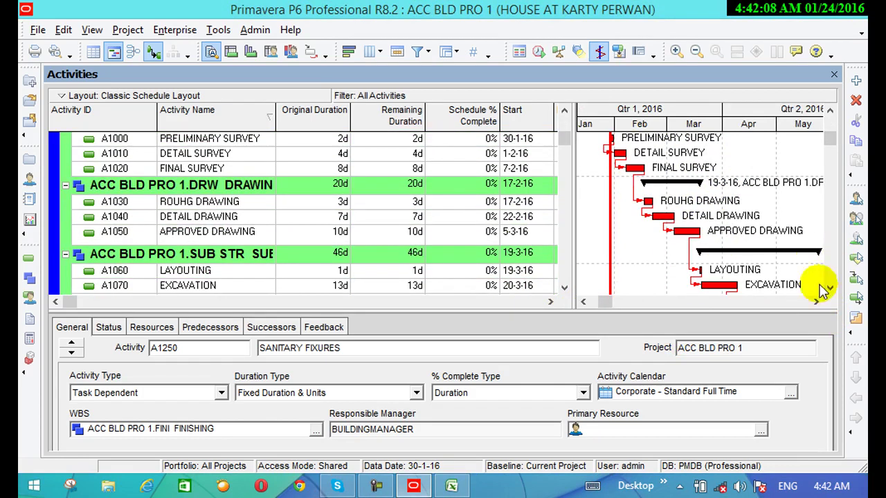
click(829, 287)
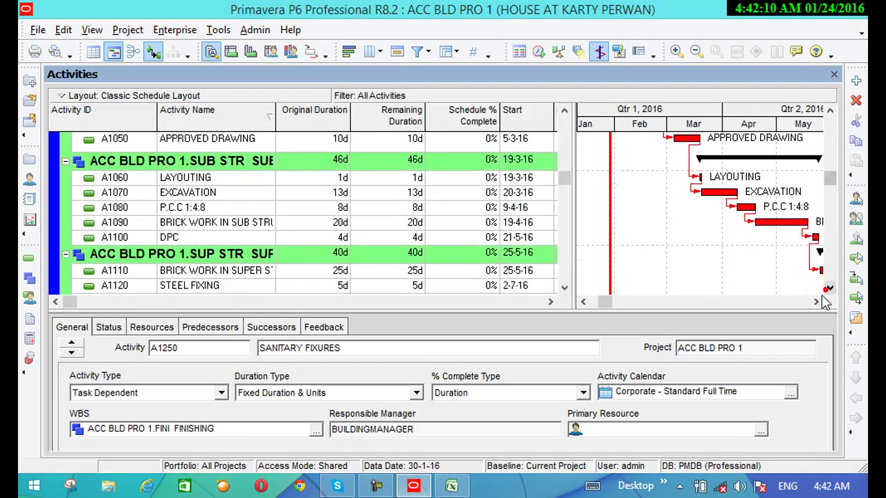
click(814, 302)
click(814, 302)
click(829, 287)
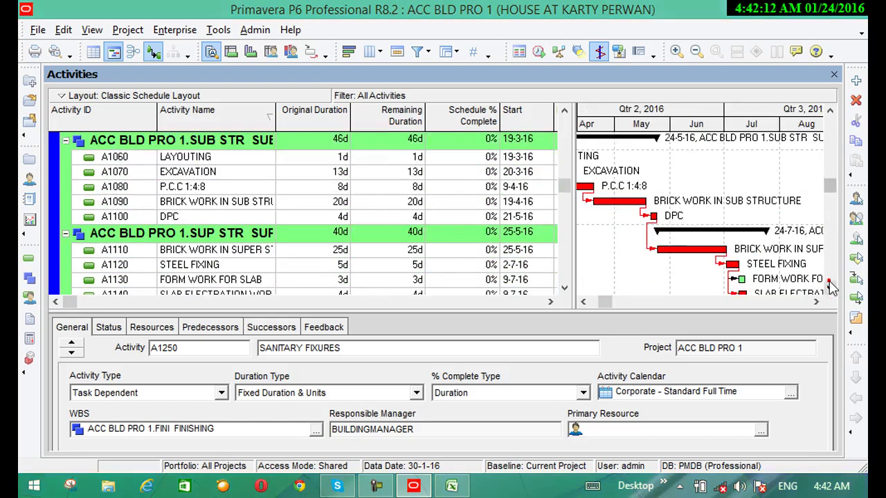
click(829, 288)
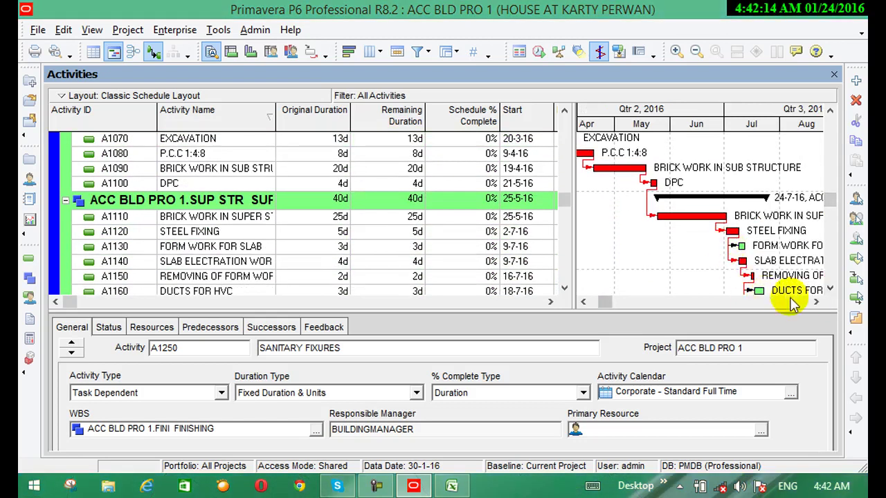
click(829, 165)
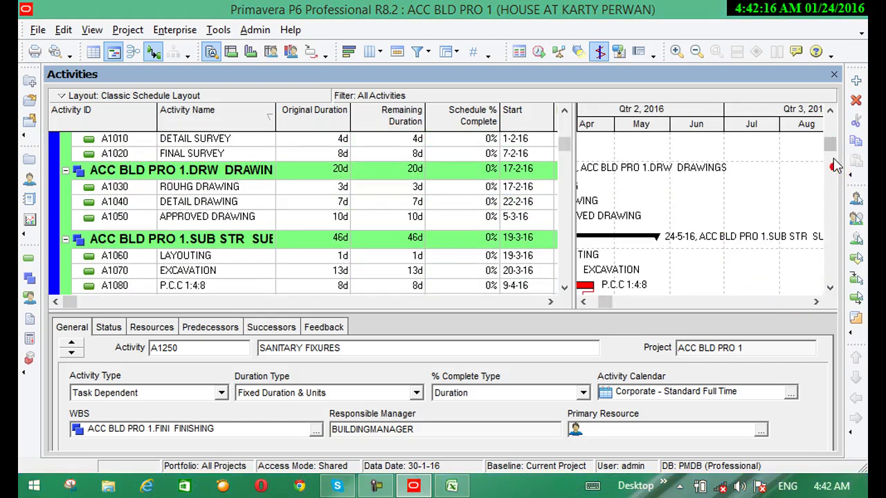
click(582, 303)
click(583, 303)
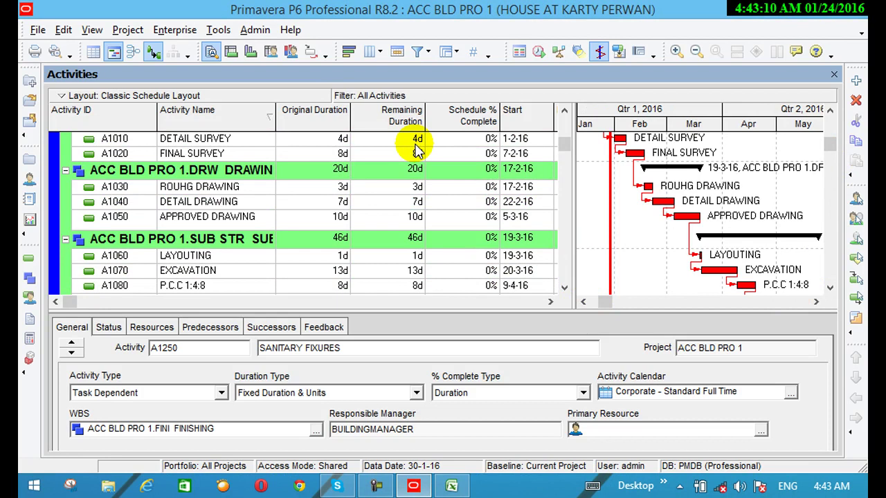
Examine the Gantt bars of the super structure activities, comparing STEEL FIXING with FORM WORK FOR SLAB
click(816, 302)
scroll(826, 286, down, 2)
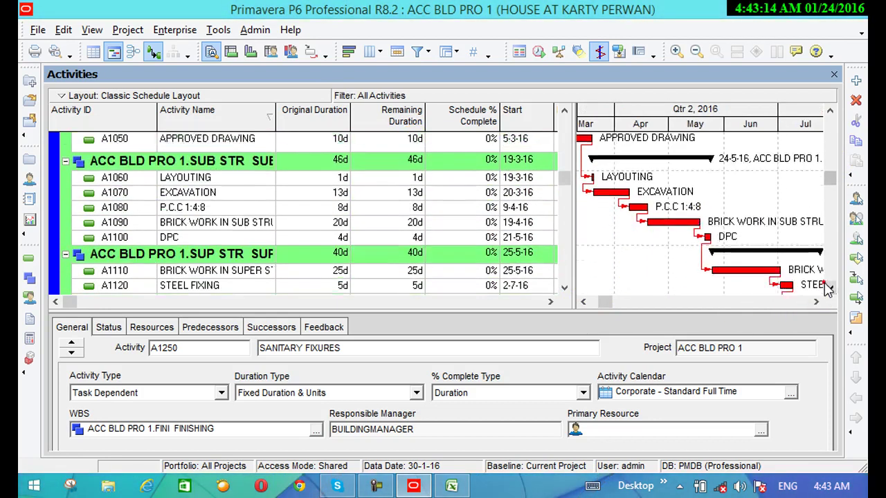
scroll(827, 289, down, 1)
click(816, 302)
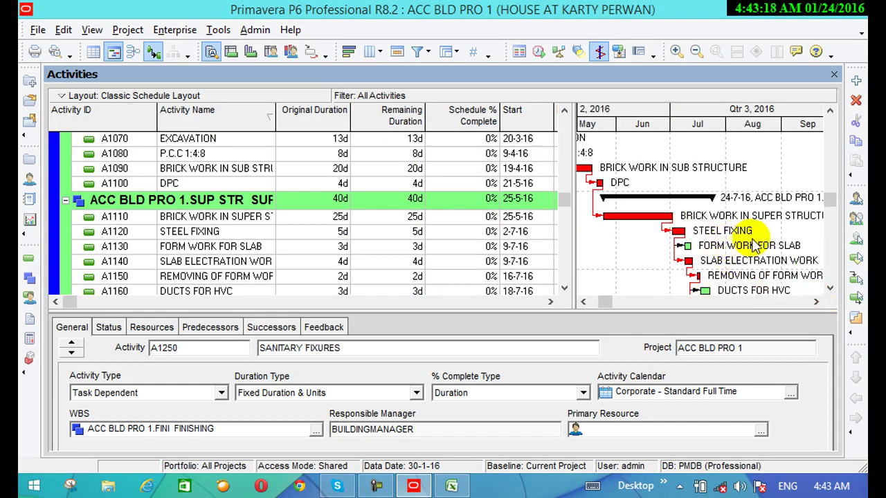
click(700, 238)
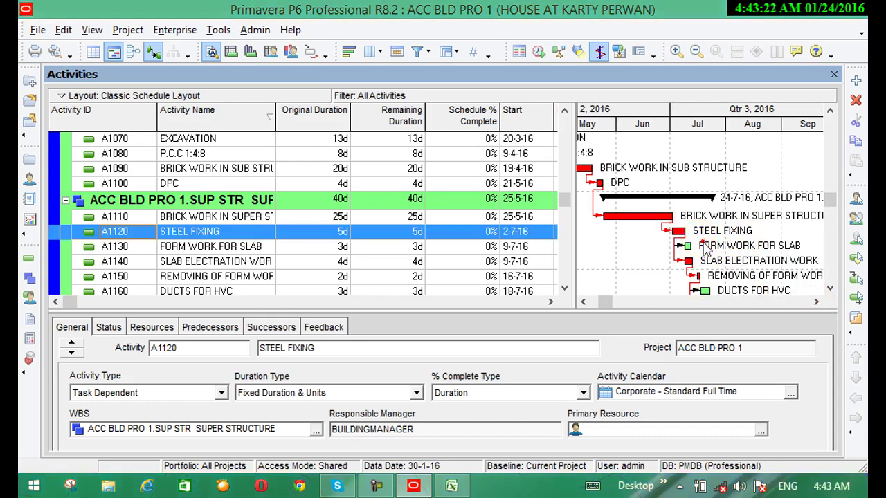
click(705, 247)
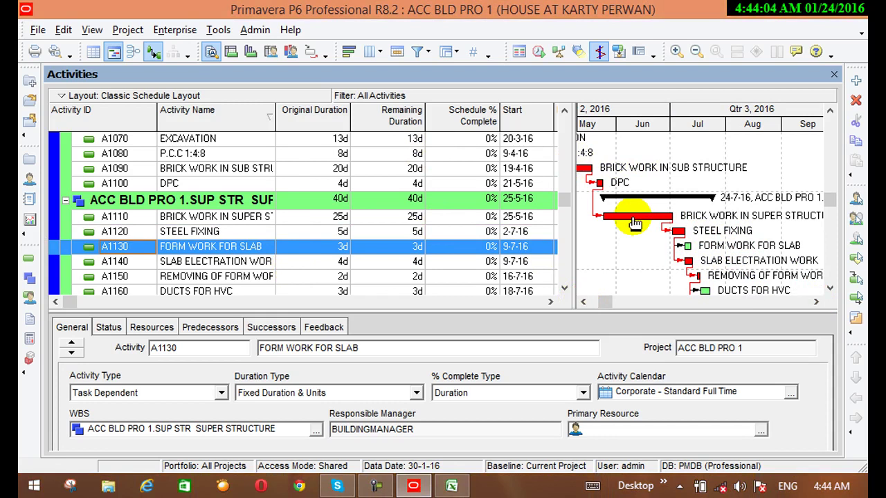
Review the bars at the project's start again, from the summary bar through the survey and drawing activities
click(582, 302)
click(582, 302)
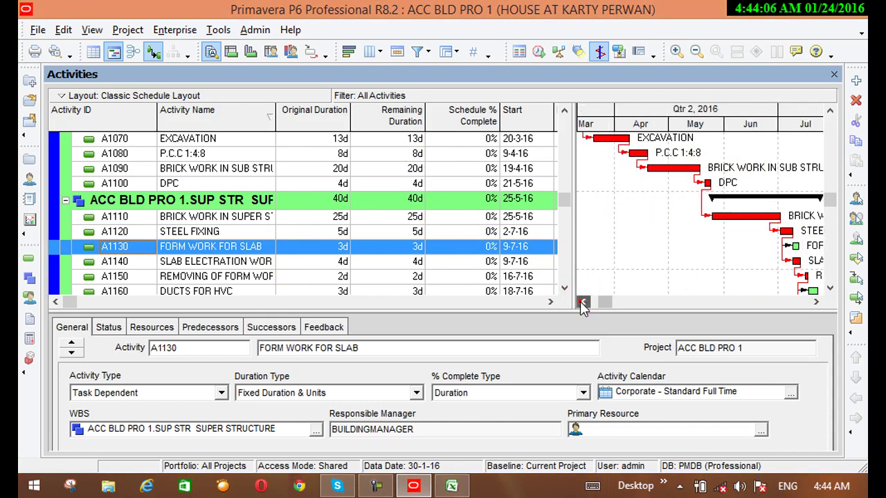
click(582, 303)
click(833, 146)
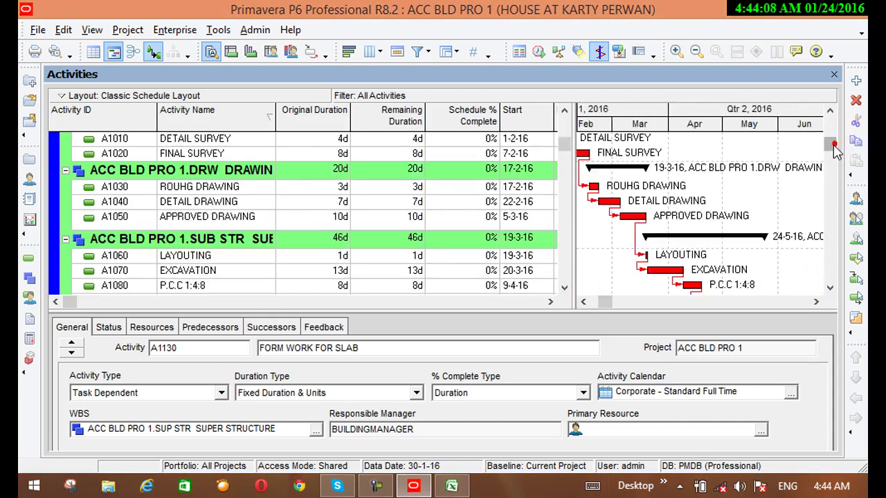
click(833, 139)
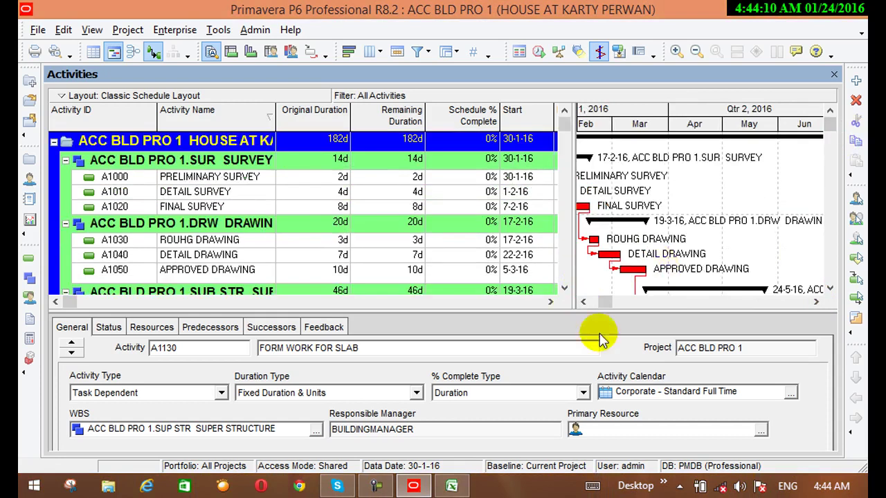
click(582, 303)
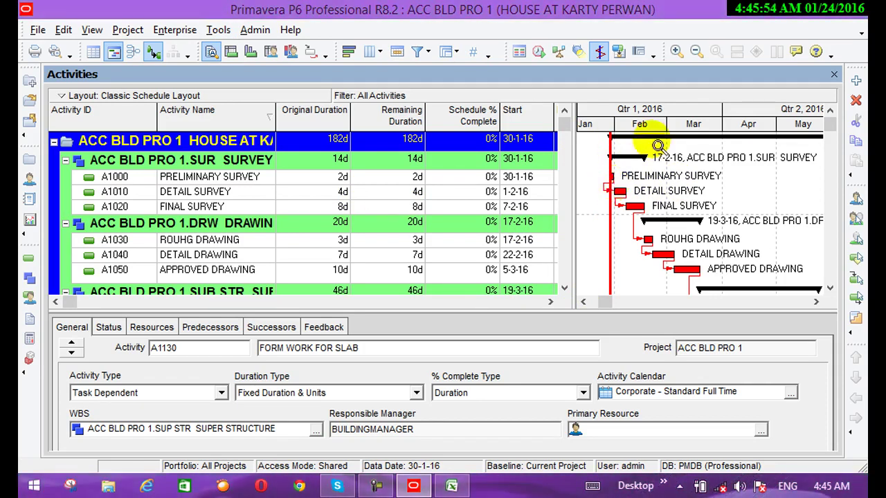
Compare the super structure bars of DUCTS FOR HVC and STEEL FIXING with their original durations
scroll(830, 286, down, 3)
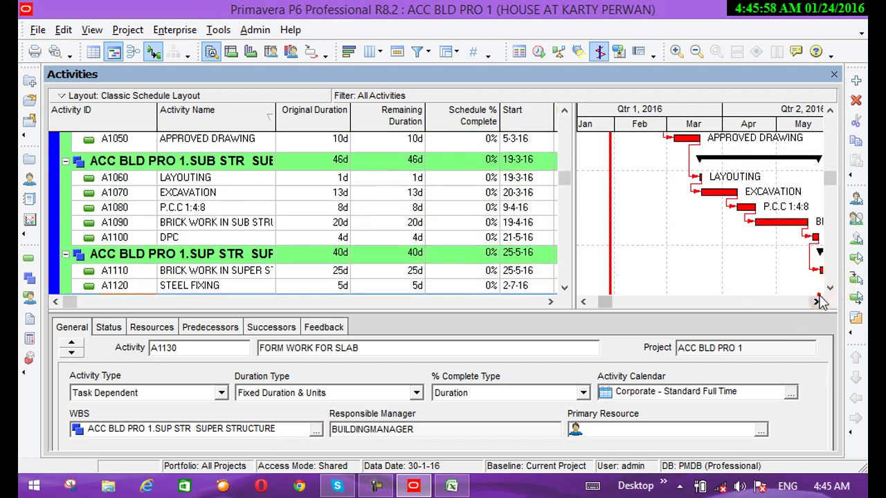
click(815, 302)
click(815, 302)
scroll(830, 289, down, 3)
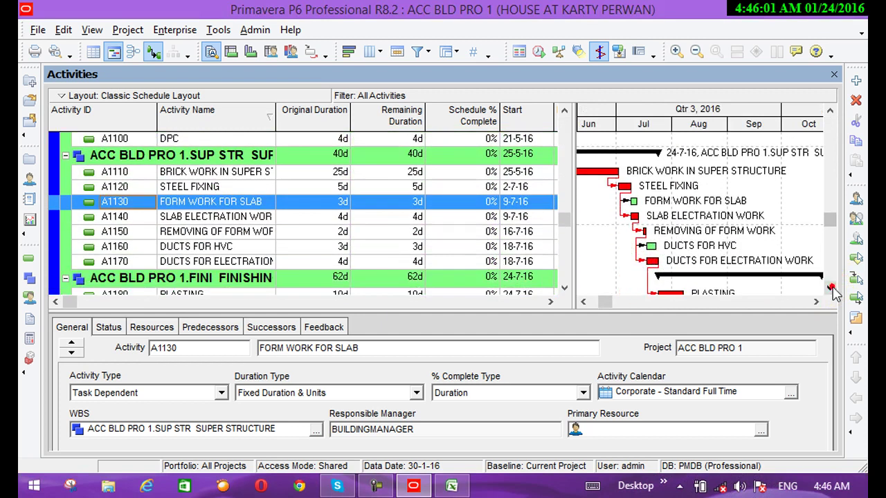
click(671, 247)
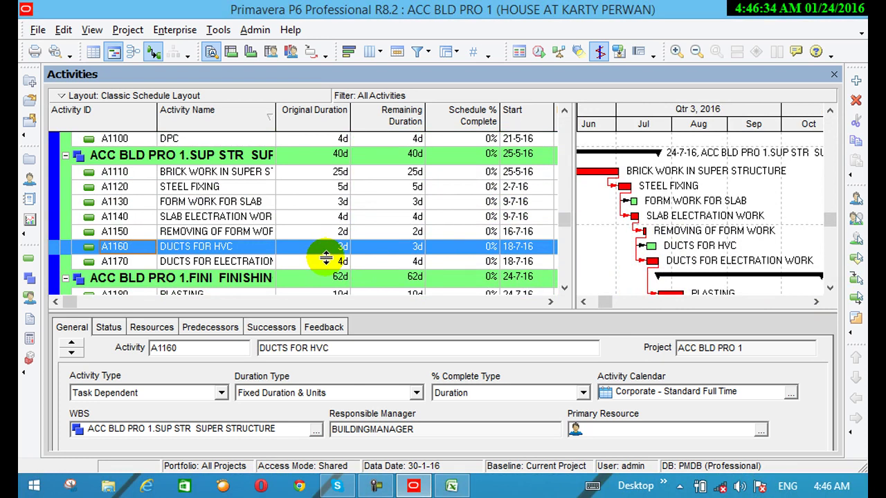
click(627, 194)
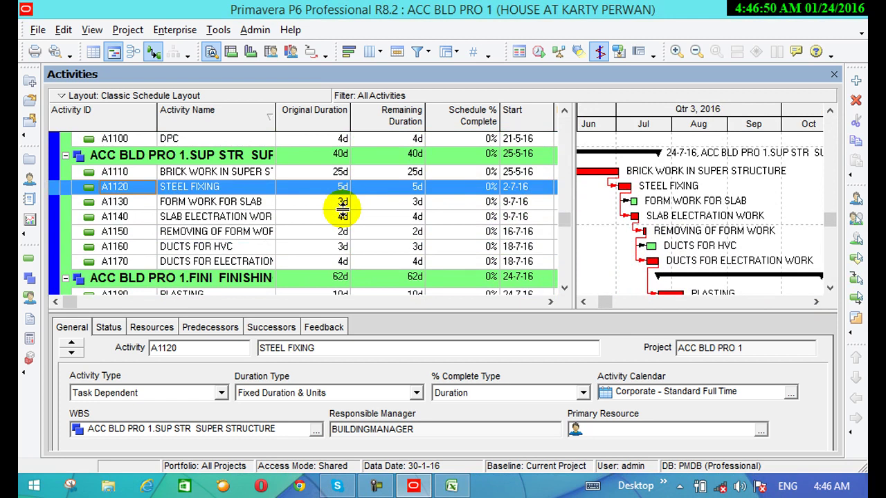
Set the original duration of DUCTS FOR HVC to 7d and schedule the project with the current data date of 30-1-16
click(679, 247)
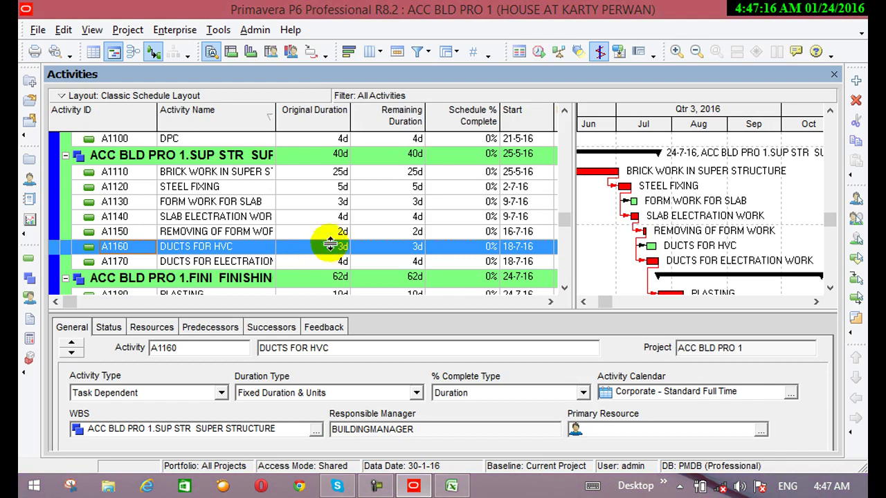
click(335, 247)
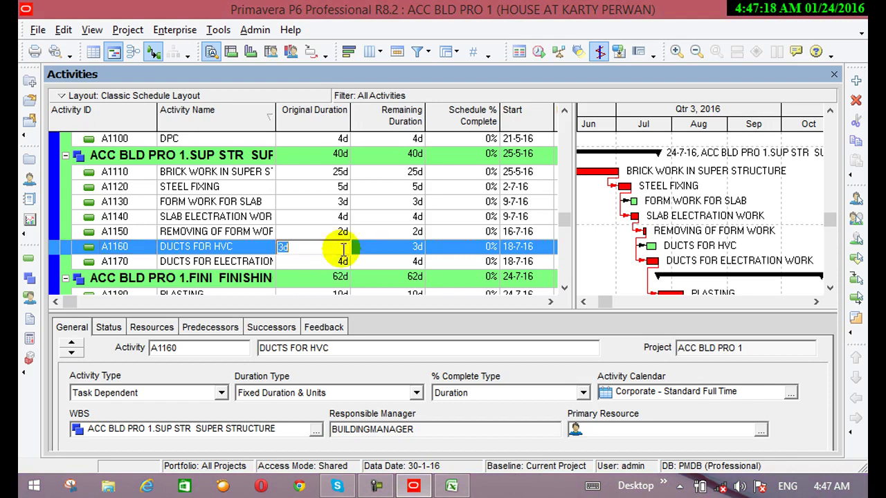
click(281, 247)
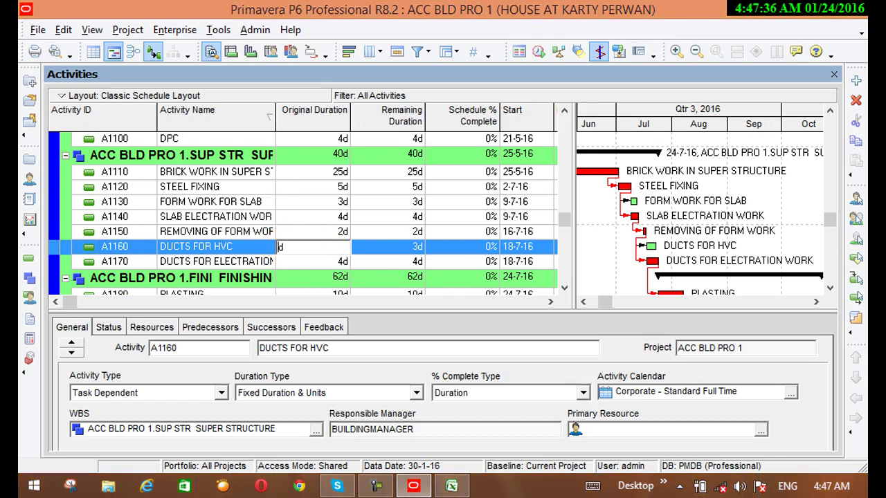
click(282, 252)
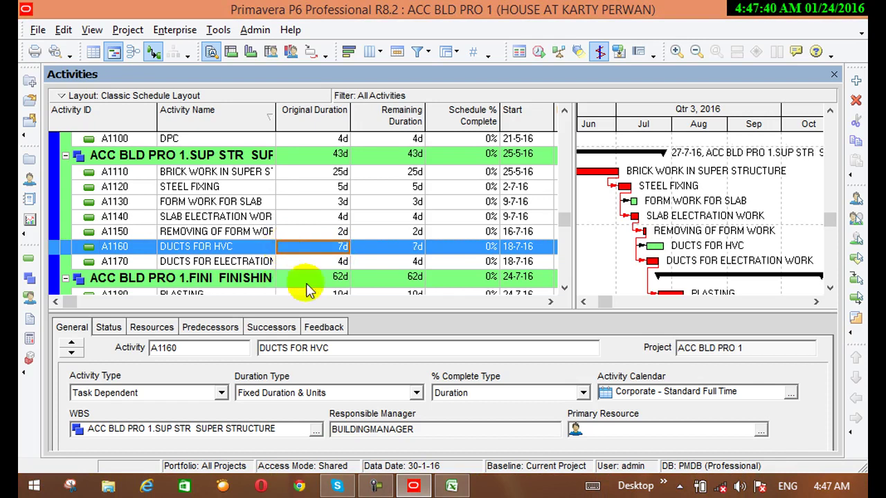
click(538, 52)
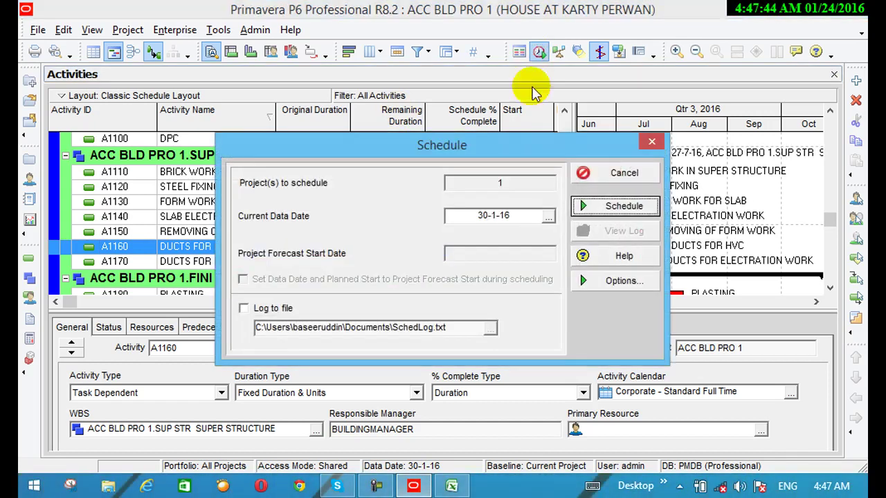
click(620, 213)
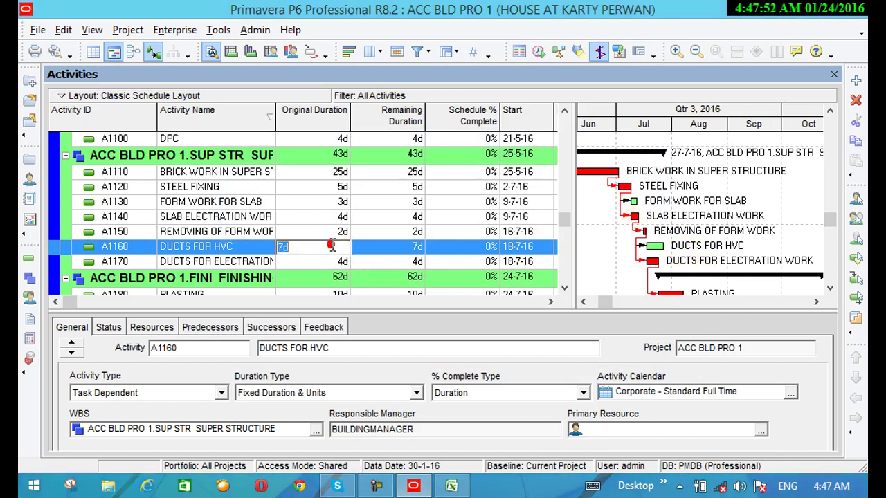
Confirm 7d as the original duration of DUCTS FOR HVC and reschedule the project with the data date of 30-1-16
click(285, 247)
click(283, 247)
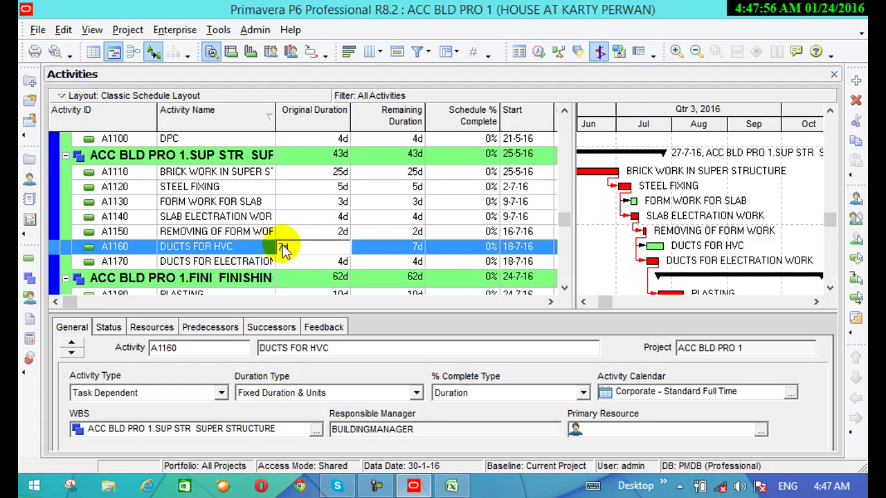
key(Return)
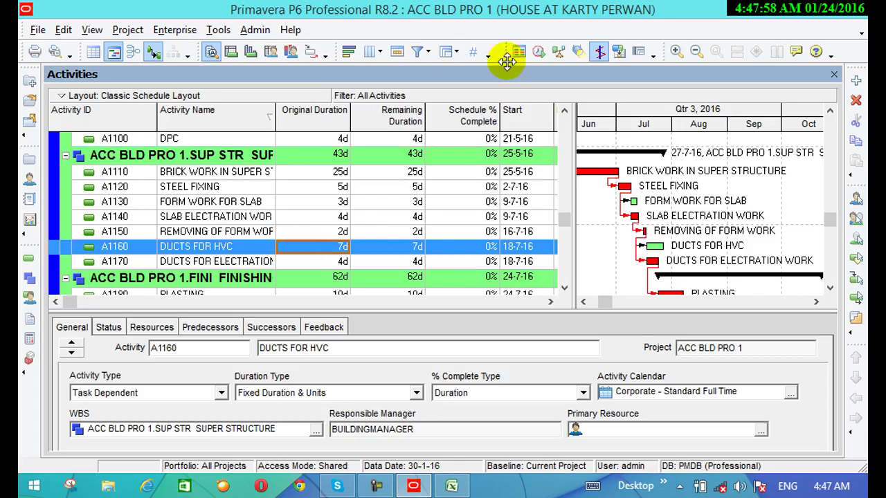
click(537, 52)
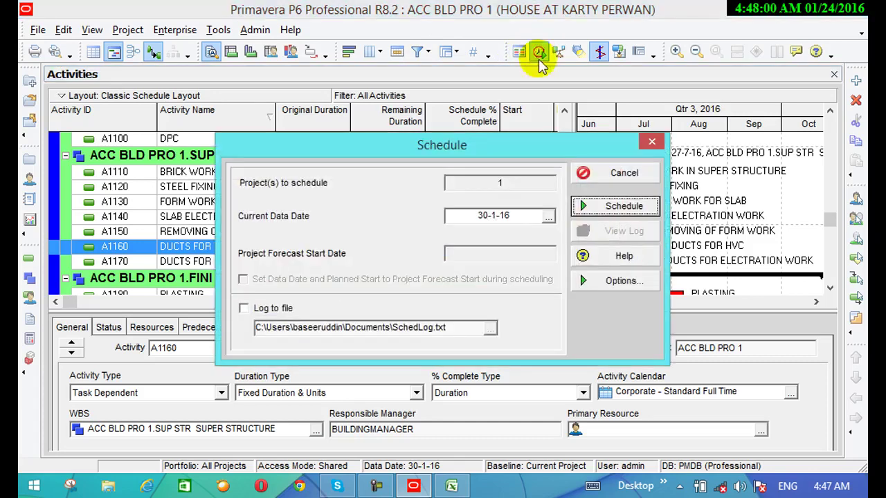
click(588, 206)
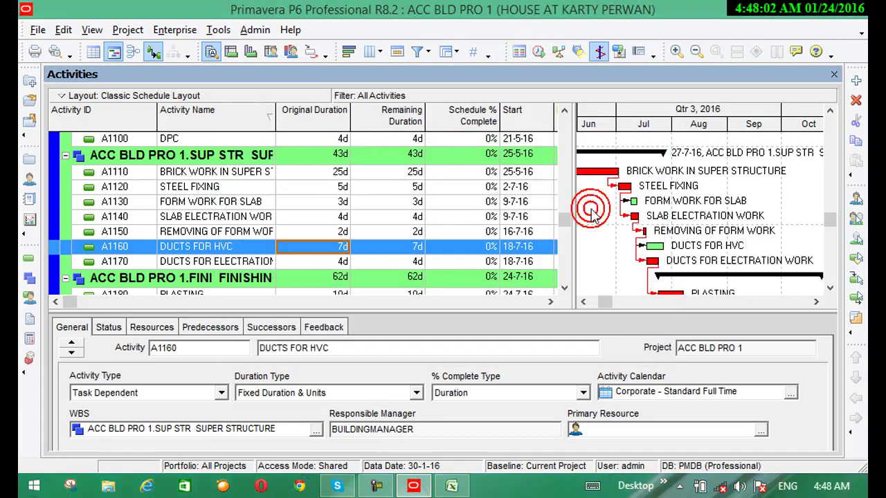
Set the original duration of DUCTS FOR ELECTRATION WORK to 10d and reschedule the project
click(342, 263)
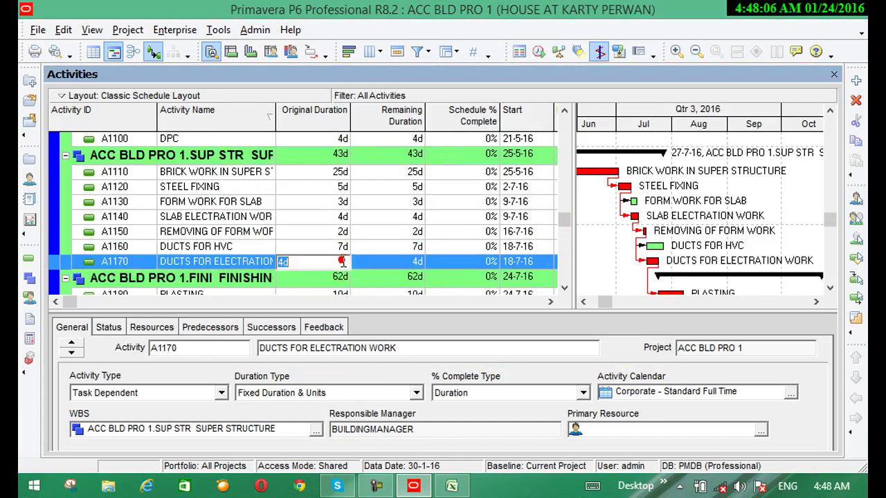
click(337, 262)
click(284, 262)
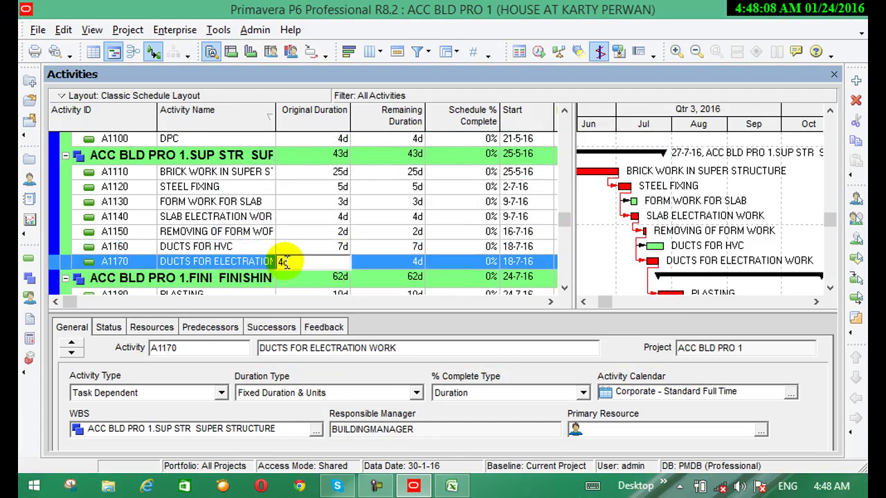
click(282, 260)
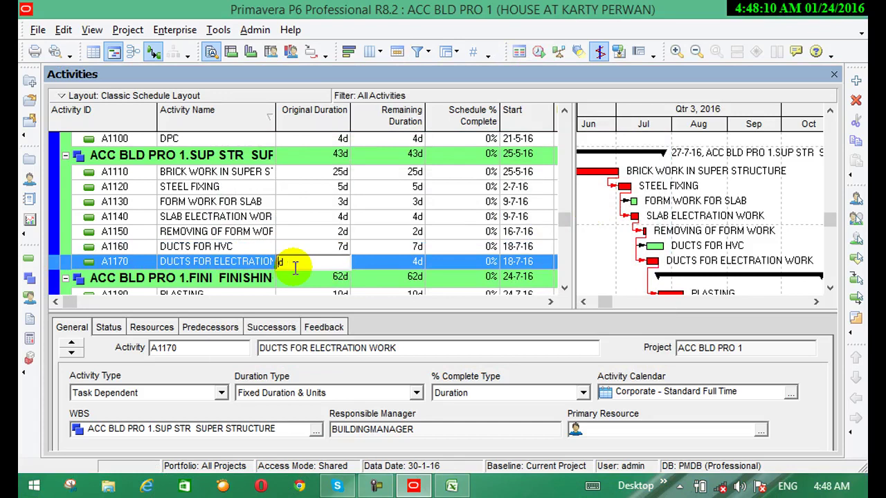
text(1)
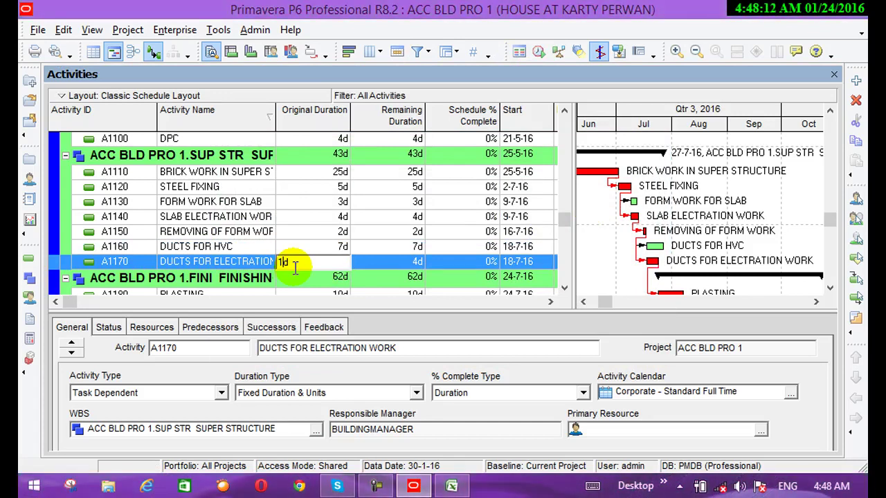
text(0)
key(Return)
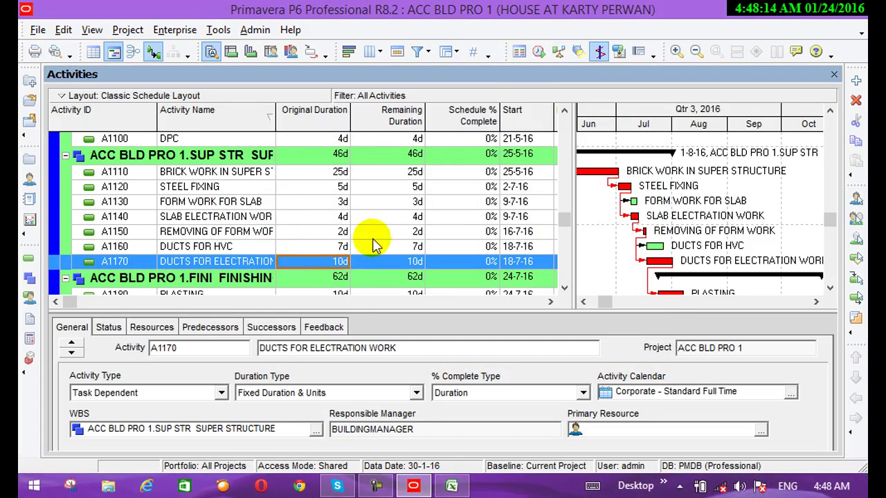
click(539, 53)
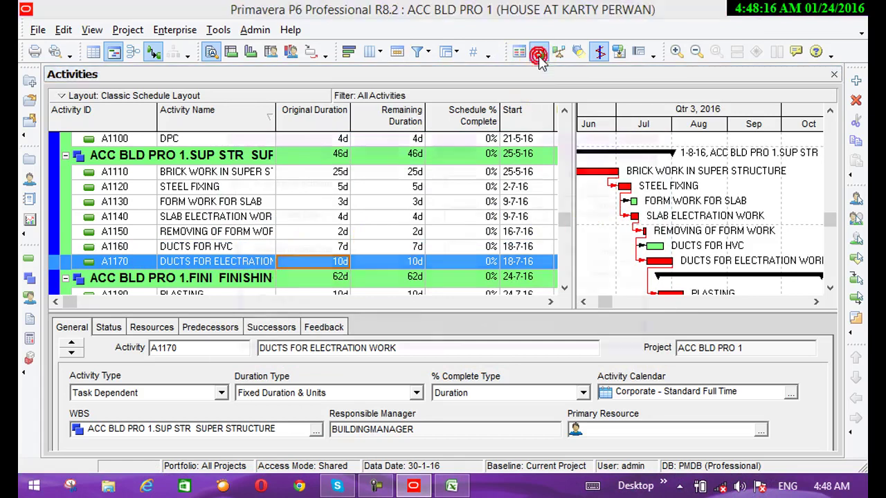
click(603, 216)
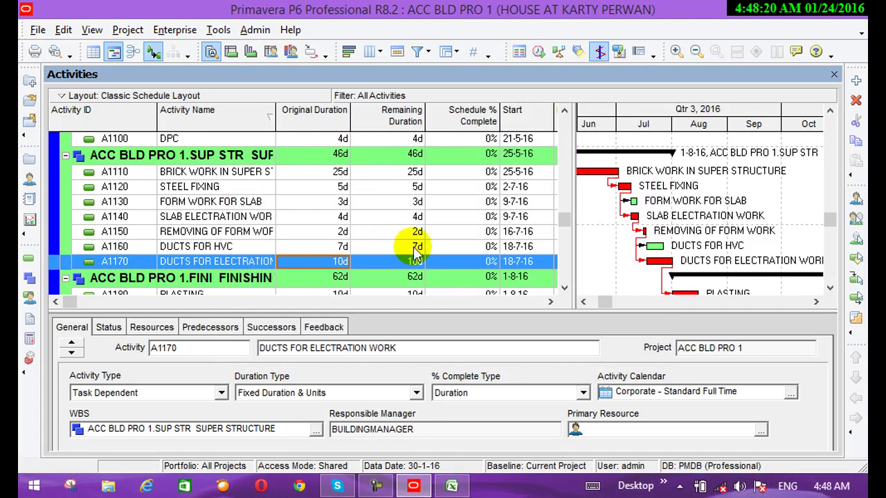
Set the original duration of DUCTS FOR HVC to 18d and reschedule the project with the data date of 30-1-16
click(341, 248)
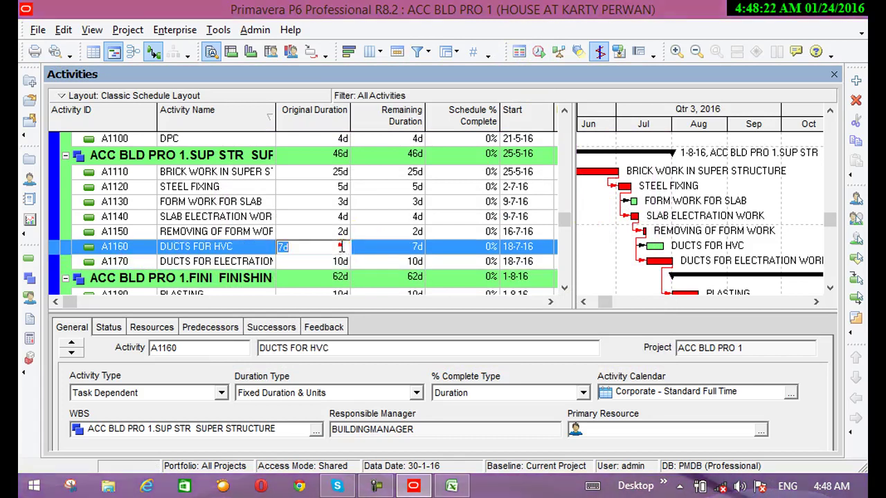
click(330, 247)
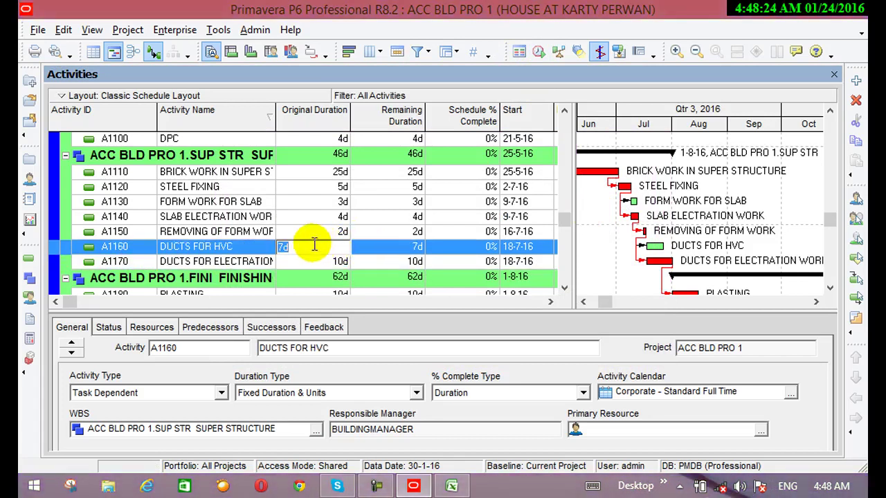
click(284, 243)
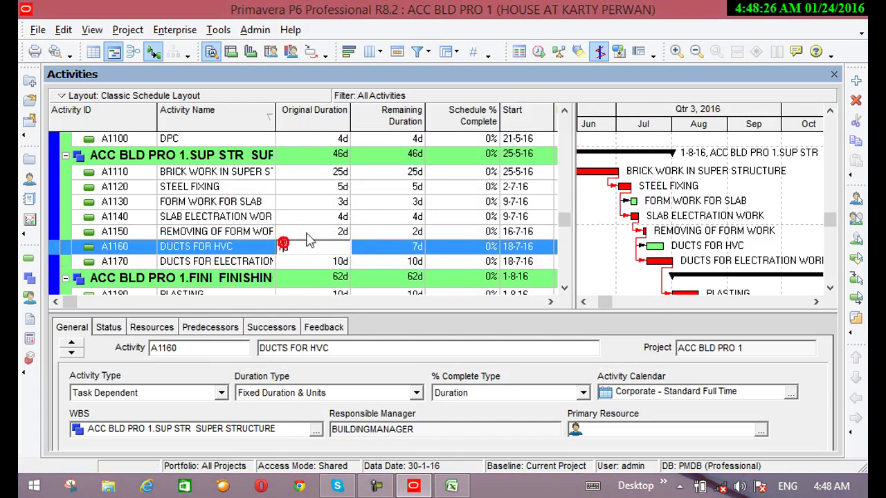
click(300, 255)
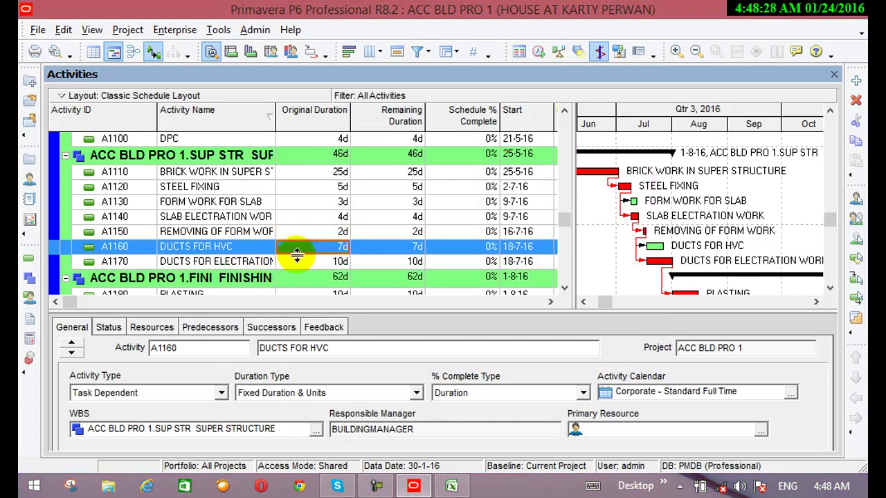
click(322, 249)
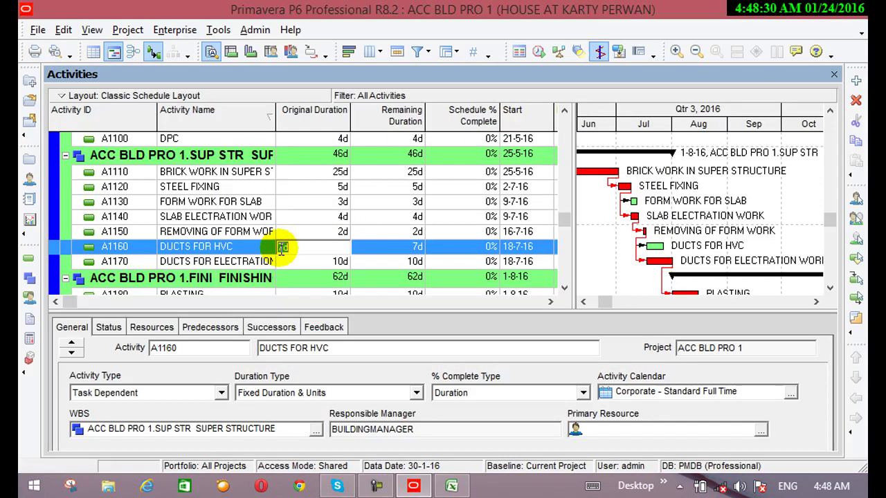
click(285, 248)
key(BackSpace)
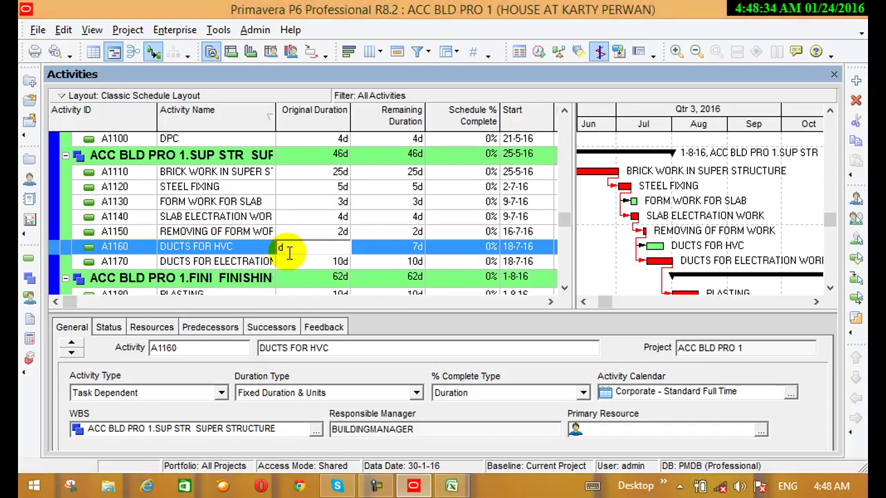
text(18)
click(287, 250)
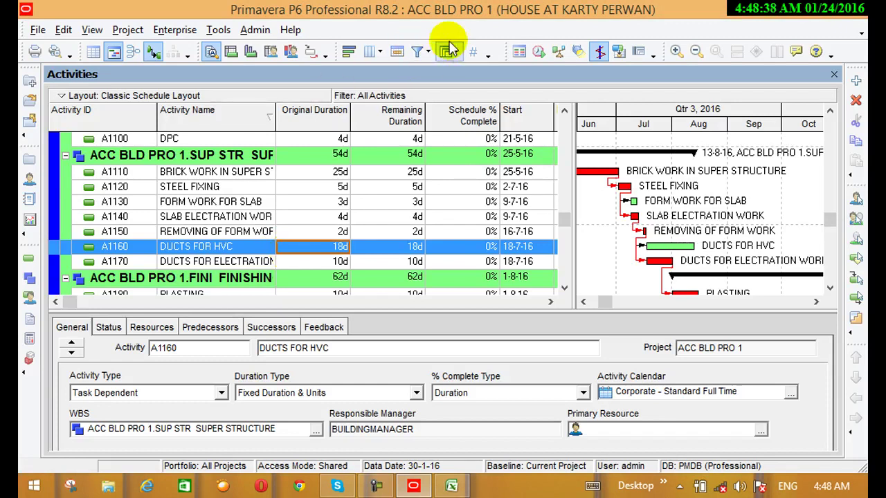
click(534, 53)
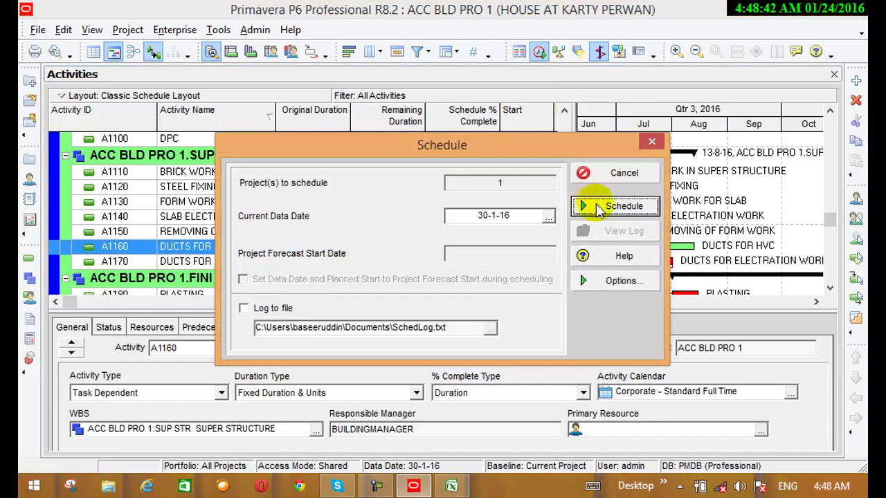
click(599, 209)
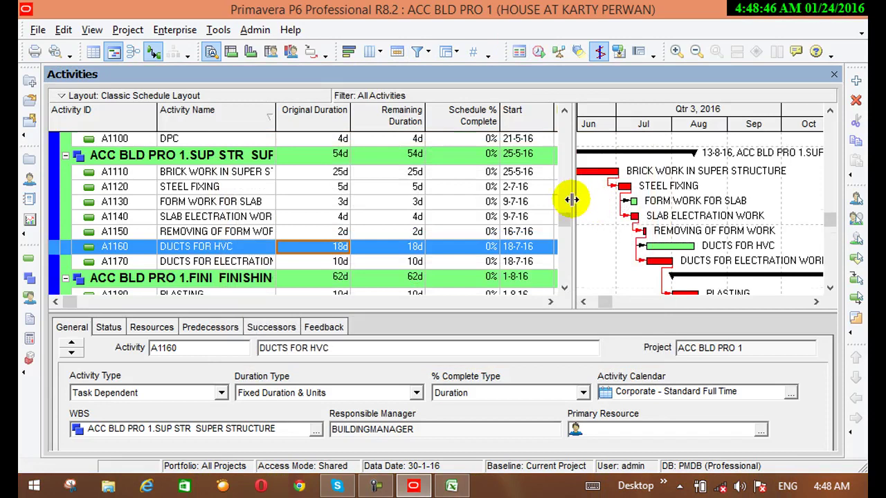
Examine the rescheduled finishing and super structure bars, and the Gantt chart back to the project start
scroll(572, 200, down, 1)
scroll(571, 200, down, 3)
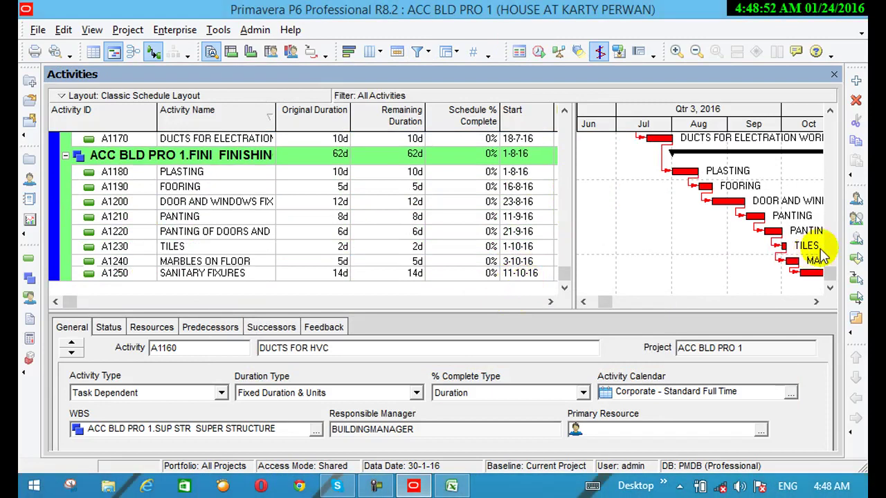
scroll(822, 256, up, 4)
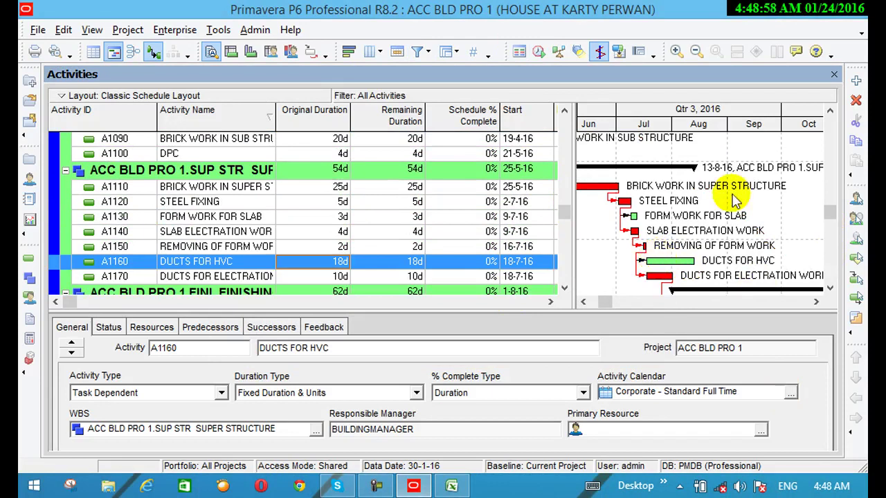
scroll(836, 158, up, 7)
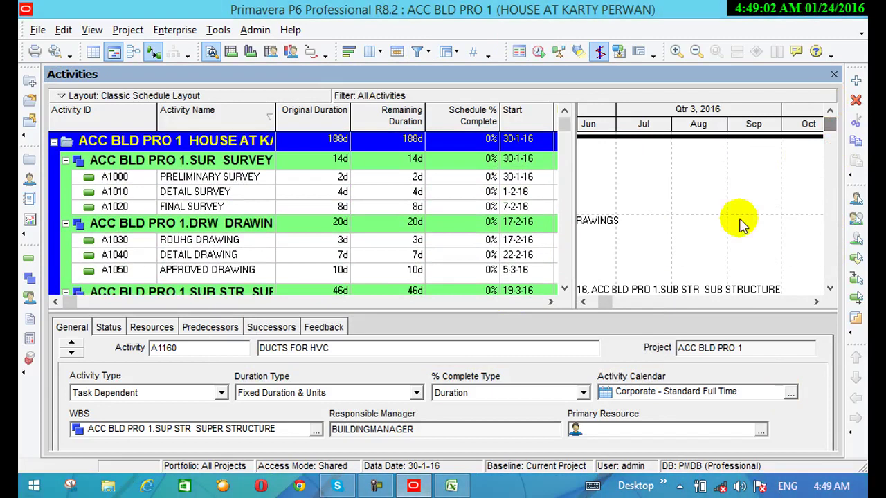
click(585, 302)
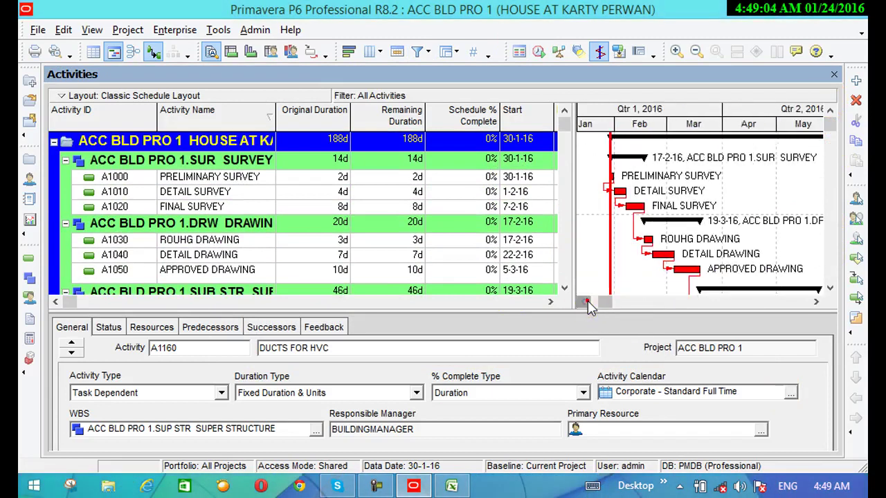
click(817, 301)
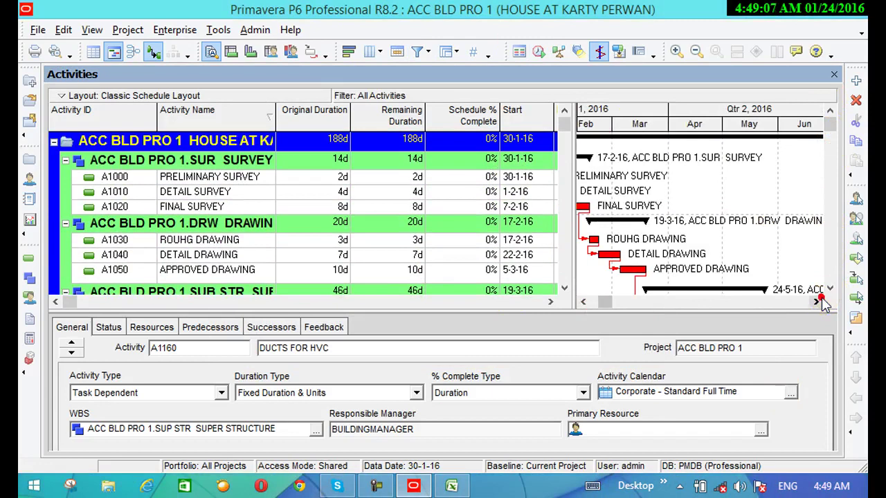
click(583, 302)
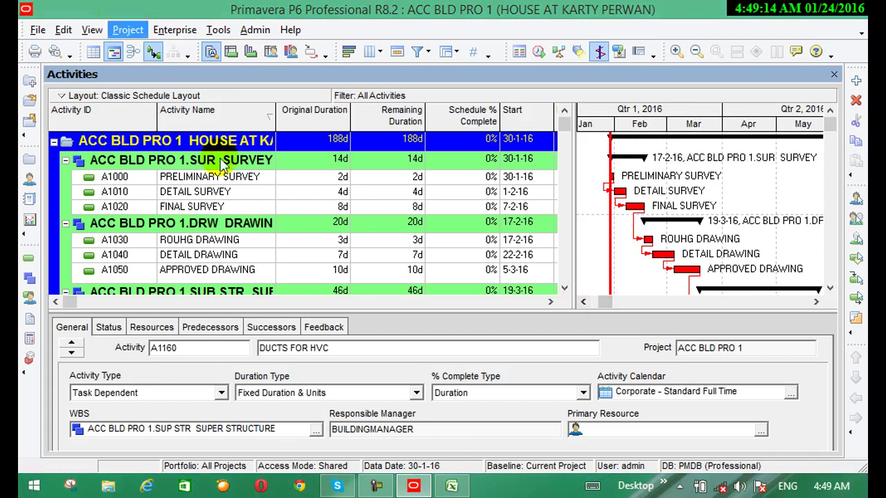
click(317, 177)
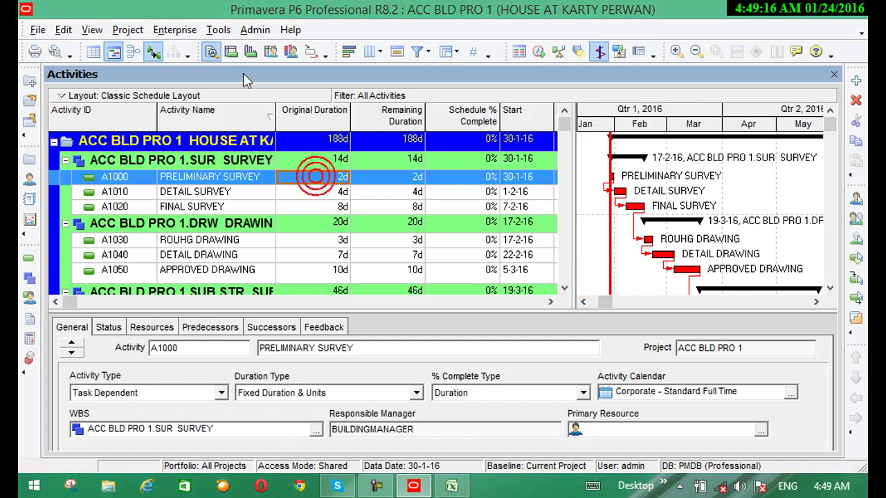
click(217, 35)
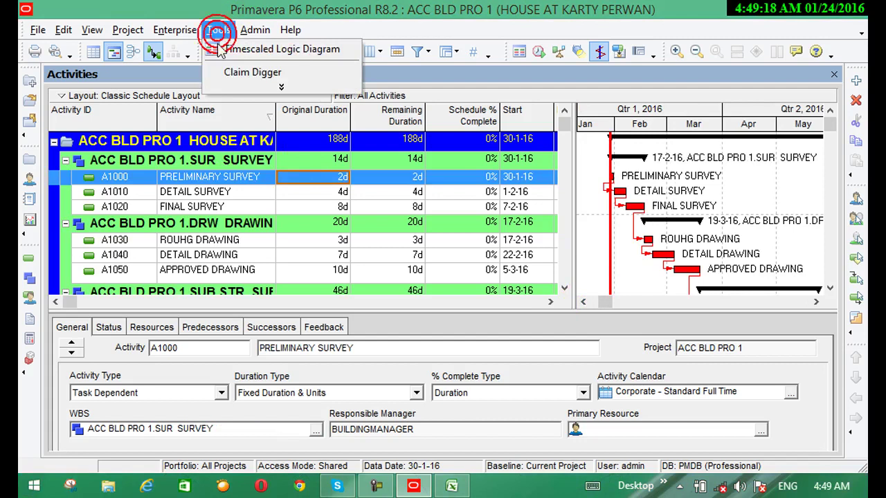
click(239, 89)
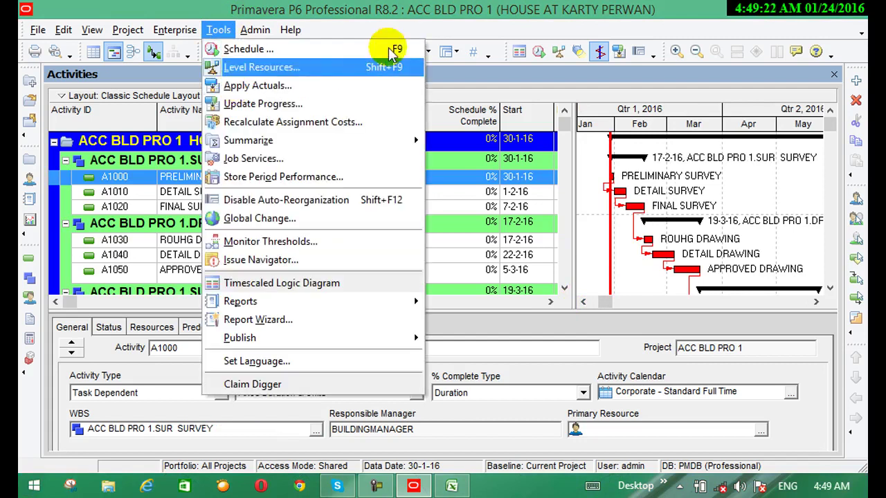
click(407, 30)
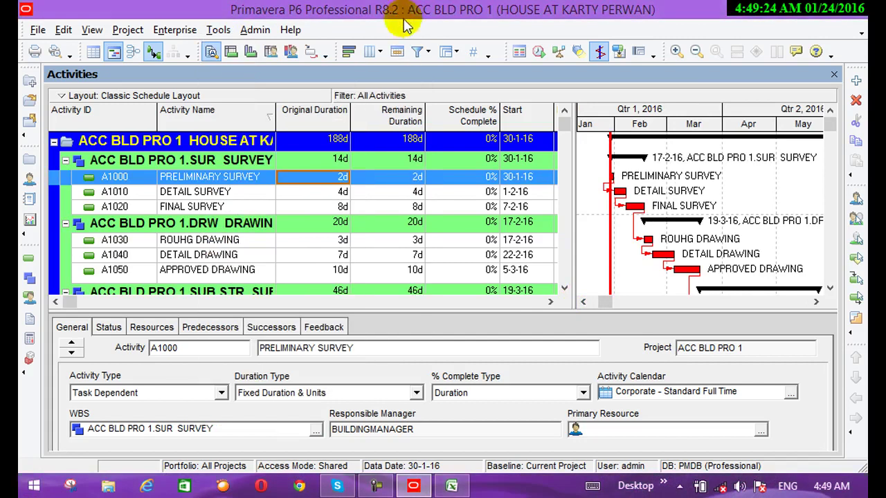
click(583, 302)
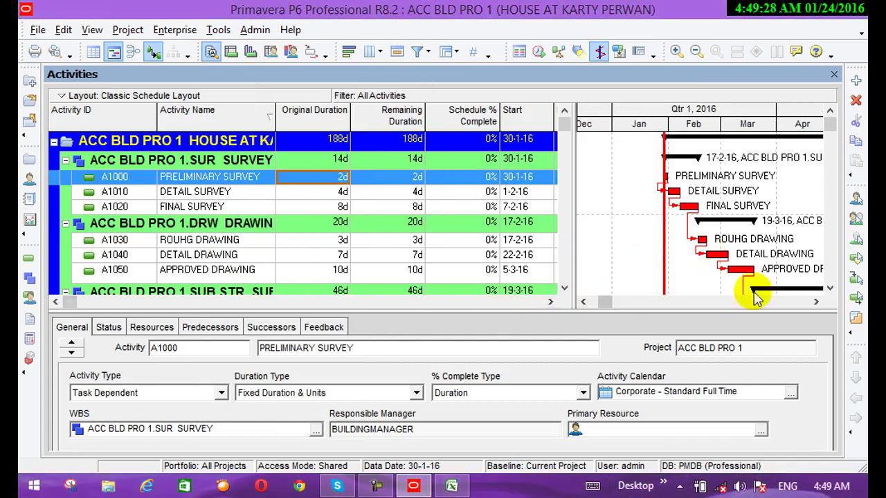
click(816, 302)
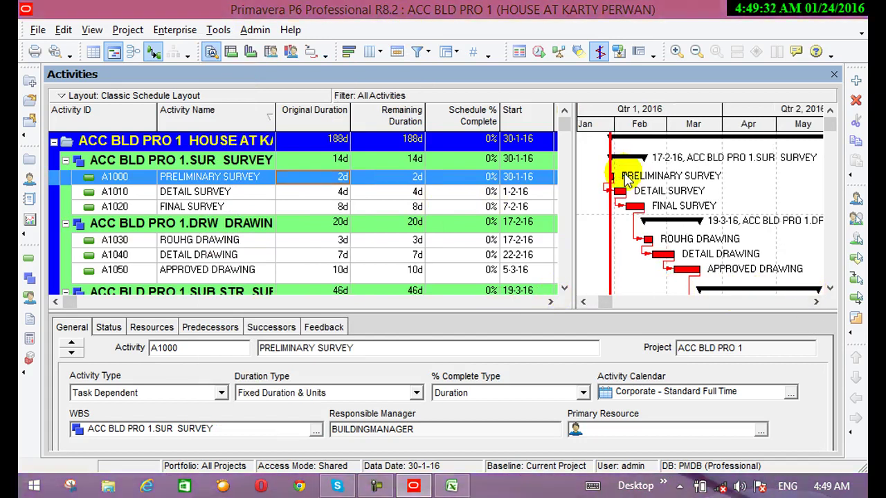
Try to change the start date of the SANITARY FIXURES activity in the finishing group
click(565, 288)
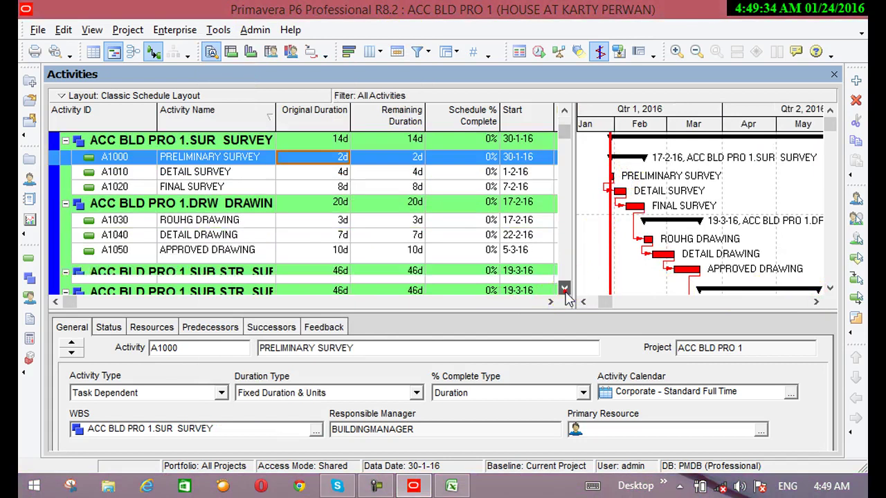
drag(564, 288, 564, 289)
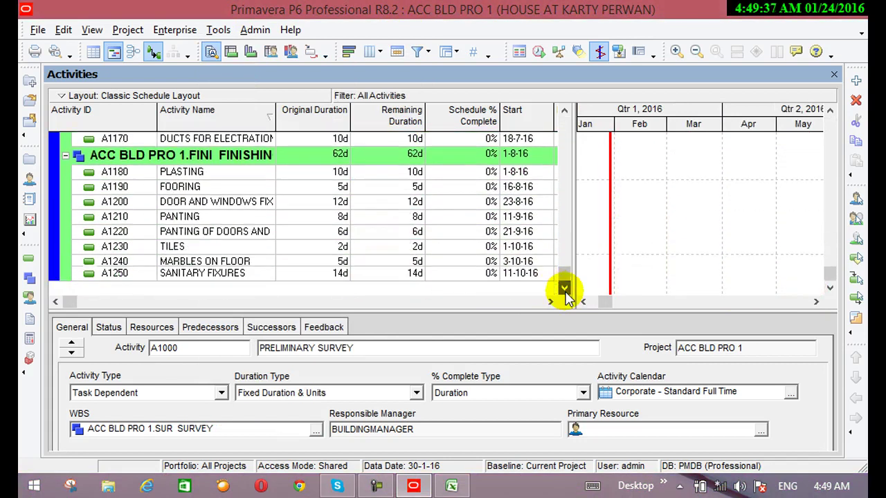
click(512, 274)
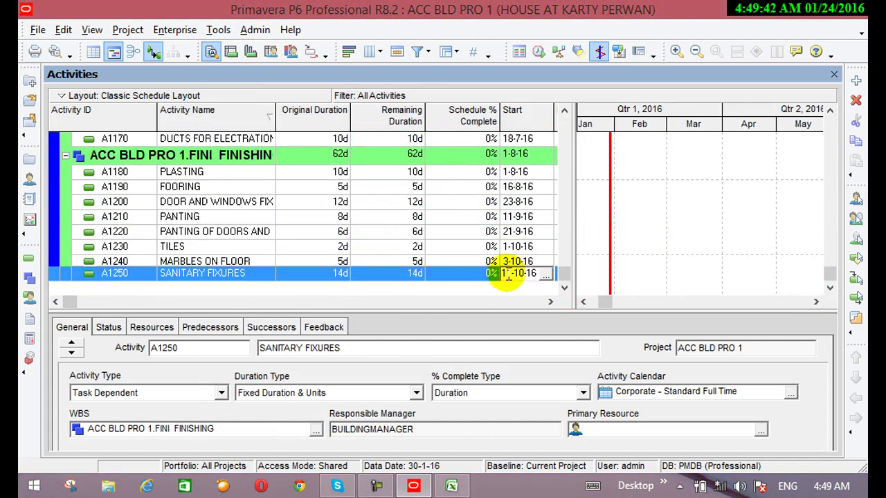
click(511, 275)
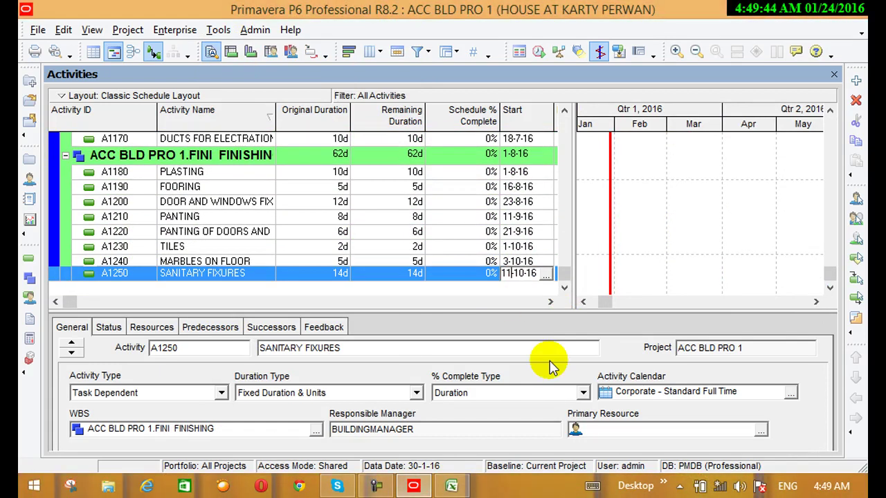
key(BackSpace)
text(12)
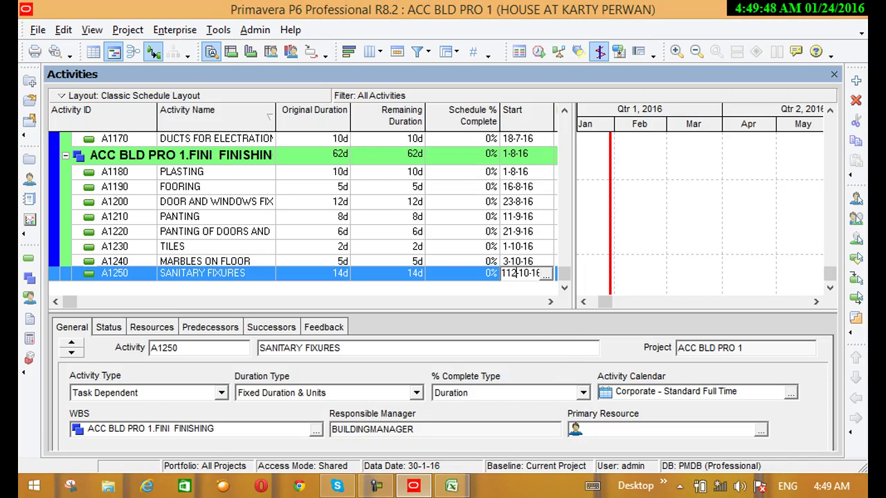
click(549, 362)
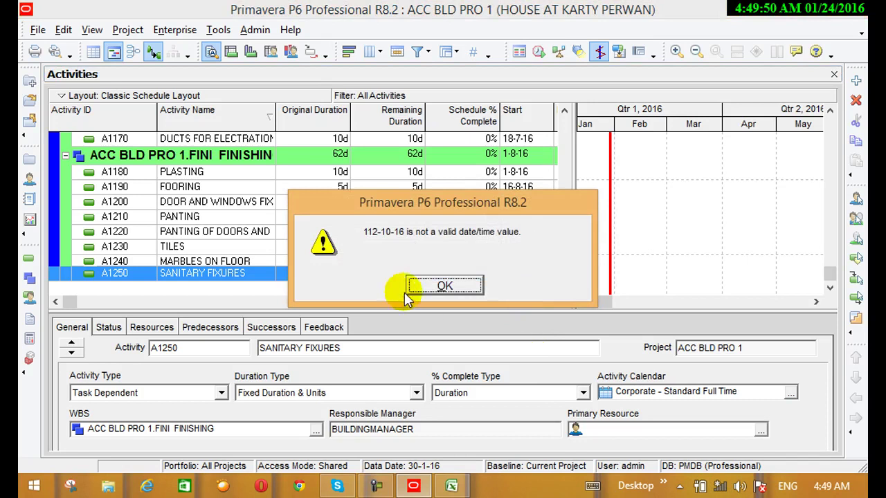
click(432, 284)
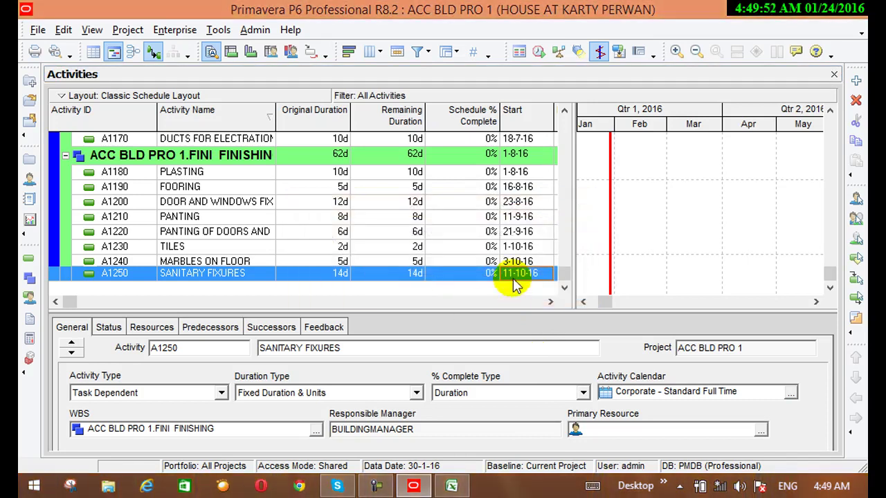
Set the start date of SANITARY FIXURES to 12-10-16 and accept a Start On or After constraint on that date
click(512, 274)
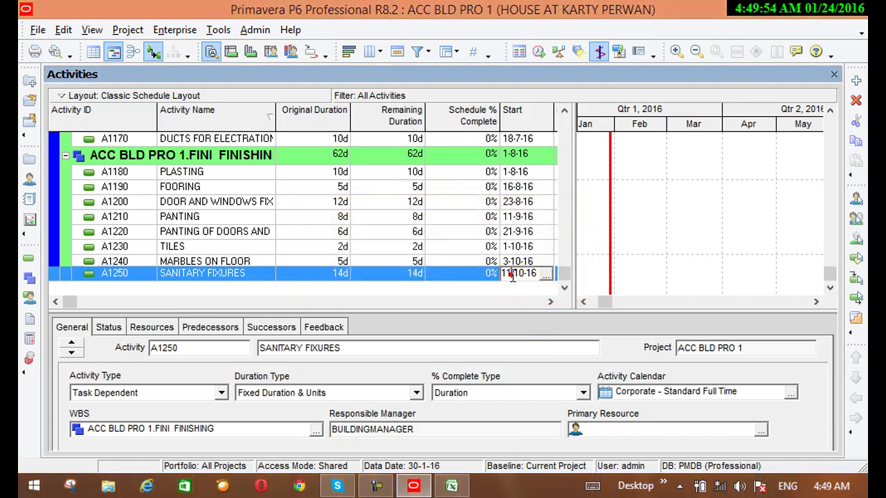
key(BackSpace)
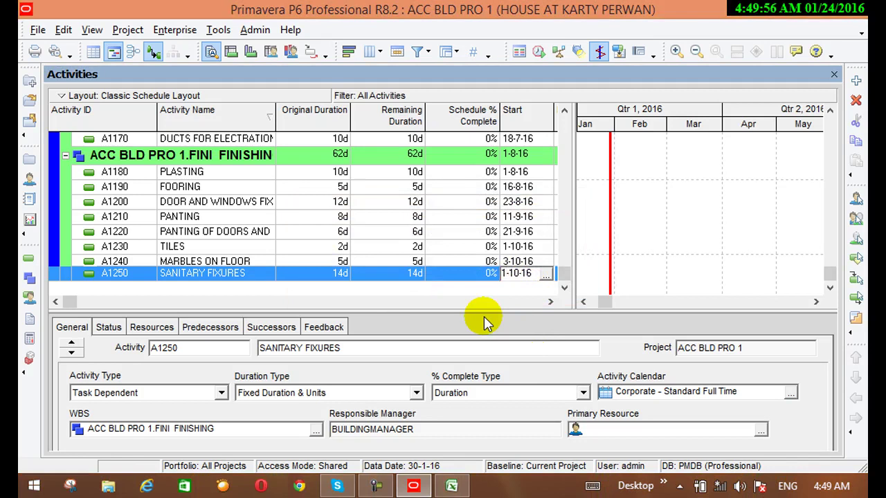
text(2)
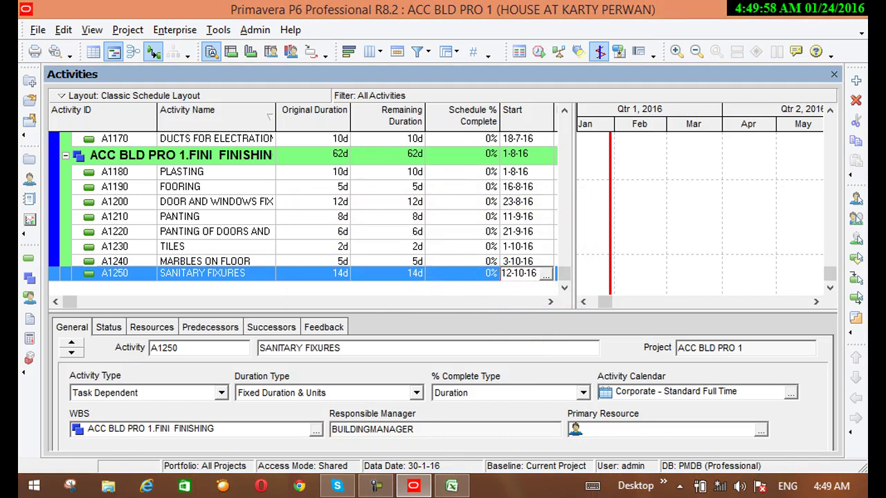
key(Return)
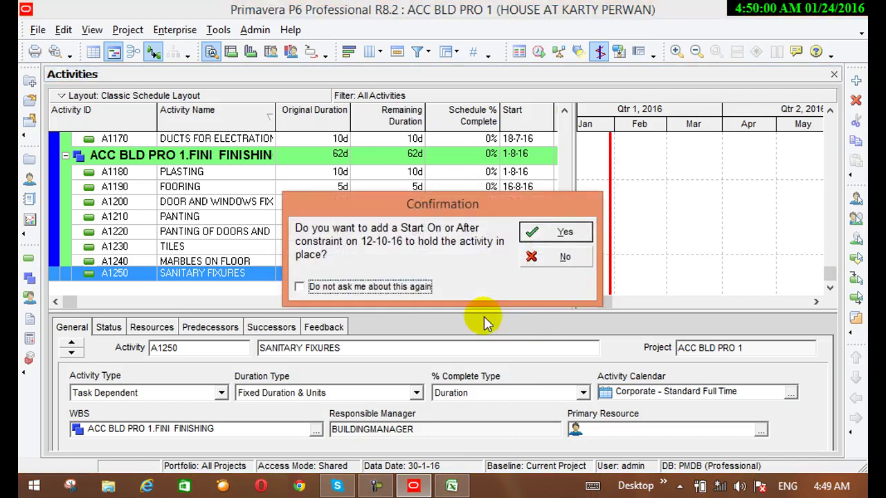
click(546, 234)
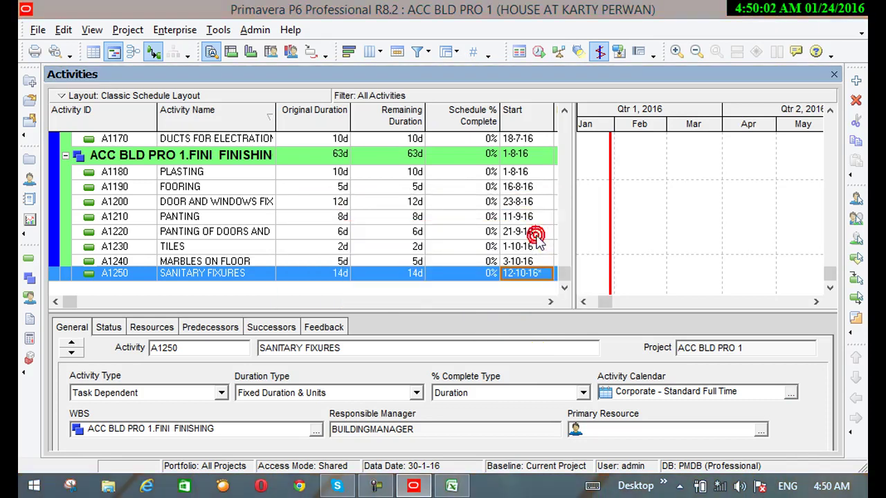
Reschedule the project with the data date of 30-1-16 and inspect the finishing activities' bars on the Gantt chart
drag(815, 302, 814, 302)
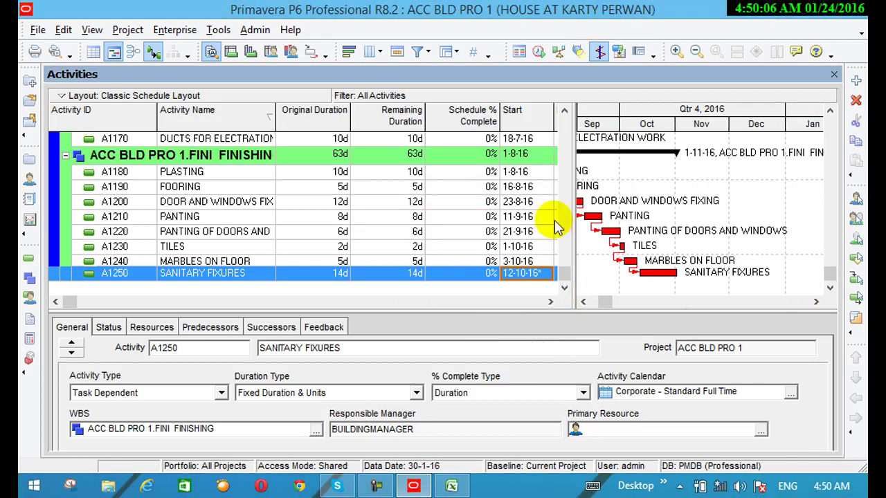
click(541, 54)
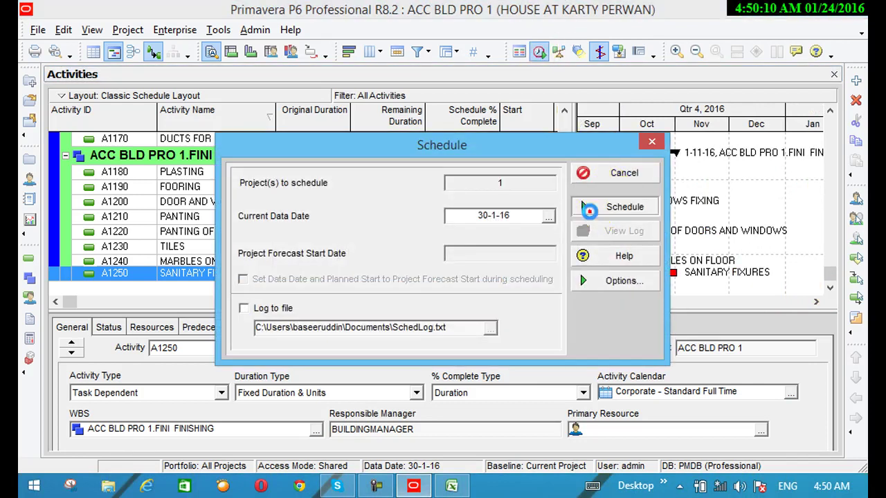
click(612, 206)
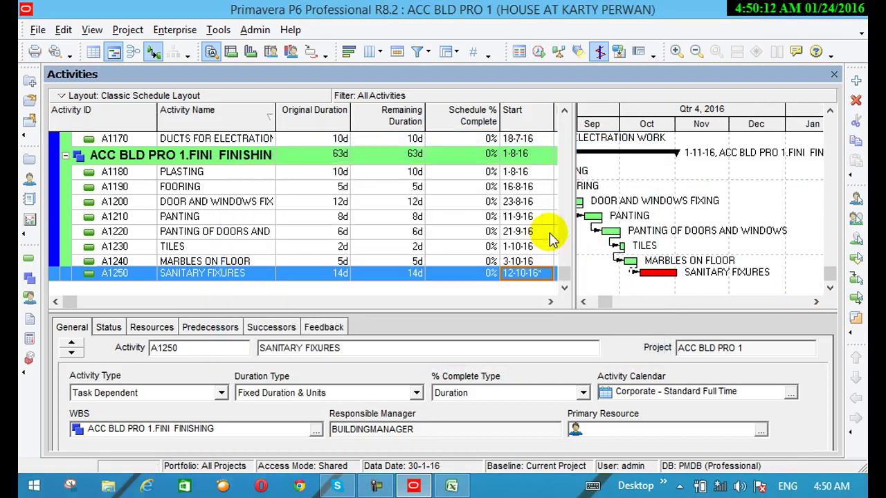
click(583, 302)
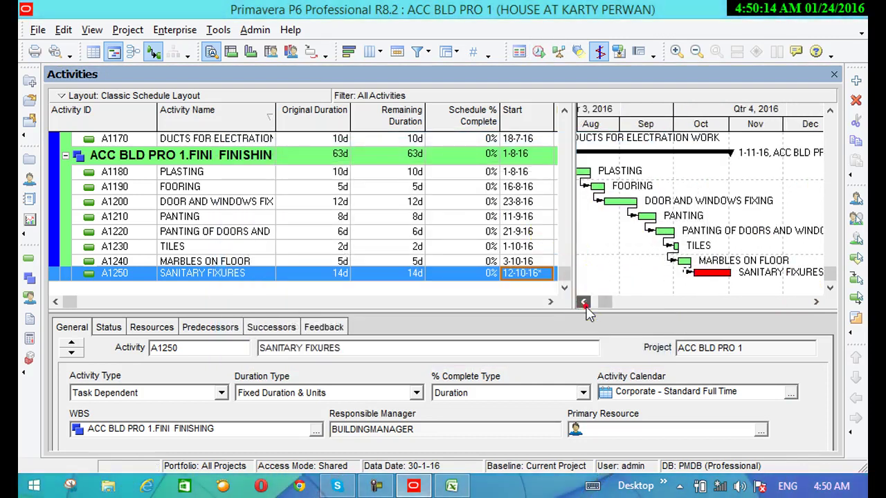
click(583, 302)
click(583, 303)
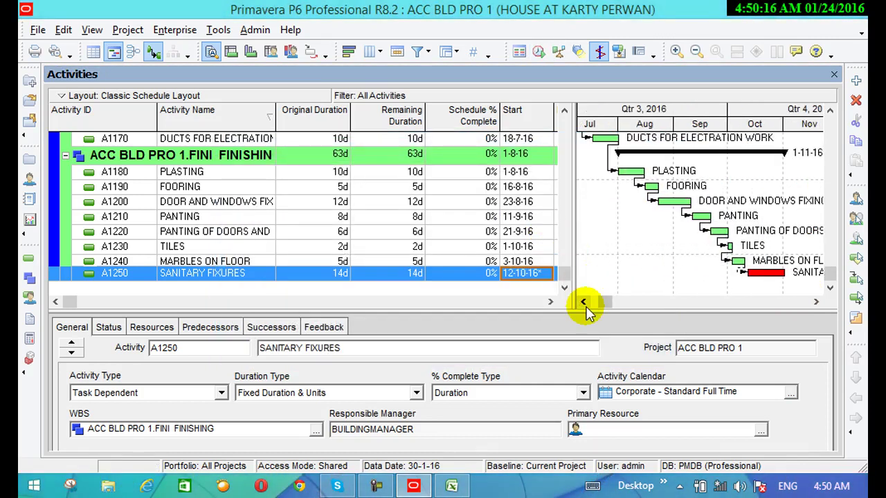
click(583, 303)
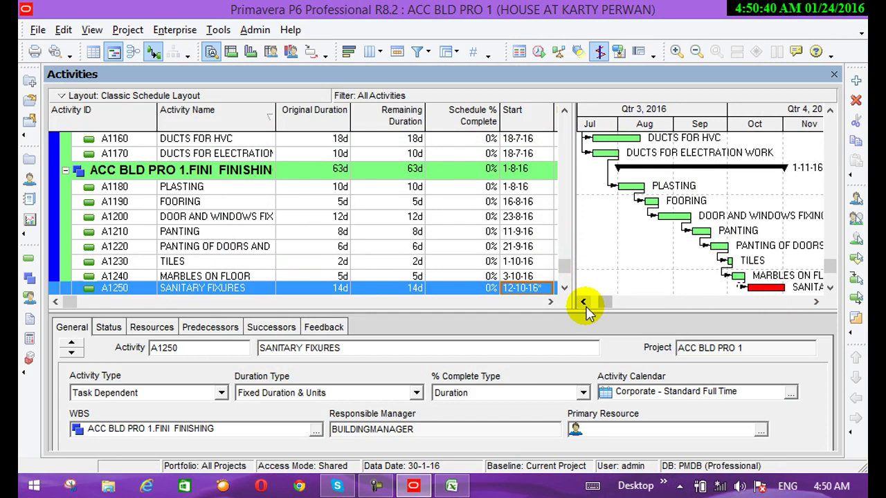
Set the start date of SANITARY FIXURES to 11-10-16, accept the Start On or After constraint, and reschedule the project
click(342, 216)
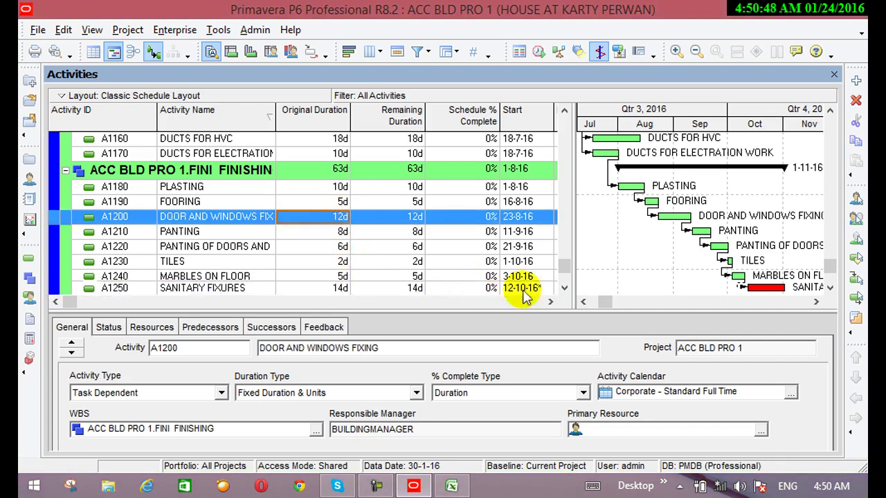
click(564, 287)
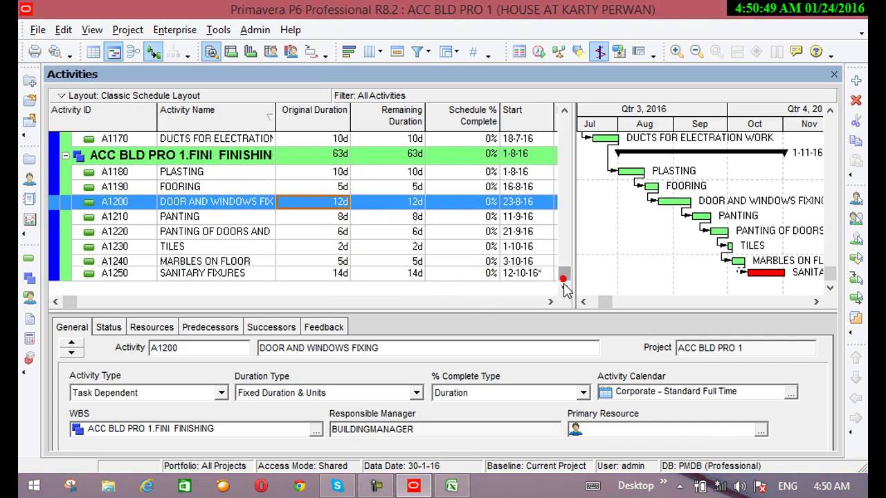
click(512, 275)
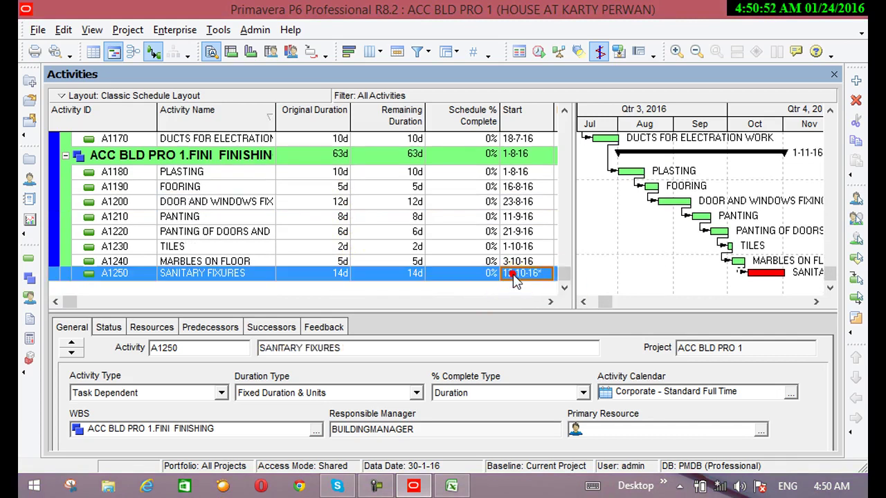
click(512, 275)
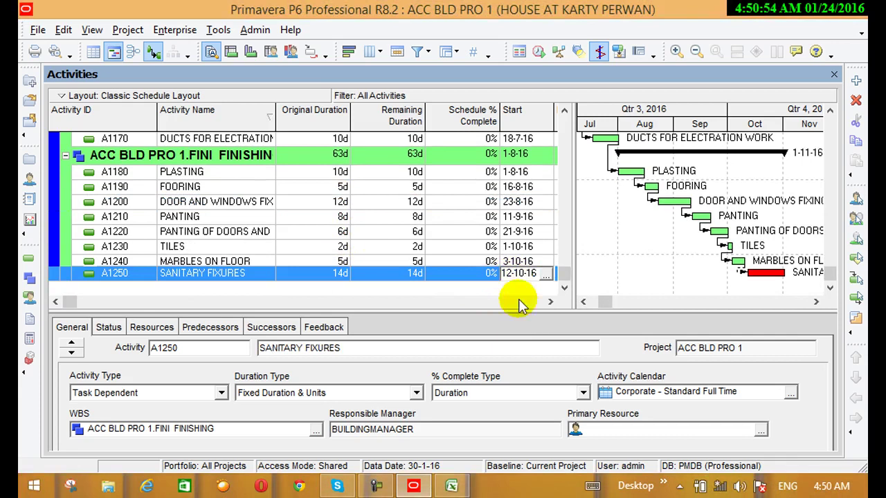
click(513, 275)
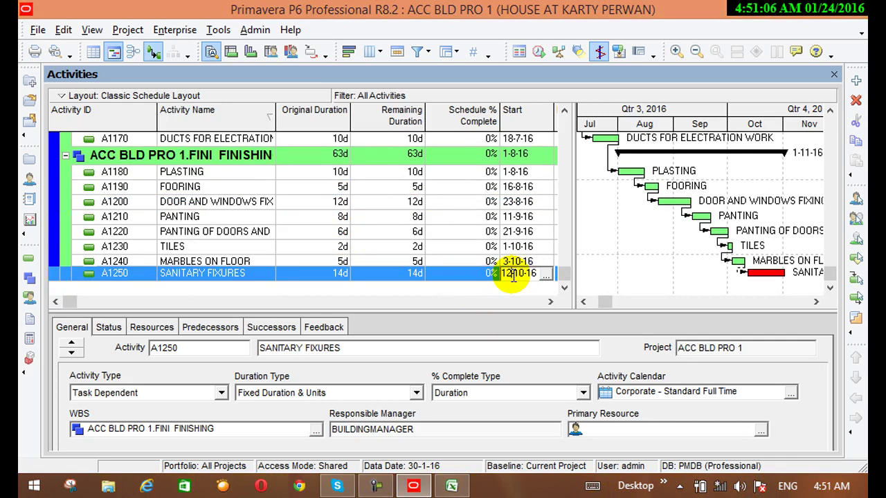
key(BackSpace)
text(1)
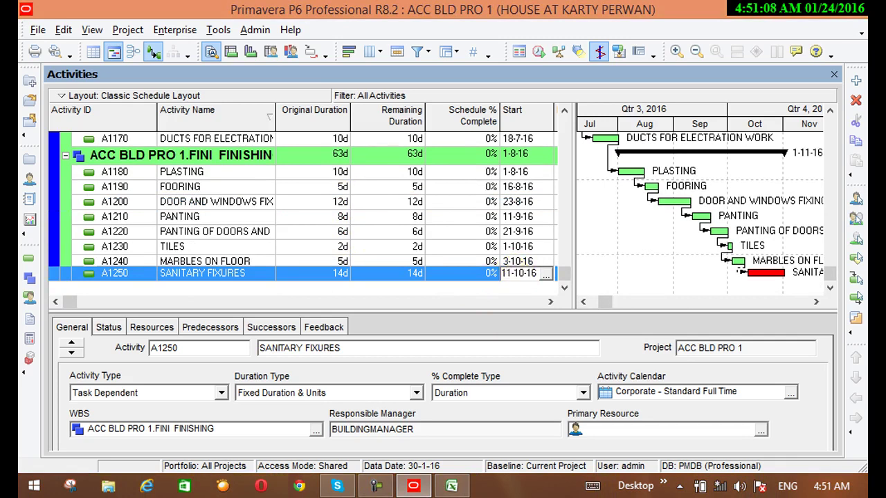
key(Return)
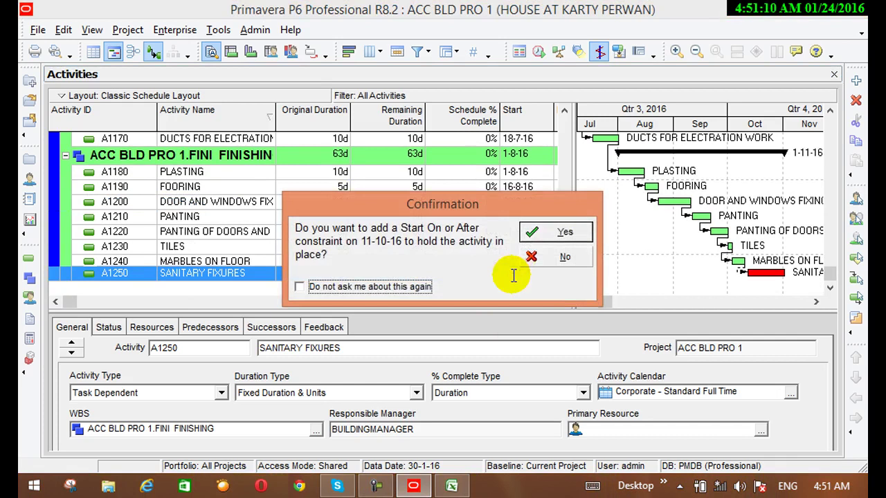
click(550, 234)
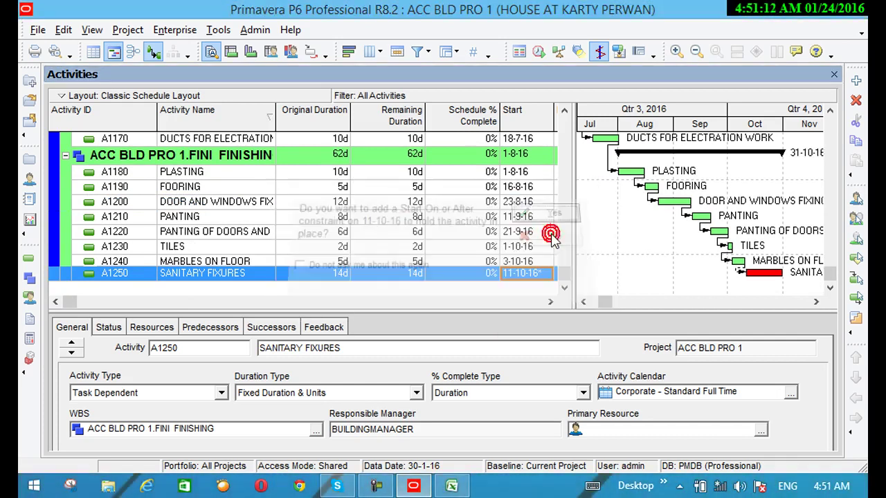
click(538, 52)
click(614, 206)
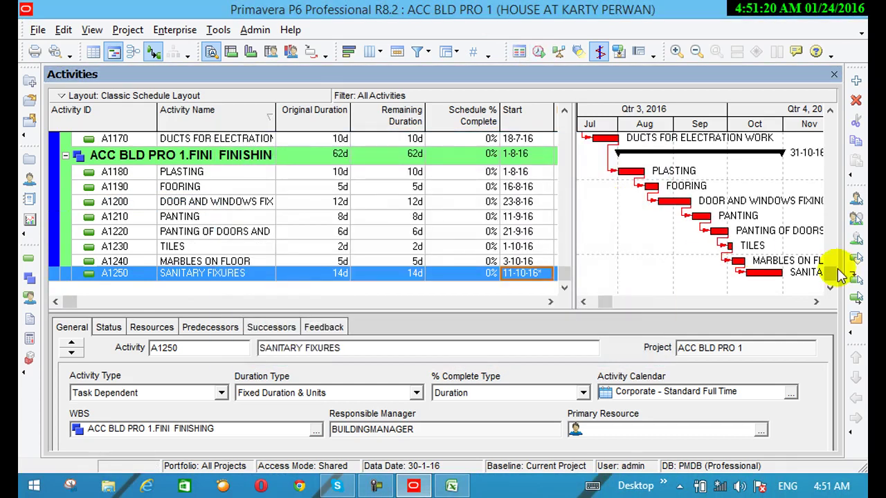
Examine the critical path bars on the Gantt chart from the super structure group back to the survey and drawing activities
scroll(837, 270, up, 3)
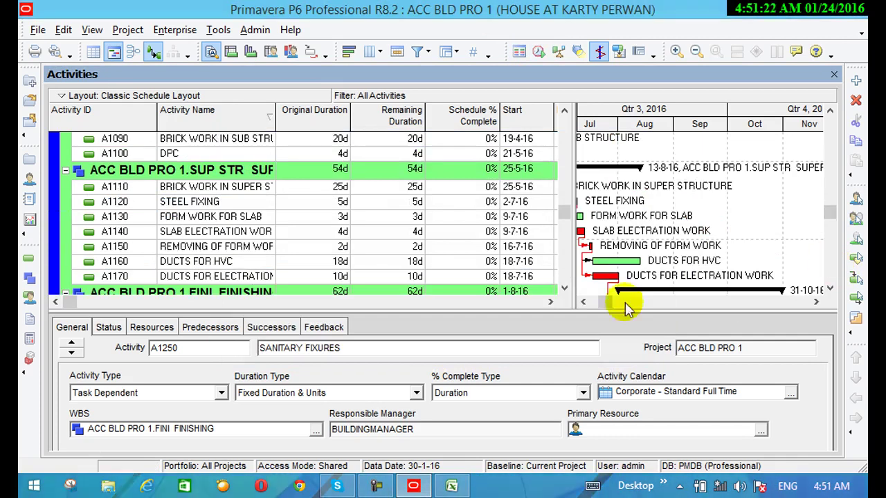
click(584, 302)
click(583, 302)
click(583, 302)
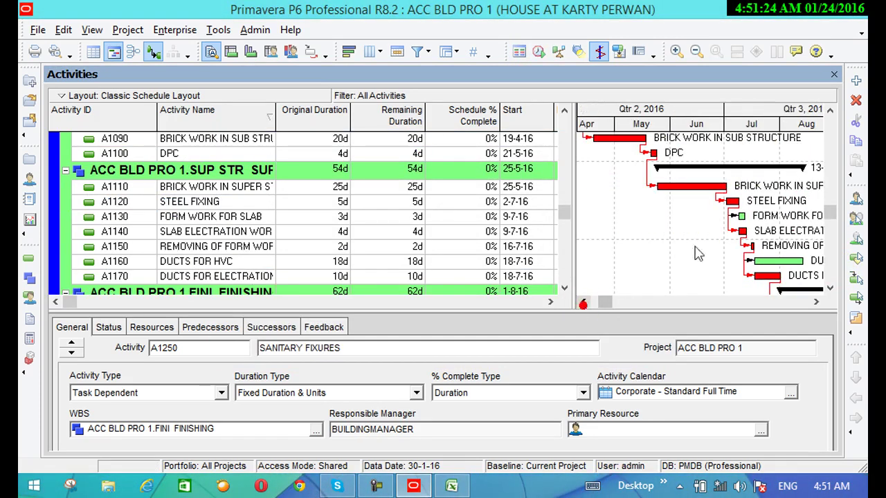
scroll(828, 198, up, 3)
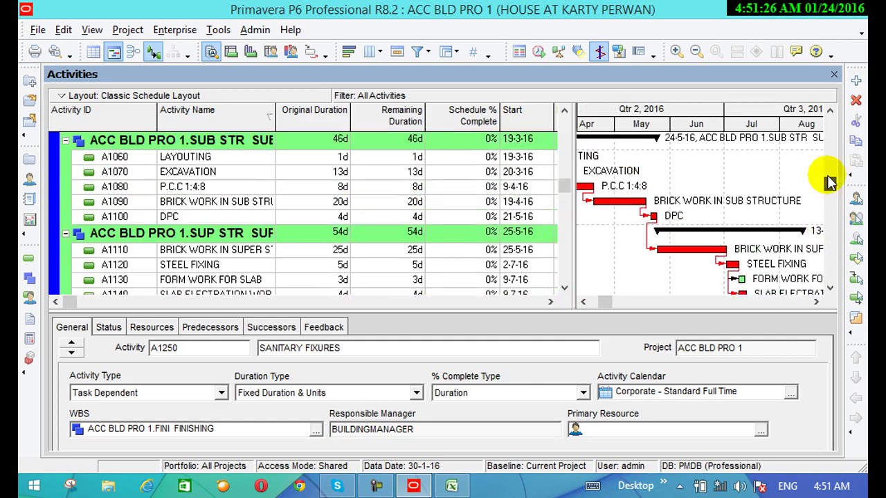
scroll(825, 142, up, 2)
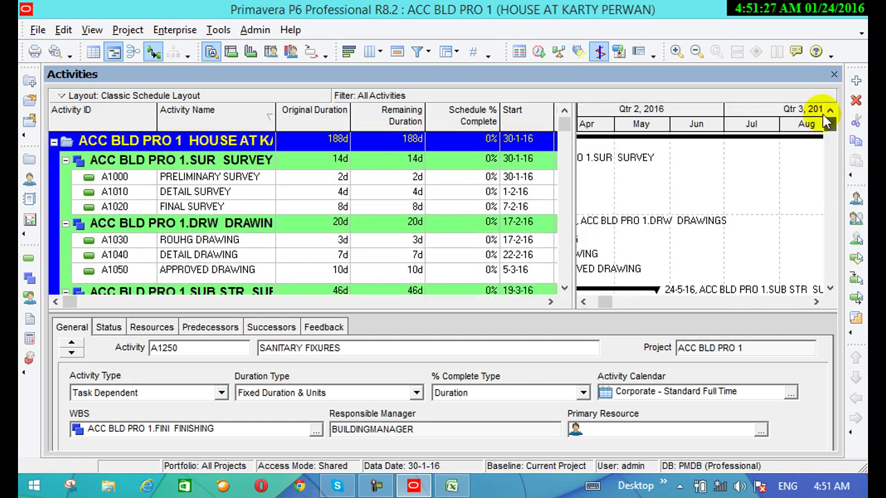
click(583, 302)
click(583, 302)
click(583, 302)
click(584, 302)
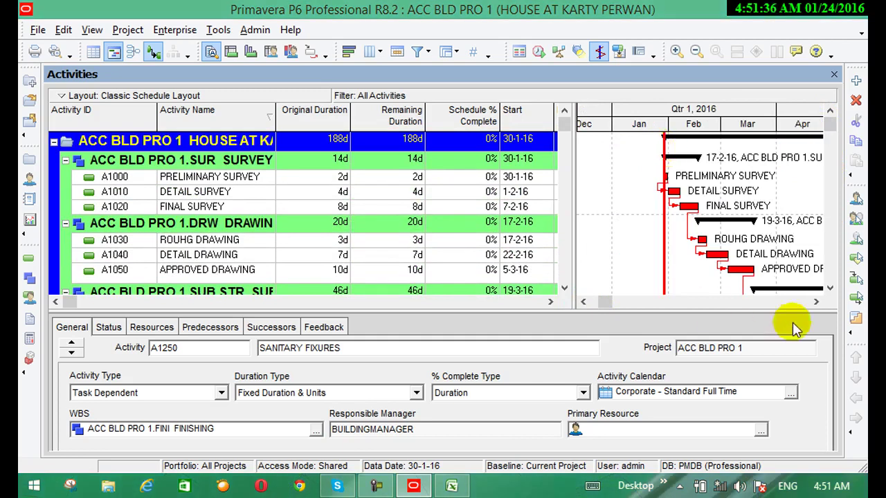
click(814, 304)
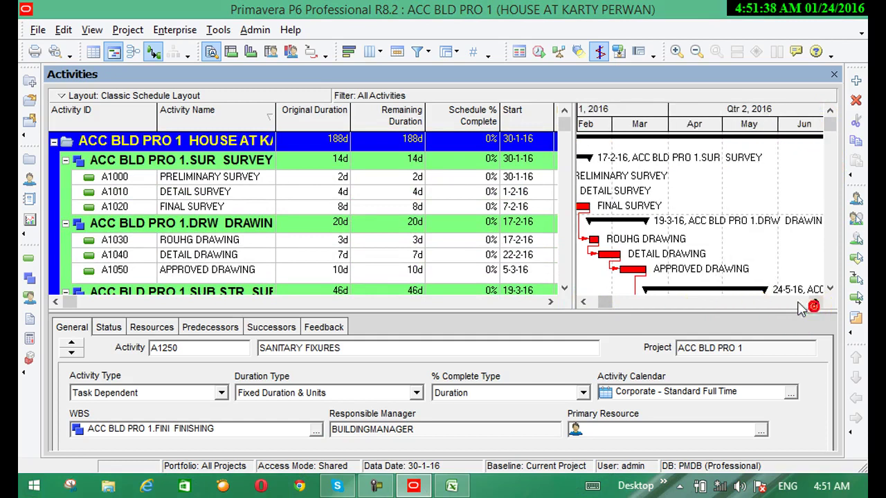
Show the legend on the Gantt chart through the bar chart options and review its bar types
right_click(767, 254)
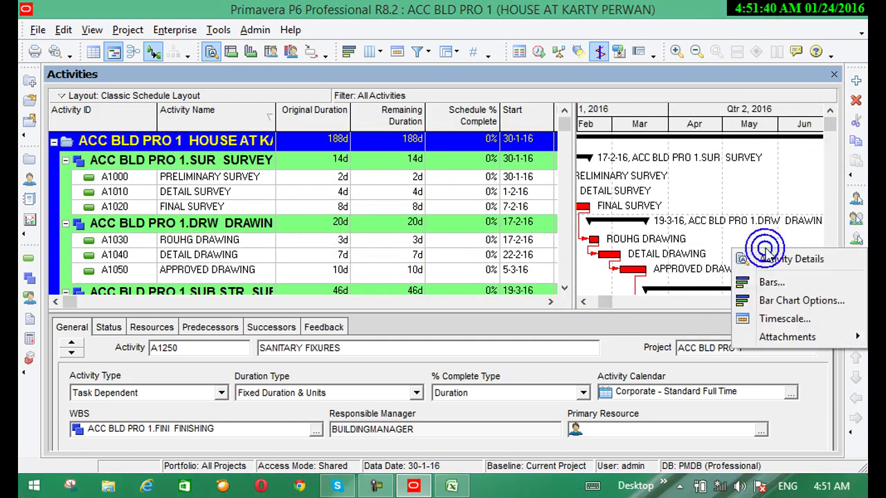
click(782, 302)
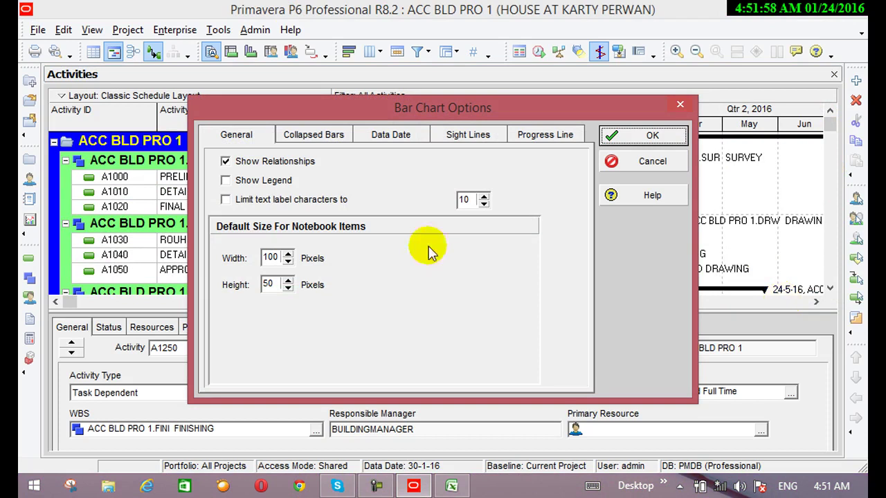
click(227, 180)
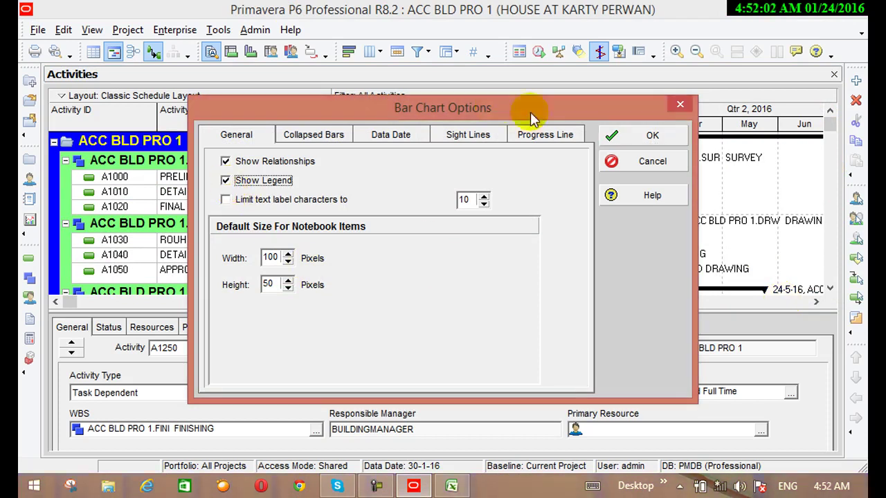
click(619, 136)
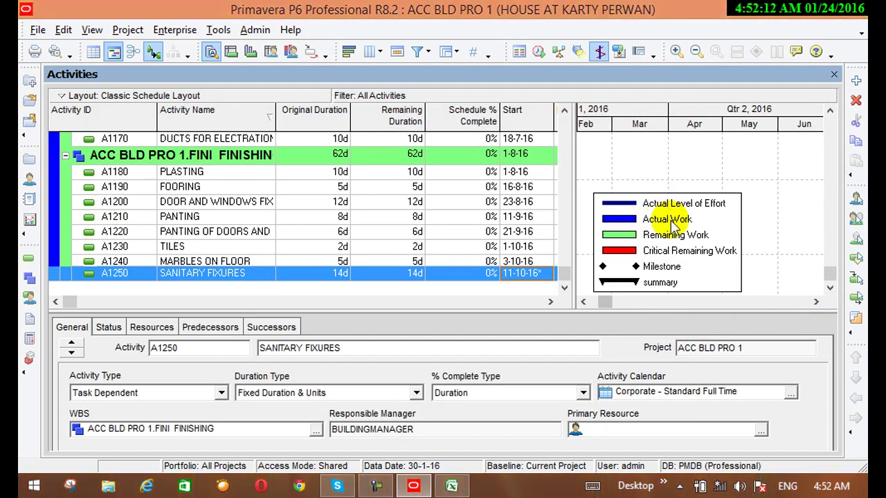
mouse_move(635, 202)
mouse_down()
mouse_move(602, 219)
mouse_move(616, 229)
mouse_up()
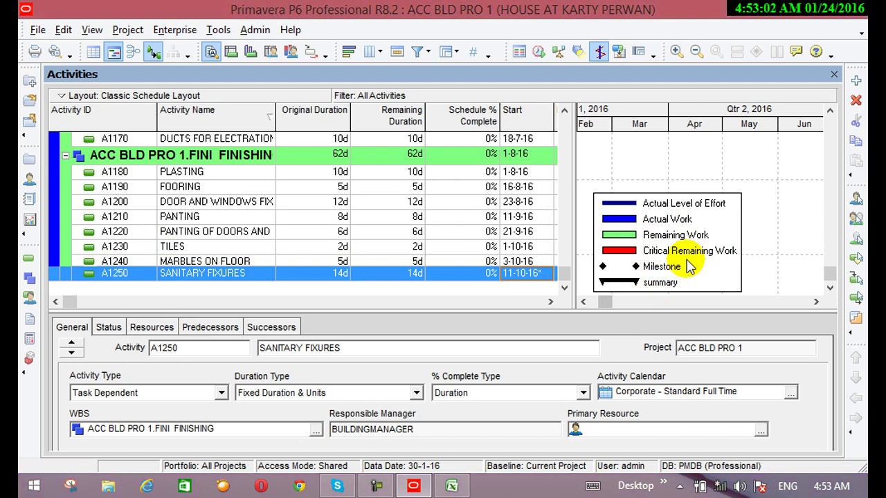
Hide the legend on the Gantt chart through the bar chart options
right_click(767, 194)
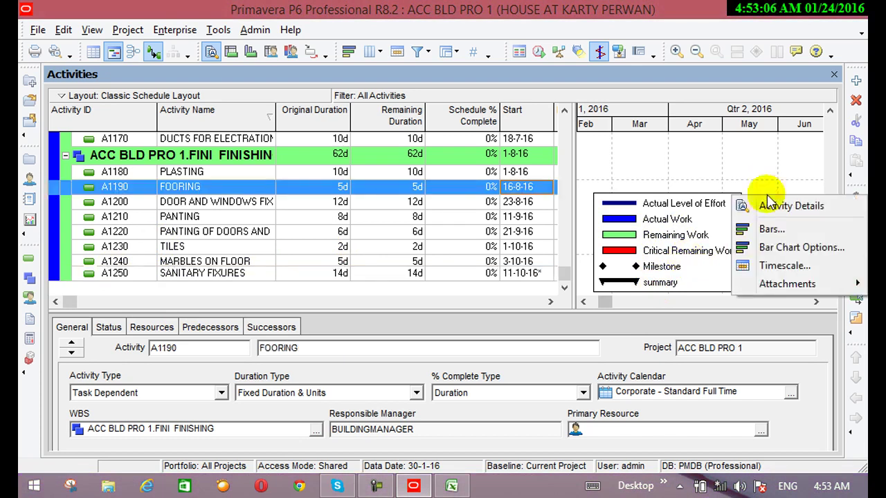
click(766, 255)
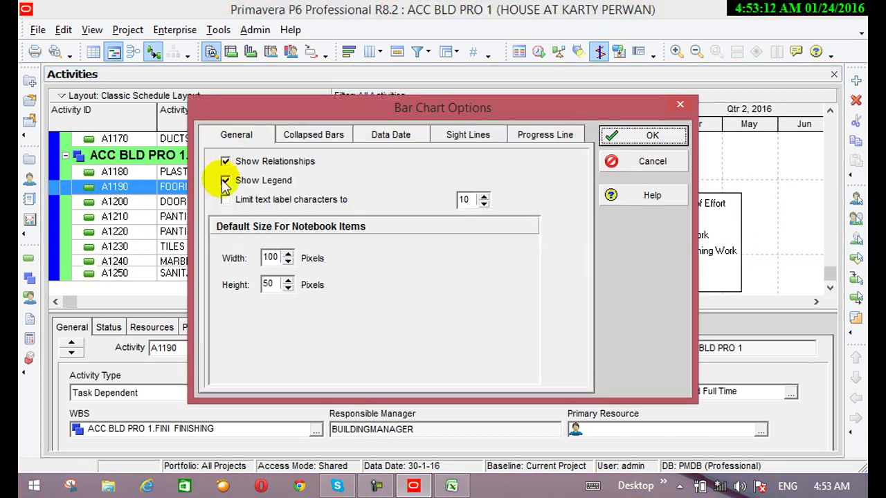
click(226, 180)
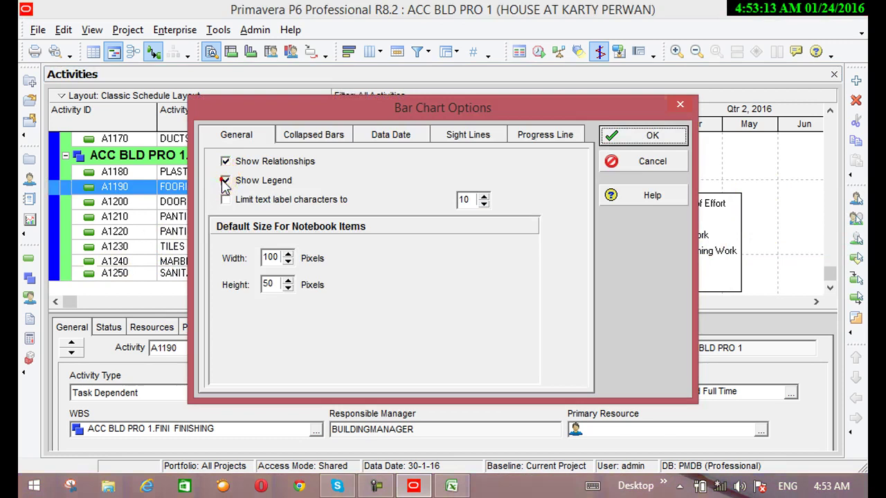
click(648, 135)
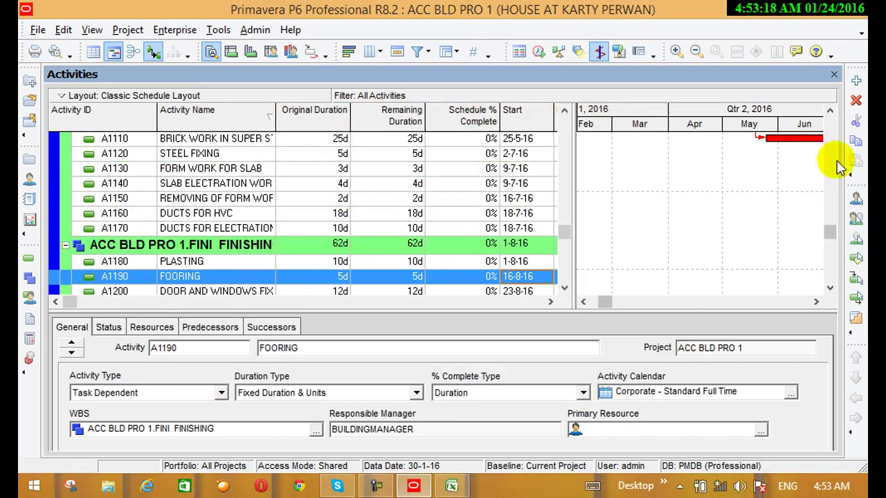
Update progress for all highlighted activities with the new data date set to 5-2-16, keeping Always recalculate for remaining durations
scroll(833, 160, up, 5)
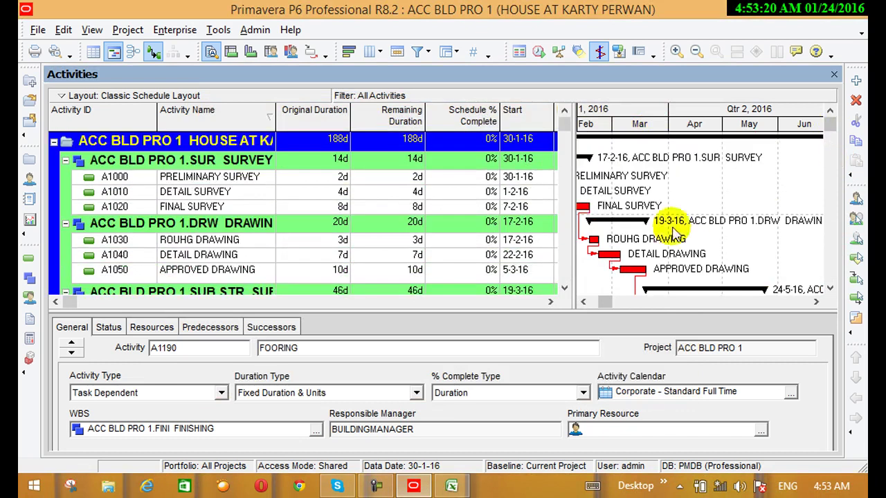
click(582, 301)
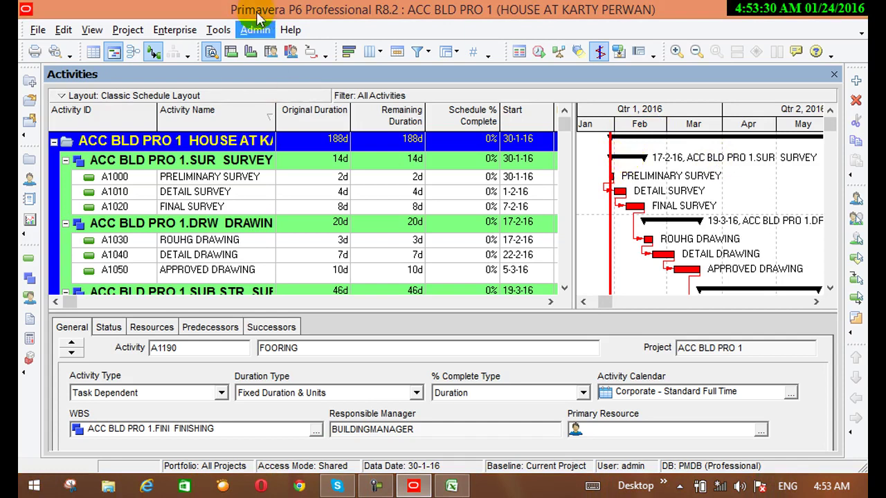
click(218, 33)
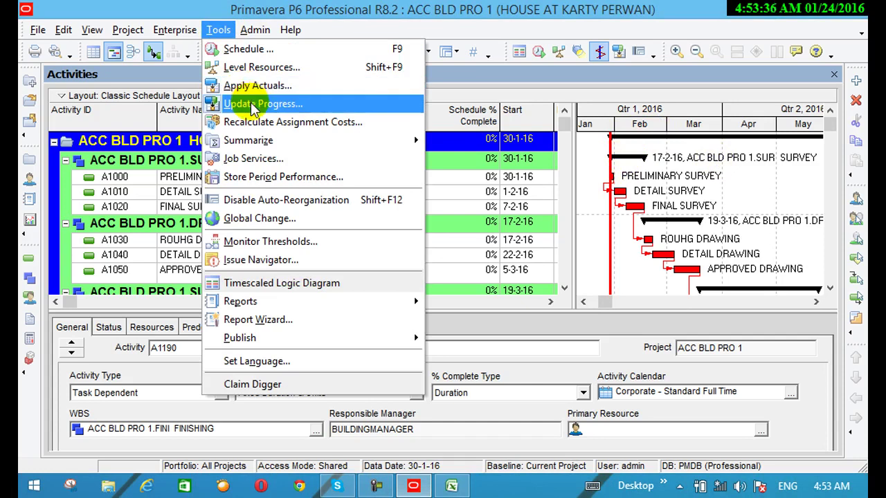
click(253, 108)
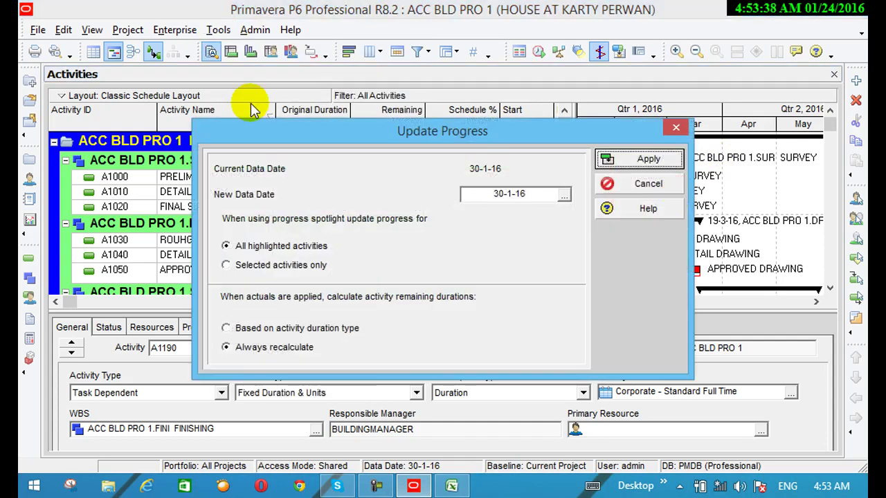
click(565, 196)
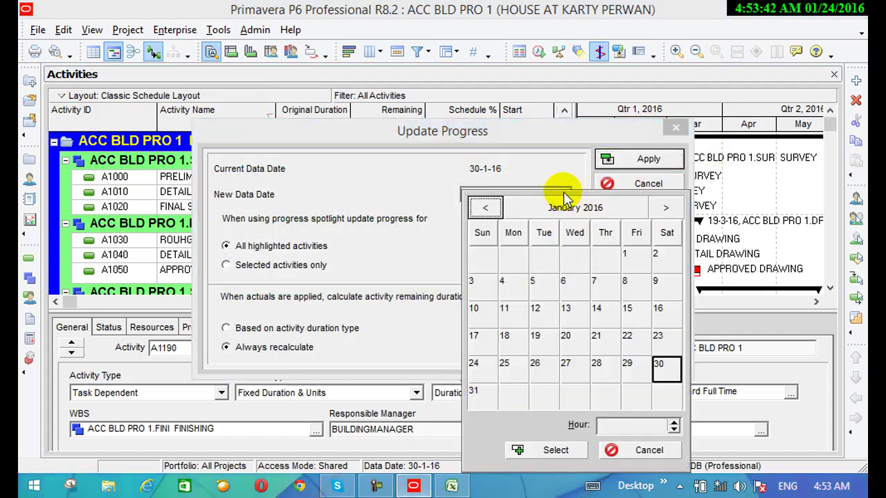
click(669, 208)
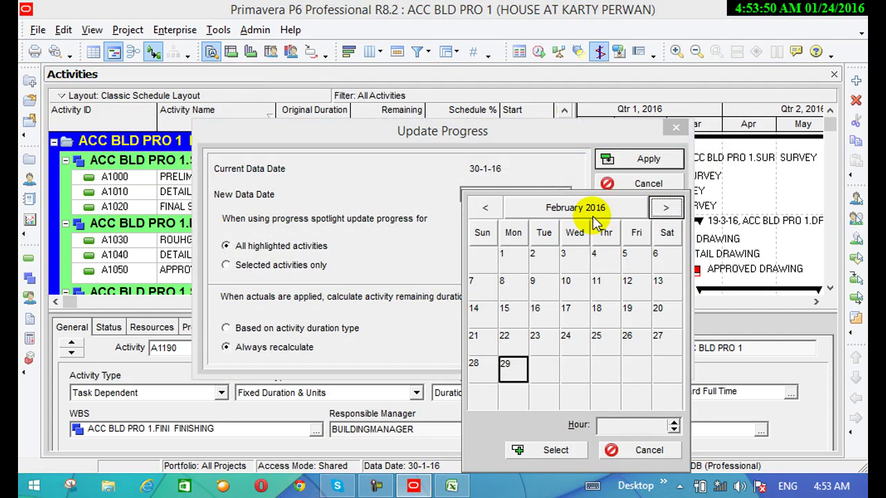
click(627, 257)
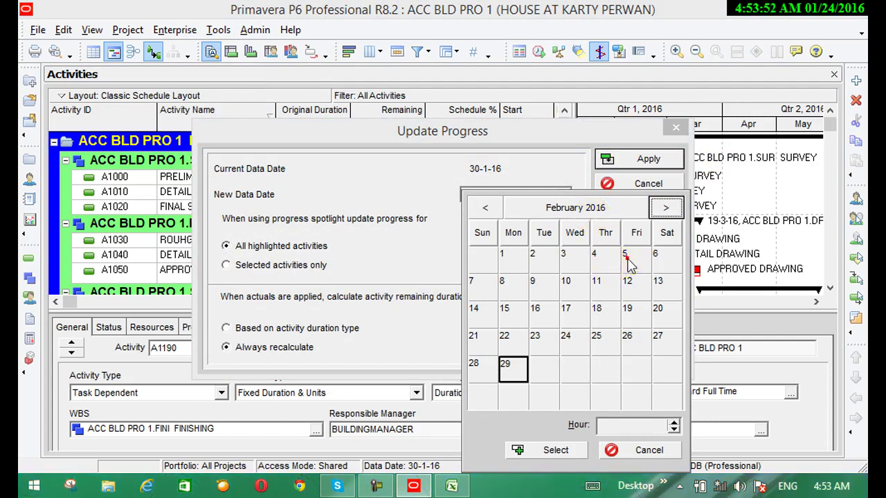
click(545, 454)
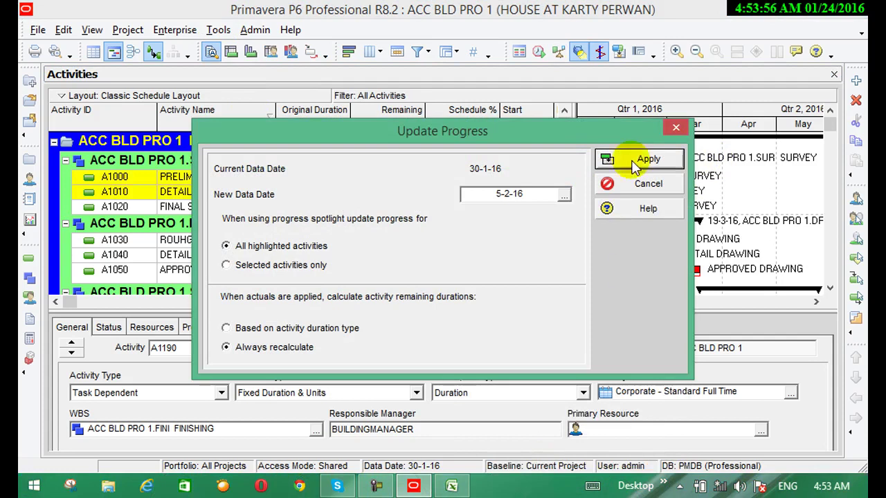
click(631, 160)
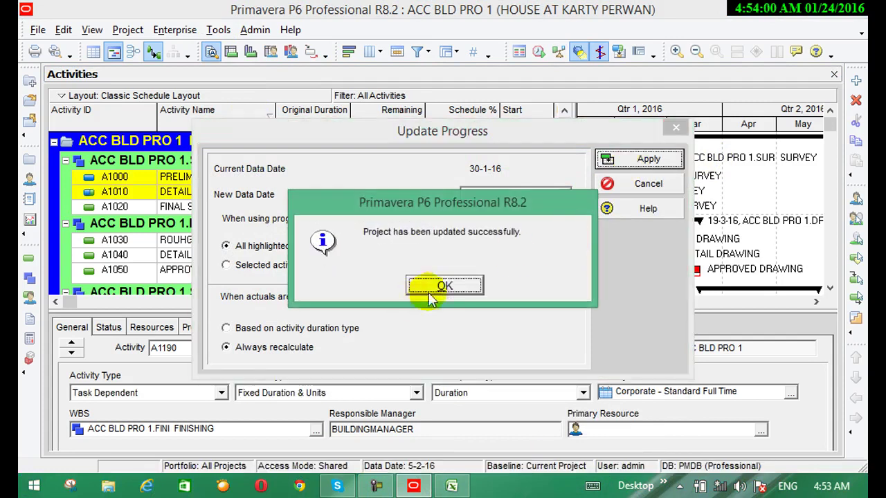
click(438, 287)
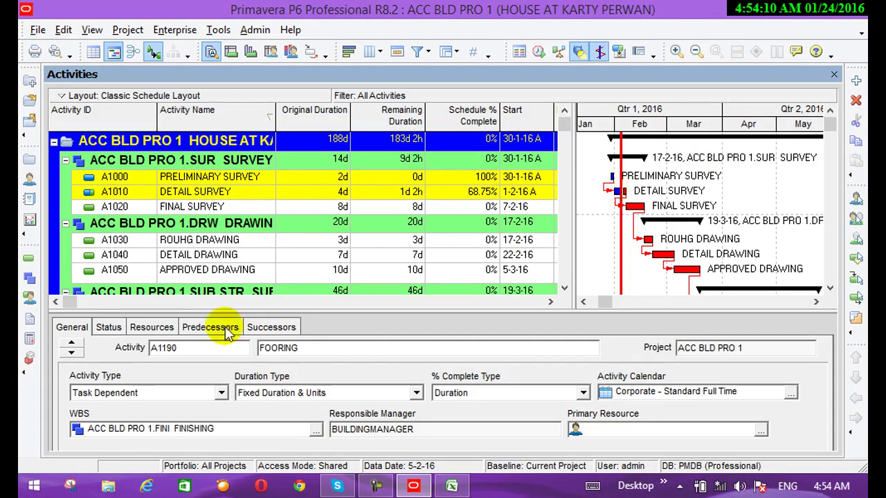
Review the status, successors, predecessors and resources of the FOORING activity, and the status of PRELIMINARY SURVEY
click(111, 328)
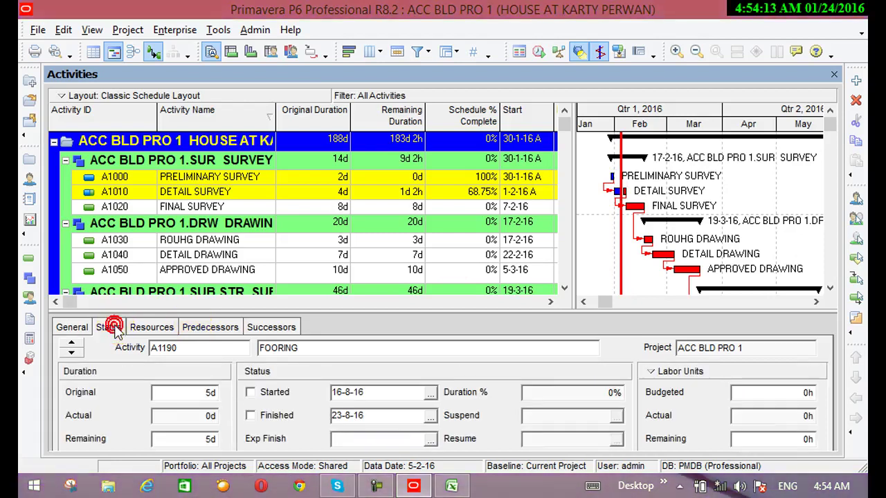
click(185, 328)
click(273, 331)
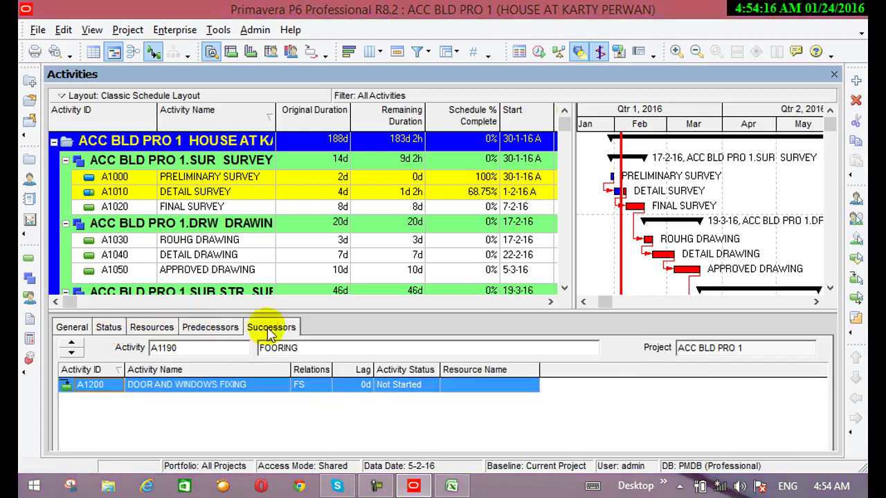
click(203, 328)
click(156, 326)
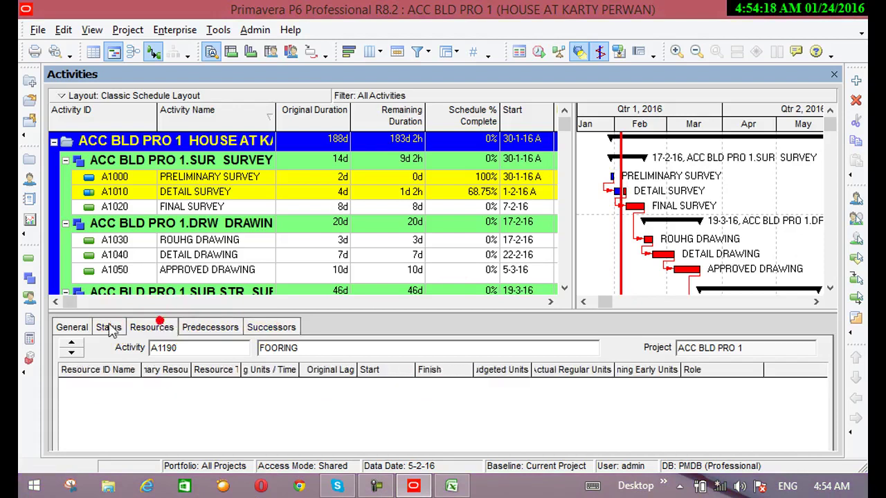
click(109, 327)
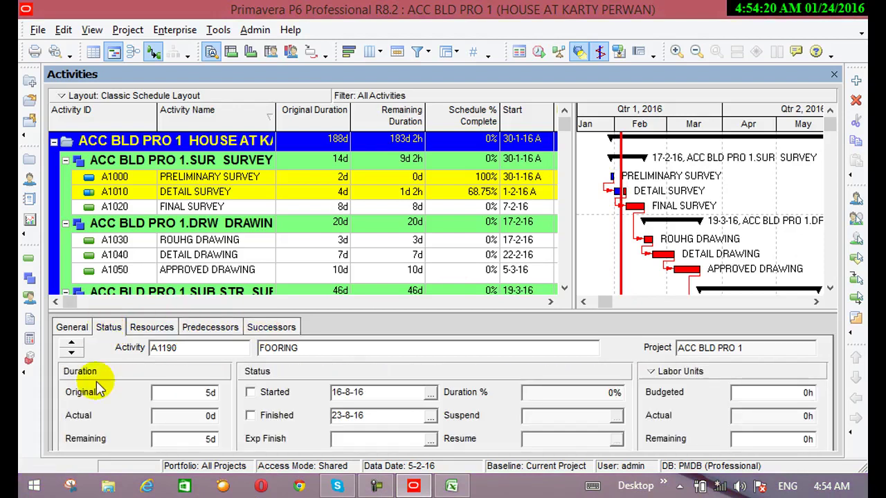
scroll(148, 435, down, 1)
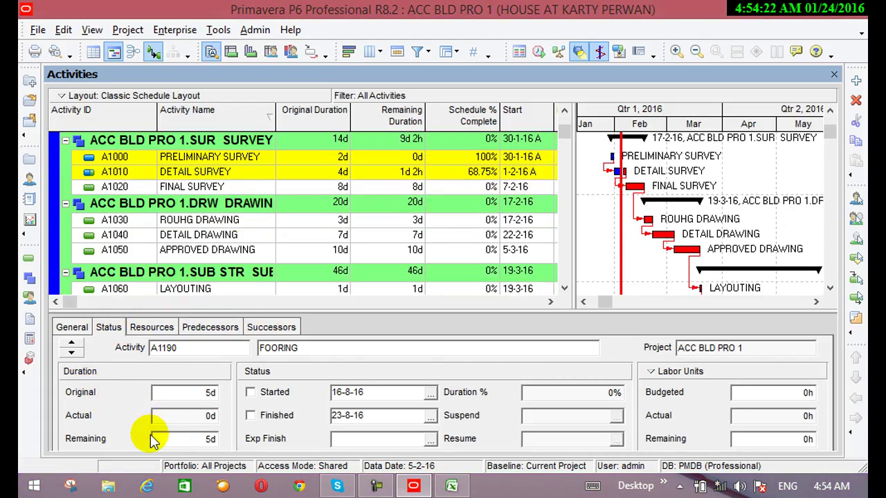
scroll(186, 270, up, 1)
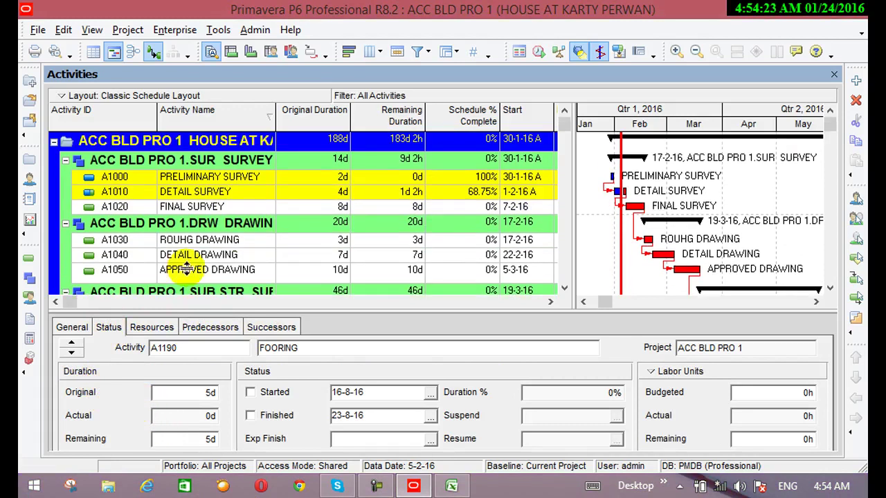
click(200, 178)
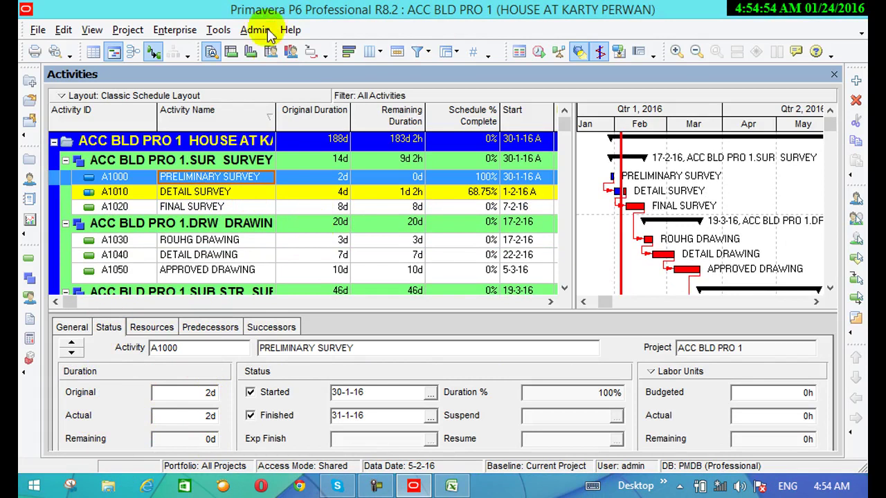
Try to move the new data date back to 31-1-16 and apply the progress update for all highlighted activities
click(218, 30)
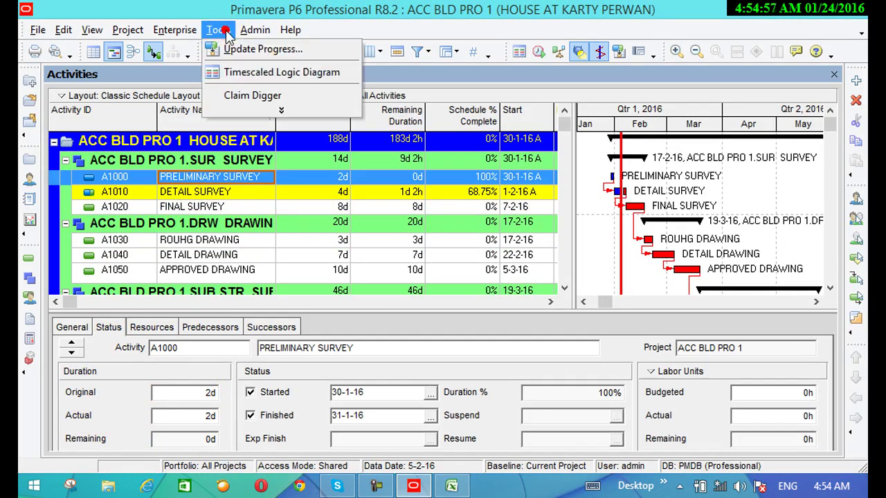
click(256, 49)
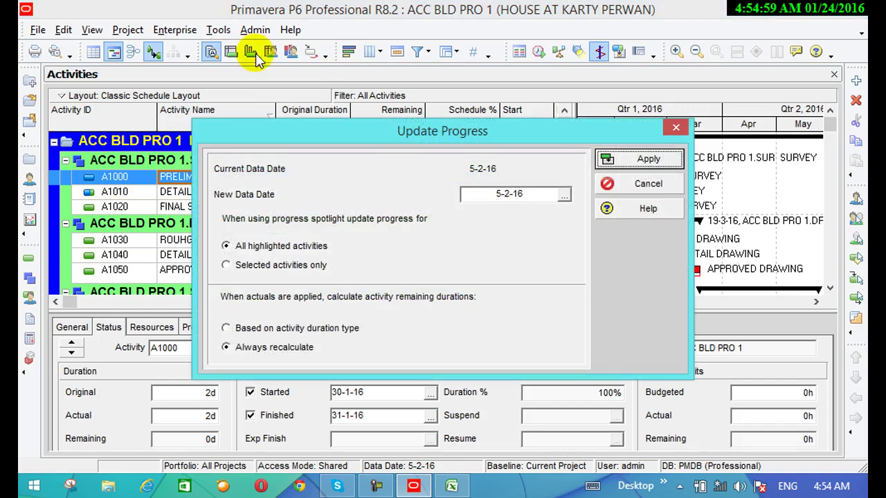
click(564, 196)
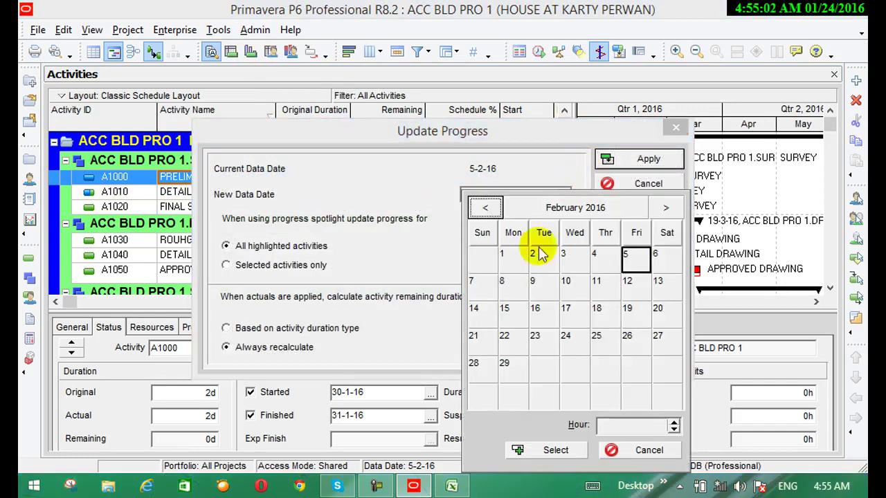
click(512, 258)
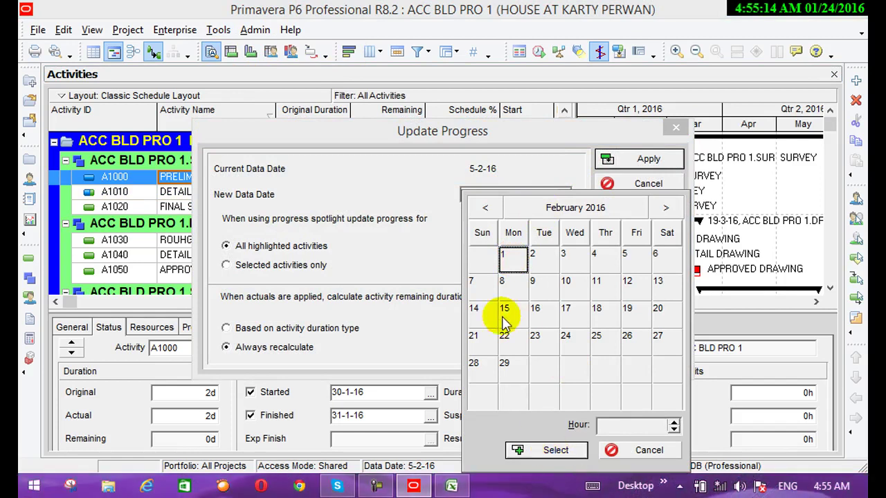
click(489, 207)
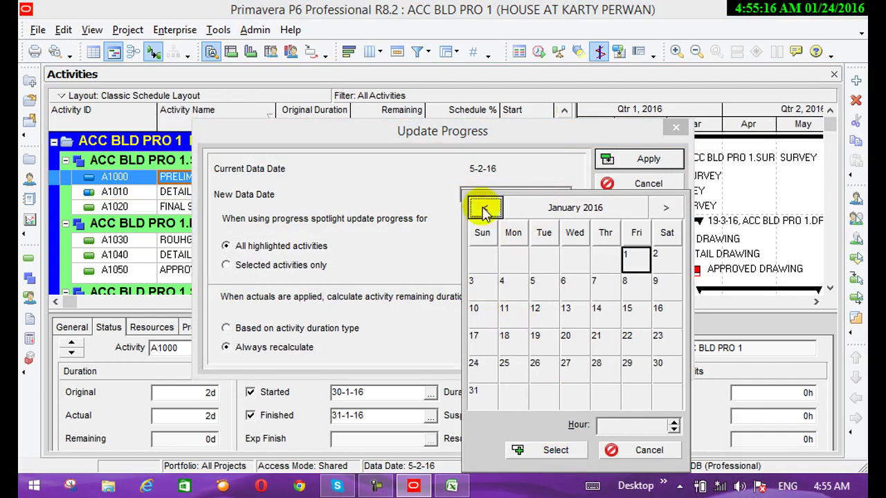
click(483, 393)
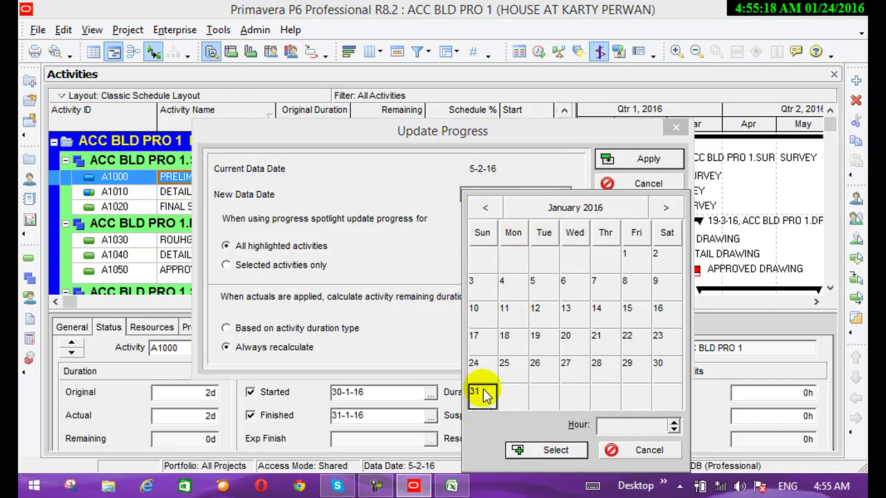
click(544, 449)
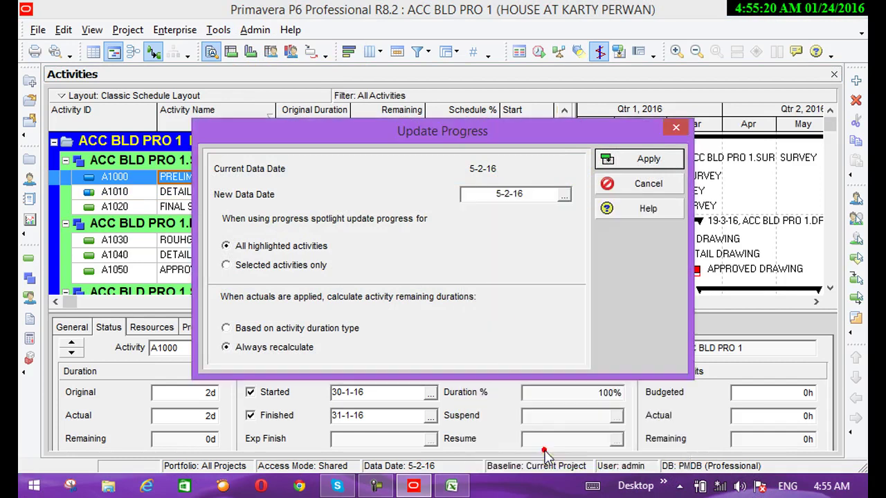
click(619, 160)
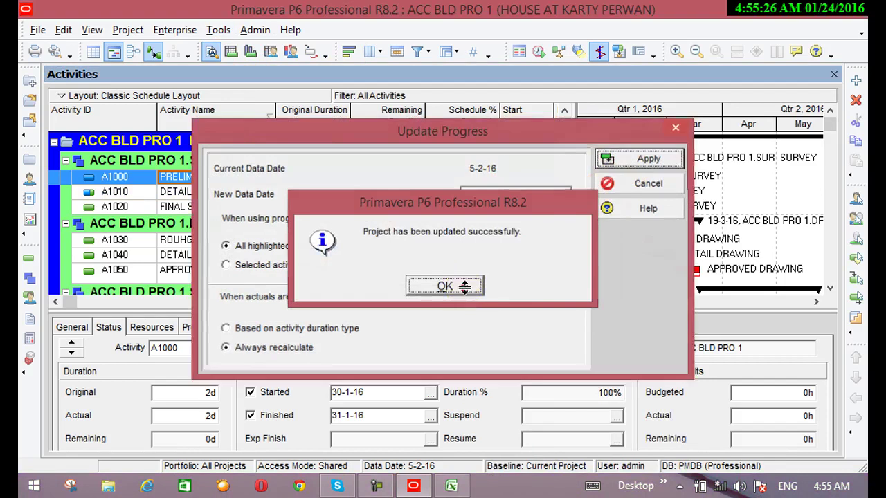
click(443, 285)
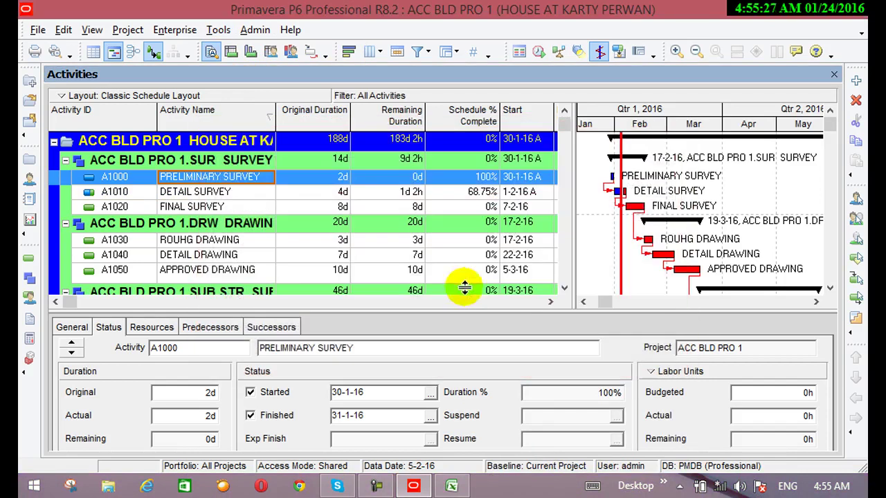
click(265, 178)
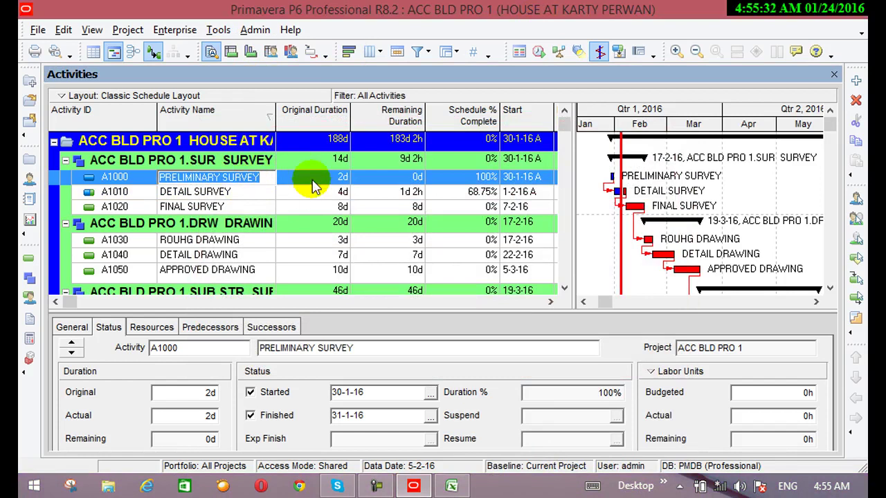
click(311, 179)
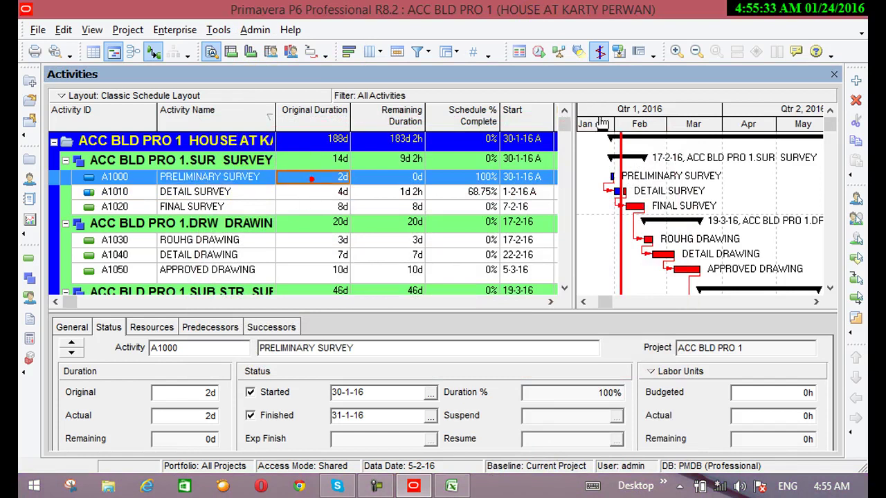
click(540, 51)
click(622, 206)
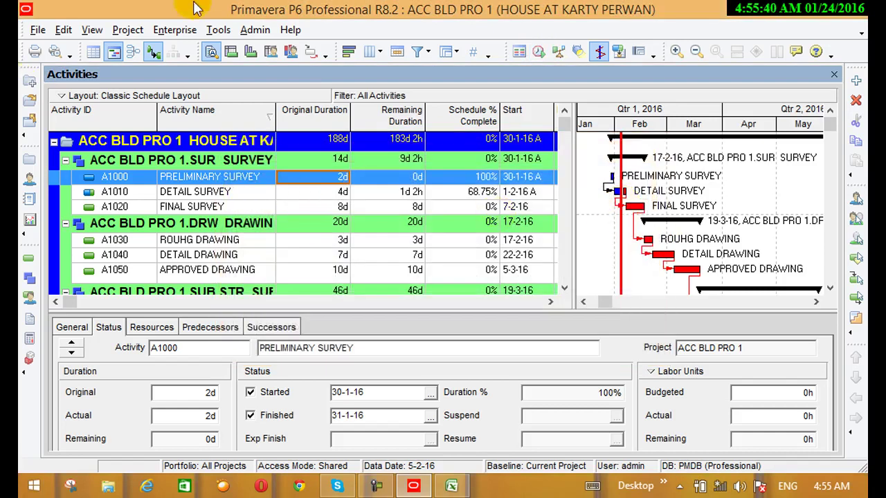
click(220, 30)
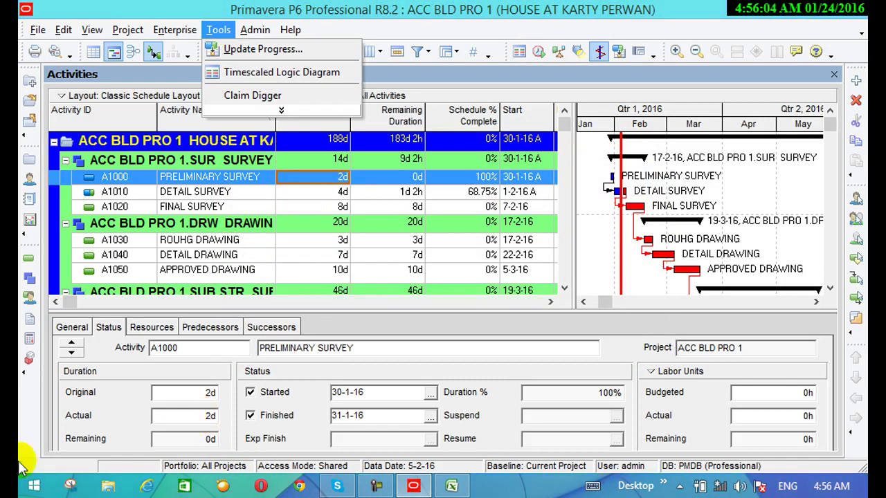
Select the ROUHG DRAWING activity and open the list of global calendars
click(186, 240)
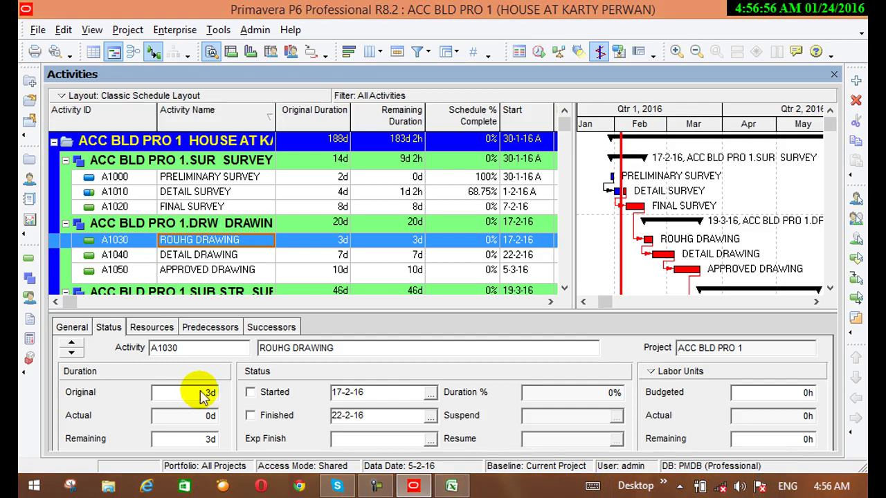
click(62, 30)
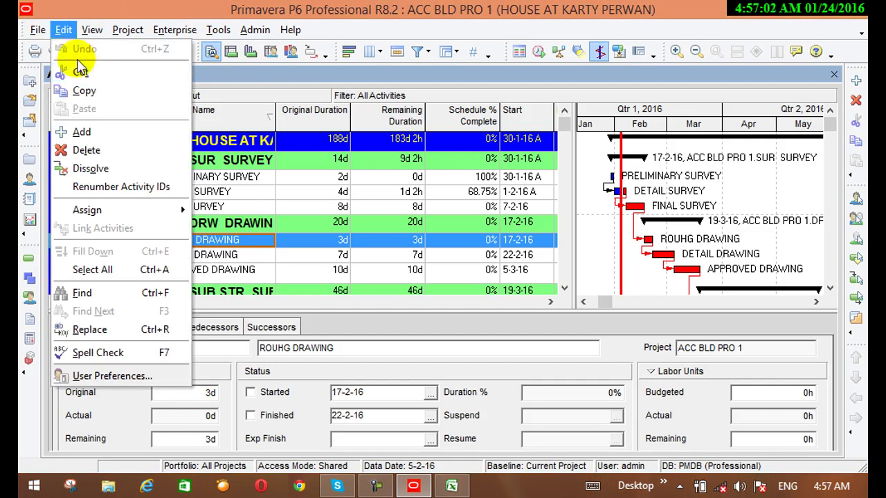
mouse_move(123, 32)
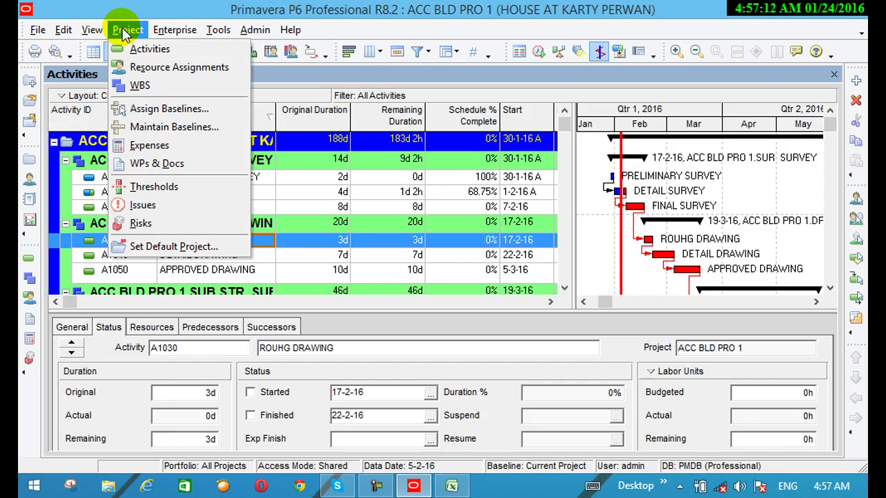
mouse_move(166, 30)
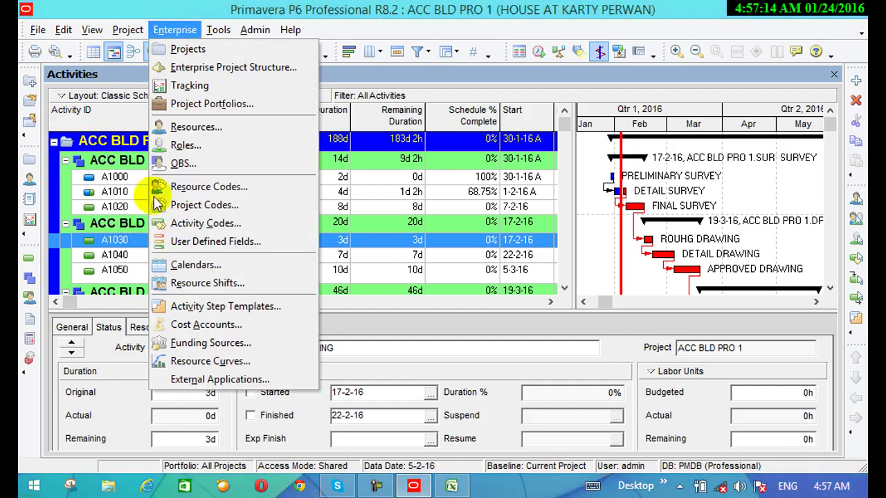
click(202, 267)
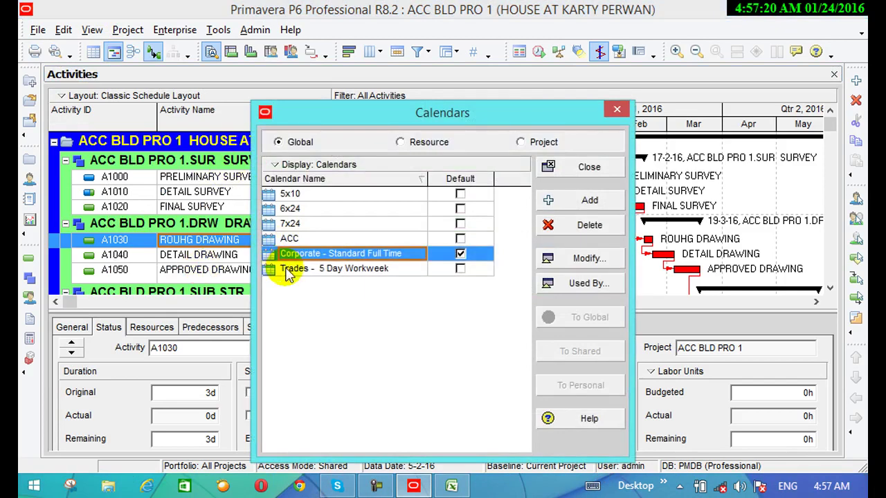
Open the ACC global calendar for editing and mark Monday 25 January 2016 as nonwork
click(290, 239)
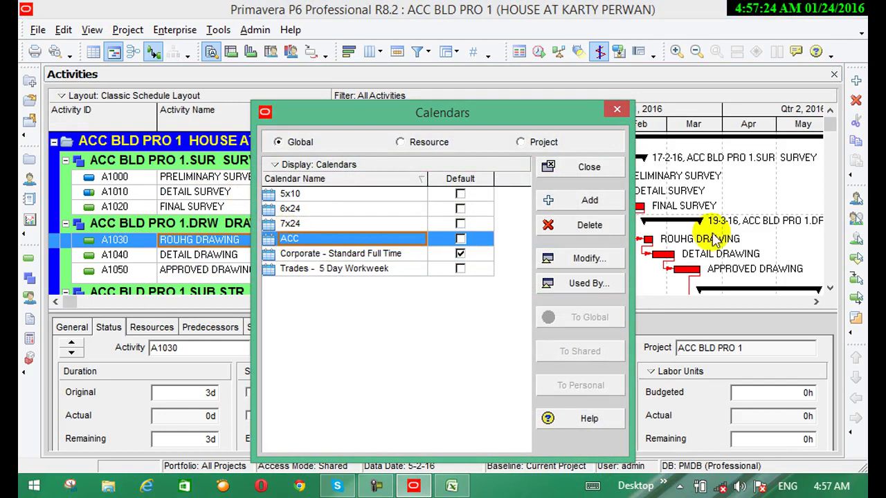
click(578, 258)
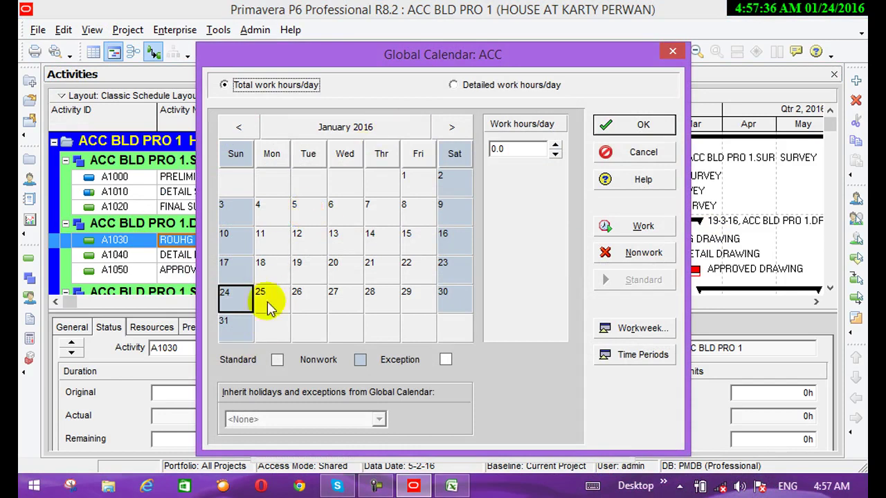
click(227, 328)
click(228, 328)
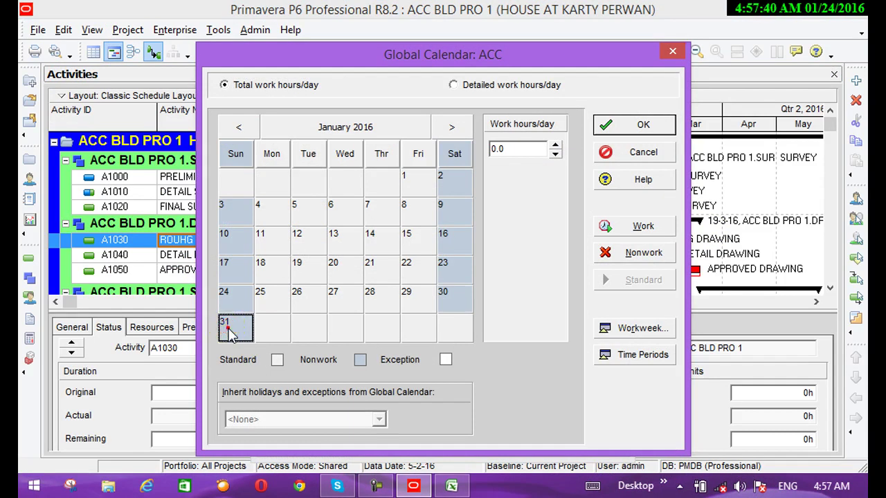
click(227, 328)
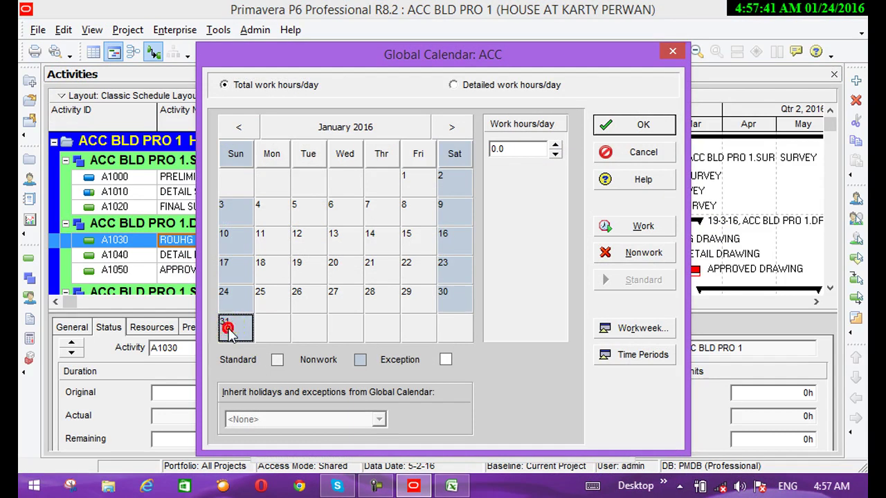
click(279, 304)
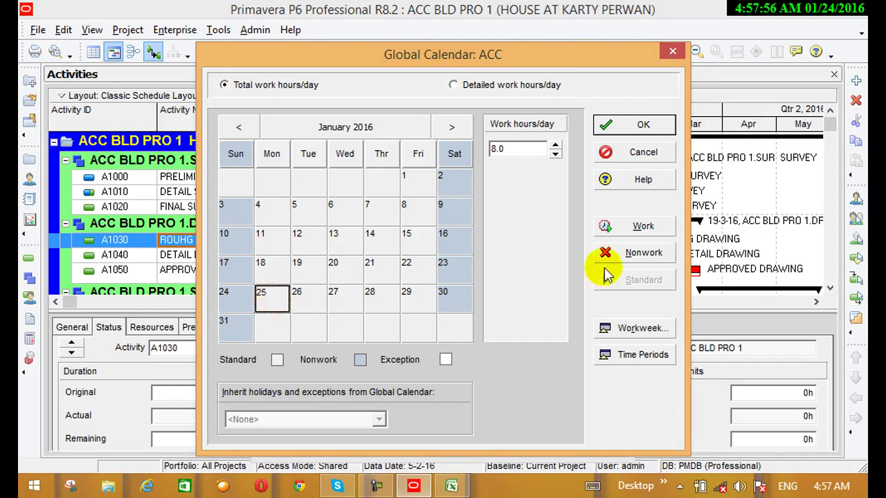
click(626, 254)
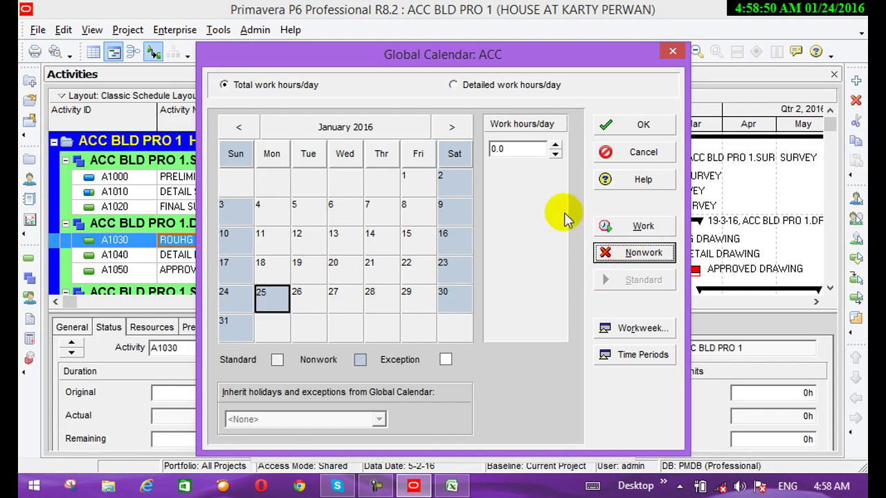
click(285, 299)
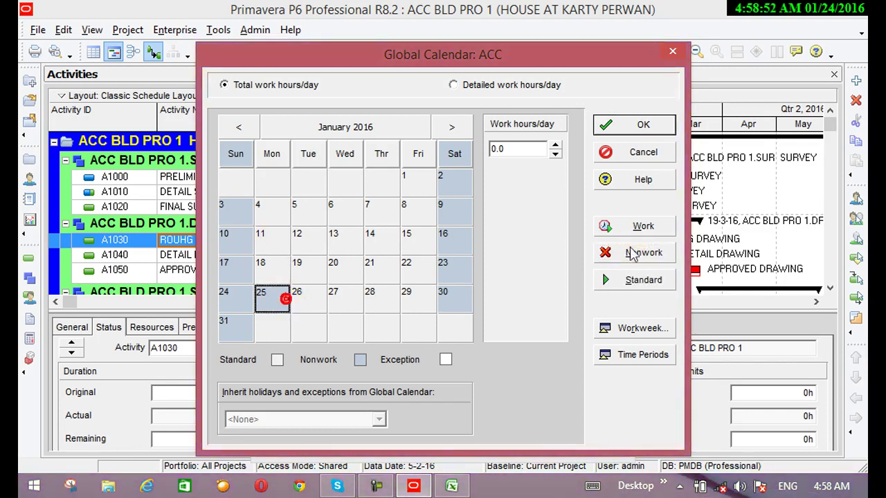
click(642, 252)
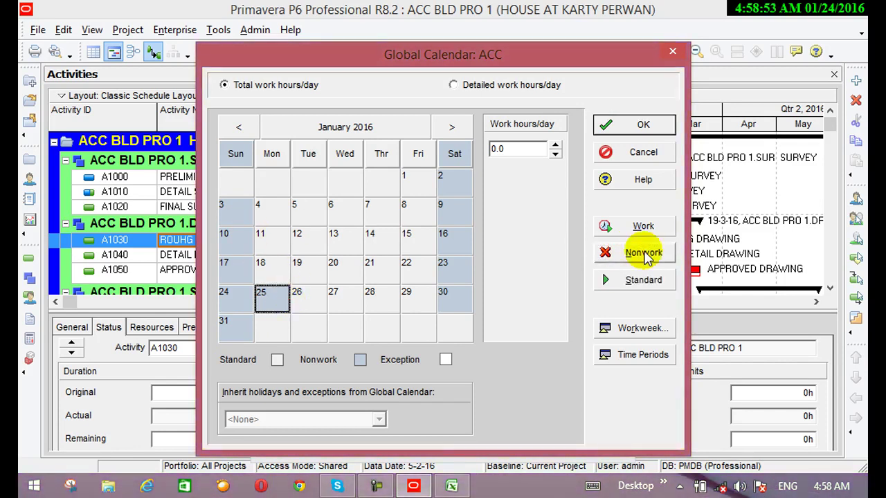
Try Tuesday 26 January 2016 as nonwork, restore it to work, and close the ACC calendar without saving
click(307, 296)
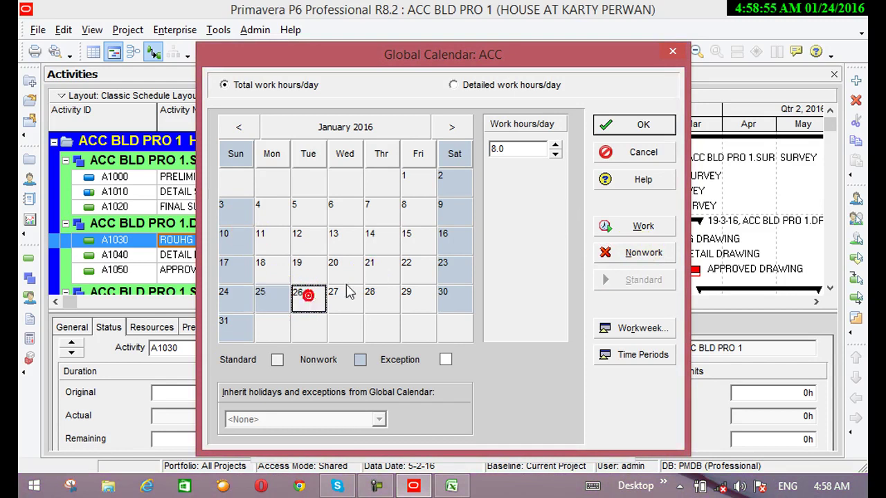
click(641, 254)
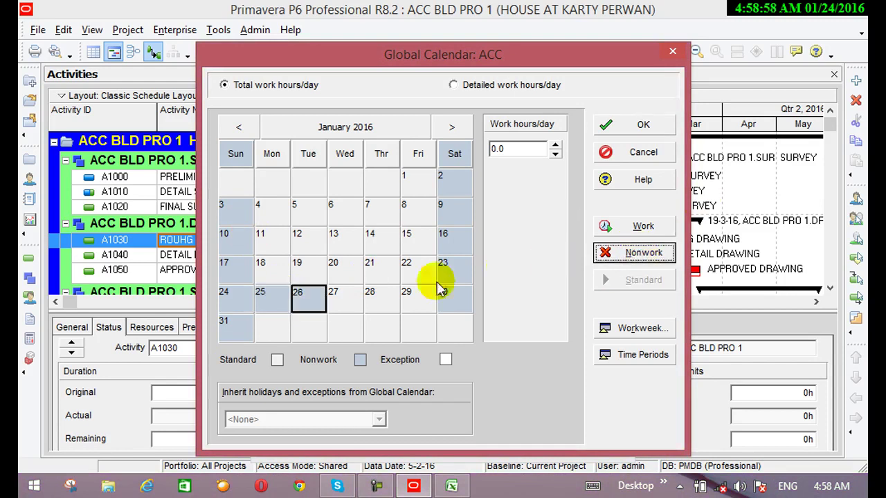
click(643, 225)
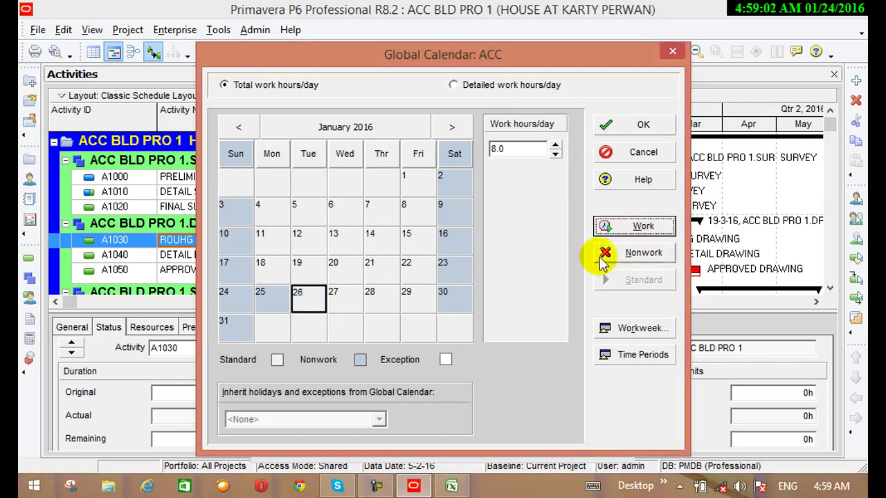
click(261, 304)
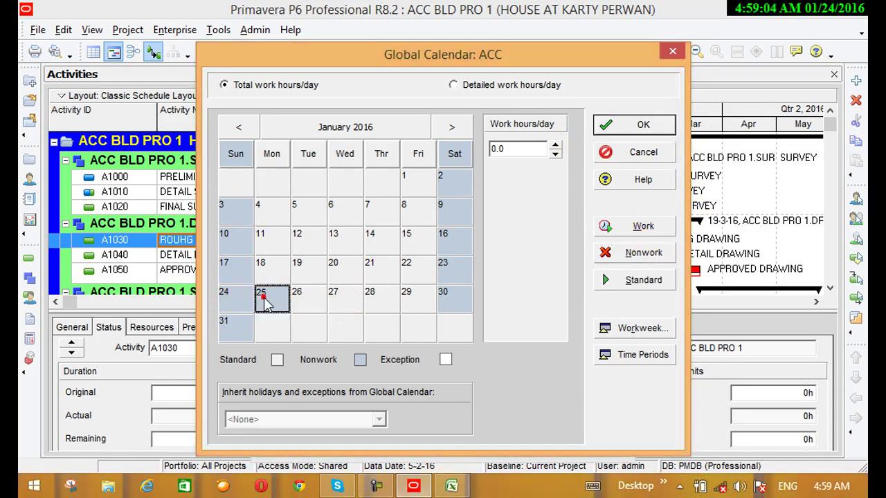
click(672, 51)
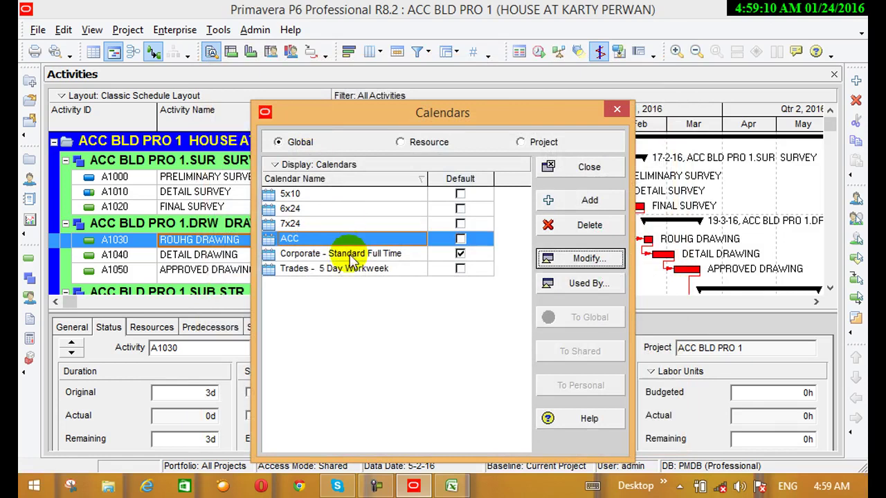
Reopen the ACC global calendar and set all Sundays and Saturdays of January 2016 as work days
click(588, 259)
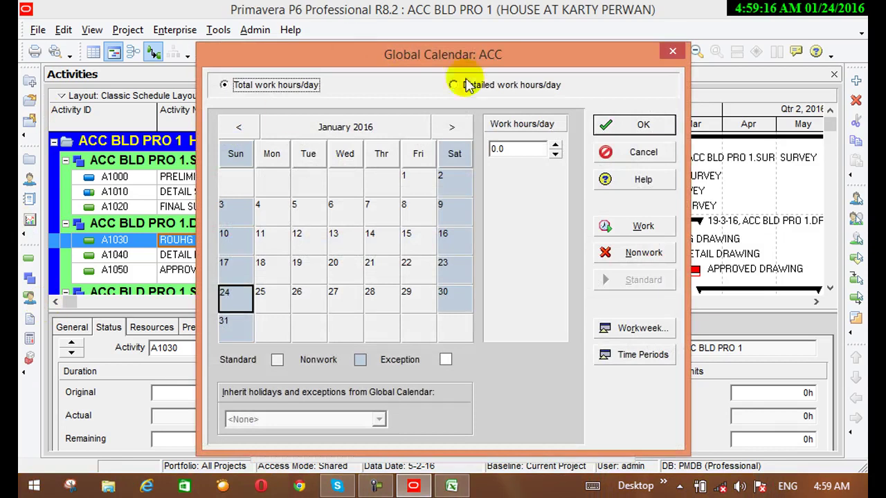
click(236, 155)
click(647, 216)
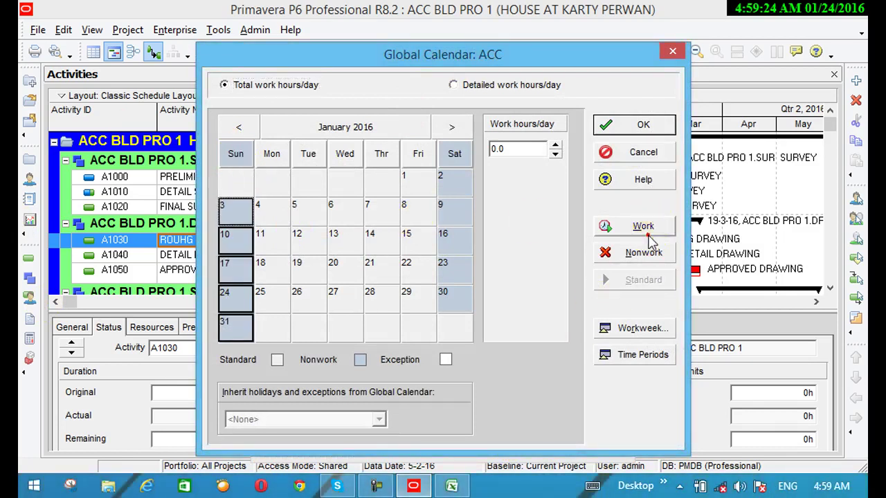
click(454, 153)
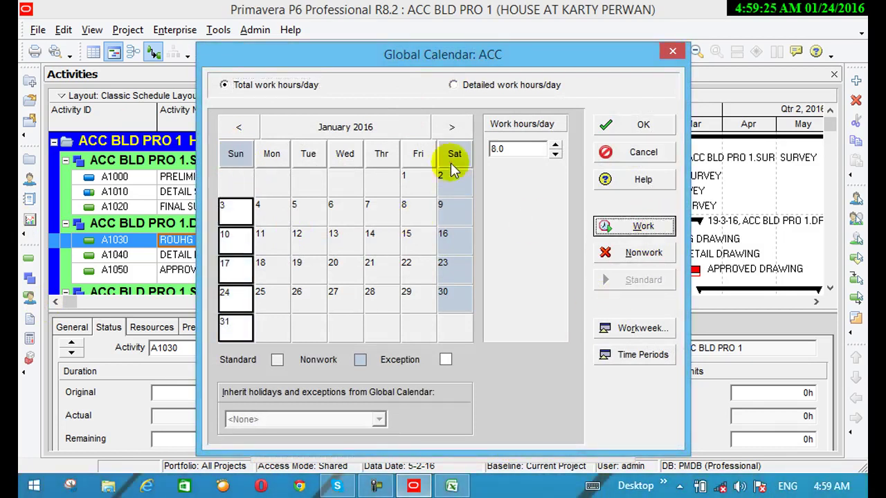
click(623, 229)
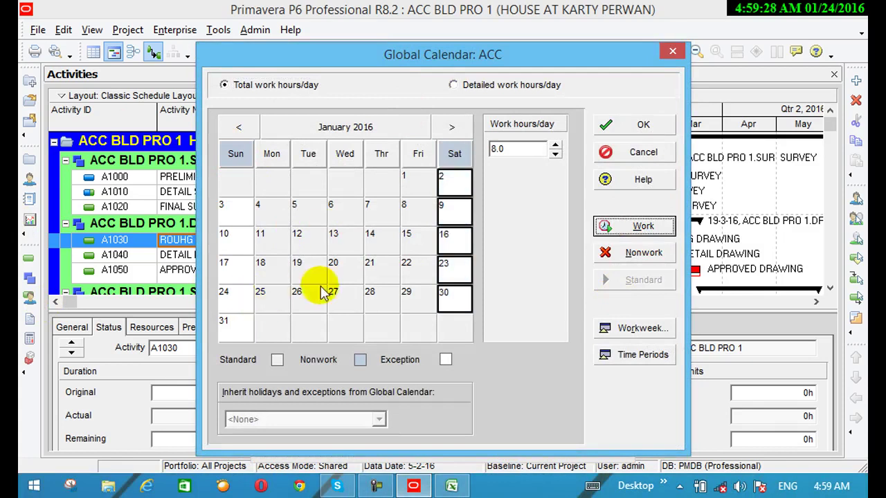
Try marking all Tuesdays of January 2016 as nonwork, and set them back to work days
click(308, 154)
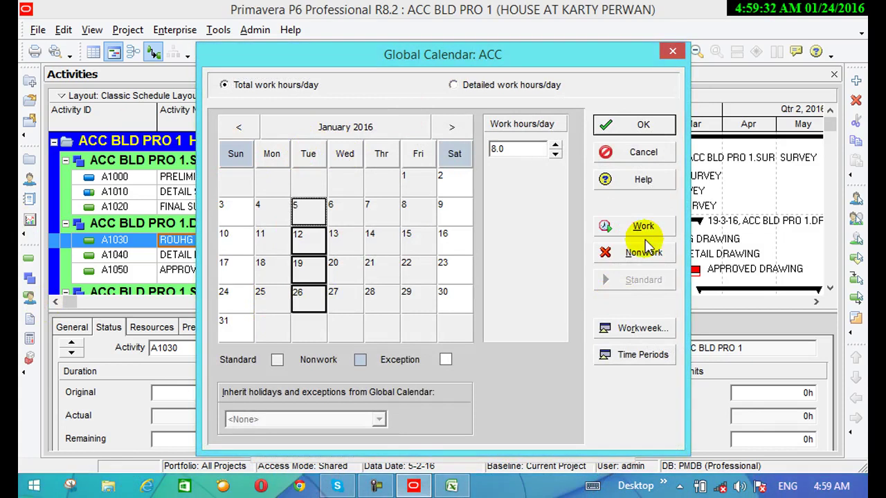
click(629, 252)
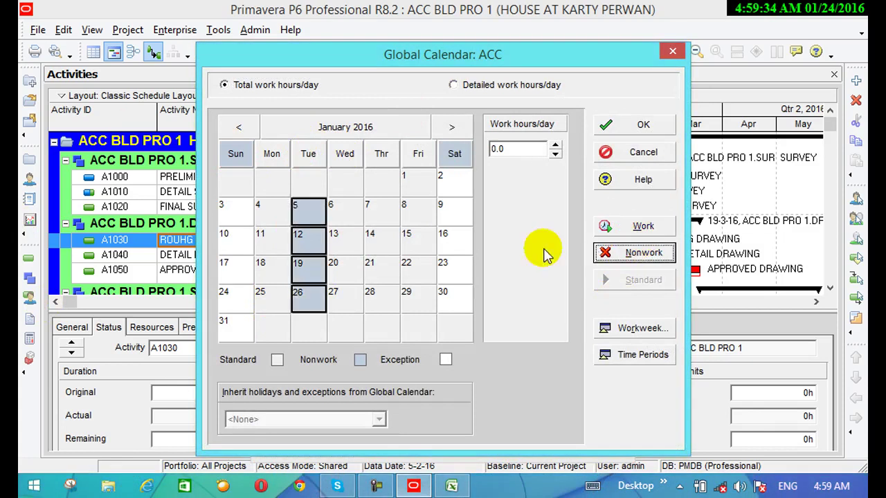
click(647, 224)
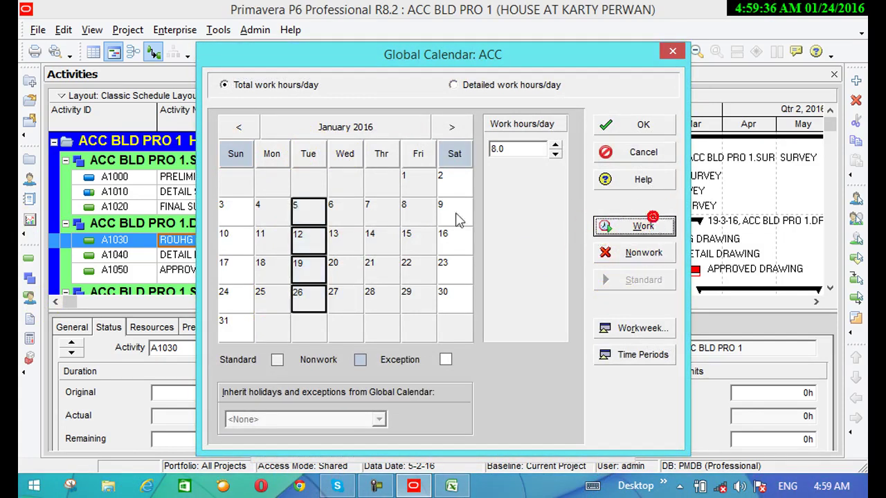
Mark all Thursdays and Fridays of January 2016 as nonwork in the ACC calendar
click(385, 153)
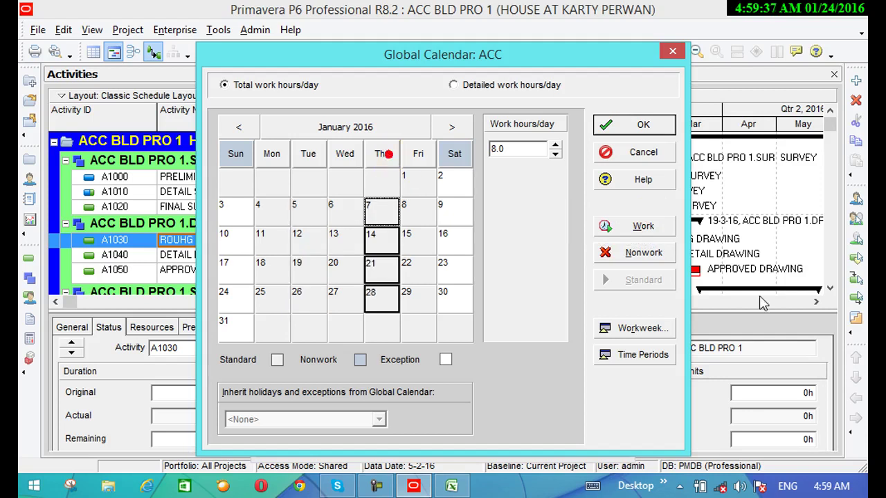
click(649, 261)
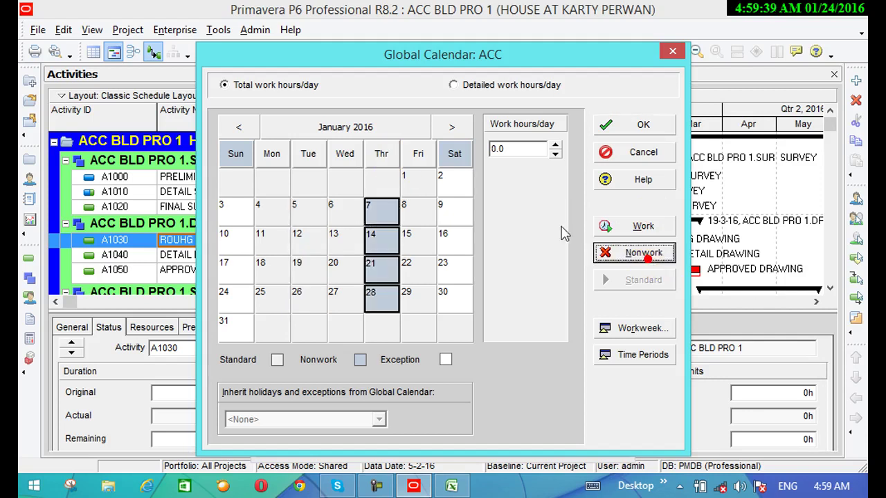
click(419, 160)
click(635, 254)
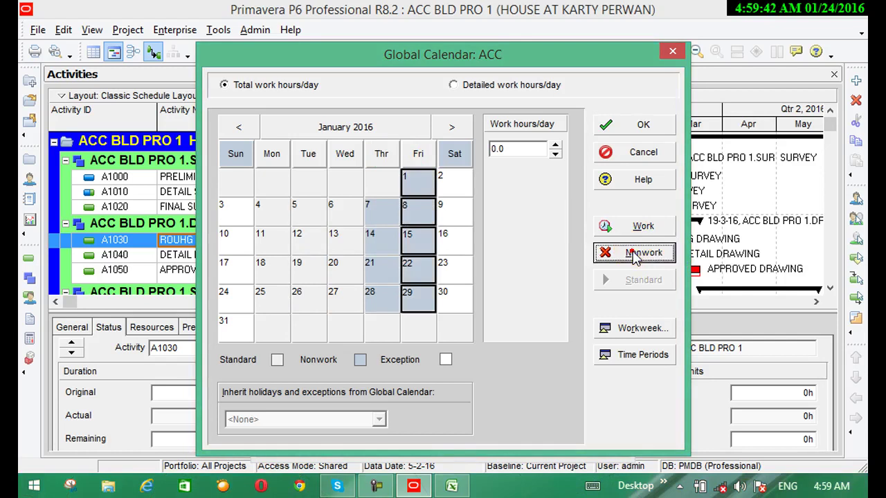
Mark Saturday 30 January 2016 as nonwork, save the ACC calendar, and close the calendar list
click(452, 299)
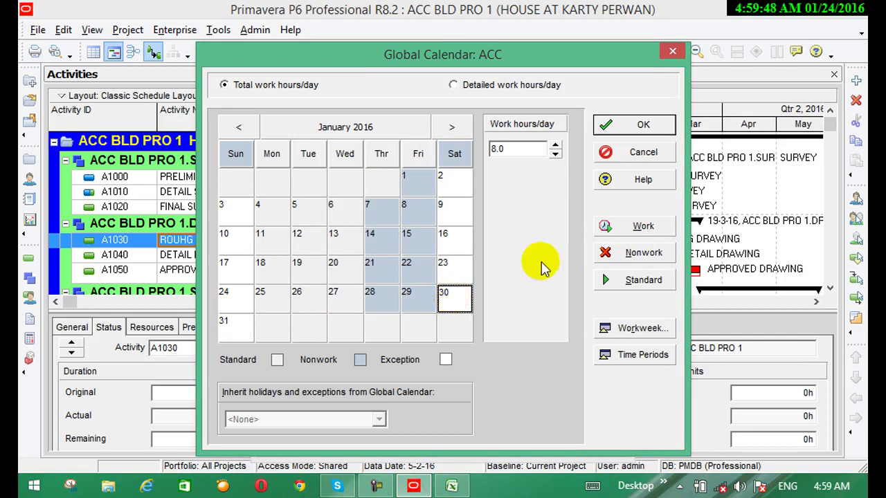
click(647, 254)
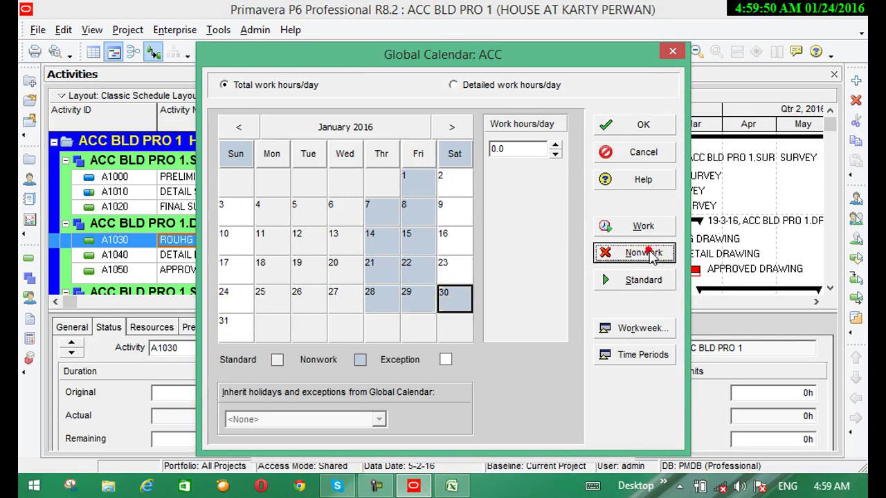
click(630, 130)
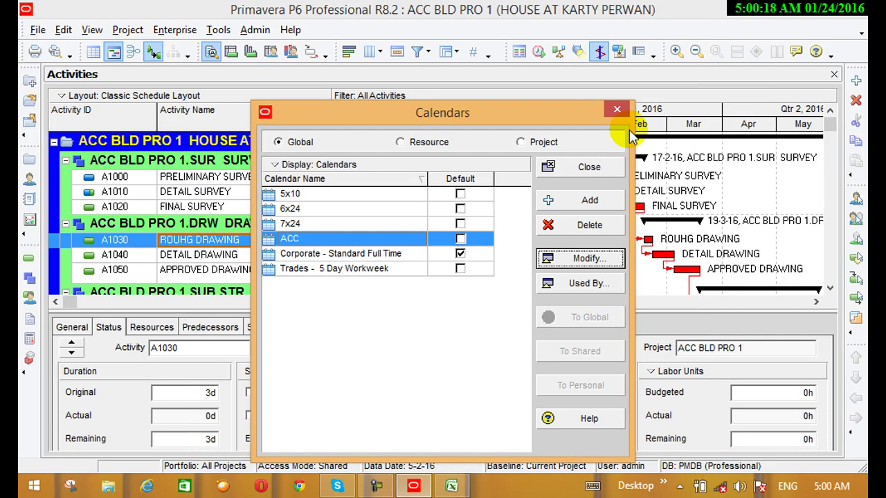
click(612, 168)
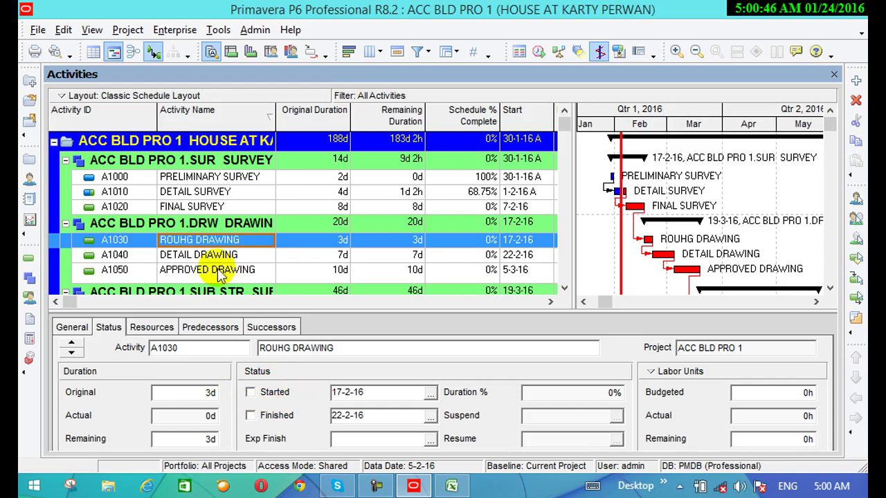
Review the status of the PRELIMINARY SURVEY activity with Labor Cost displayed instead of Labor Units
click(251, 178)
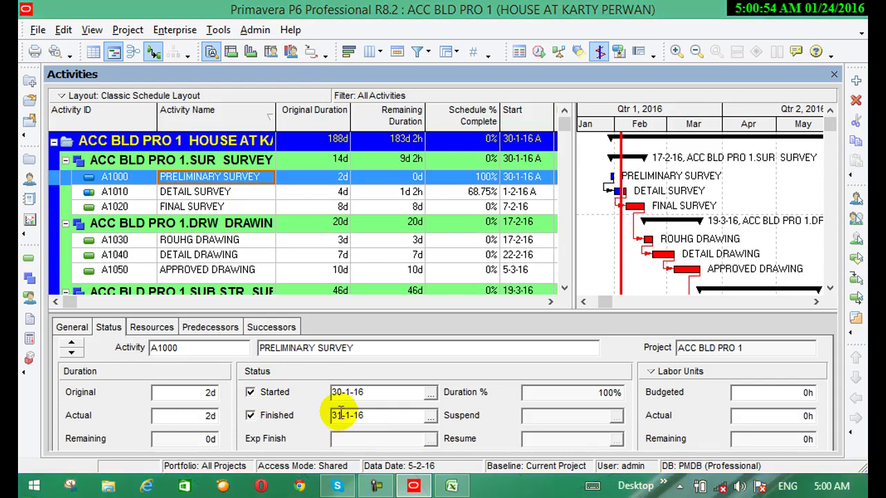
click(721, 374)
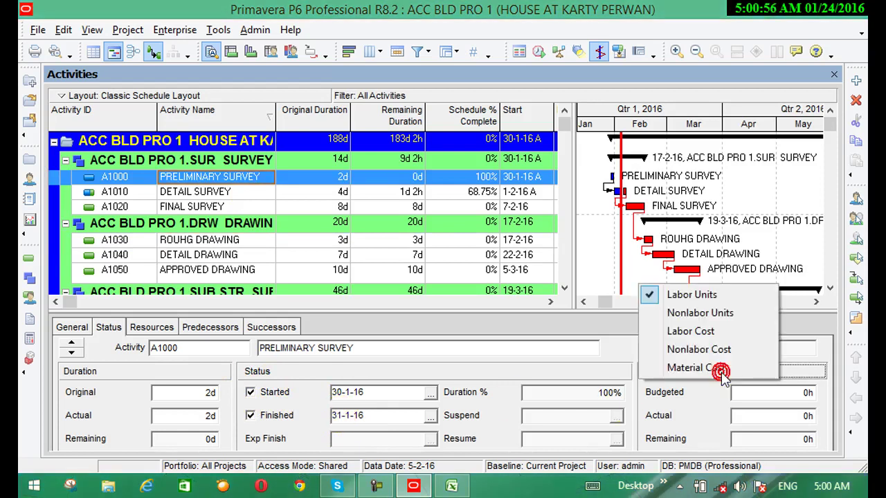
click(711, 331)
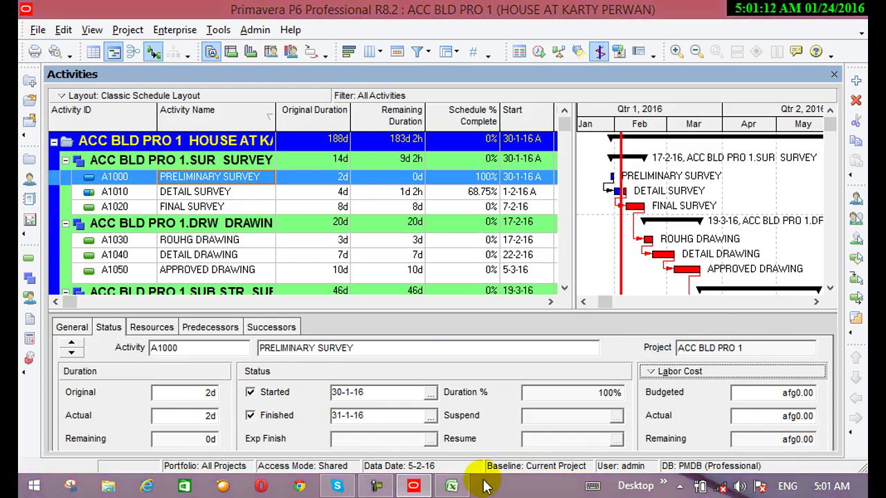
click(417, 486)
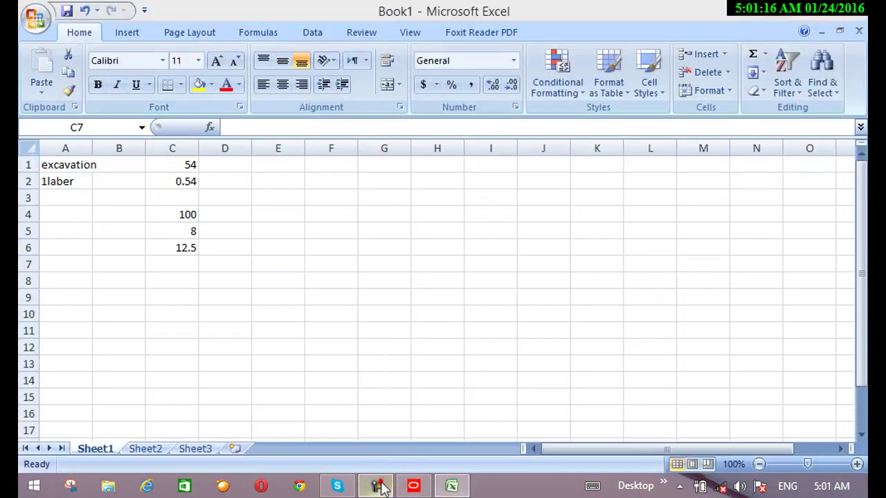
click(381, 487)
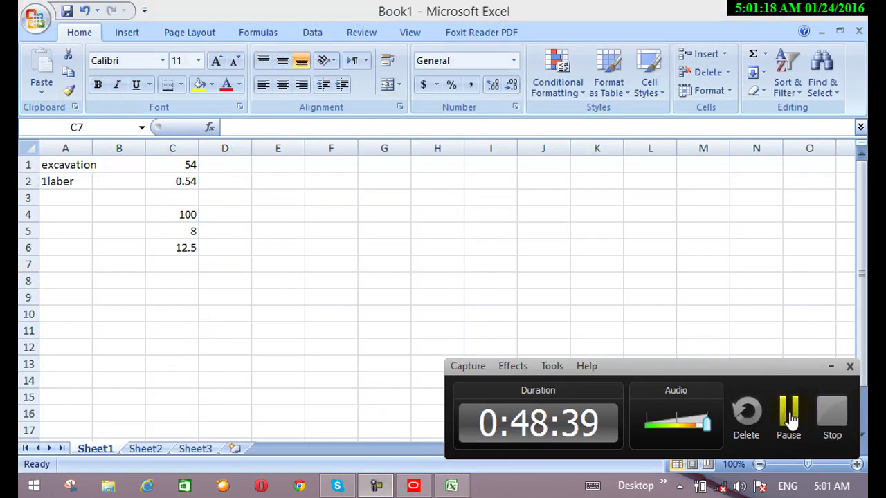